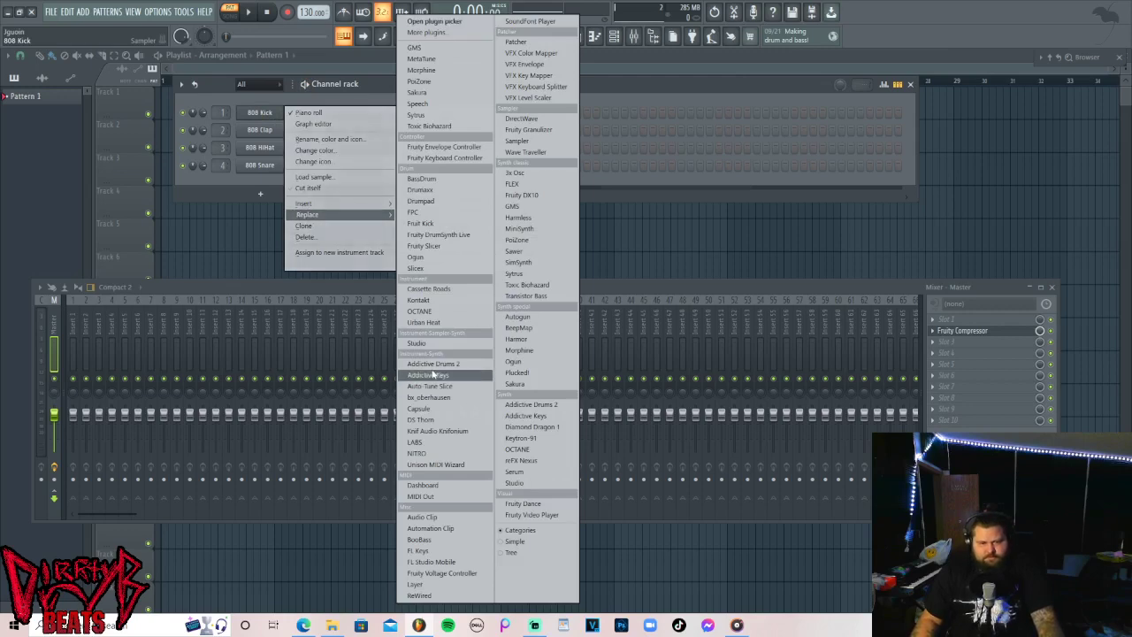
Replace the 808 Kick channel with Knif Audio Knifonium and load its Sound Effects preset Dark Voices.
{"action": "left_click", "coordinate": [451, 431]}
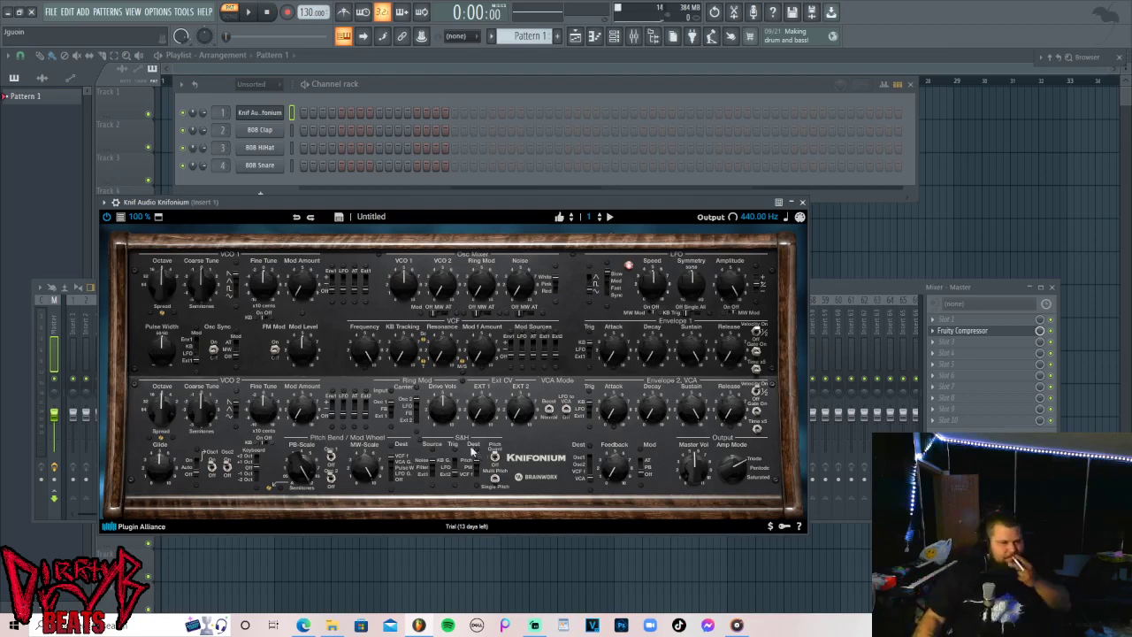
{"action": "left_click", "coordinate": [399, 217]}
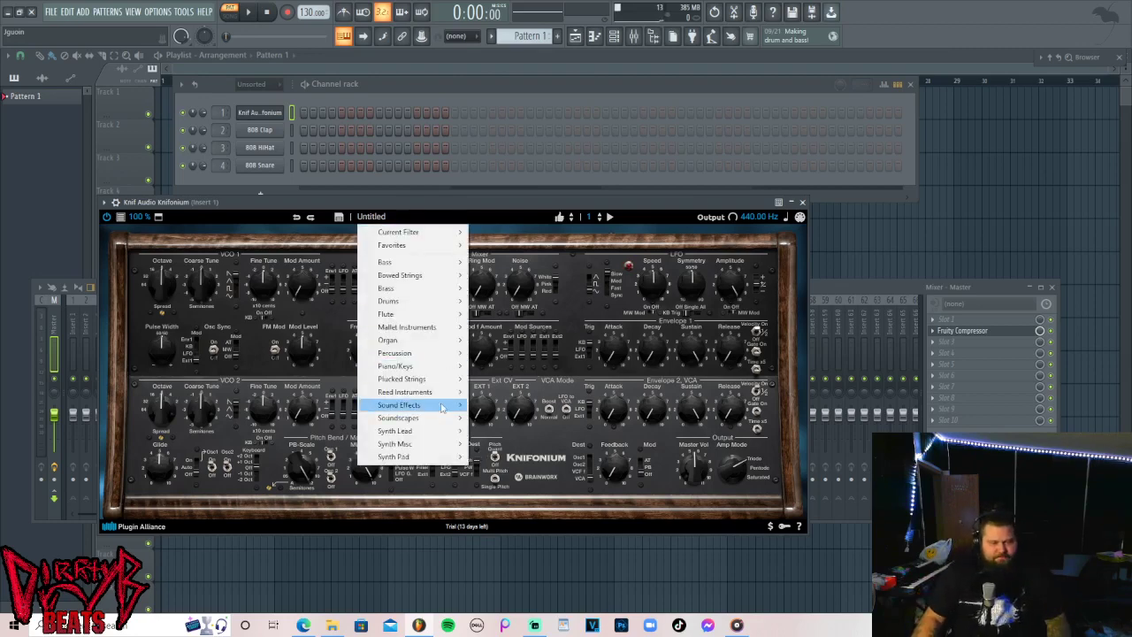
{"action": "mouse_move", "coordinate": [416, 418]}
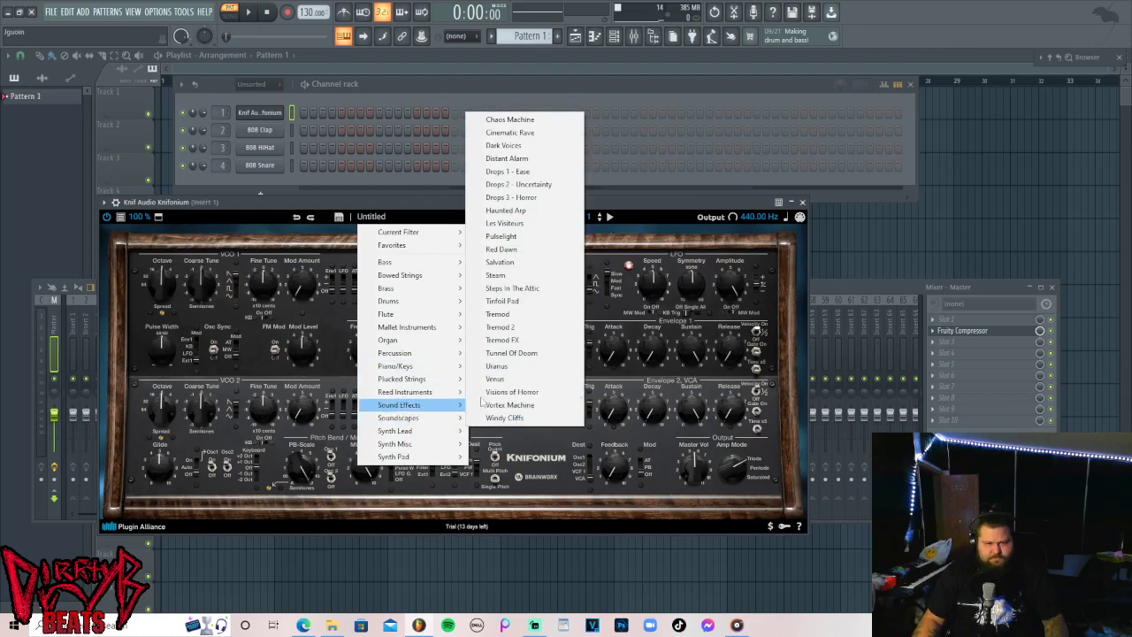
{"action": "left_click", "coordinate": [522, 147]}
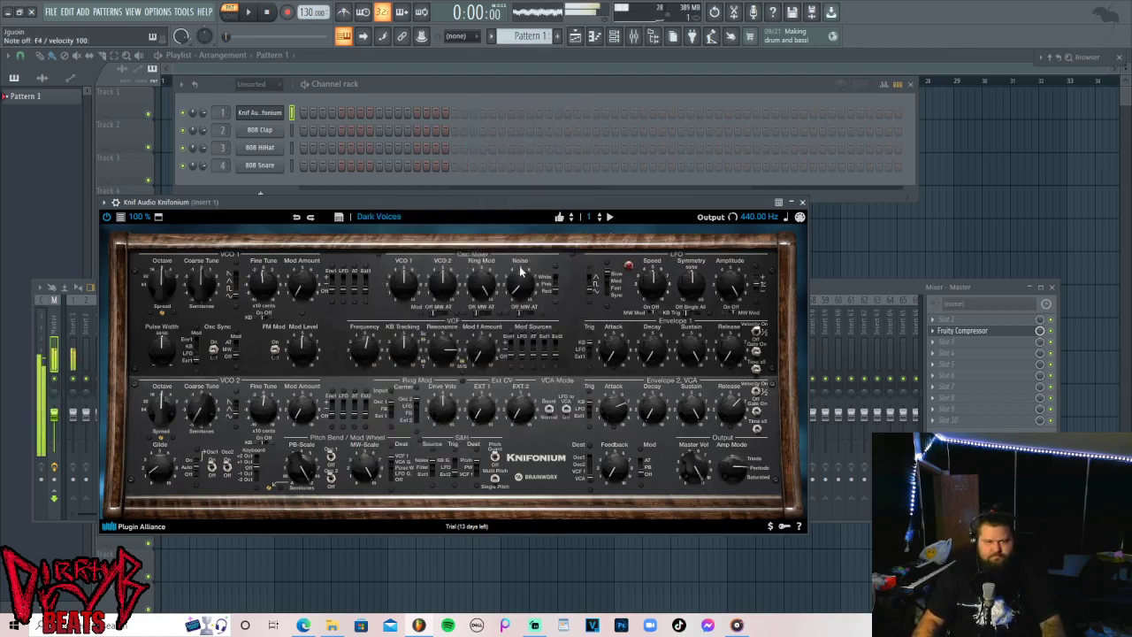
Audition the following Sound Effects presets one by one up to Les Visiteurs.
{"action": "left_click", "coordinate": [571, 219]}
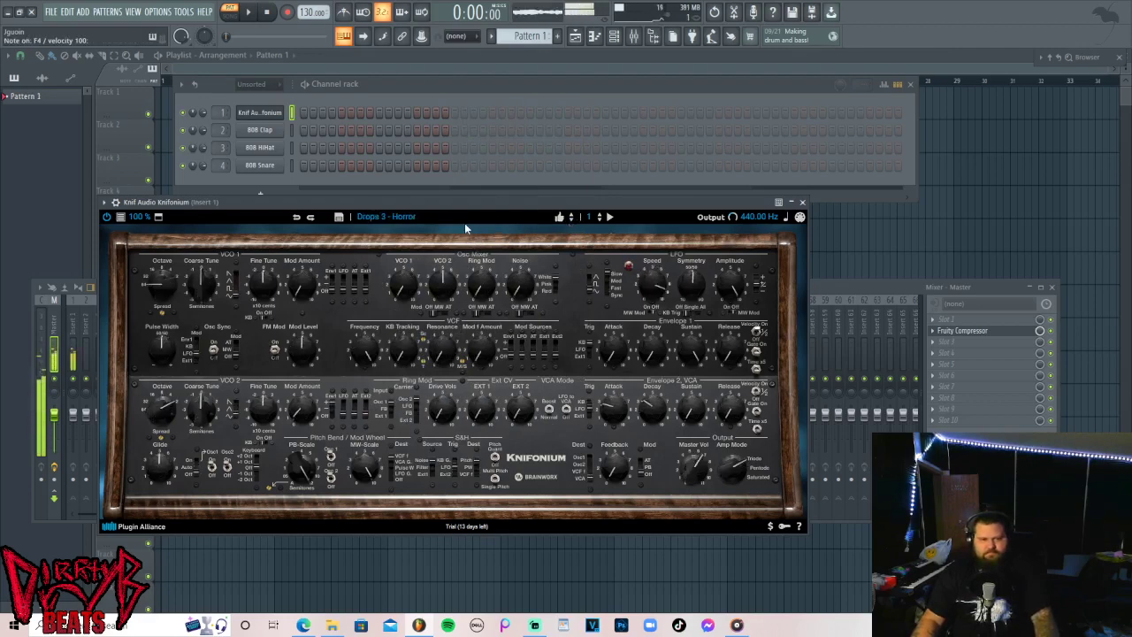
{"action": "left_click", "coordinate": [570, 219]}
{"action": "left_click", "coordinate": [570, 220]}
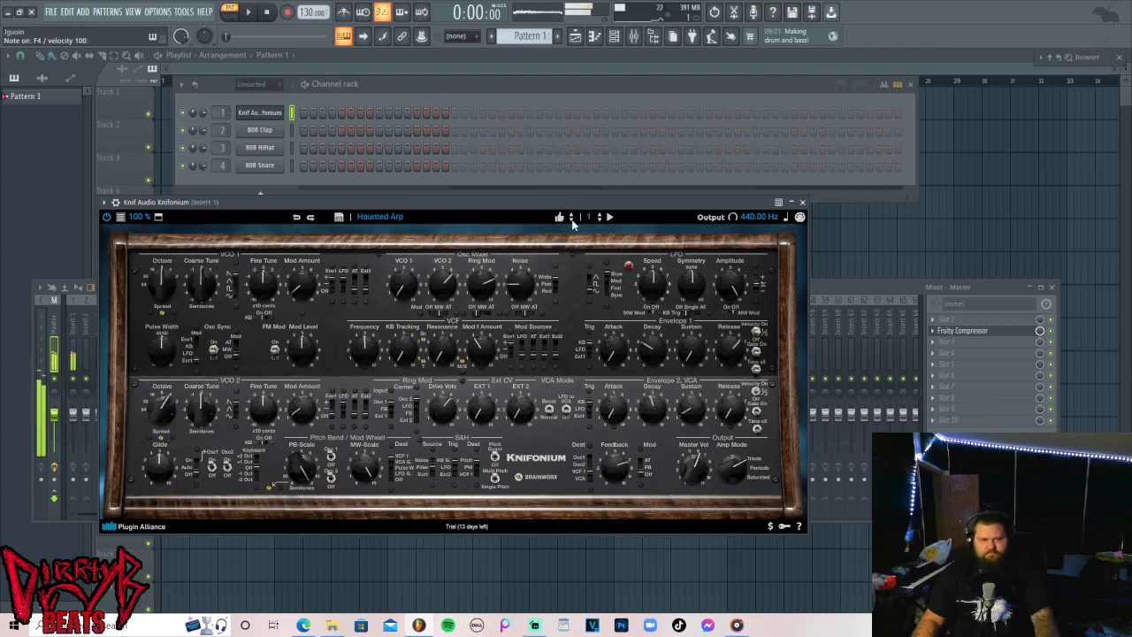
{"action": "left_click", "coordinate": [570, 219]}
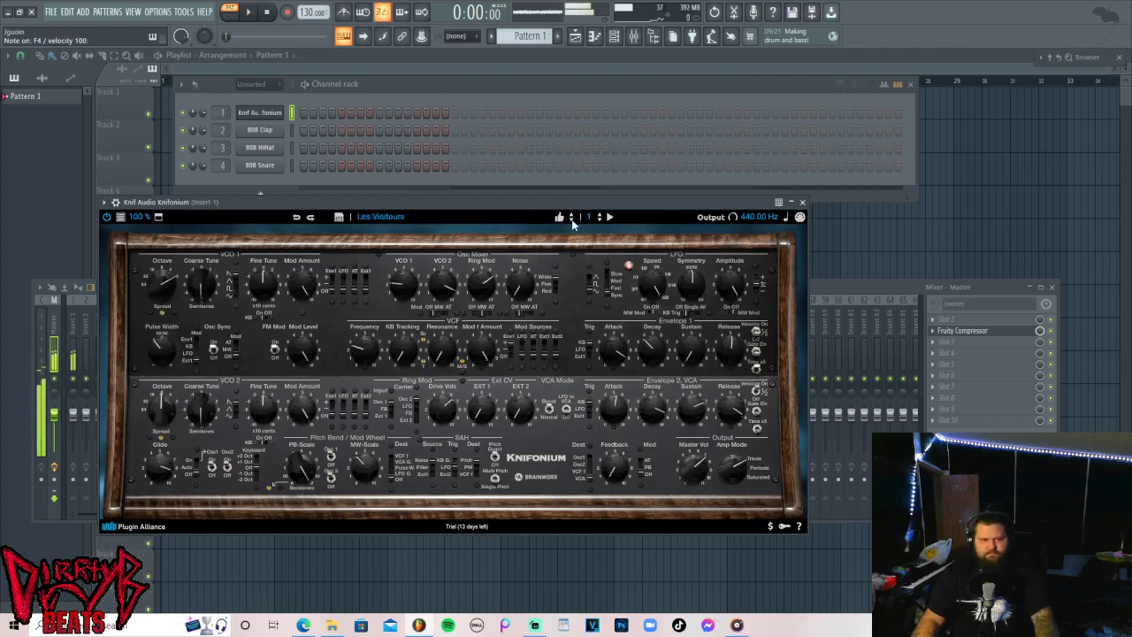
Switch to the Piano/Keys presets and audition them from Vintage Piano through Arp 3 and onward to PlinkPiano.
{"action": "left_click", "coordinate": [406, 219]}
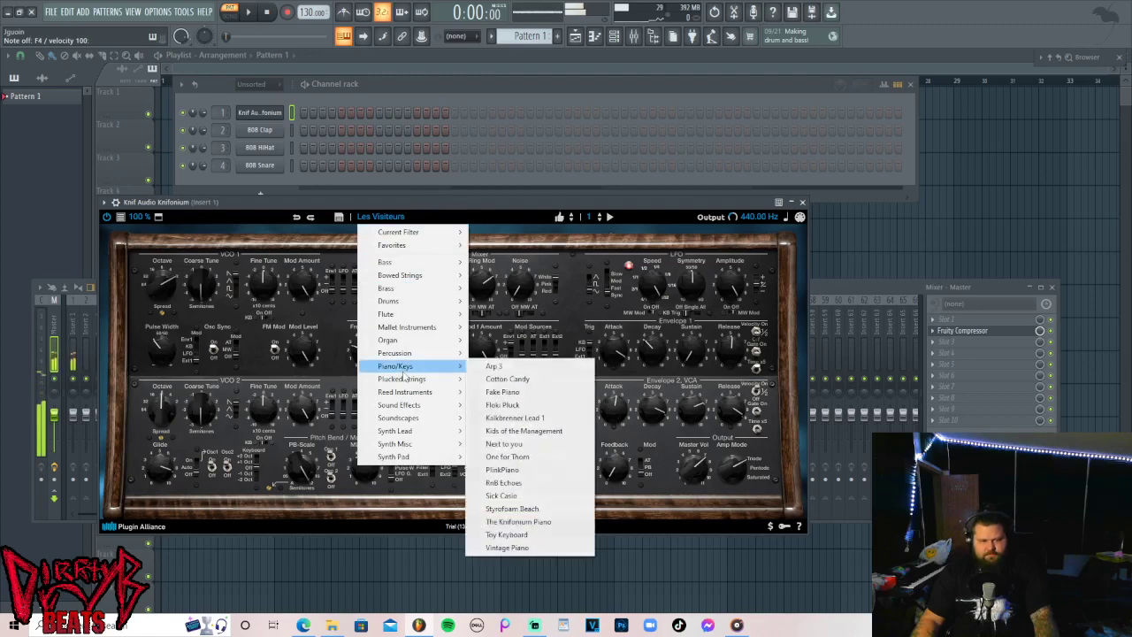
{"action": "left_click", "coordinate": [403, 375]}
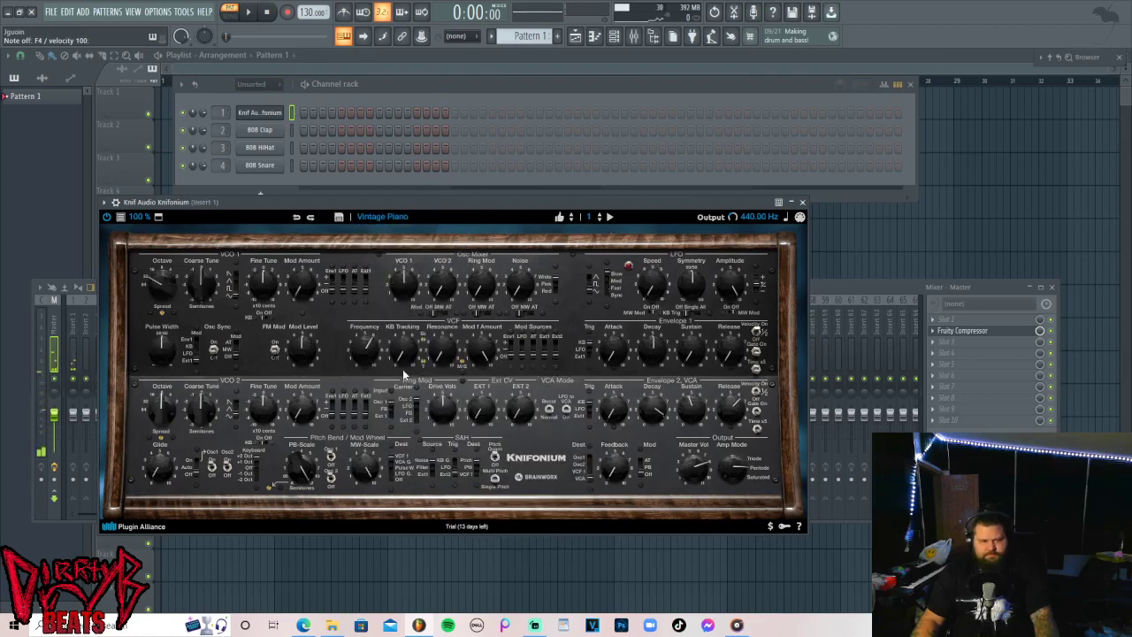
{"action": "left_click", "coordinate": [570, 220]}
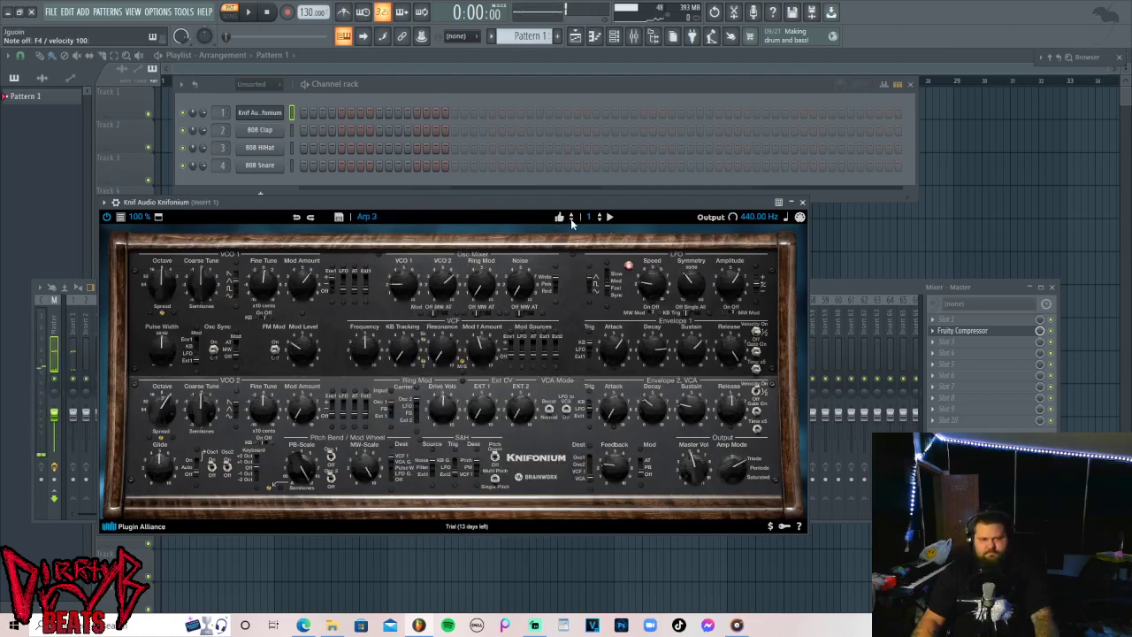
{"action": "left_click", "coordinate": [571, 219]}
{"action": "left_click", "coordinate": [570, 219]}
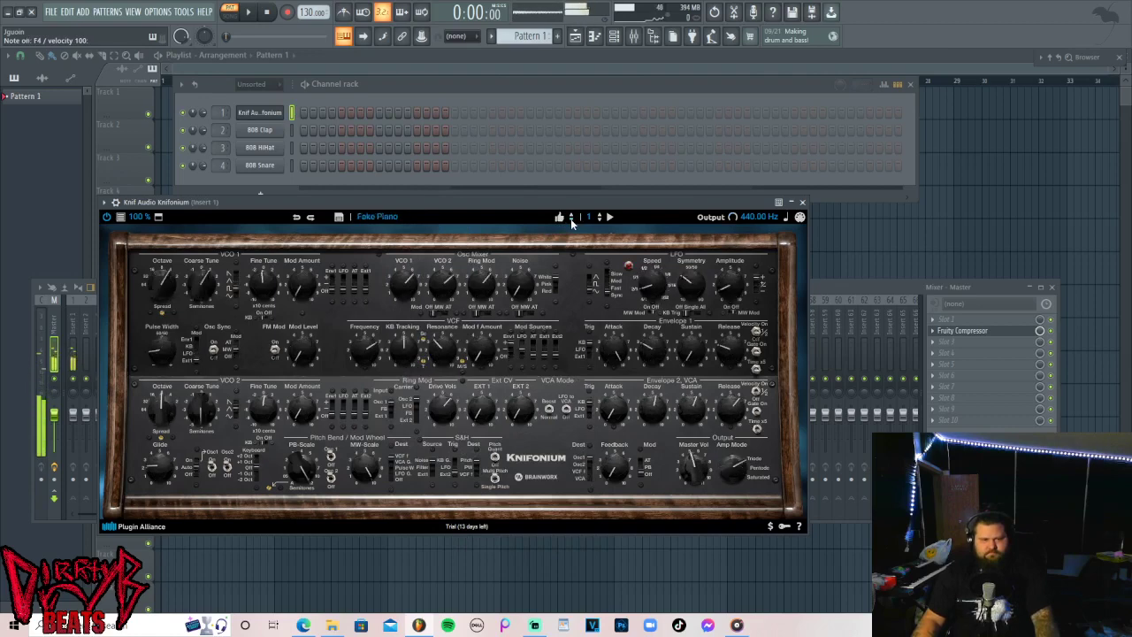
{"action": "left_click", "coordinate": [571, 218]}
{"action": "left_click", "coordinate": [571, 218]}
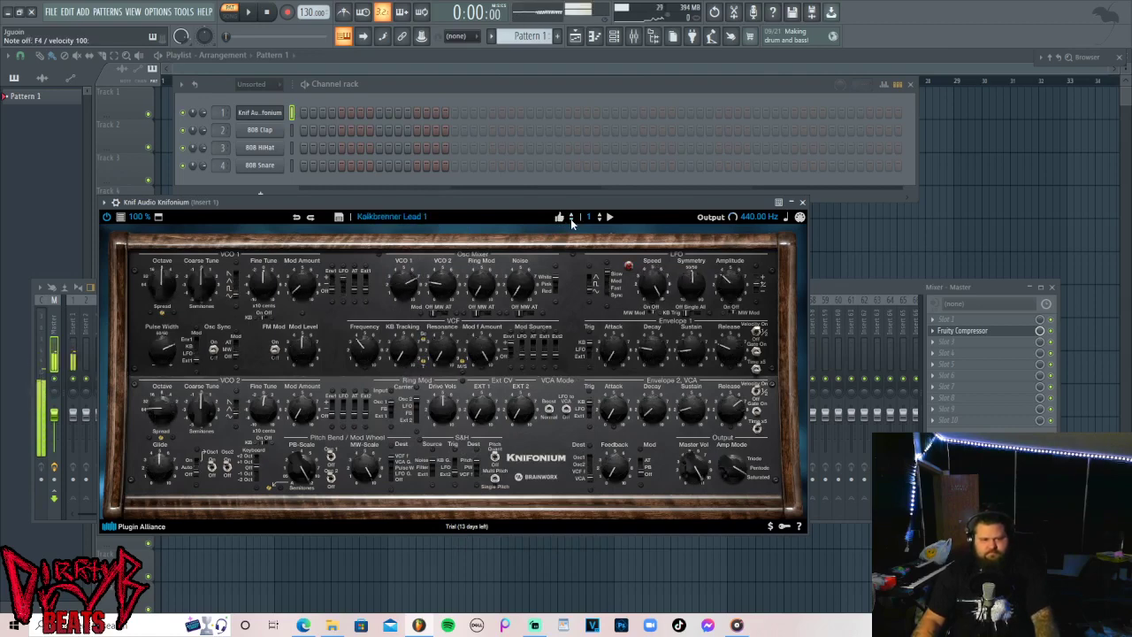
{"action": "left_click", "coordinate": [570, 218]}
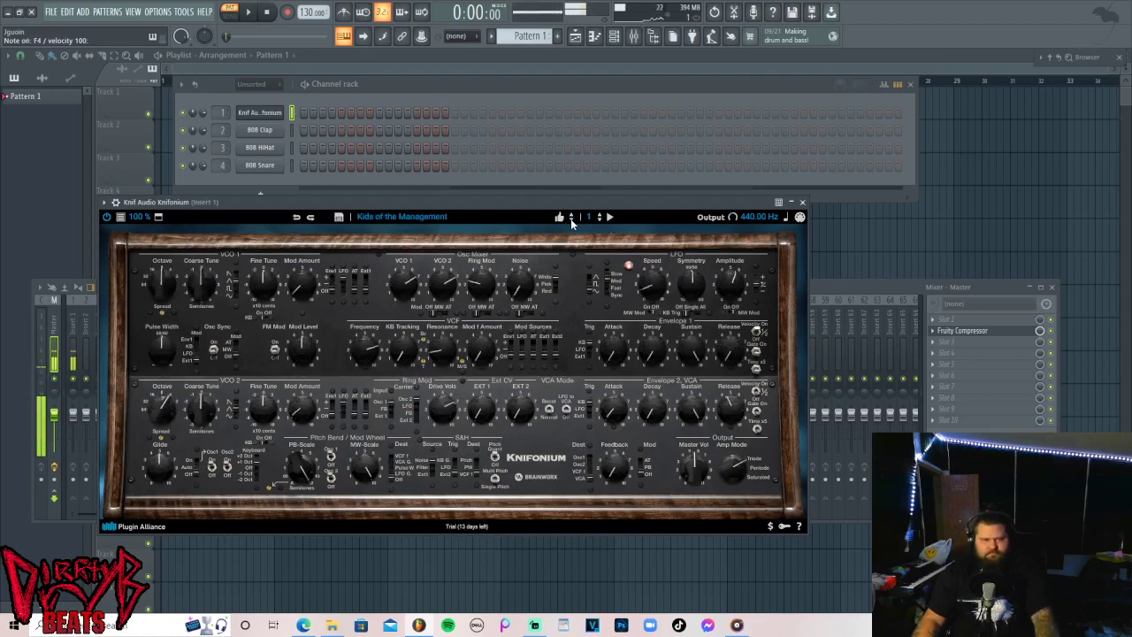
{"action": "left_click", "coordinate": [571, 219]}
{"action": "left_click", "coordinate": [570, 218]}
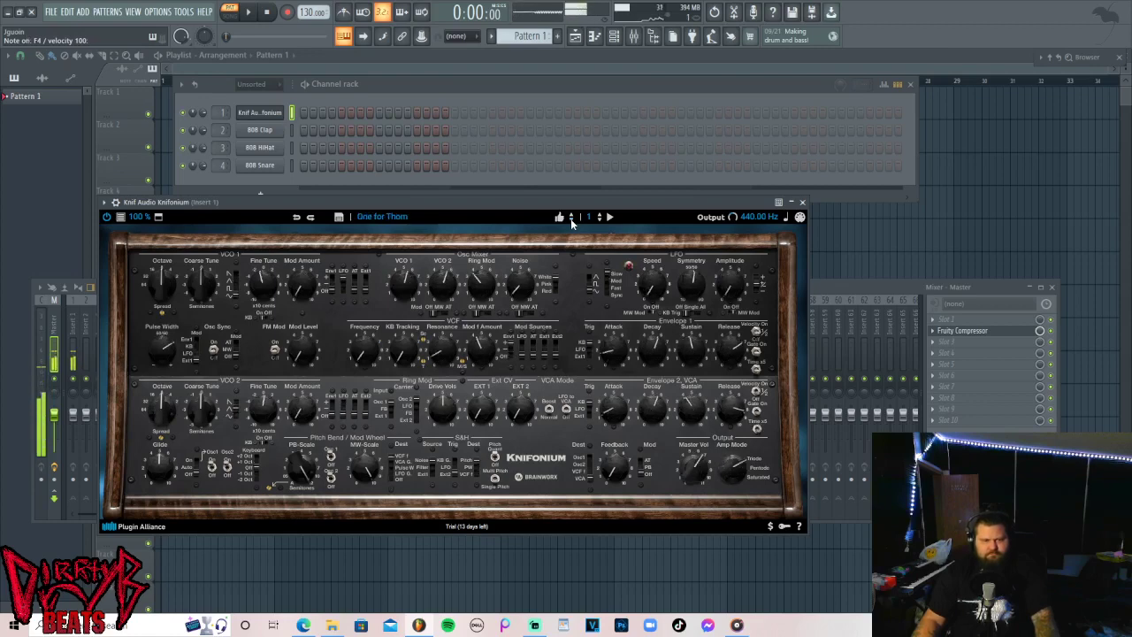
{"action": "left_click", "coordinate": [570, 218]}
Load the Sick Casio preset and audition the presets after it, wrapping around the list to Fake Piano.
{"action": "left_click", "coordinate": [430, 220]}
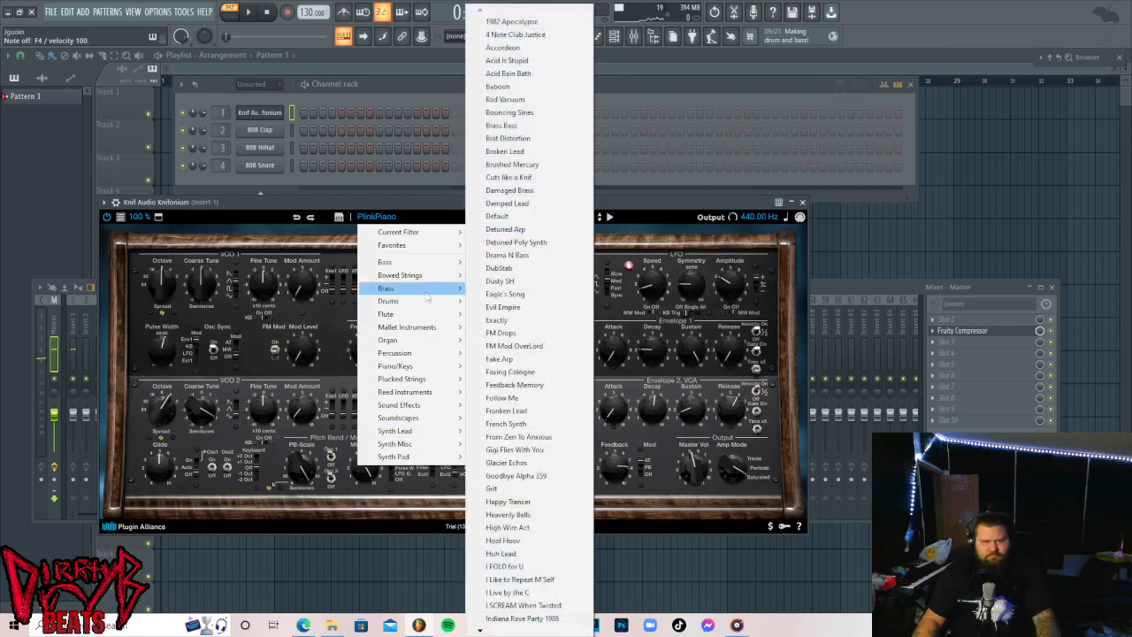
{"action": "mouse_move", "coordinate": [415, 295]}
{"action": "mouse_move", "coordinate": [416, 365]}
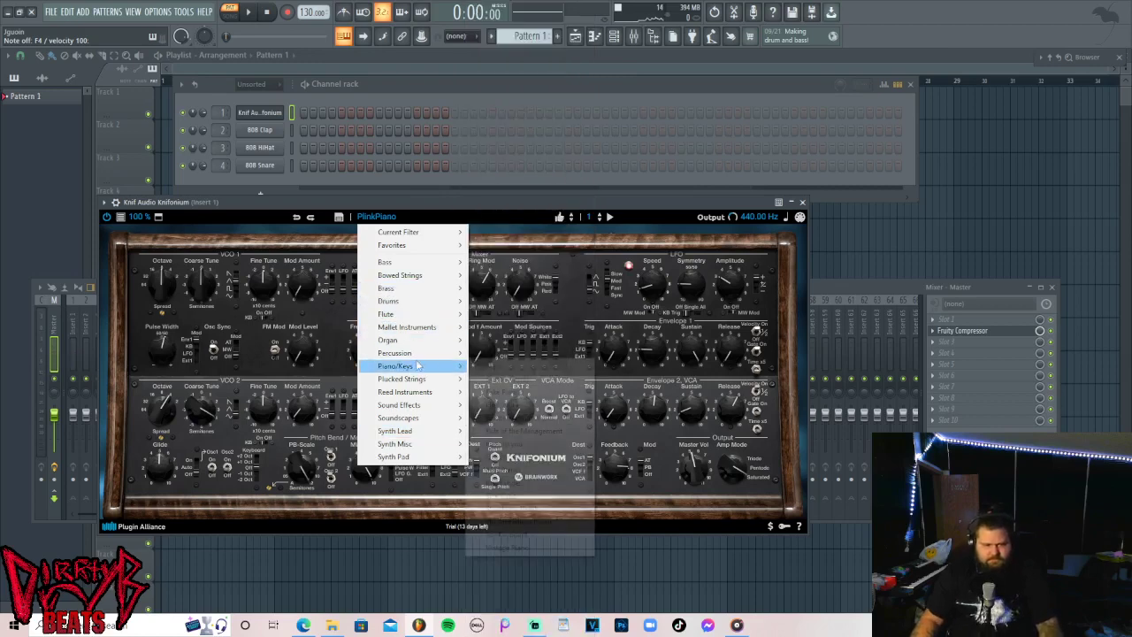
{"action": "left_click", "coordinate": [501, 495]}
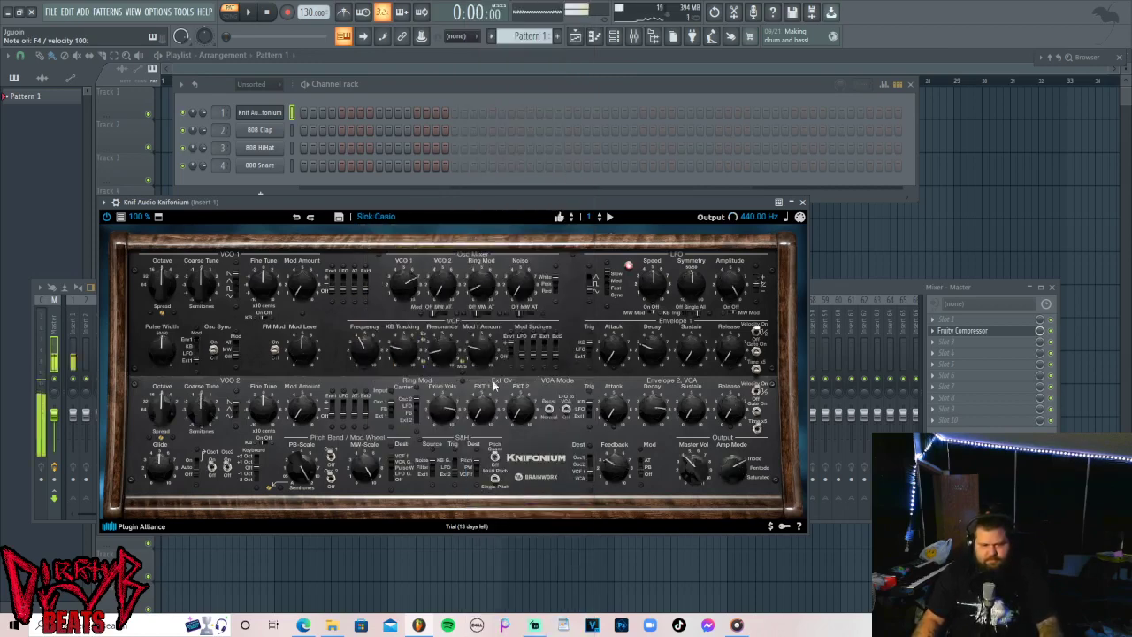
{"action": "left_click", "coordinate": [571, 219]}
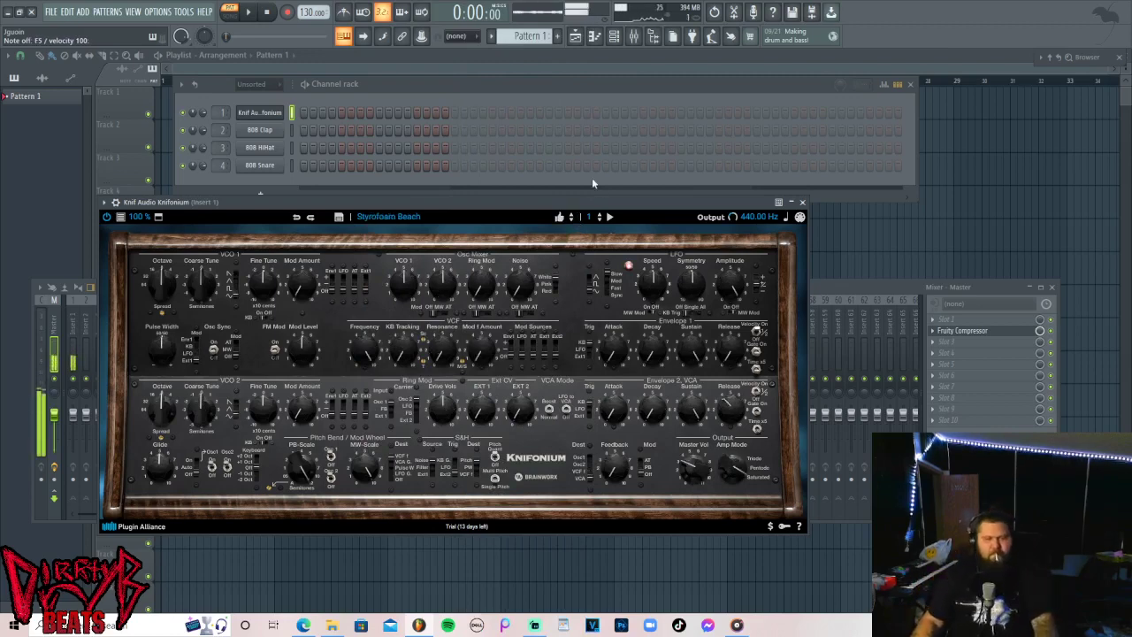
{"action": "left_click", "coordinate": [571, 219]}
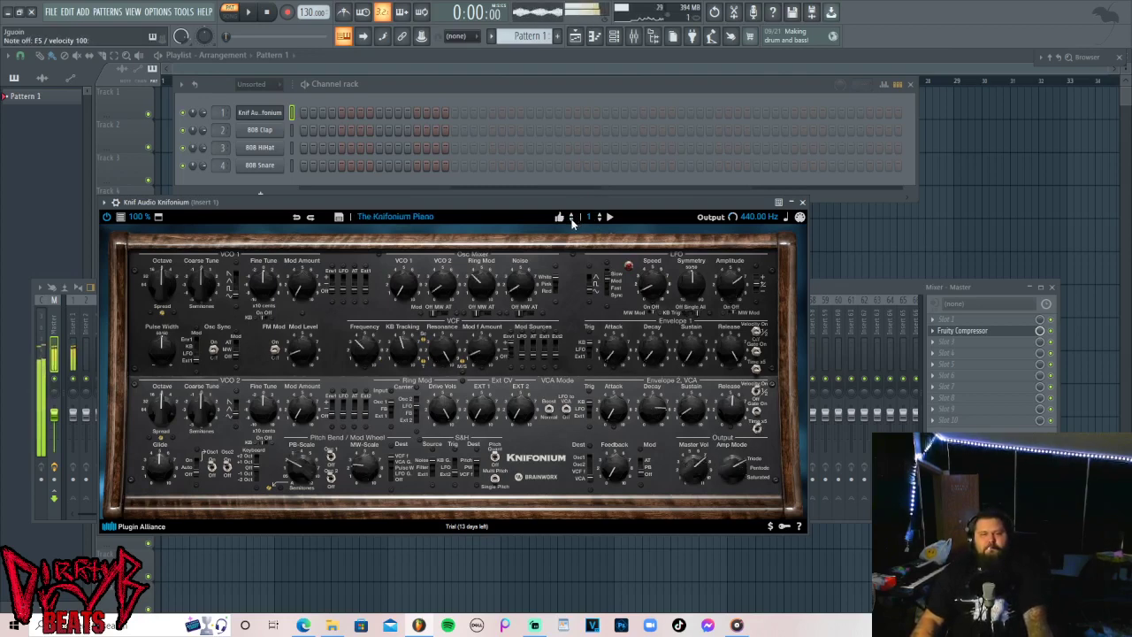
{"action": "left_click", "coordinate": [571, 219]}
{"action": "left_click", "coordinate": [571, 219]}
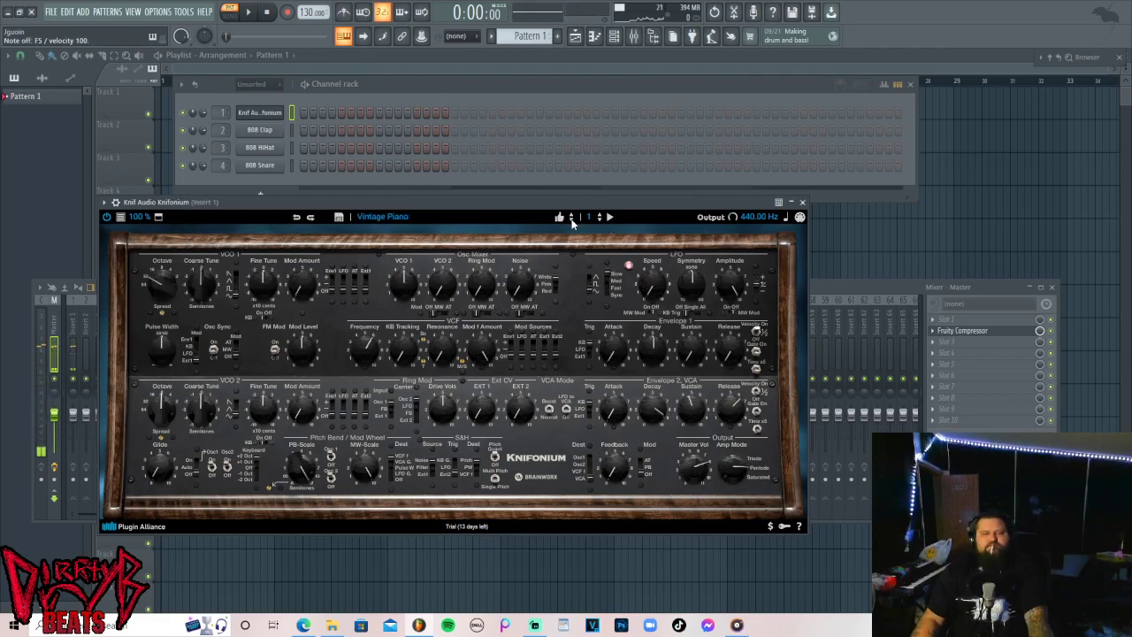
{"action": "left_click", "coordinate": [571, 219]}
{"action": "left_click", "coordinate": [571, 219]}
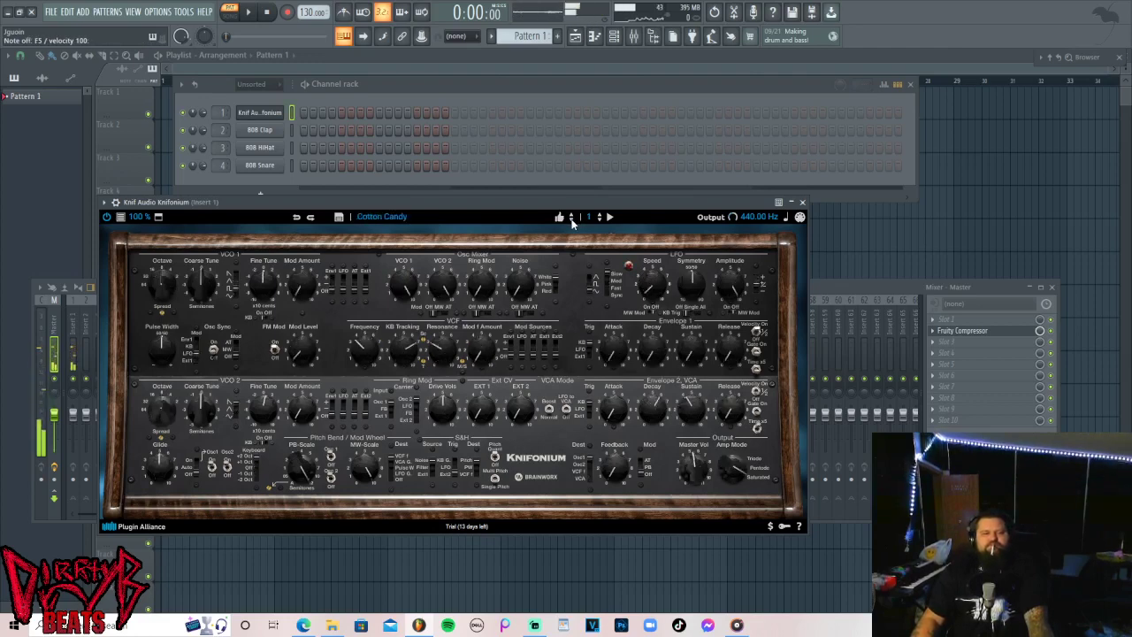
{"action": "left_click", "coordinate": [572, 219]}
Load the Enter the Dragon preset and open the Knifonium channel in the piano roll.
{"action": "left_click", "coordinate": [451, 218]}
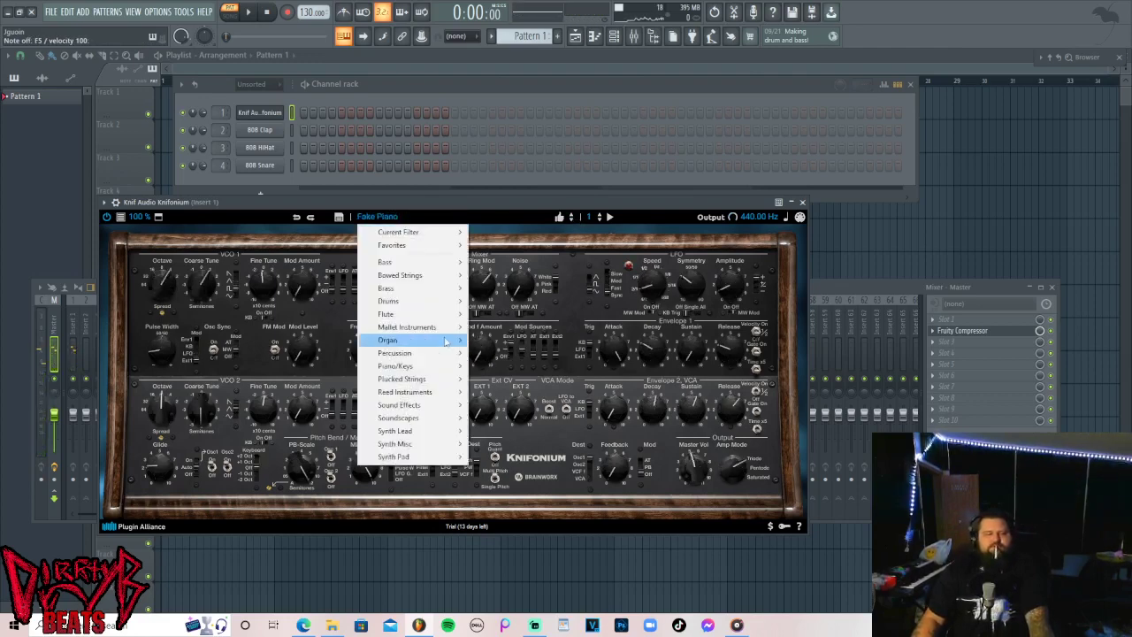
{"action": "left_click", "coordinate": [478, 380]}
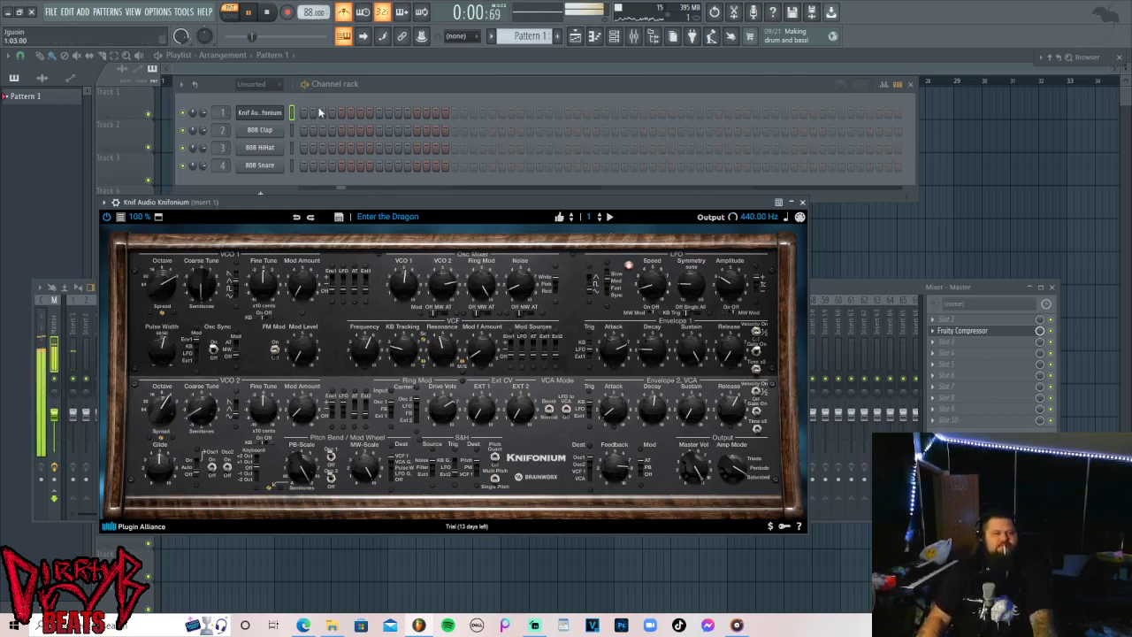
{"action": "right_click", "coordinate": [271, 119]}
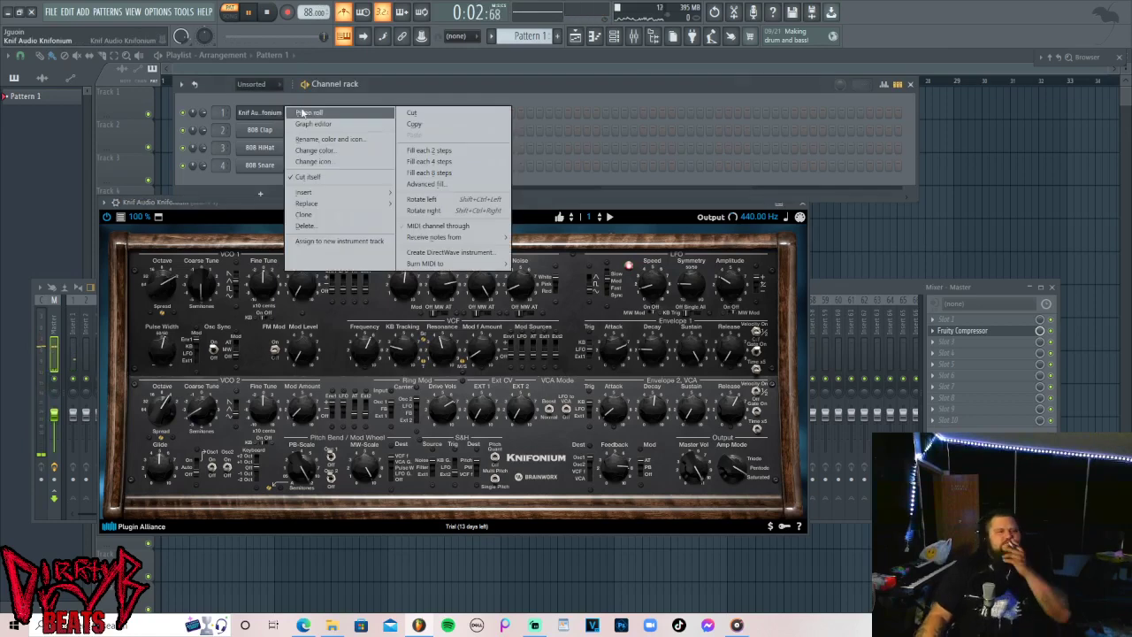
{"action": "left_click", "coordinate": [303, 114]}
Arrange A5, F5 and E5 notes back to back from the pattern's start, each one step long, checking them with playback.
{"action": "mouse_move", "coordinate": [78, 158]}
{"action": "left_mouse_down"}
{"action": "mouse_move", "coordinate": [440, 158]}
{"action": "mouse_move", "coordinate": [170, 172]}
{"action": "left_mouse_up"}
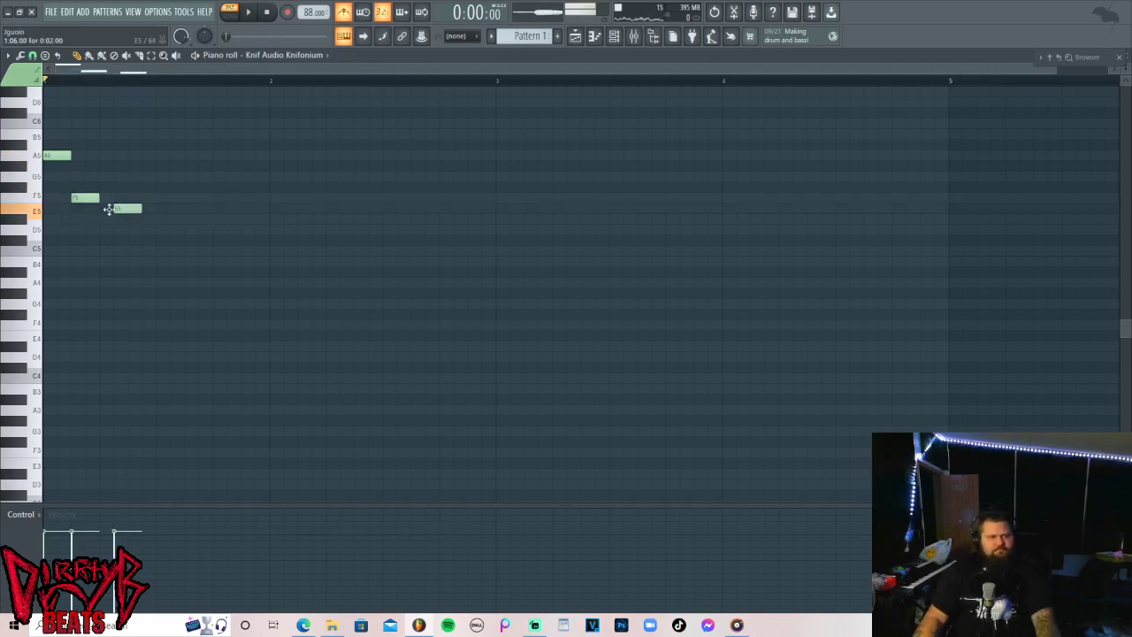
{"action": "key", "text": "space"}
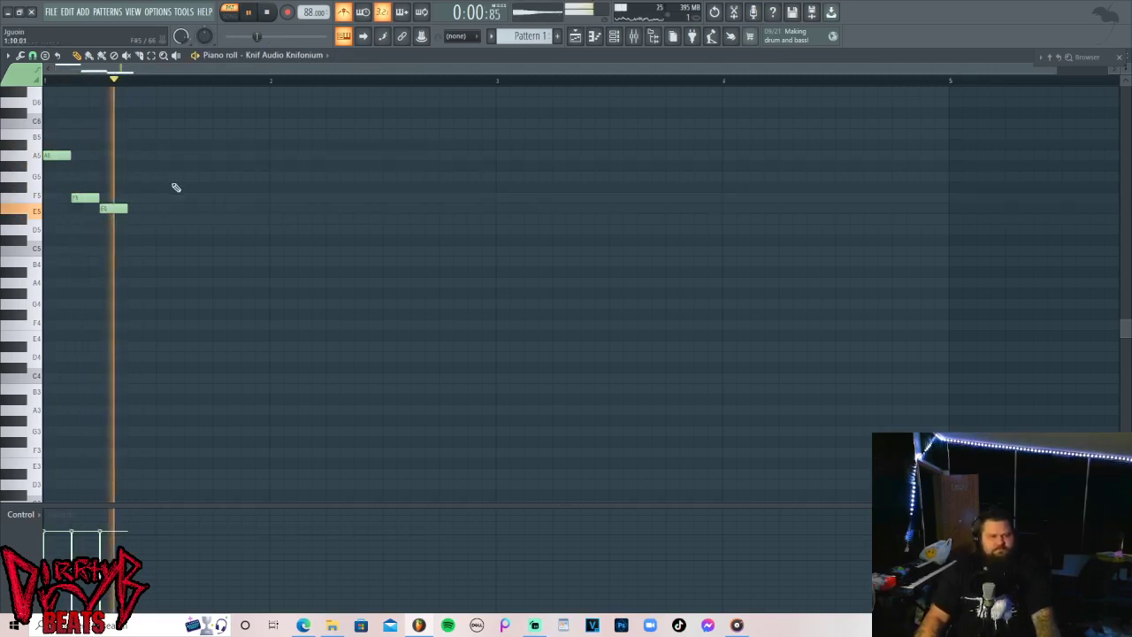
{"action": "key", "text": "space"}
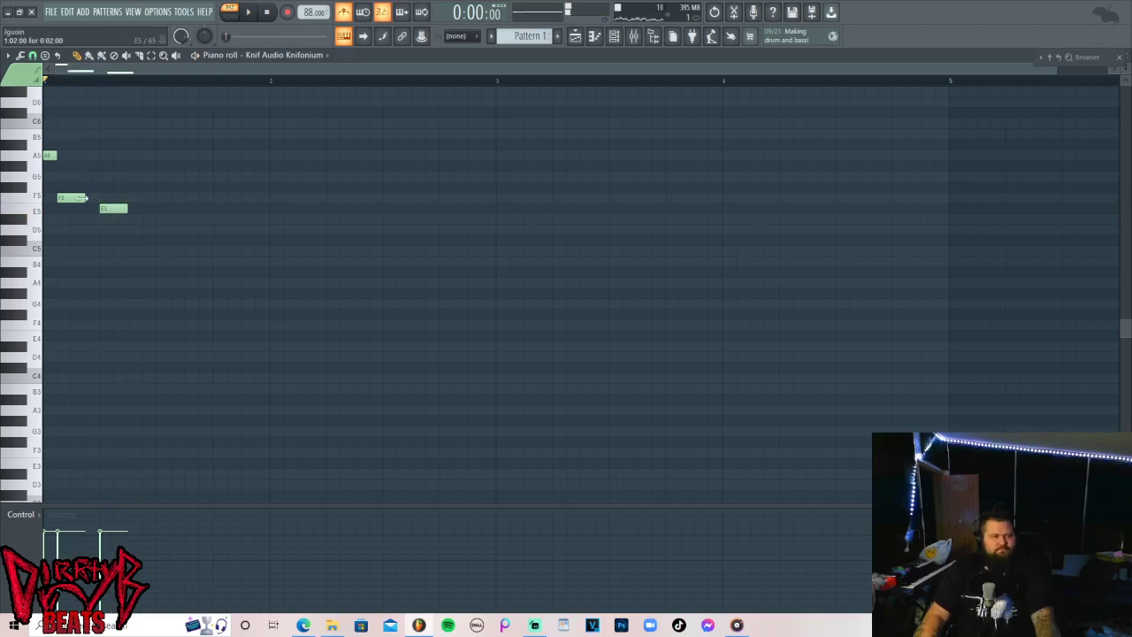
{"action": "key", "text": "space"}
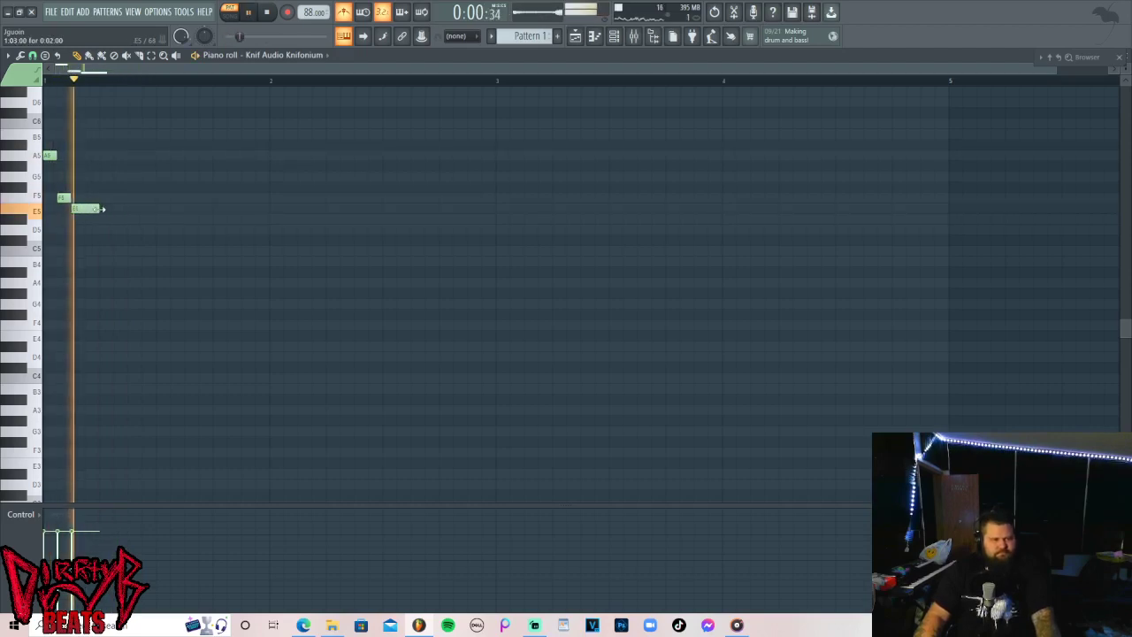
{"action": "left_click_drag", "start_coordinate": [98, 209], "coordinate": [84, 209]}
{"action": "key", "text": "space"}
{"action": "key", "text": "space"}
Copy the three-note group to step 5 and add a third A5, F5 and E5 group starting at step 9.
{"action": "left_click_drag", "start_coordinate": [124, 146], "coordinate": [46, 214]}
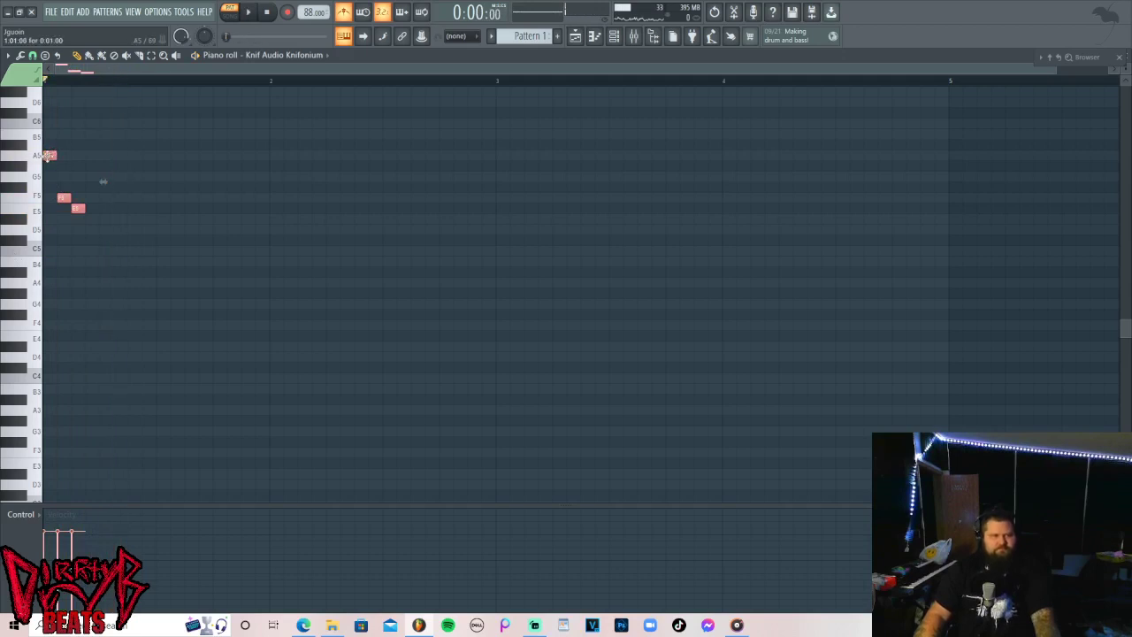
{"action": "left_click_drag", "start_coordinate": [50, 156], "coordinate": [103, 158], "text": "shift"}
{"action": "left_click", "coordinate": [159, 101]}
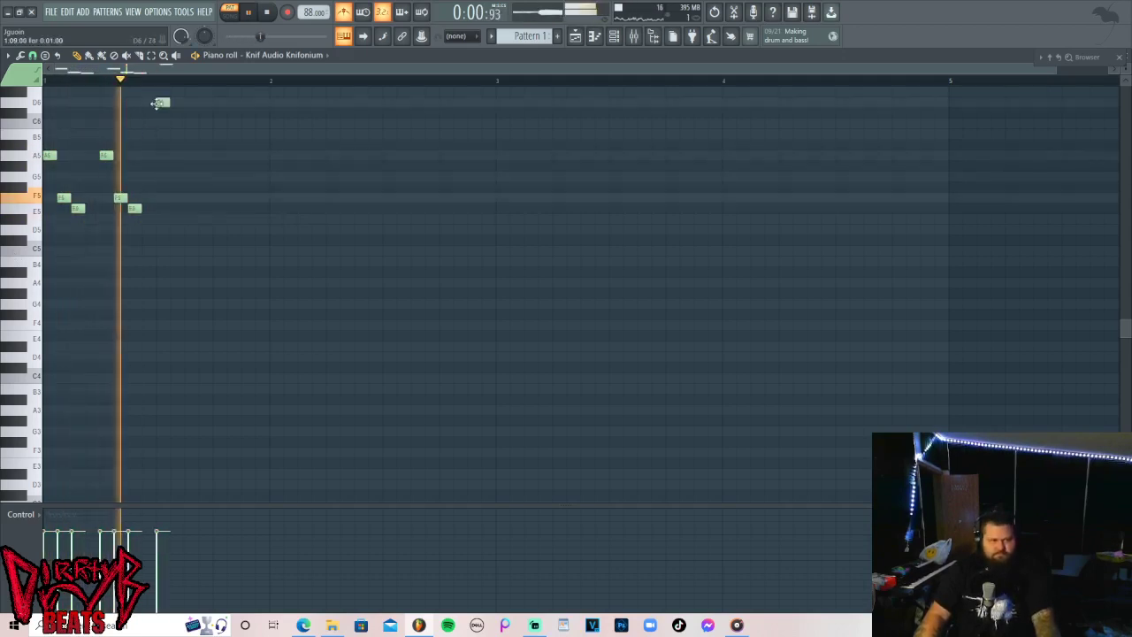
{"action": "left_click_drag", "start_coordinate": [159, 100], "coordinate": [162, 158]}
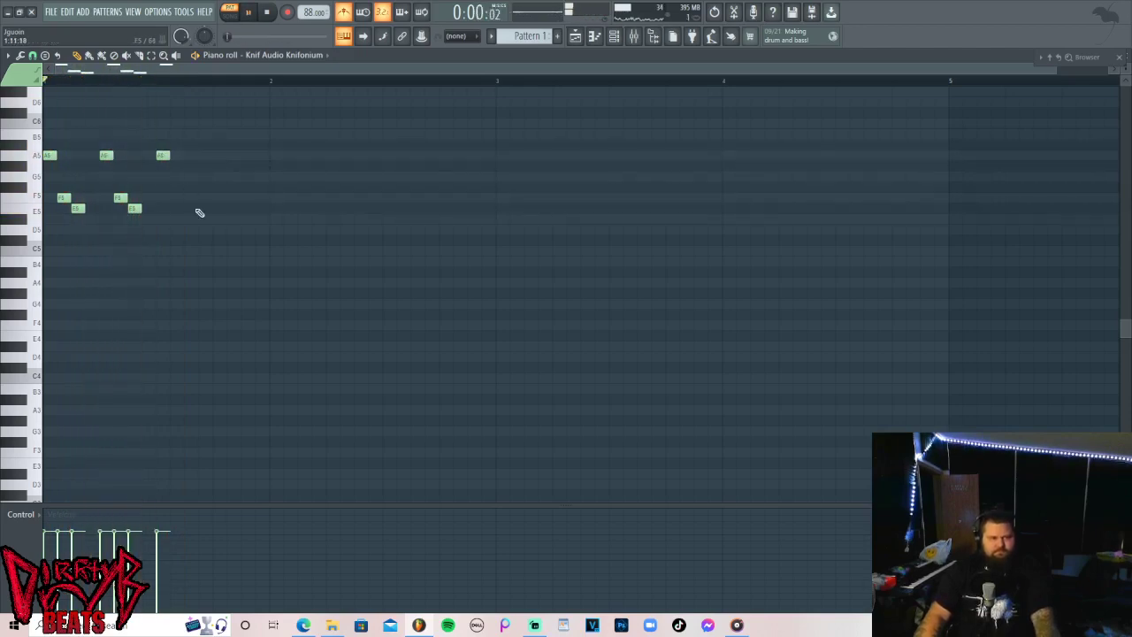
{"action": "left_click", "coordinate": [189, 197]}
{"action": "left_click", "coordinate": [201, 209]}
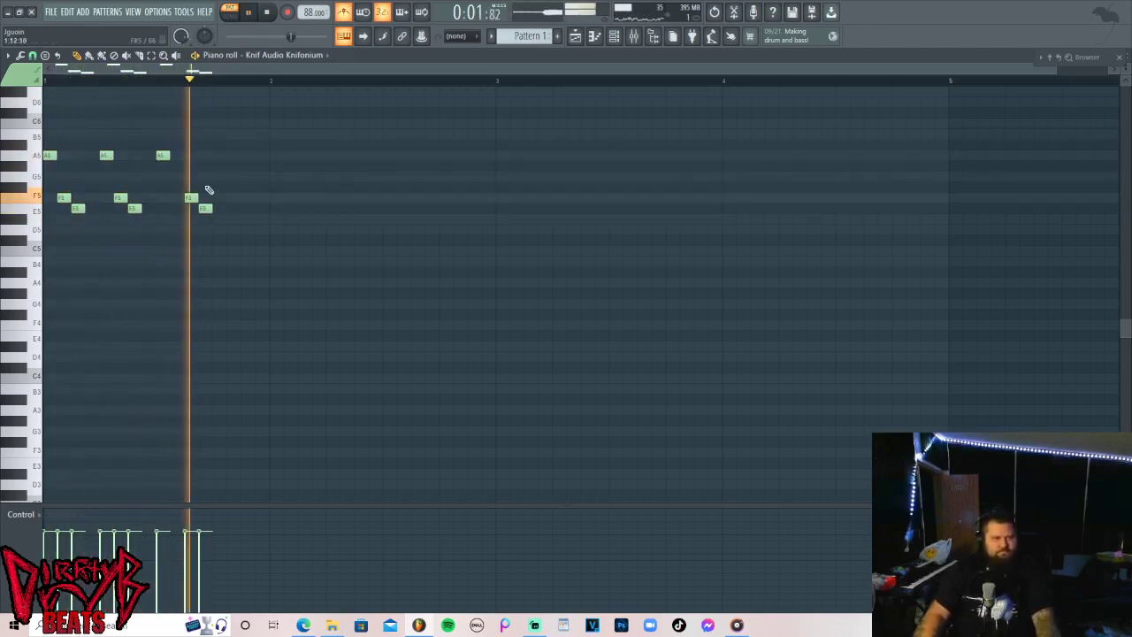
{"action": "key", "text": "space"}
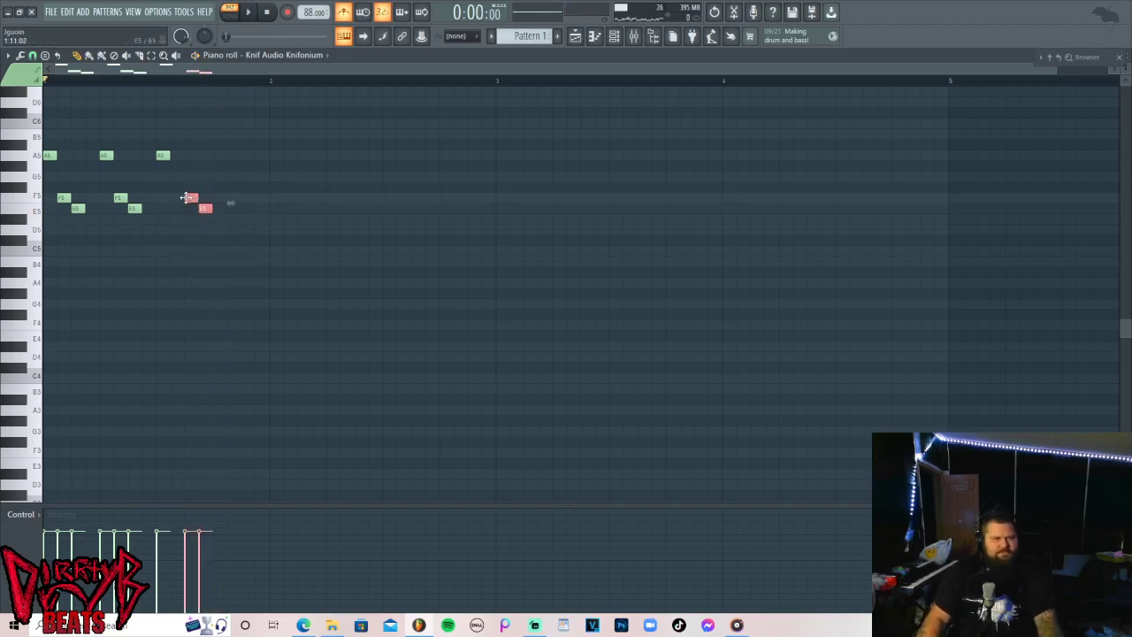
Add a fourth A5, F5 and E5 group of one-step notes starting at step 13 while the pattern plays.
{"action": "scroll", "coordinate": [177, 259], "scroll_direction": "up", "scroll_amount": 2}
{"action": "key", "text": "space"}
{"action": "left_click", "coordinate": [218, 188]}
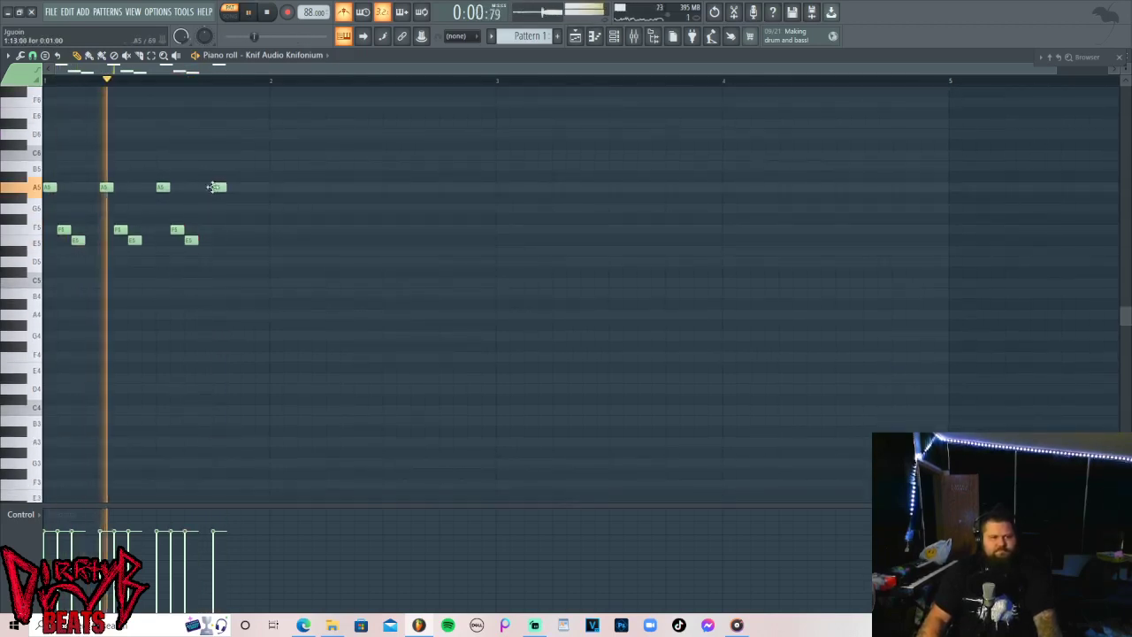
{"action": "left_click", "coordinate": [237, 230]}
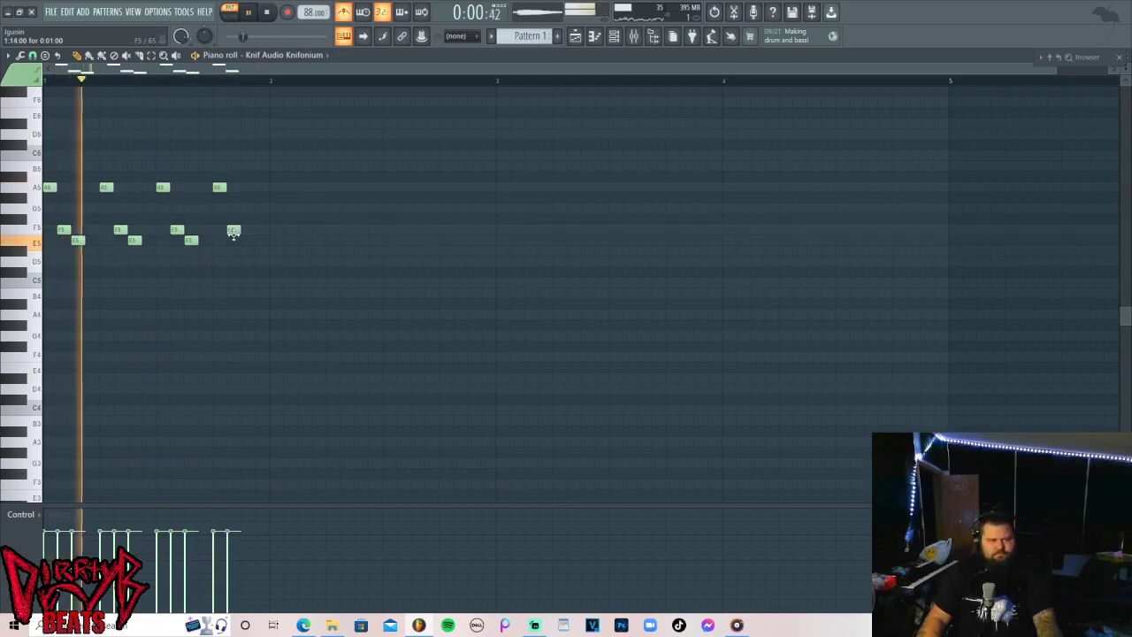
{"action": "left_click", "coordinate": [244, 240]}
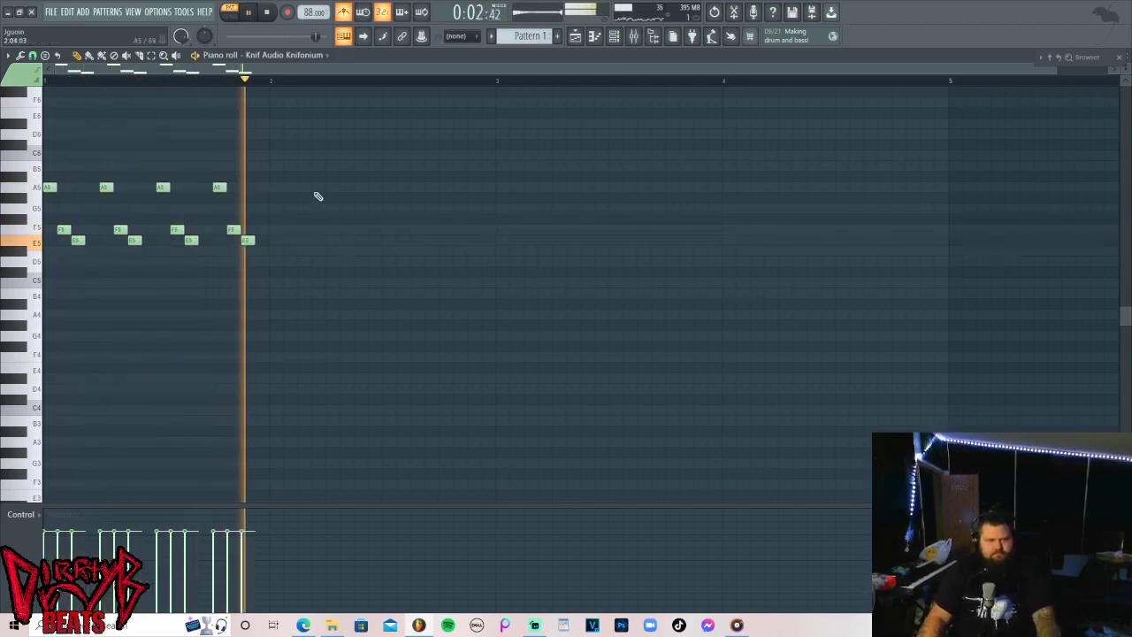
Copy the bar 1 melody an octave lower into bar 2 and add extra A4 notes at steps 4, 12 and 16 there.
{"action": "left_click_drag", "start_coordinate": [336, 177], "coordinate": [13, 271]}
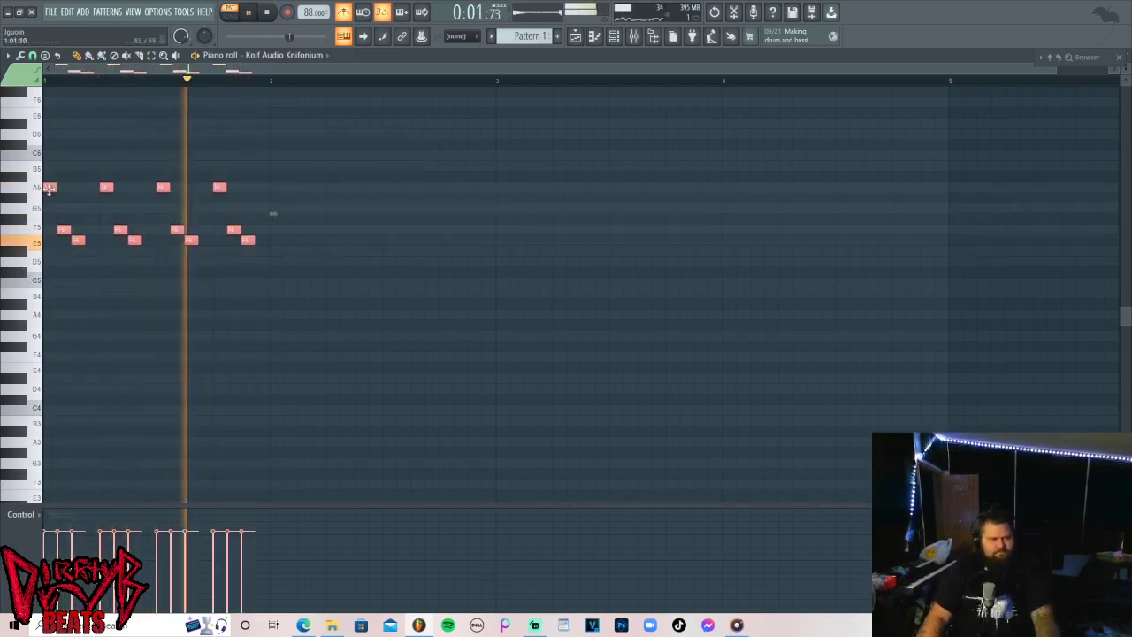
{"action": "left_click_drag", "start_coordinate": [53, 190], "coordinate": [274, 321]}
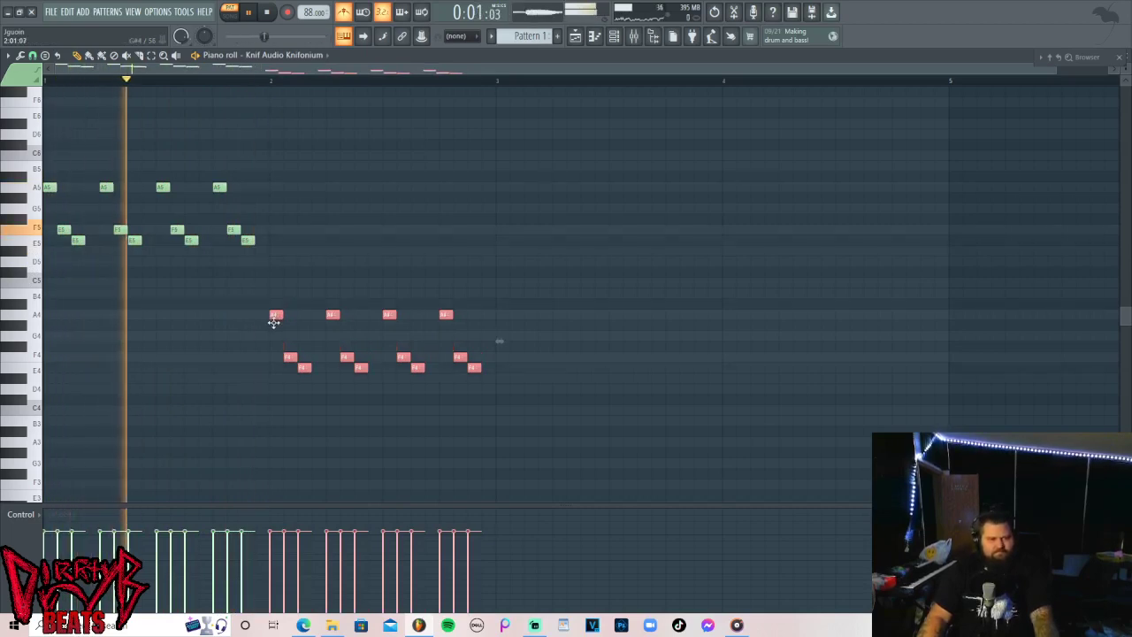
{"action": "left_click", "coordinate": [303, 310]}
{"action": "left_click", "coordinate": [316, 315]}
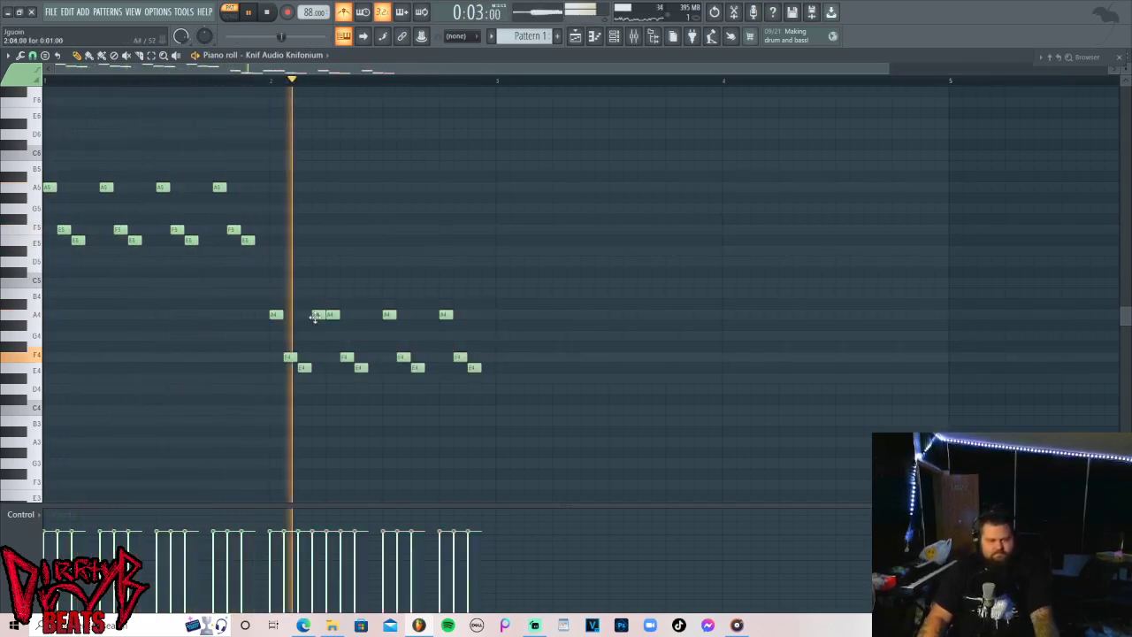
{"action": "right_click", "coordinate": [315, 315]}
{"action": "key", "text": "space"}
{"action": "key", "text": "space"}
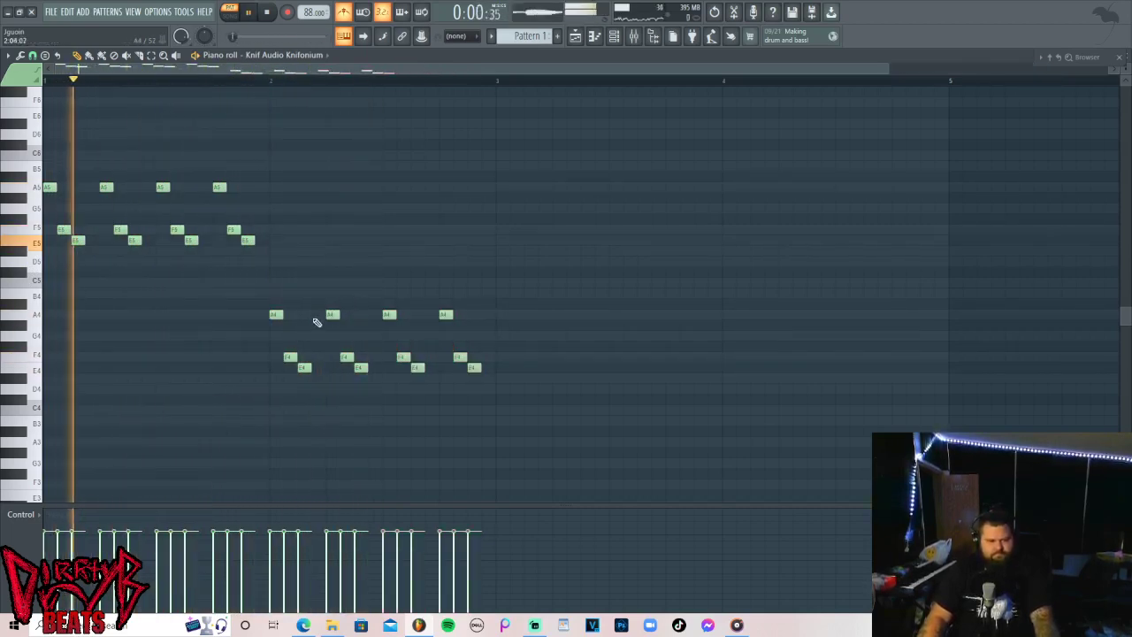
{"action": "left_click", "coordinate": [316, 315]}
{"action": "left_click", "coordinate": [429, 315]}
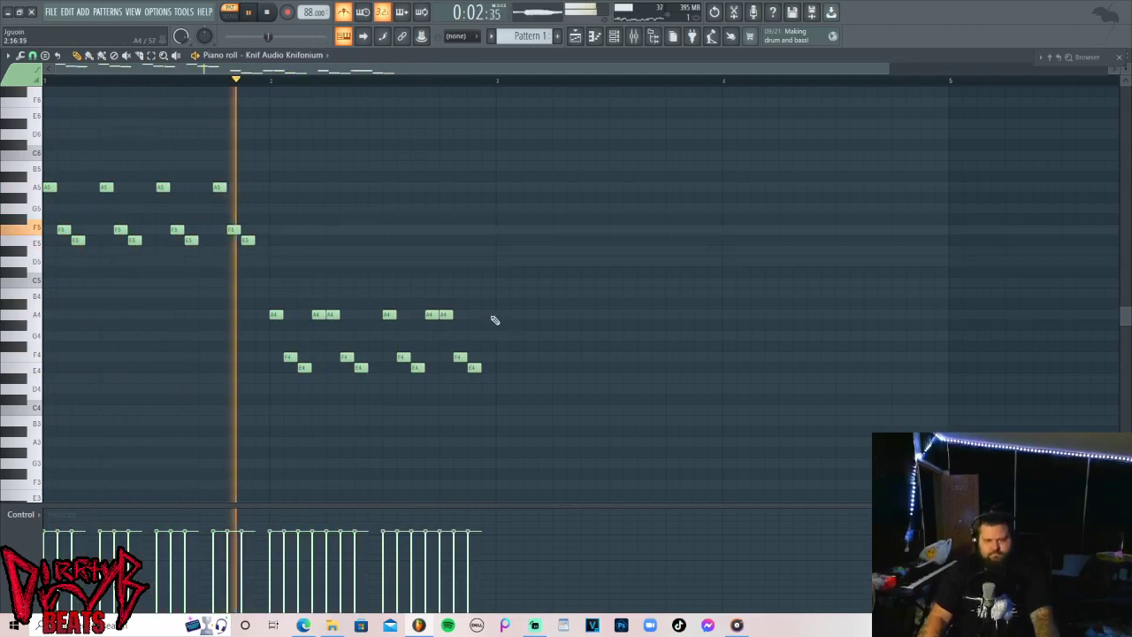
{"action": "left_click", "coordinate": [488, 314]}
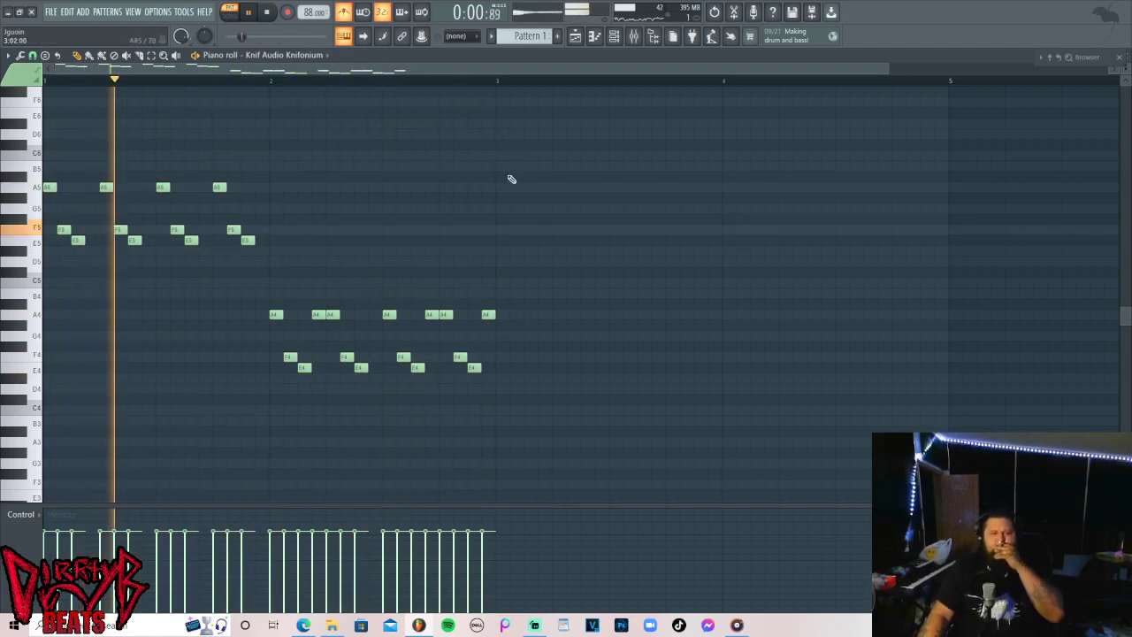
Move the lower-octave copy beneath the bar 1 melody, audition both layers together, and delete the lower copy.
{"action": "left_click_drag", "start_coordinate": [451, 317], "coordinate": [184, 395]}
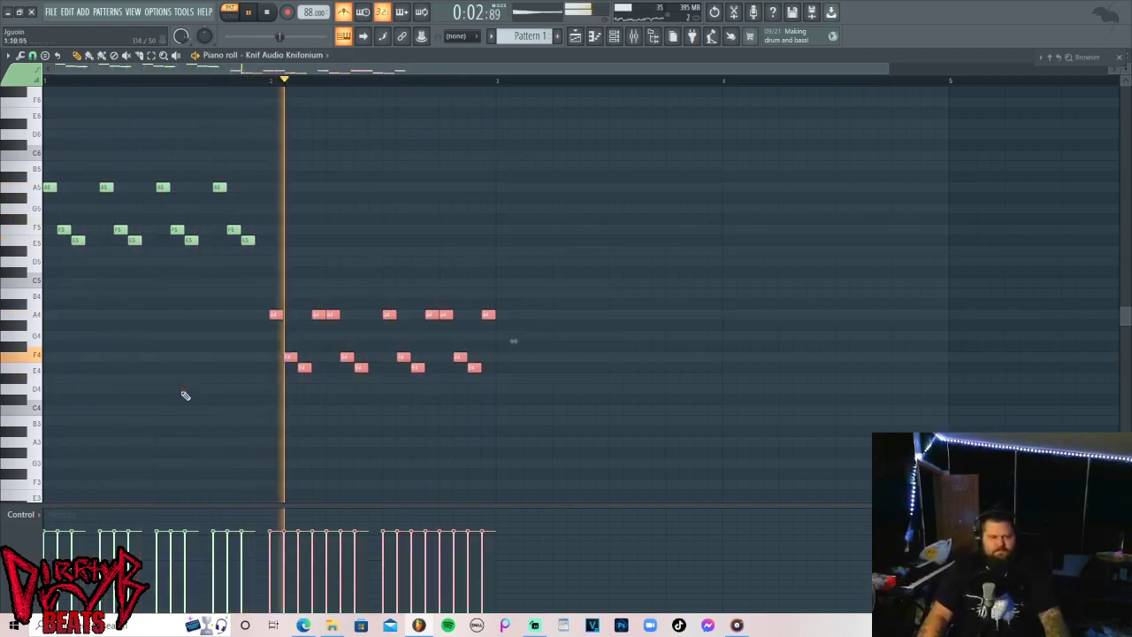
{"action": "key", "text": "space"}
{"action": "left_click_drag", "start_coordinate": [275, 316], "coordinate": [30, 316]}
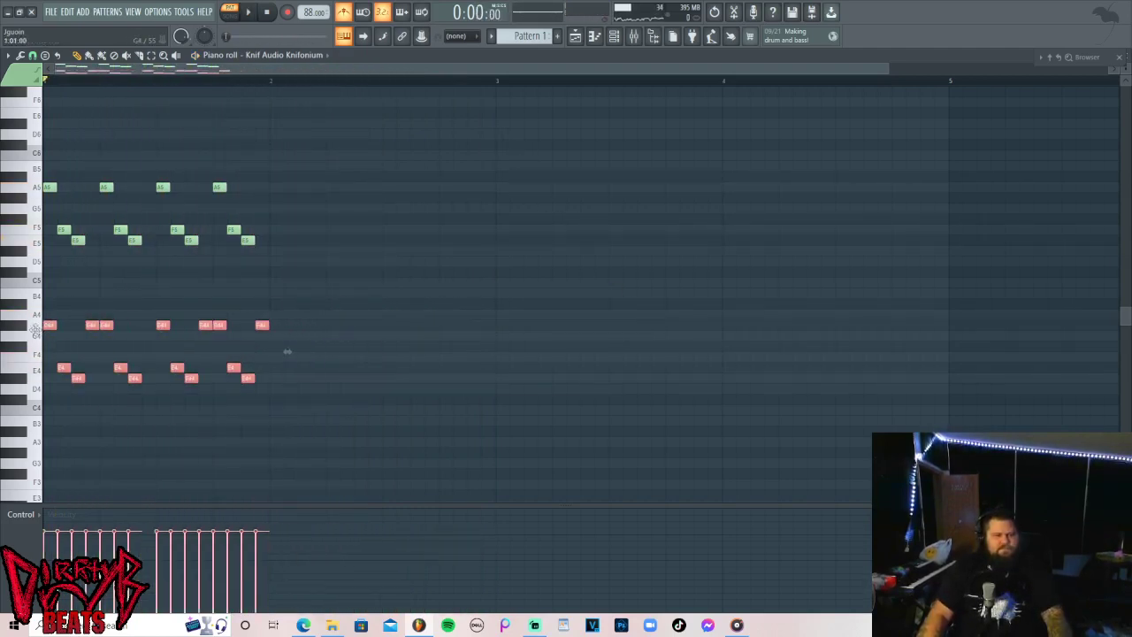
{"action": "key", "text": "space"}
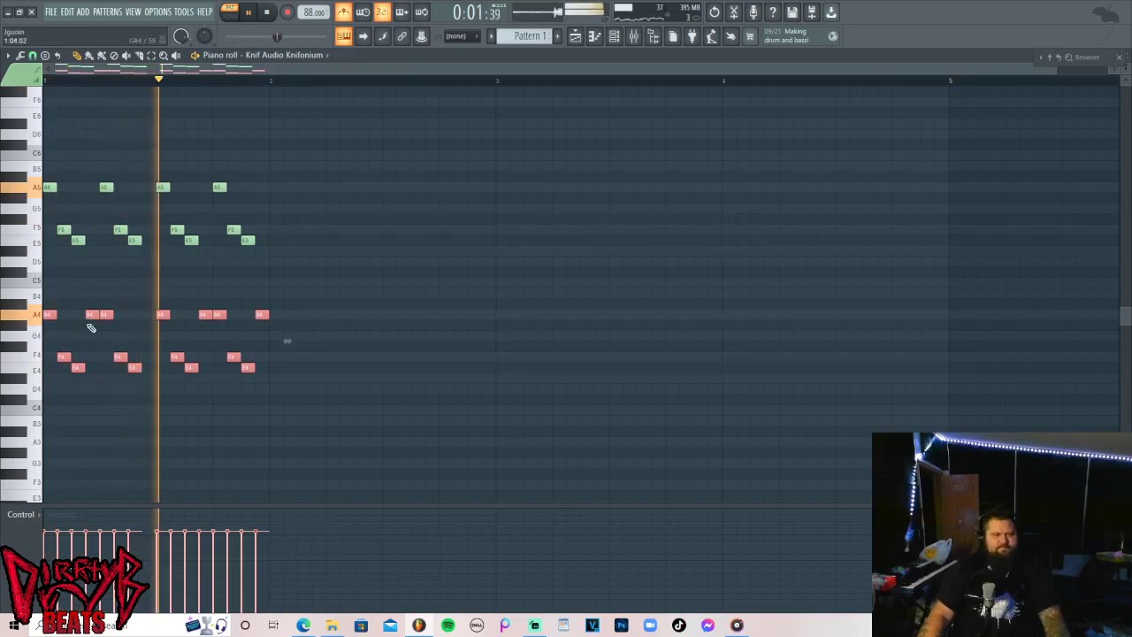
{"action": "key", "text": "space"}
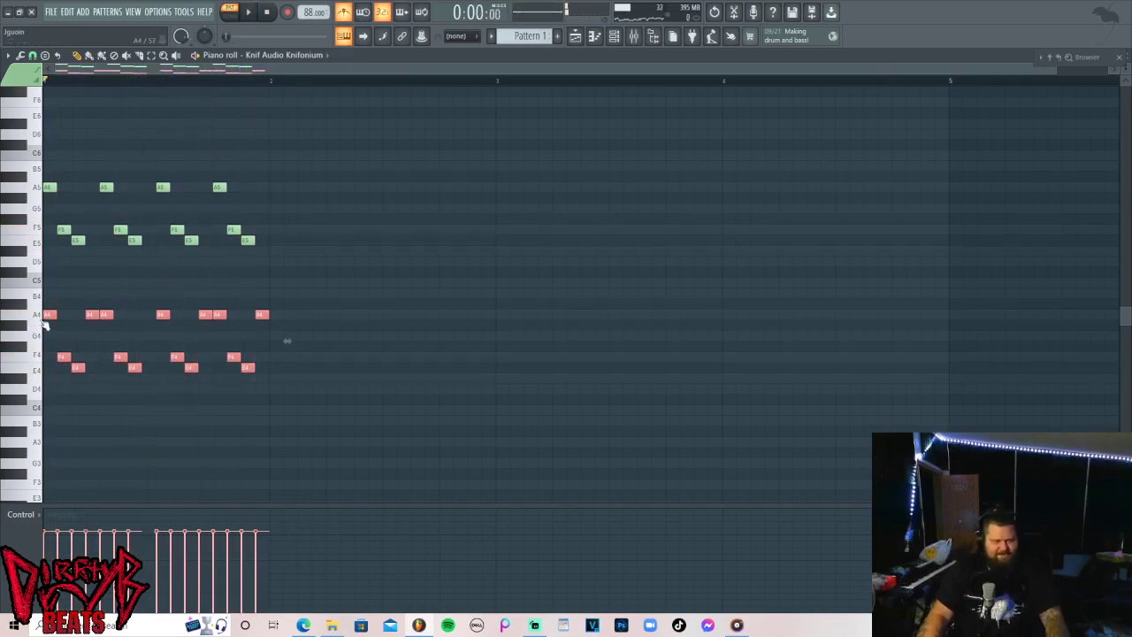
{"action": "key", "text": "Delete"}
Duplicate the full bar 1 melody into bar 2 at the same pitch while the pattern plays.
{"action": "key", "text": "space"}
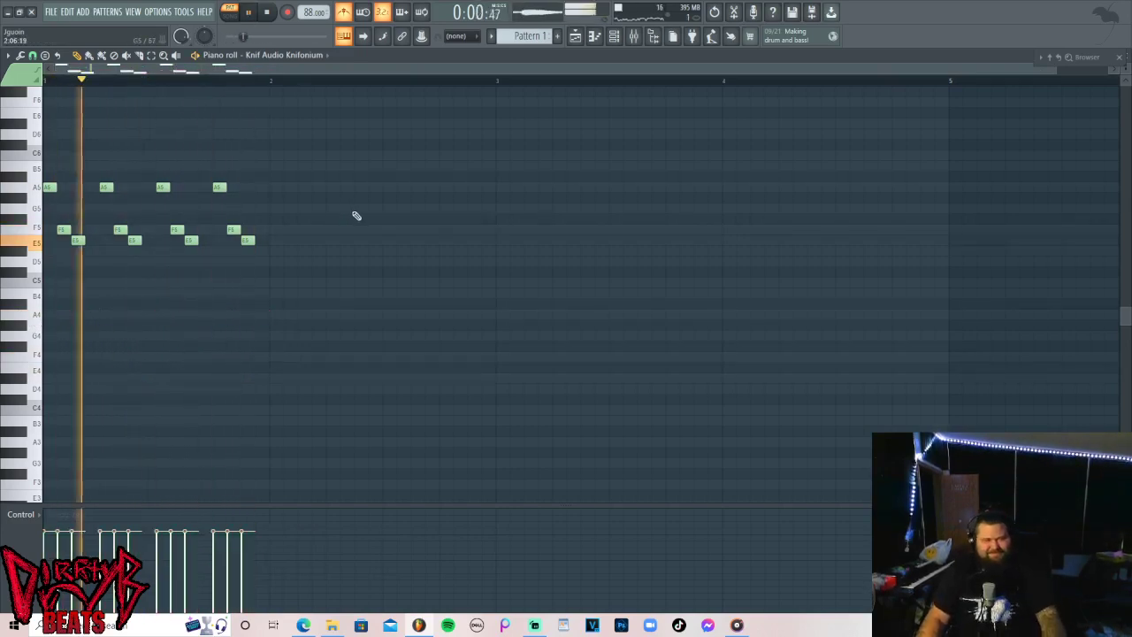
{"action": "left_click_drag", "start_coordinate": [337, 162], "coordinate": [2, 319], "text": "ctrl"}
{"action": "key", "text": "ctrl+b"}
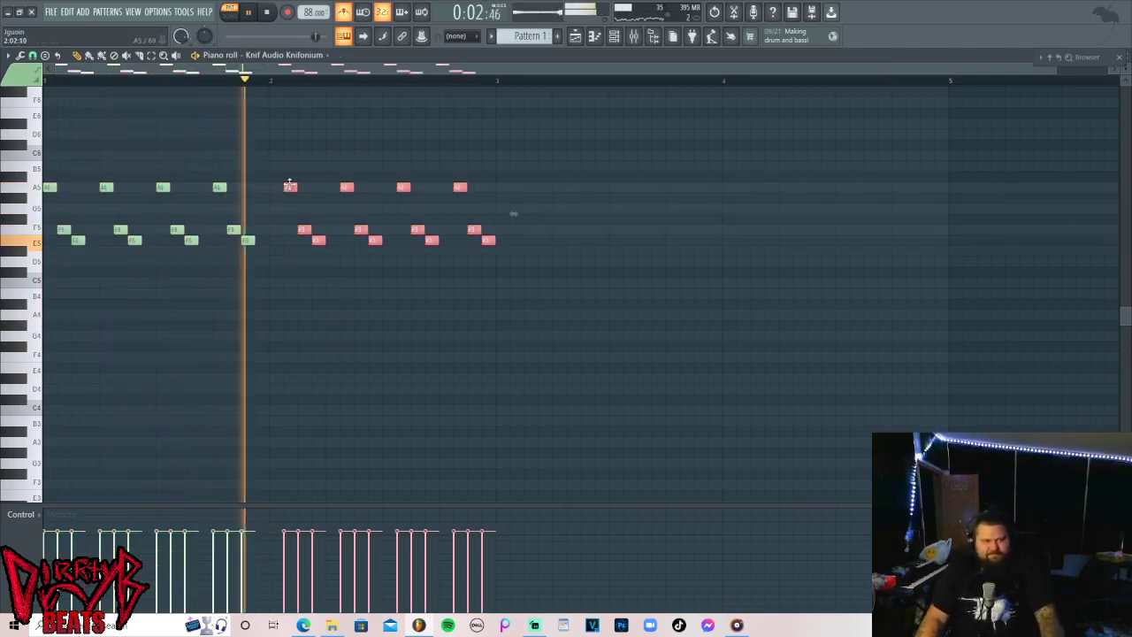
Copy the two-bar melody into bars 3 and 4, audition it an octave higher, and lower the copy to A5, F5 and E5.
{"action": "left_click_drag", "start_coordinate": [631, 147], "coordinate": [1, 303]}
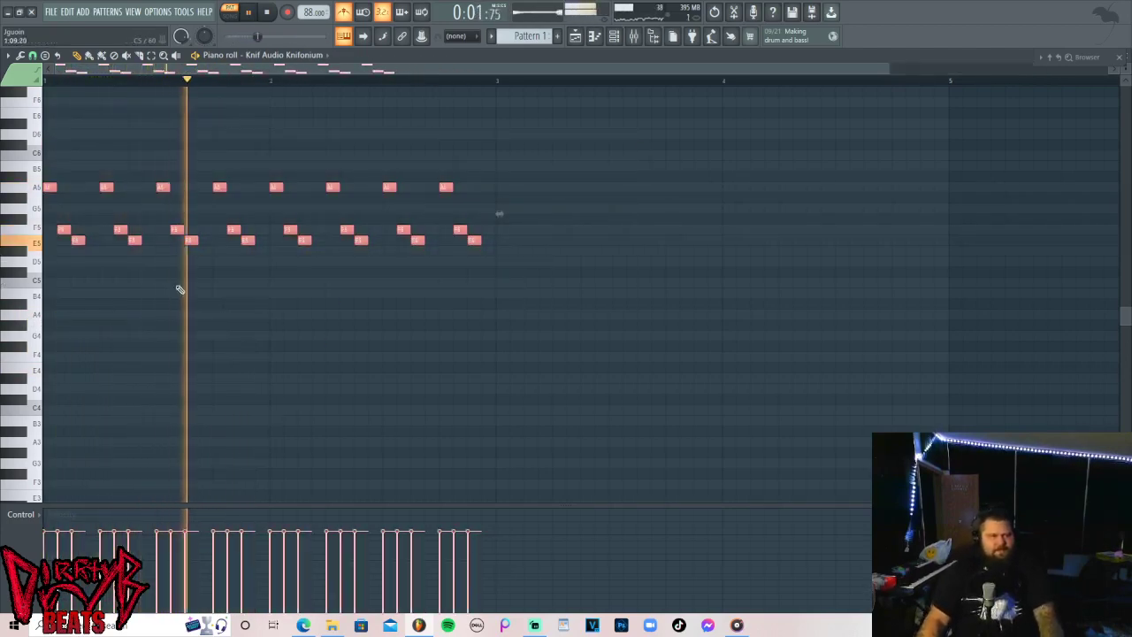
{"action": "key", "text": "space"}
{"action": "scroll", "coordinate": [186, 301], "scroll_direction": "up", "scroll_amount": 3}
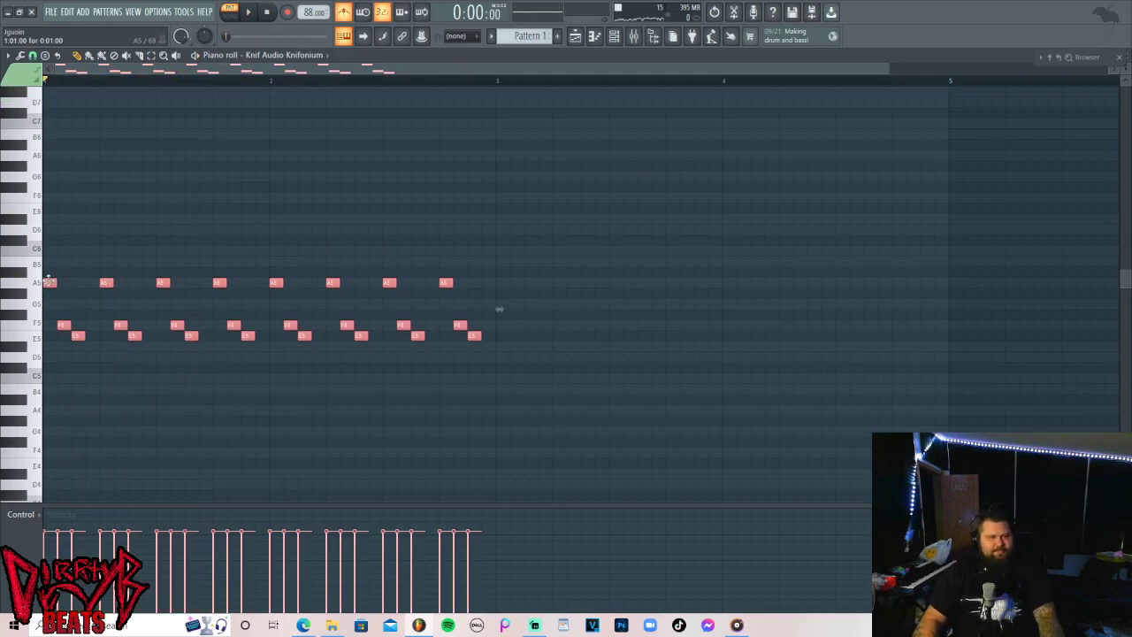
{"action": "left_click_drag", "start_coordinate": [48, 281], "coordinate": [498, 155]}
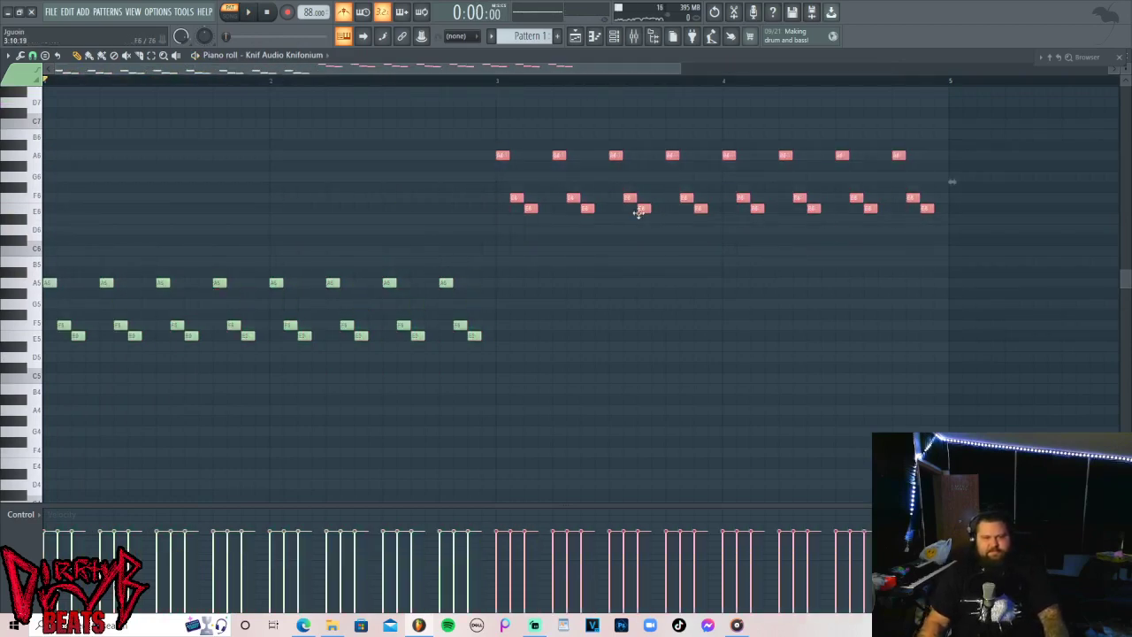
{"action": "key", "text": "space"}
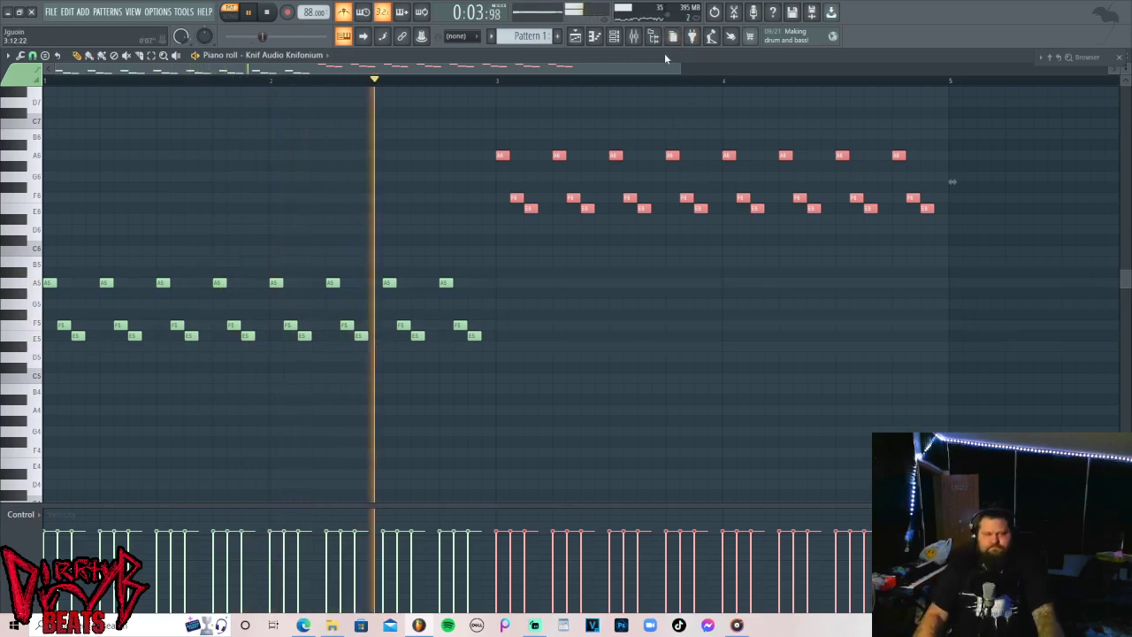
{"action": "key", "text": "space"}
{"action": "left_click_drag", "start_coordinate": [499, 155], "coordinate": [495, 281]}
Replace the 808 Clap channel in the channel rack with a second Knif Audio Knifonium while the melody plays.
{"action": "left_click", "coordinate": [594, 37]}
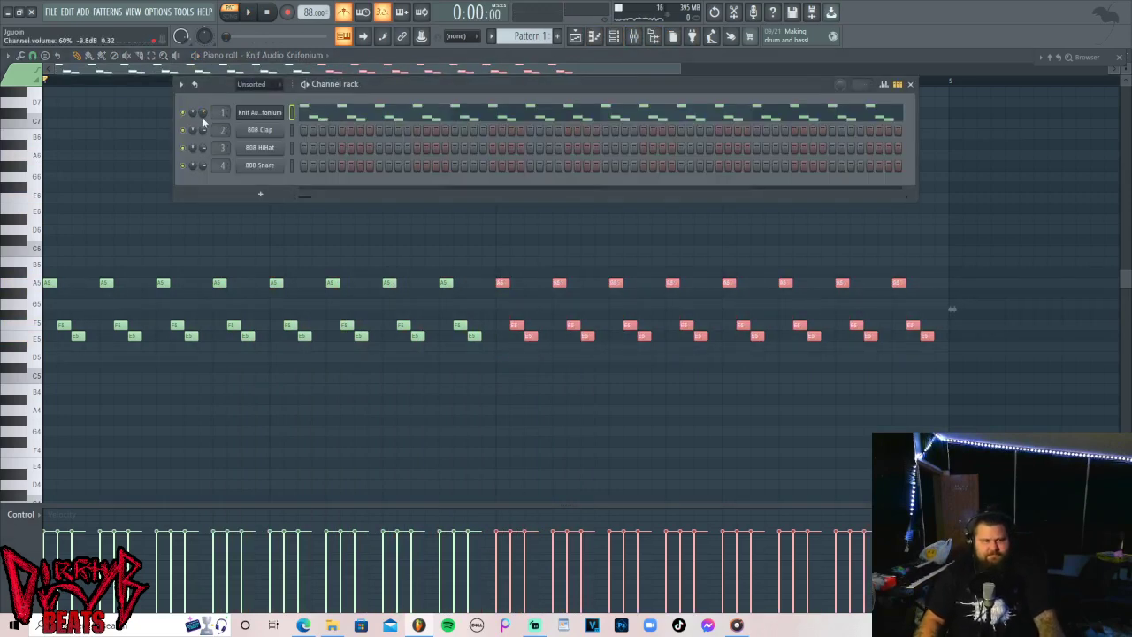
{"action": "key", "text": "space"}
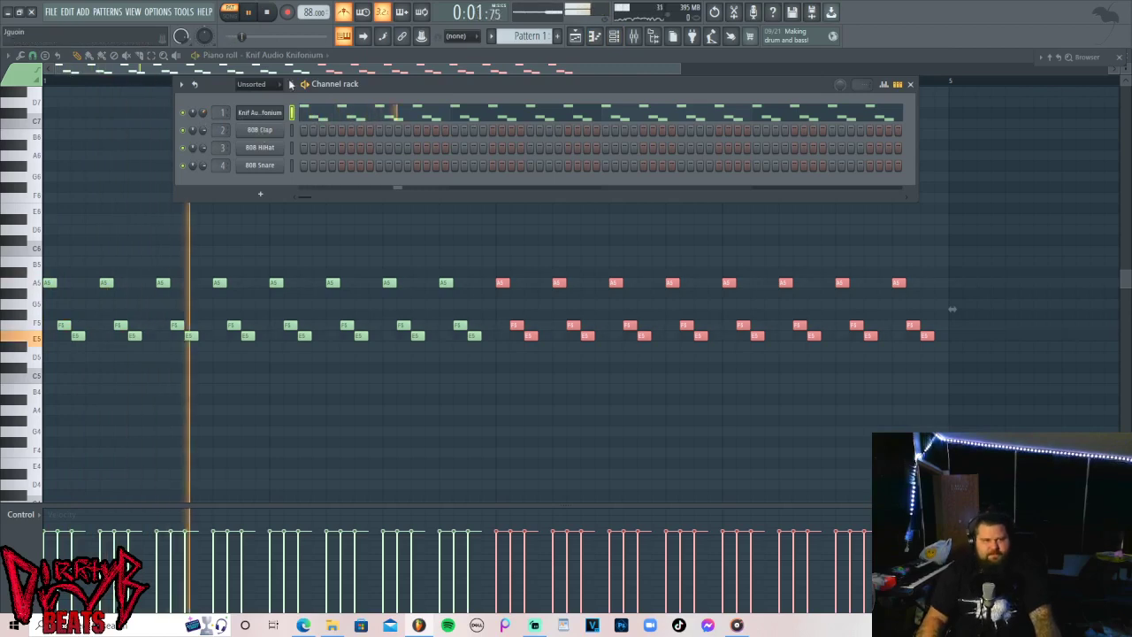
{"action": "right_click", "coordinate": [260, 130]}
{"action": "mouse_move", "coordinate": [354, 231]}
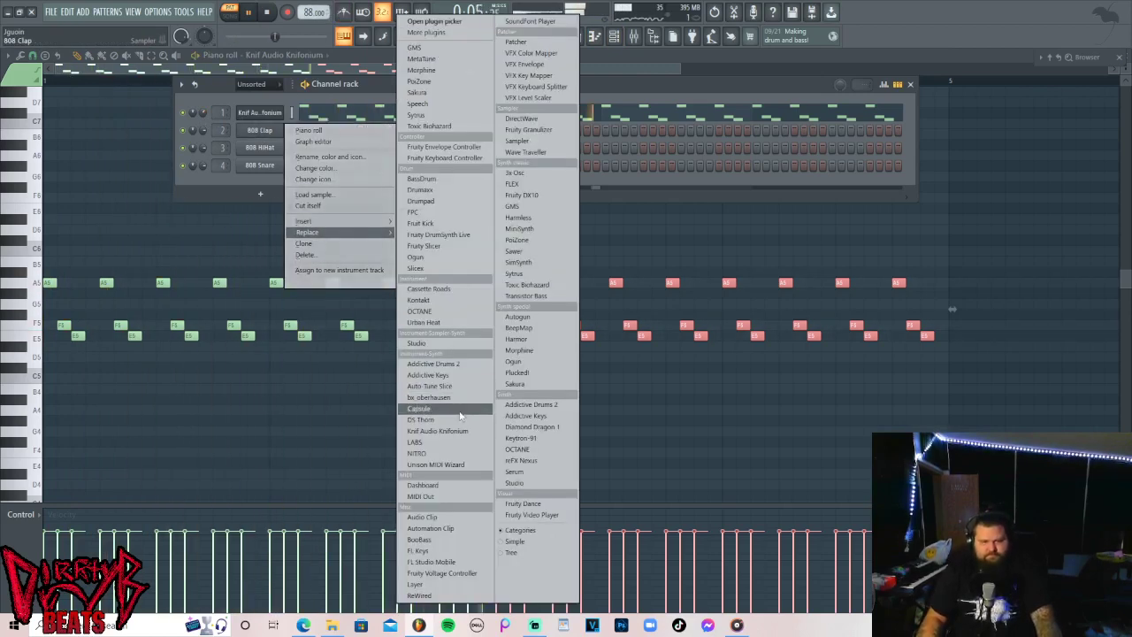
{"action": "left_click", "coordinate": [439, 430]}
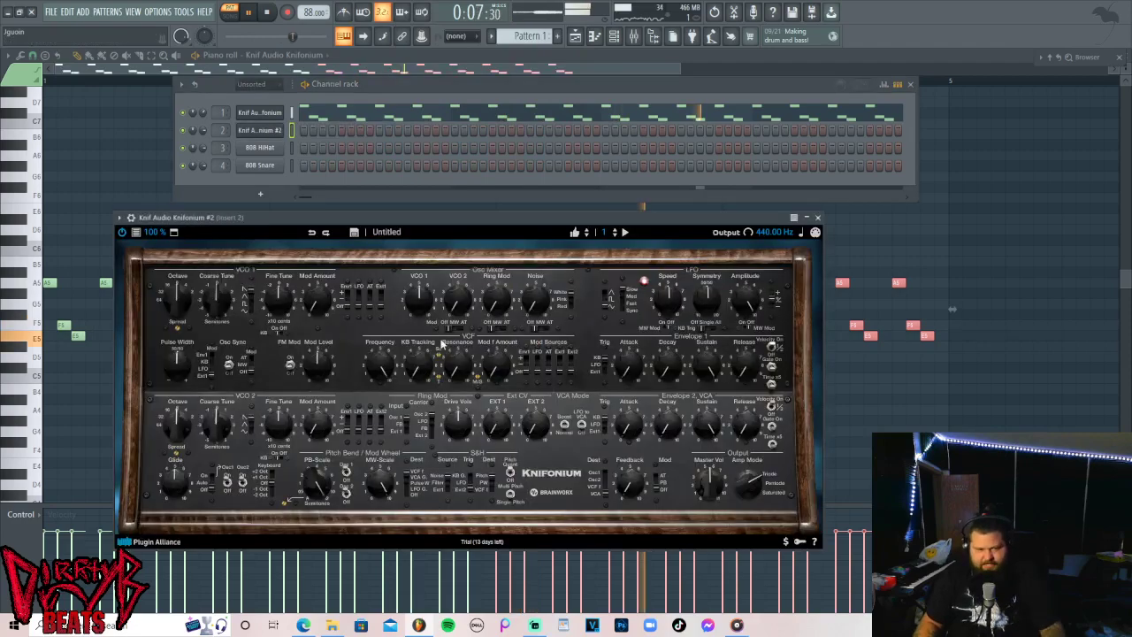
Audition the Bowed Strings presets Blackout 5ths and Bowed Analog on the second Knifonium.
{"action": "left_click", "coordinate": [386, 231]}
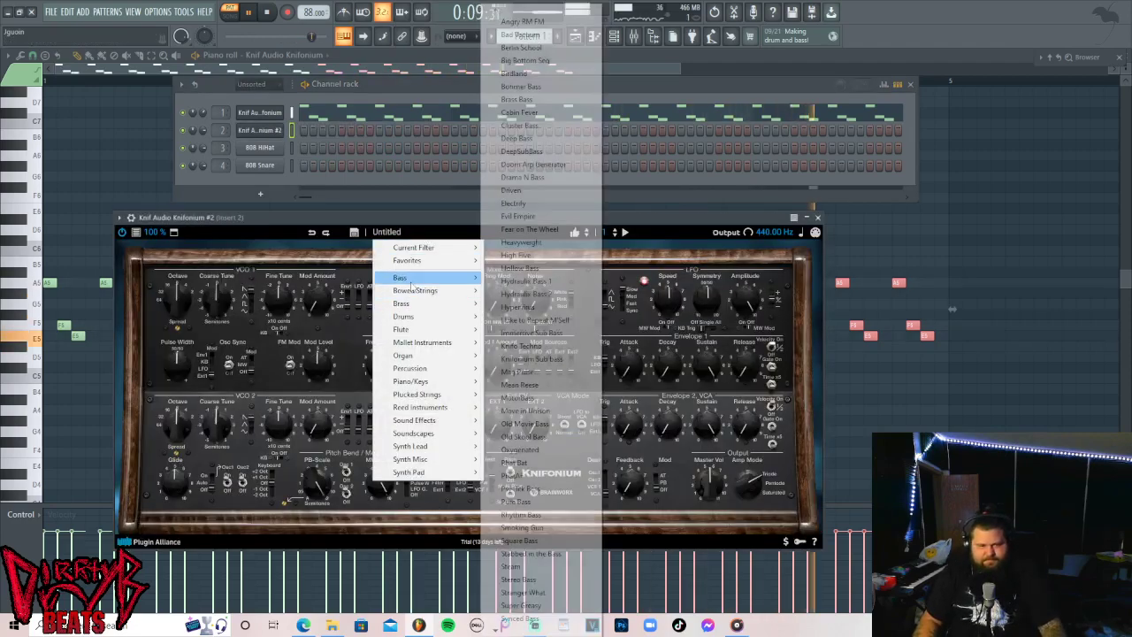
{"action": "mouse_move", "coordinate": [424, 290]}
{"action": "left_click", "coordinate": [512, 292]}
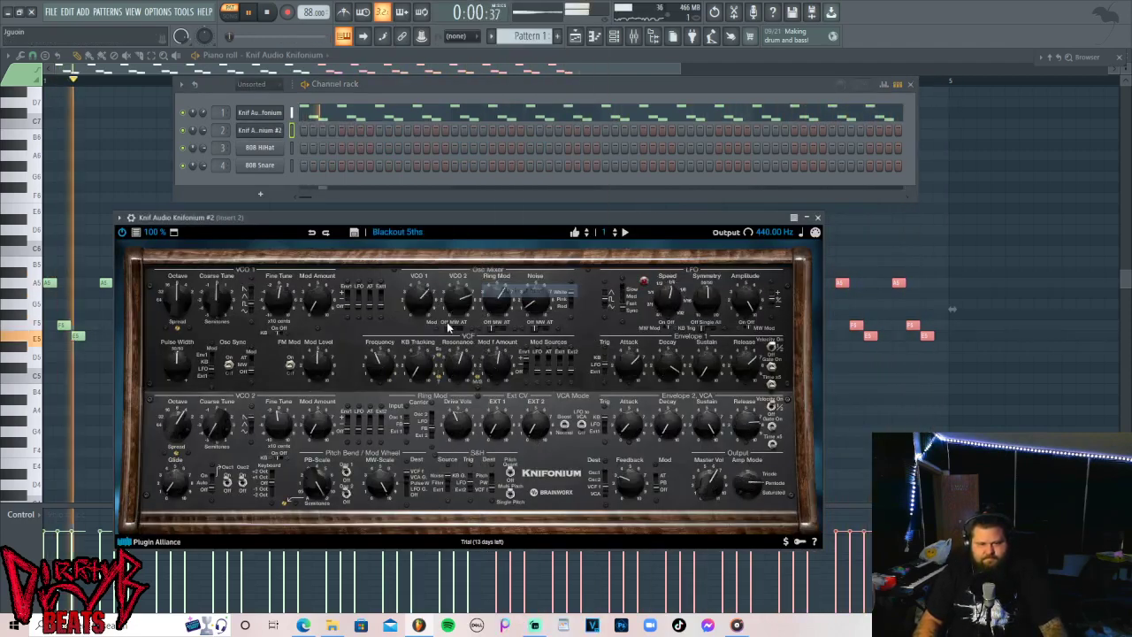
{"action": "left_click", "coordinate": [586, 234]}
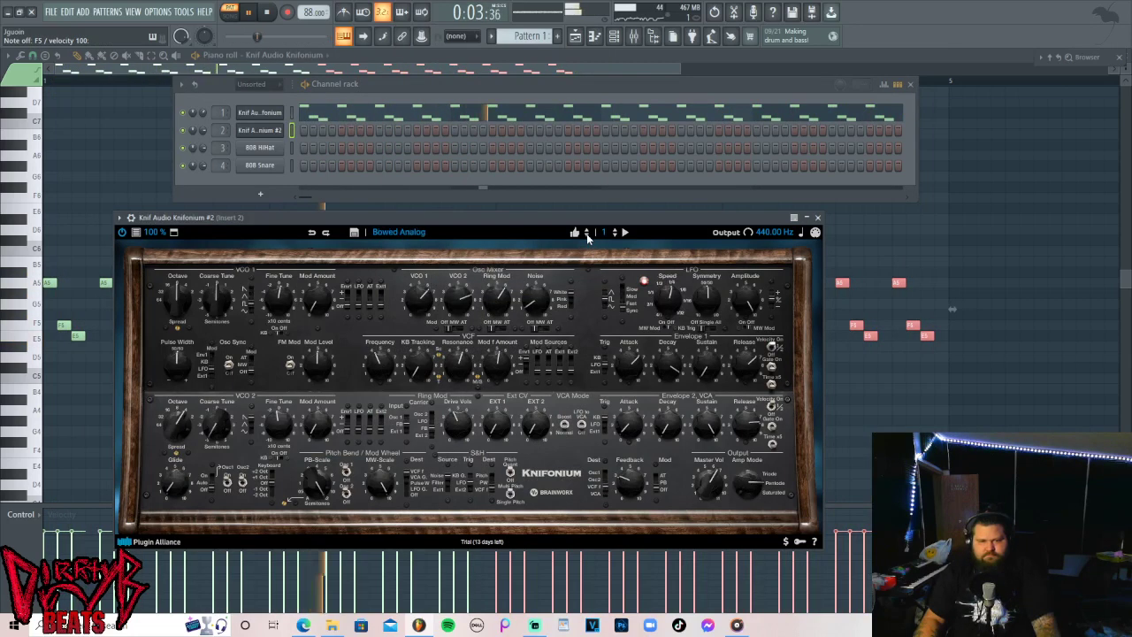
Load the Synth Lead preset Damaged Brass on the second Knifonium and audition the following presets up to Eagle's Song.
{"action": "left_click", "coordinate": [428, 233]}
{"action": "mouse_move", "coordinate": [426, 390]}
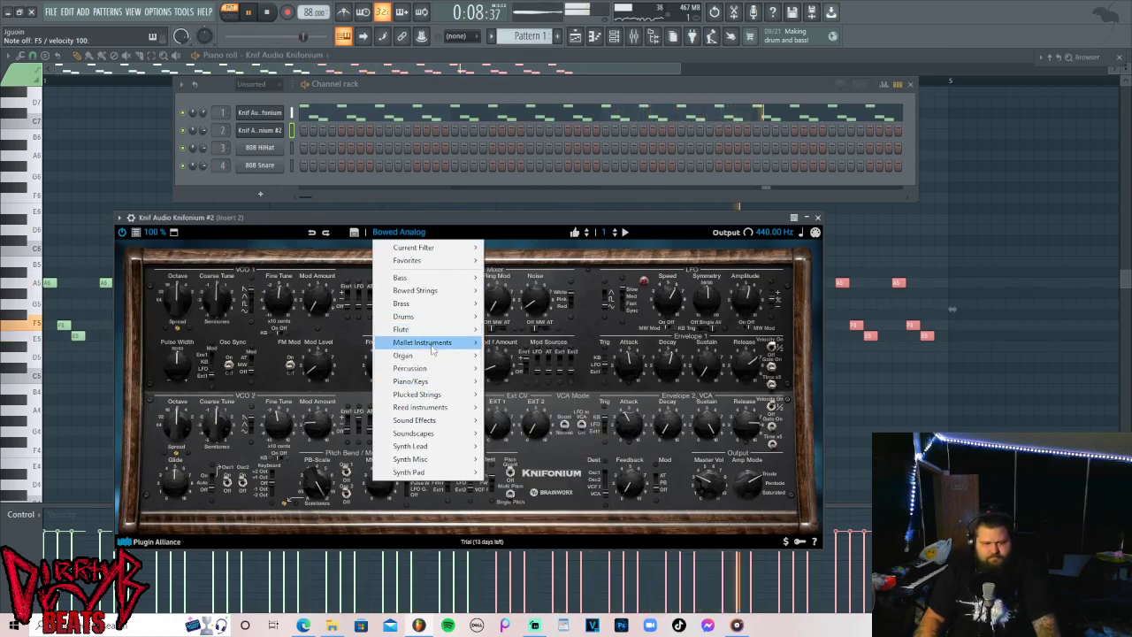
{"action": "mouse_move", "coordinate": [416, 445]}
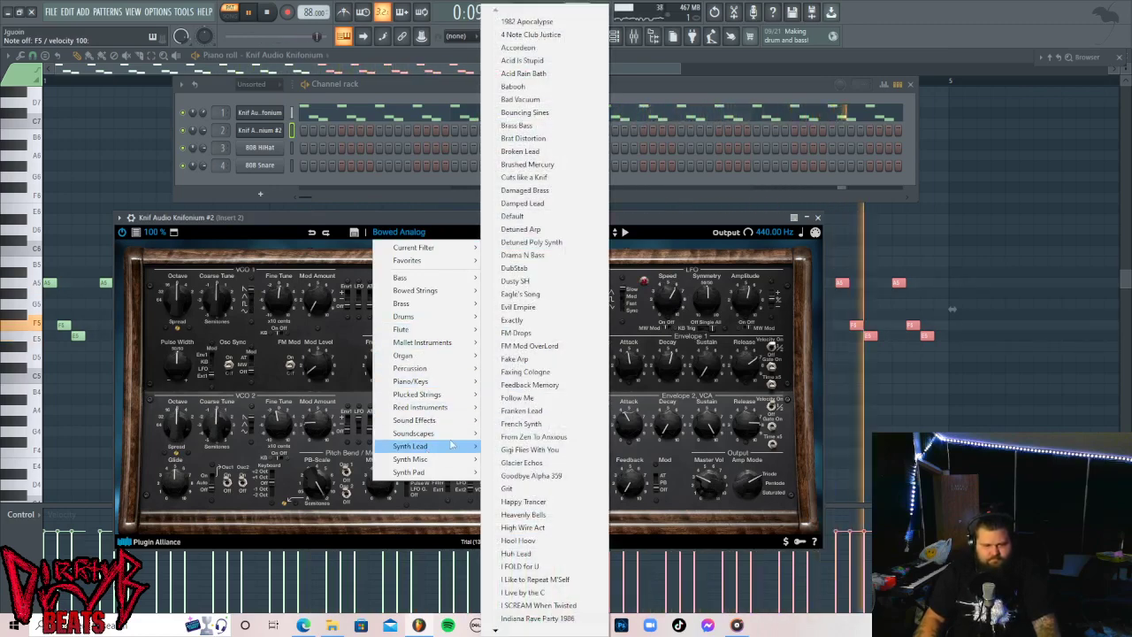
{"action": "left_click", "coordinate": [548, 189]}
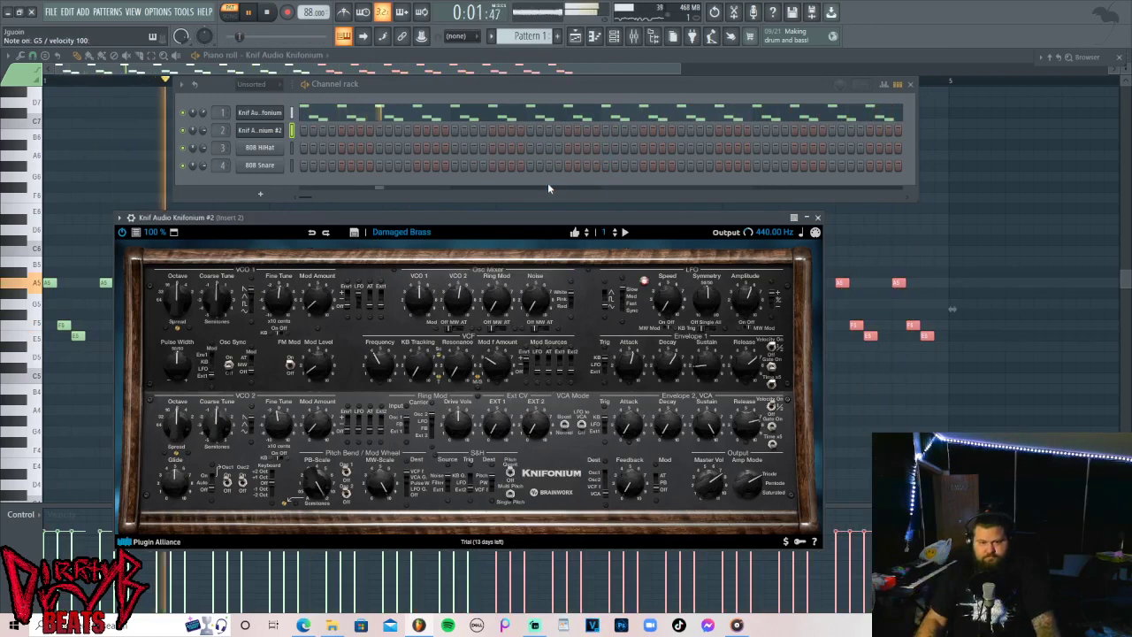
{"action": "left_click", "coordinate": [587, 235]}
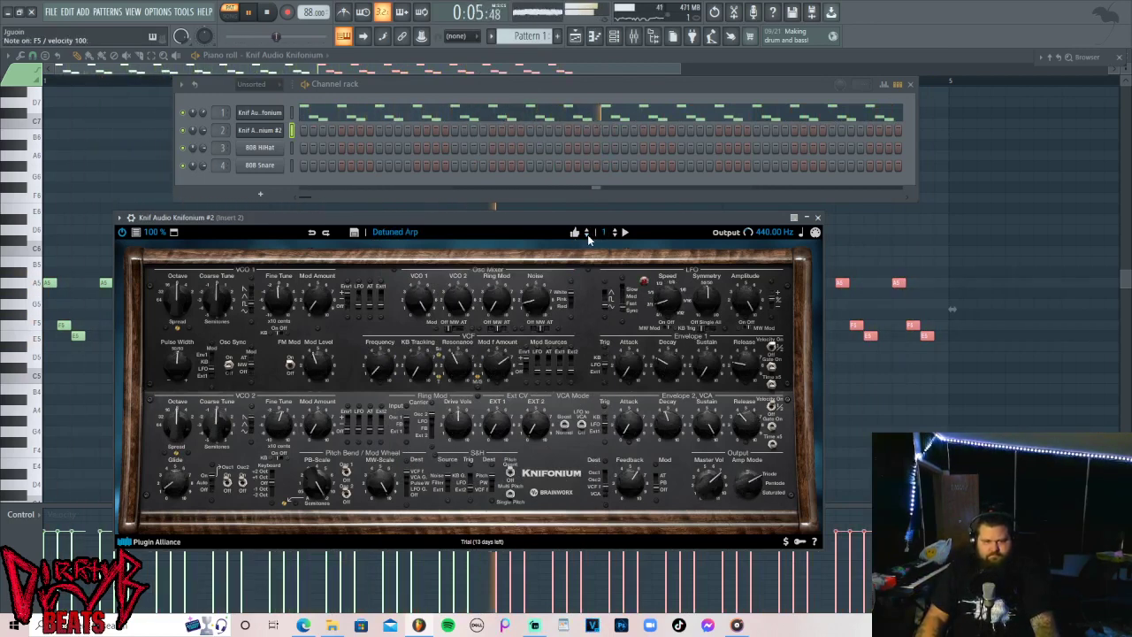
{"action": "left_click", "coordinate": [587, 235]}
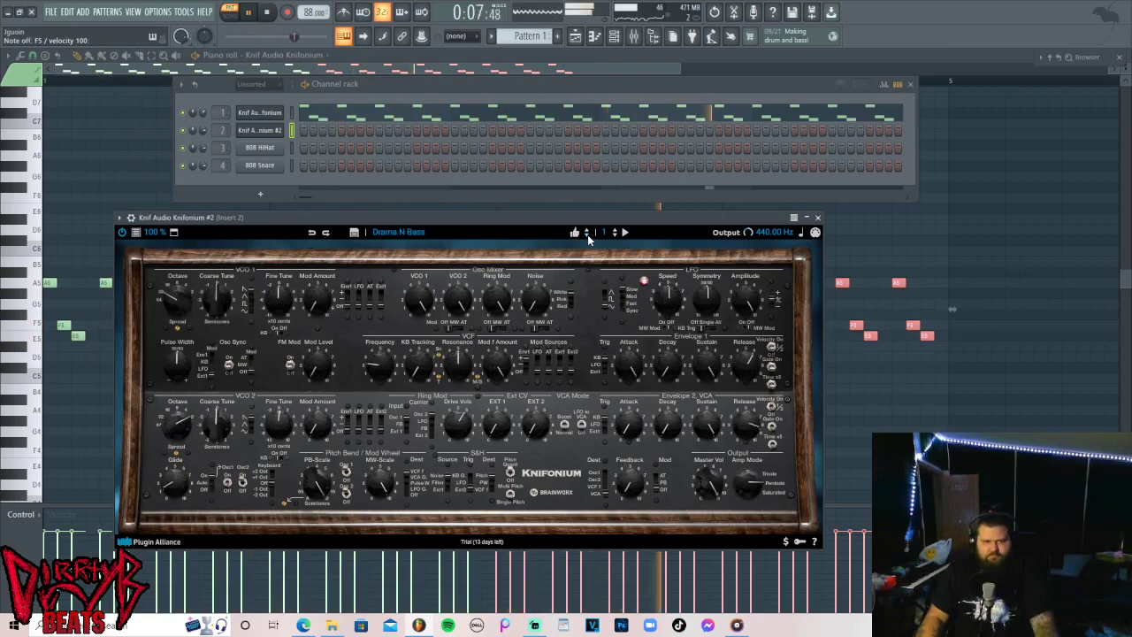
{"action": "left_click", "coordinate": [587, 235]}
{"action": "left_click", "coordinate": [587, 234]}
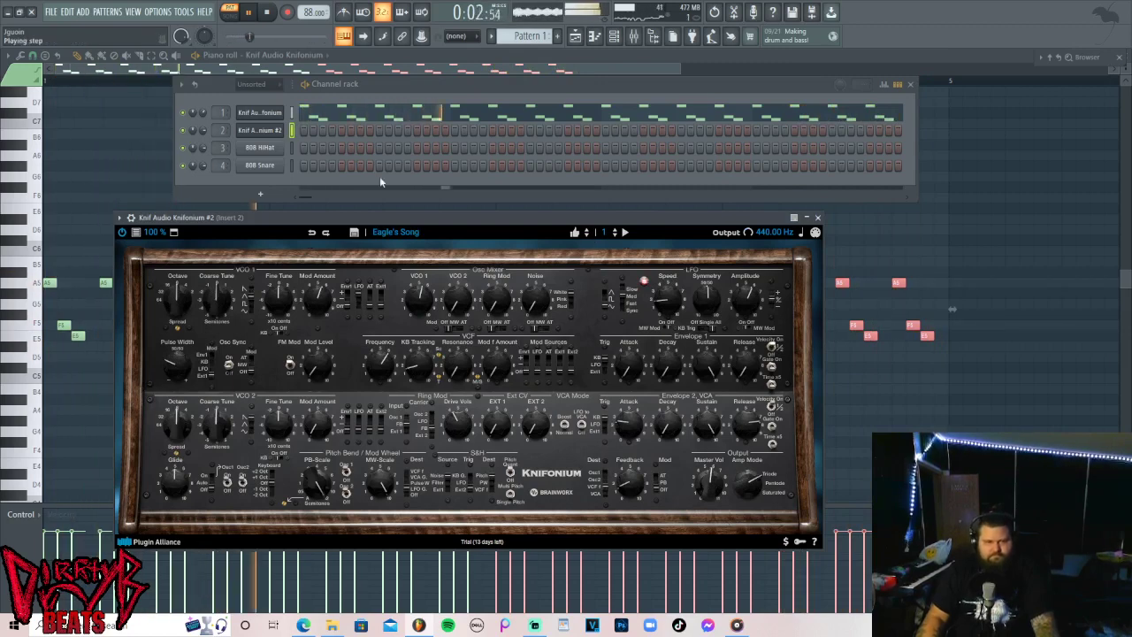
Open the second Knifonium in the piano roll and place an A4 note about 13 steps long at the pattern's start, checking it with playback.
{"action": "right_click", "coordinate": [275, 130]}
{"action": "left_click", "coordinate": [302, 130]}
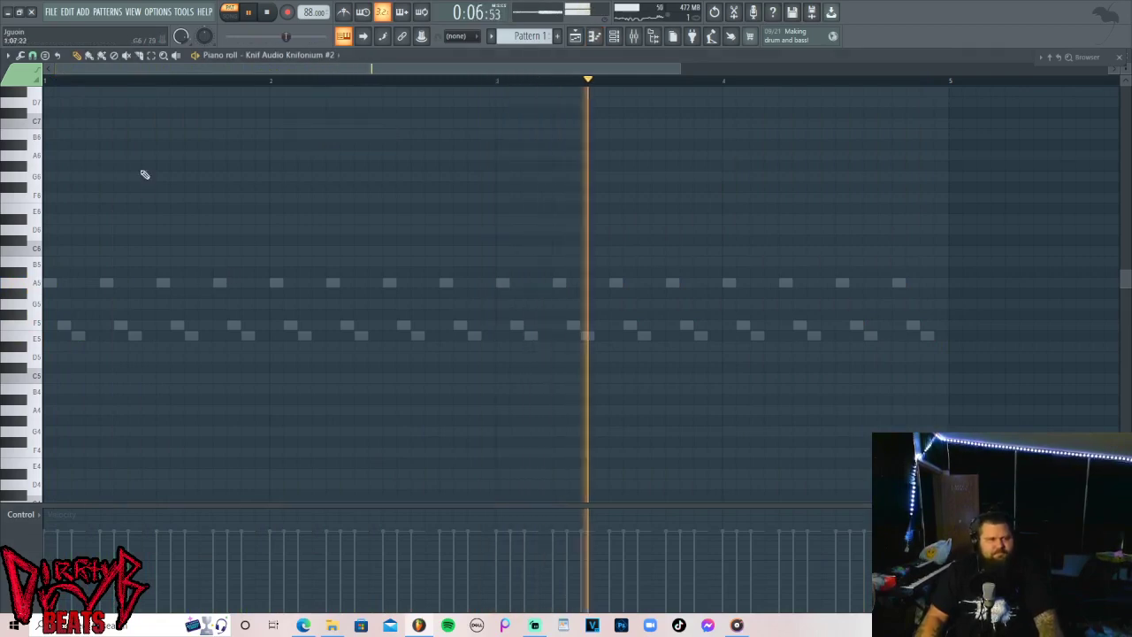
{"action": "left_click", "coordinate": [49, 155]}
{"action": "left_click_drag", "start_coordinate": [59, 155], "coordinate": [41, 272]}
{"action": "key", "text": "space"}
{"action": "key", "text": "space"}
{"action": "key", "text": "space"}
{"action": "key", "text": "space"}
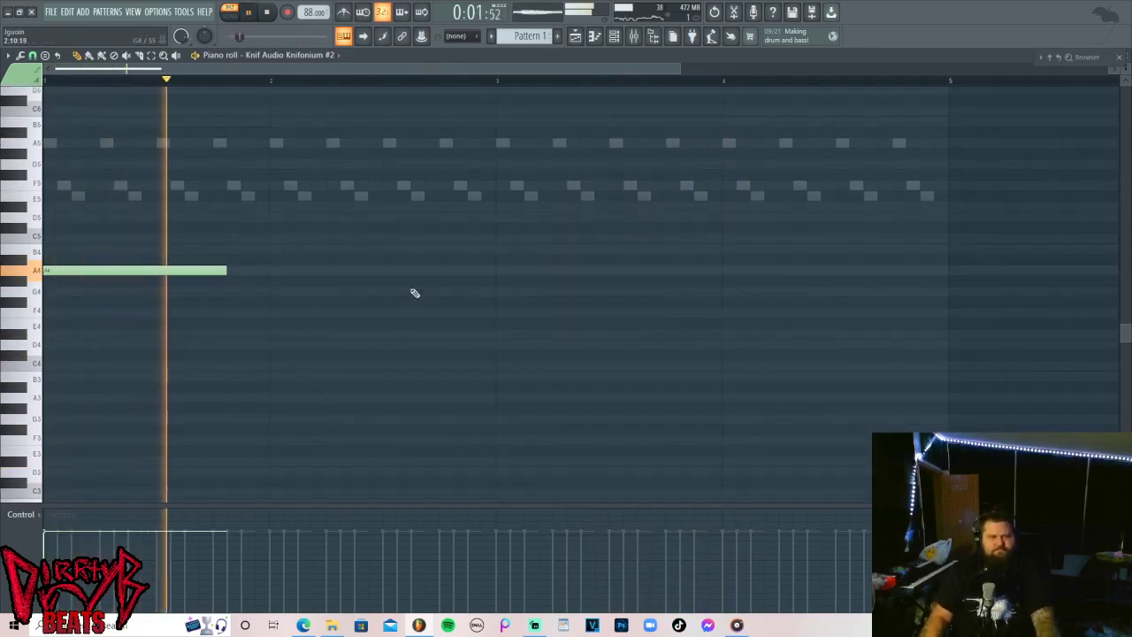
{"action": "key", "text": "space"}
{"action": "key", "text": "space"}
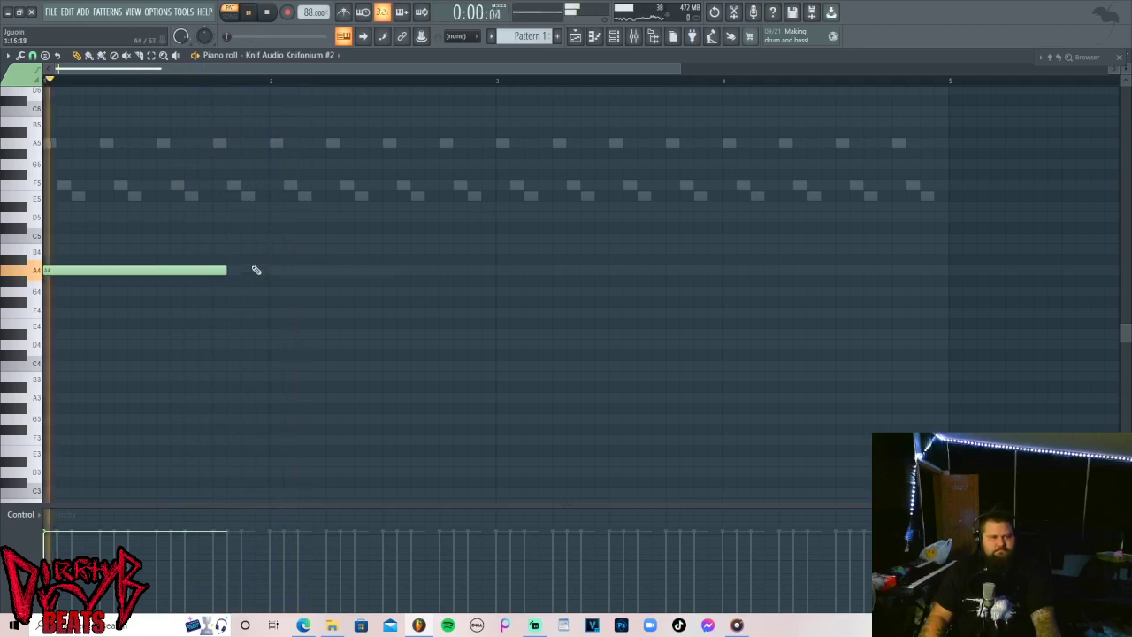
Add further long notes on the second Knifonium: F5 at bar 2, E5 at bar 3 and, after trying D5, A5 at bar 4.
{"action": "left_click", "coordinate": [283, 187]}
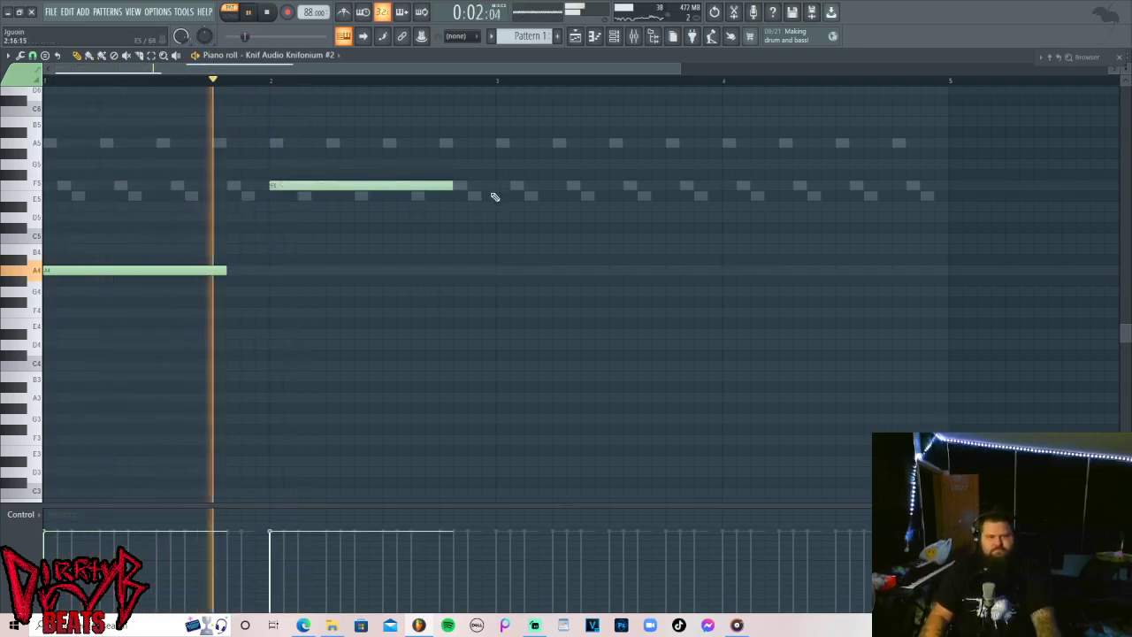
{"action": "left_click", "coordinate": [495, 196]}
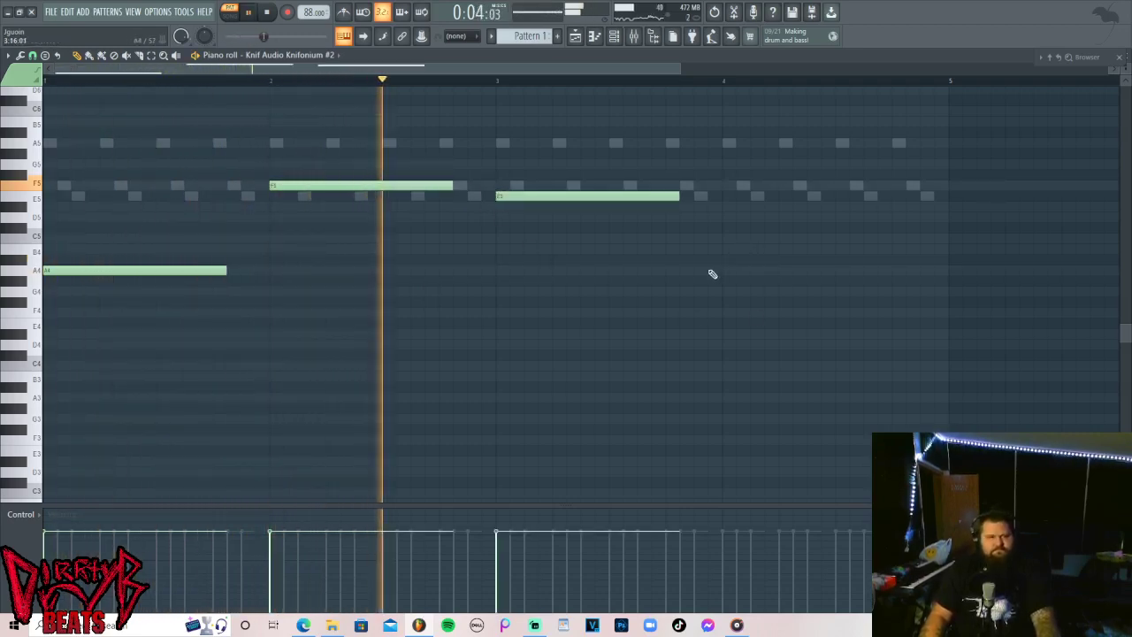
{"action": "left_click", "coordinate": [722, 227]}
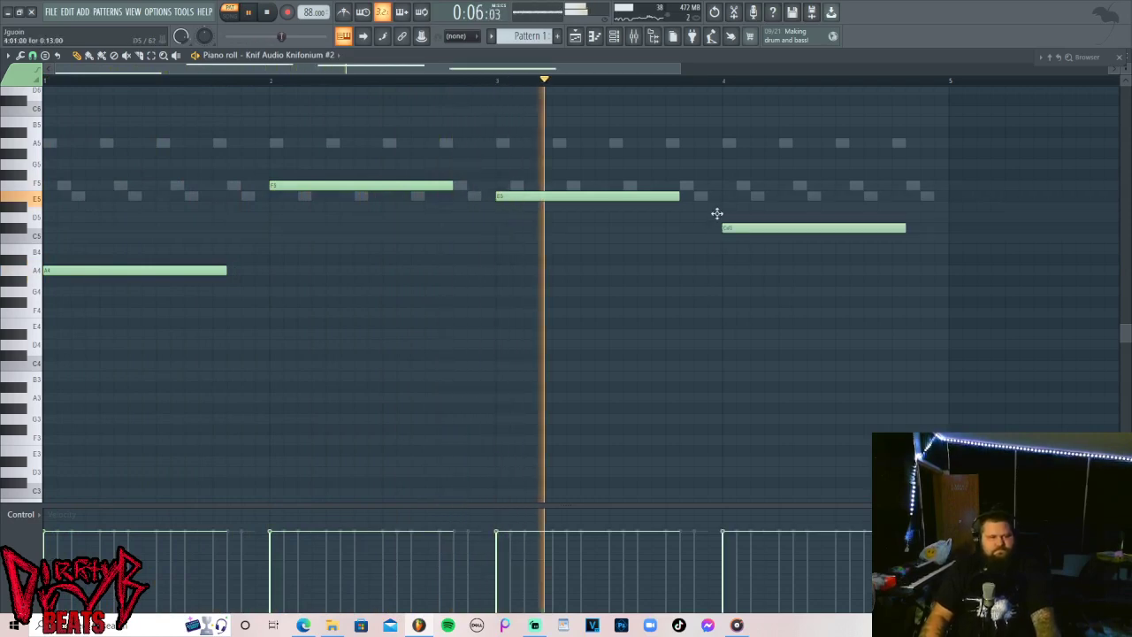
{"action": "left_click_drag", "start_coordinate": [716, 213], "coordinate": [717, 207]}
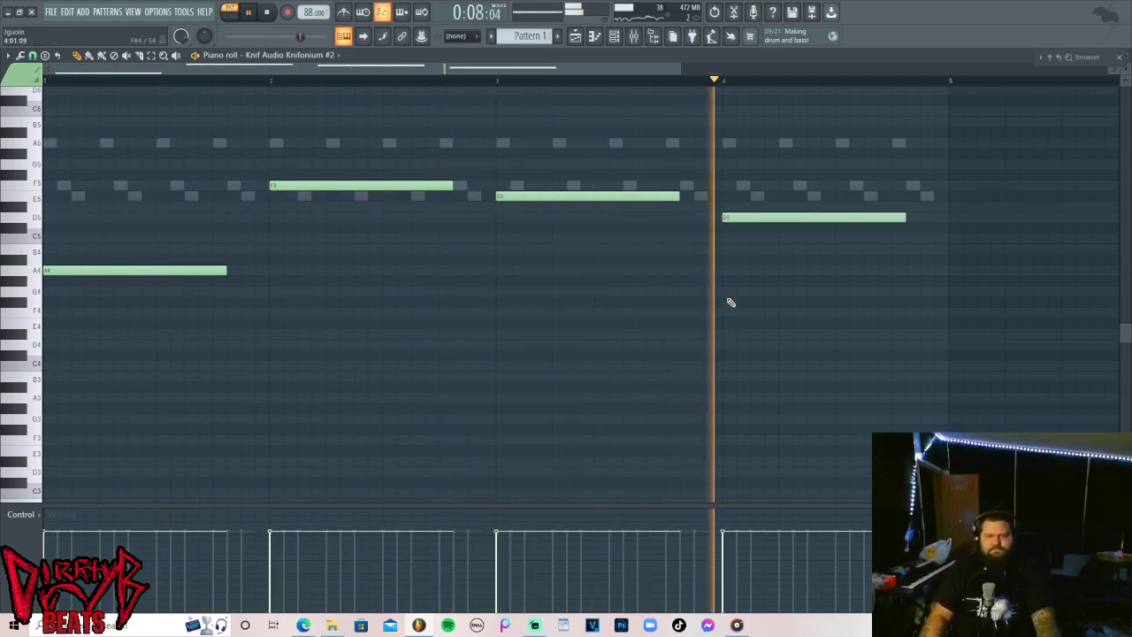
{"action": "right_click", "coordinate": [743, 217]}
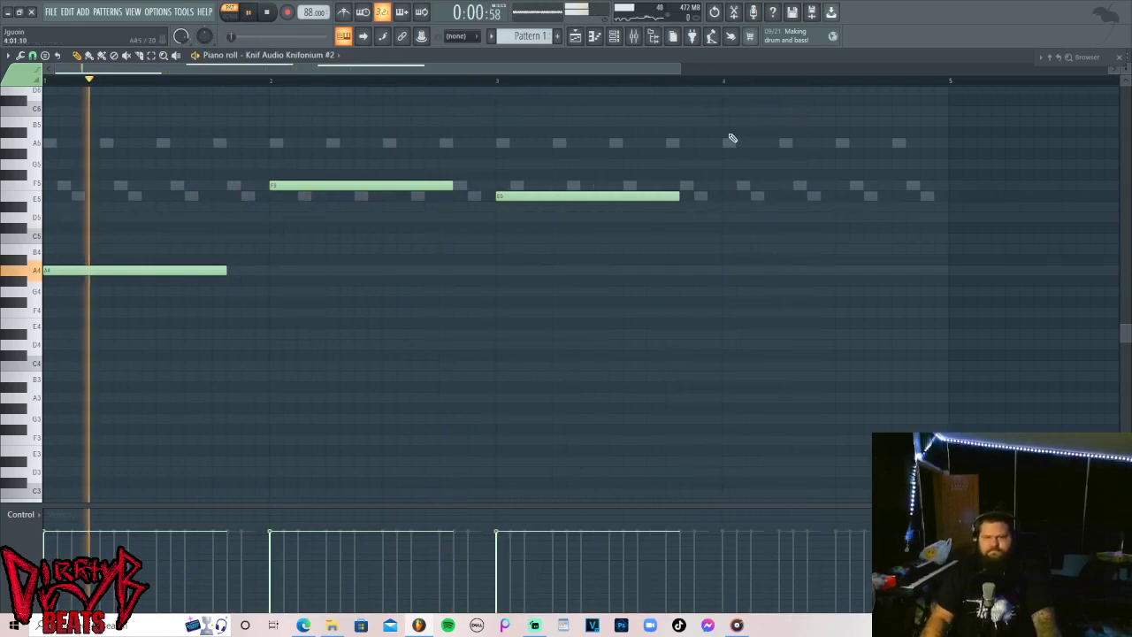
{"action": "left_click", "coordinate": [730, 142]}
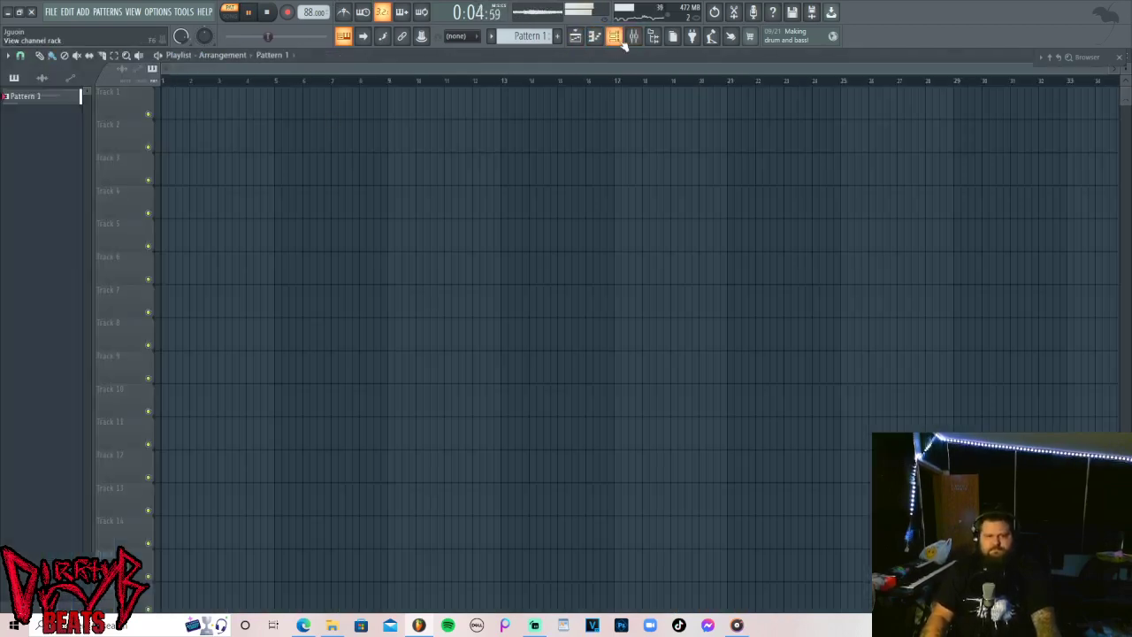
Return to the channel rack and copy the first Knifonium channel's melody.
{"action": "left_click", "coordinate": [619, 41]}
{"action": "right_click", "coordinate": [272, 113]}
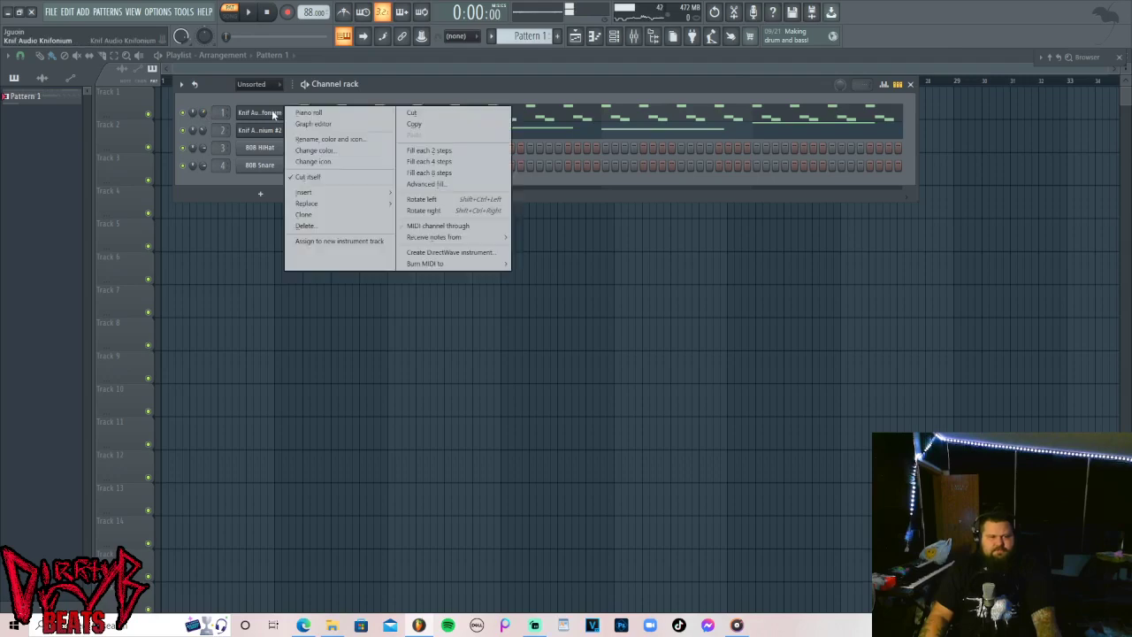
{"action": "left_click", "coordinate": [416, 125]}
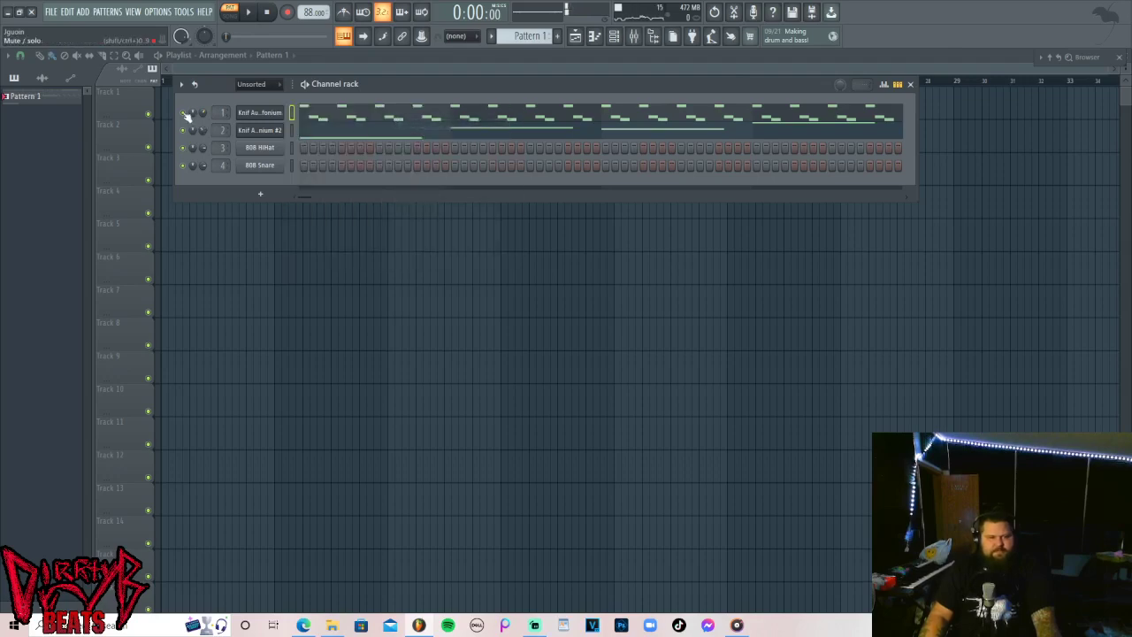
Replace the 808 HiHat channel with the LABS instrument.
{"action": "right_click", "coordinate": [272, 151]}
{"action": "mouse_move", "coordinate": [329, 252]}
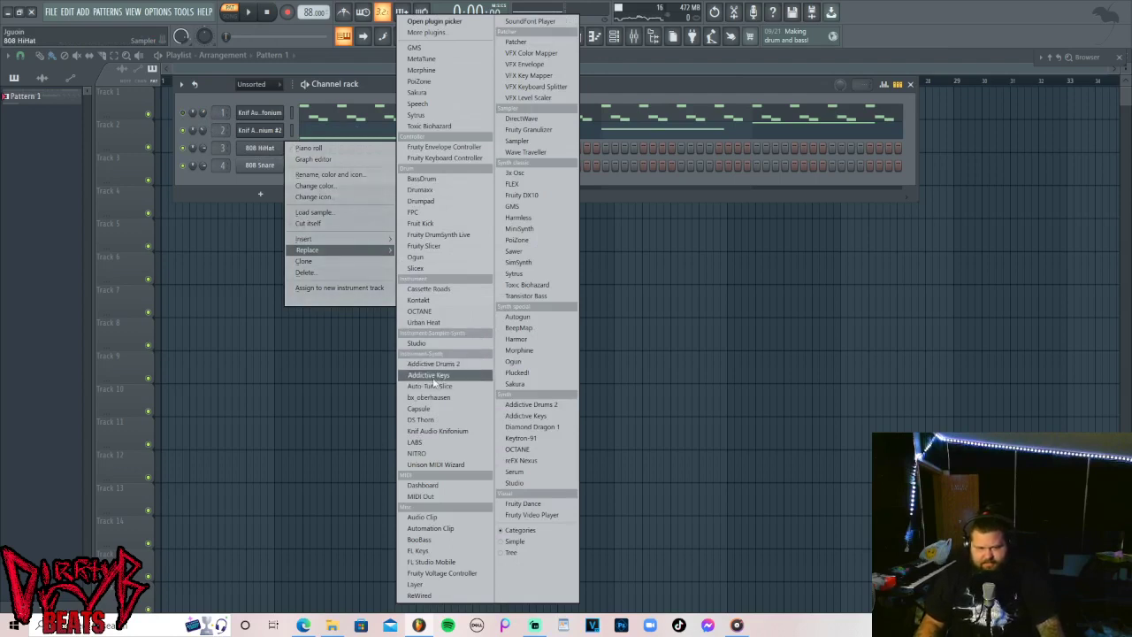
{"action": "left_click", "coordinate": [425, 443]}
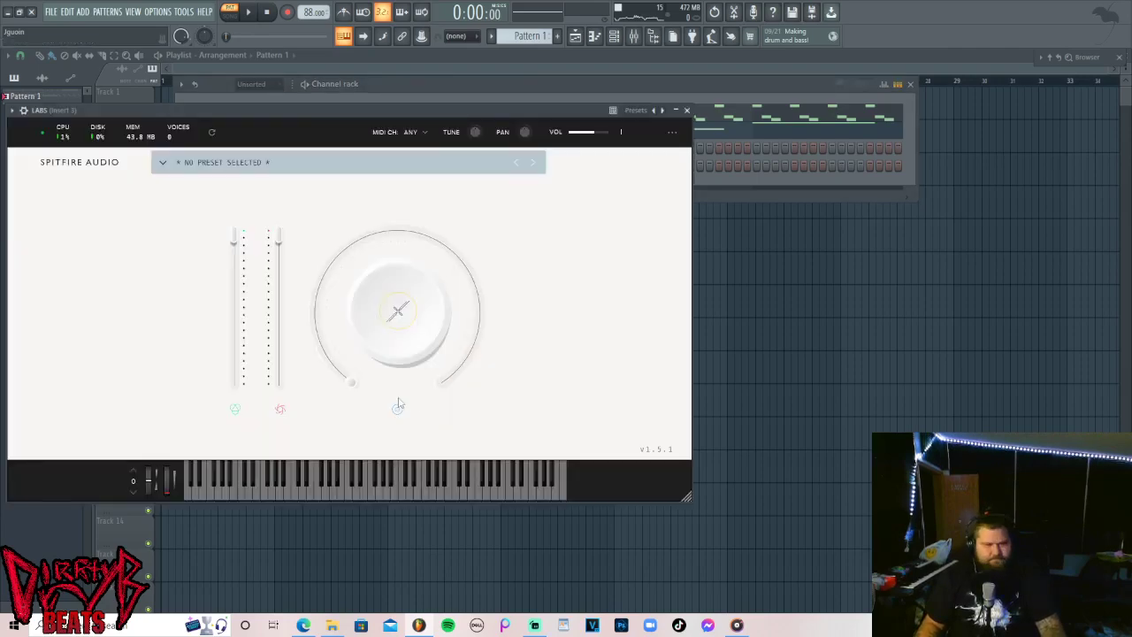
Filter the LABS presets to Keys and load the Rare Groove Piano preset Short.
{"action": "left_click", "coordinate": [263, 171]}
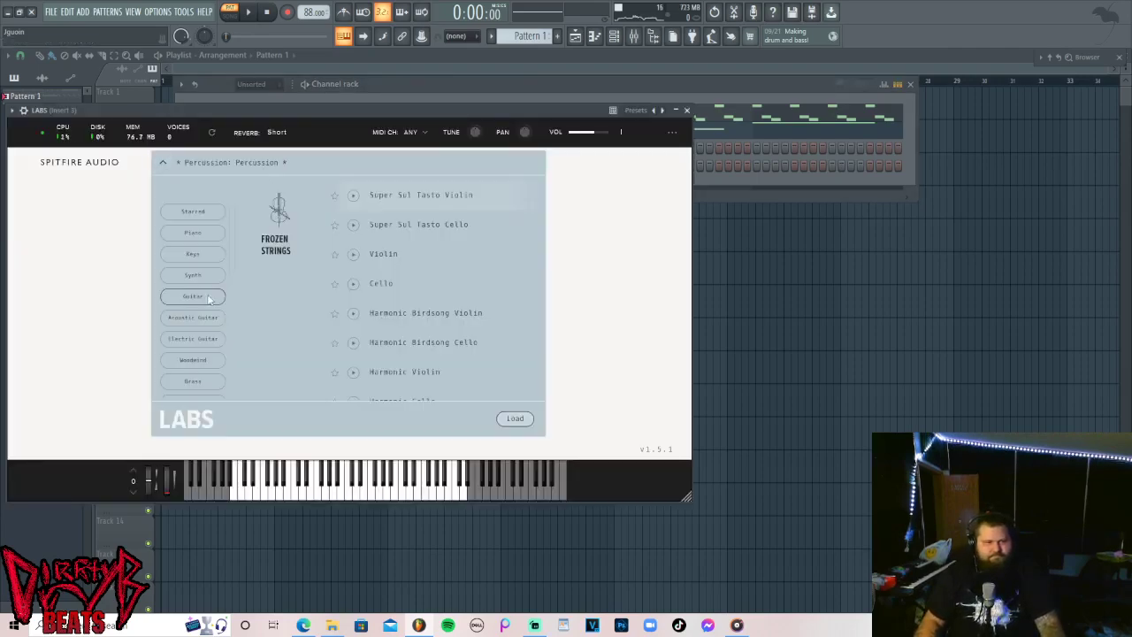
{"action": "scroll", "coordinate": [195, 296], "scroll_direction": "down", "scroll_amount": 1}
{"action": "left_click", "coordinate": [199, 223]}
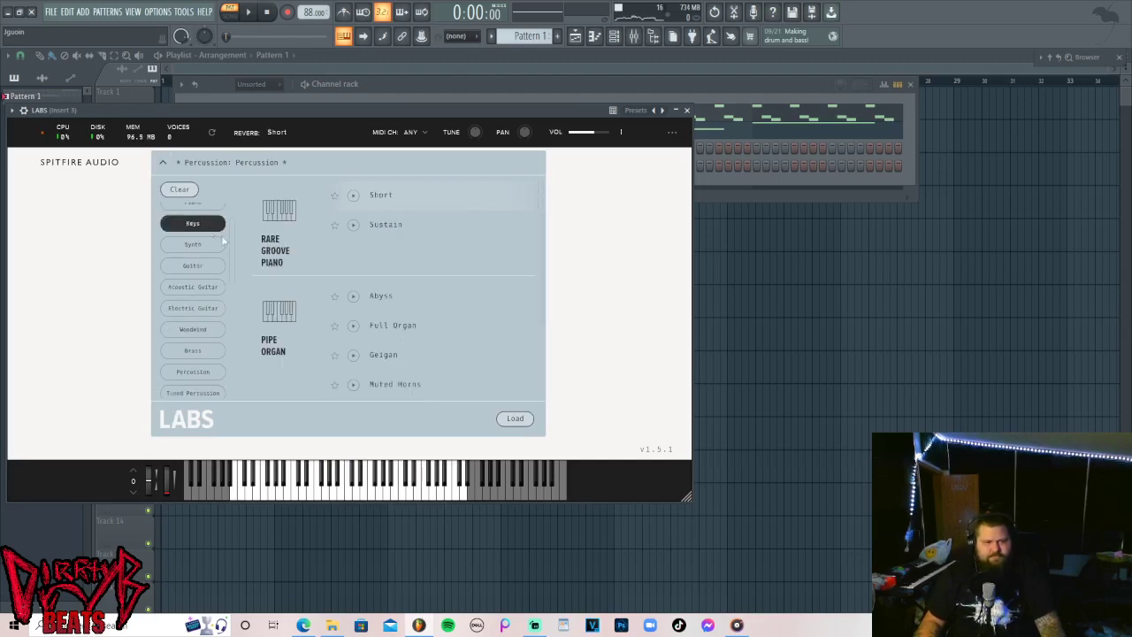
{"action": "left_click", "coordinate": [386, 198]}
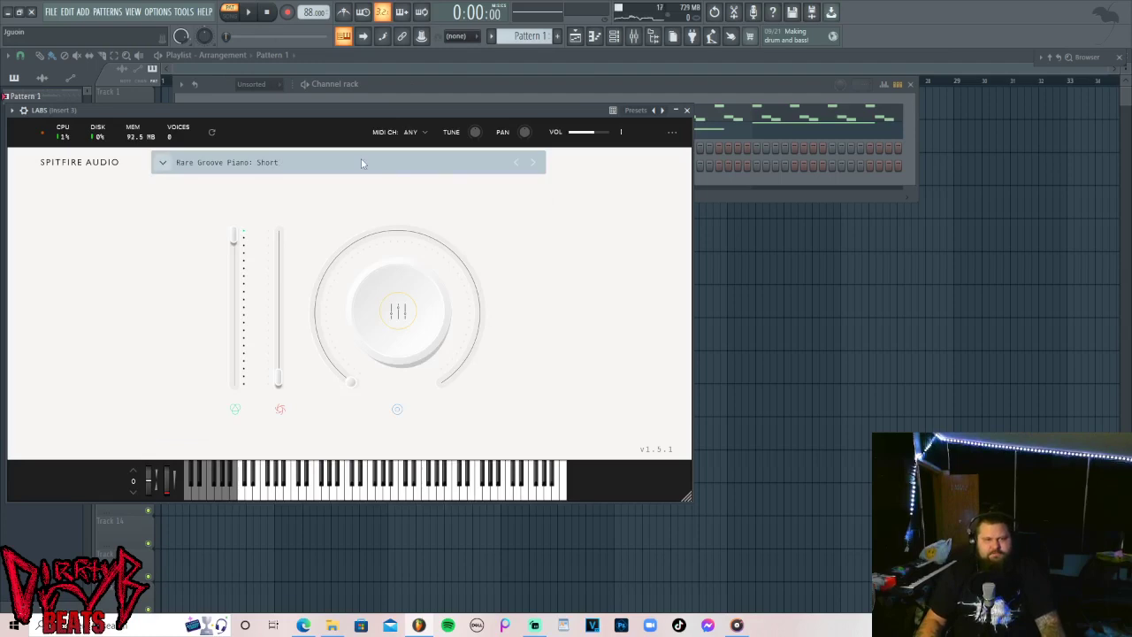
Look through the LABS Keys presets and the instrument category list for another sound.
{"action": "left_click", "coordinate": [361, 162]}
{"action": "scroll", "coordinate": [398, 327], "scroll_direction": "down", "scroll_amount": 2}
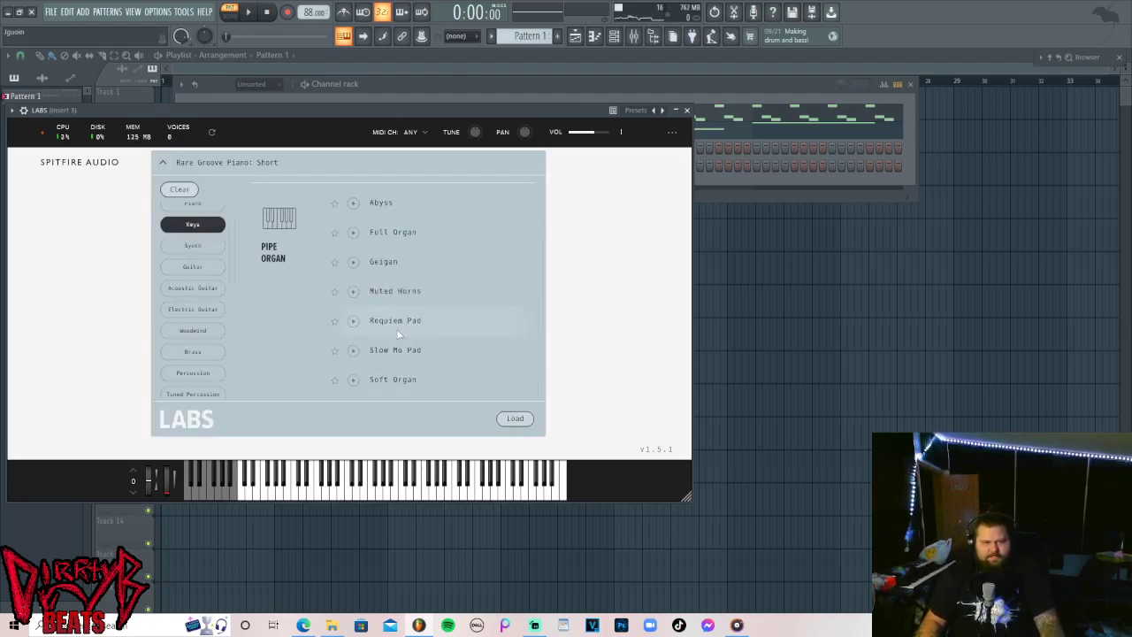
{"action": "scroll", "coordinate": [408, 329], "scroll_direction": "up", "scroll_amount": 2}
{"action": "scroll", "coordinate": [412, 336], "scroll_direction": "up", "scroll_amount": 1}
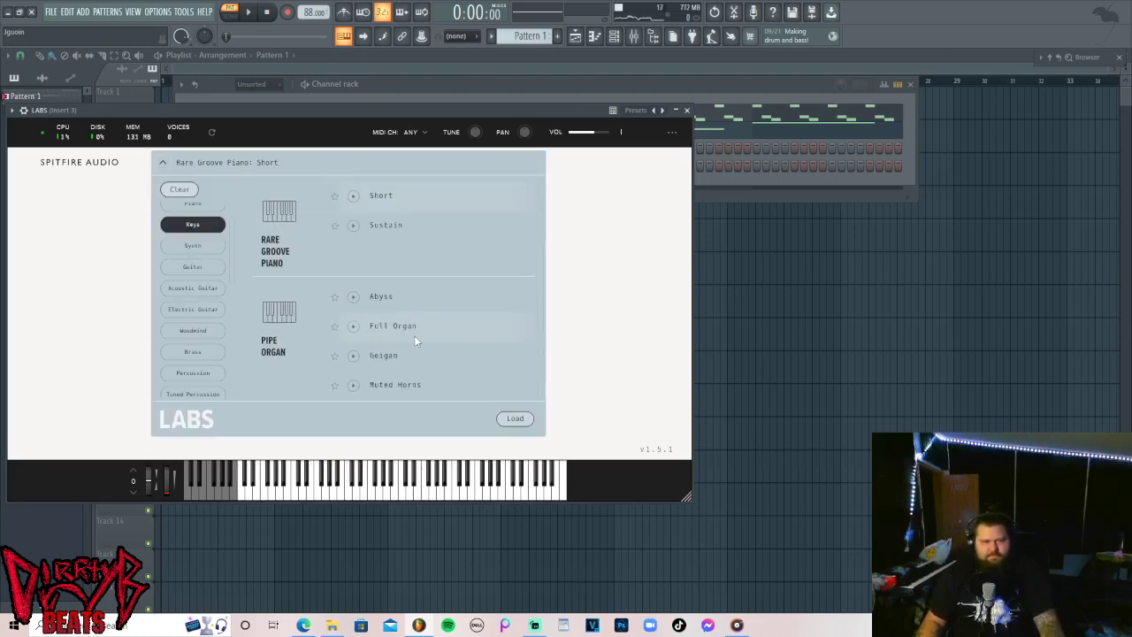
{"action": "left_click", "coordinate": [194, 267]}
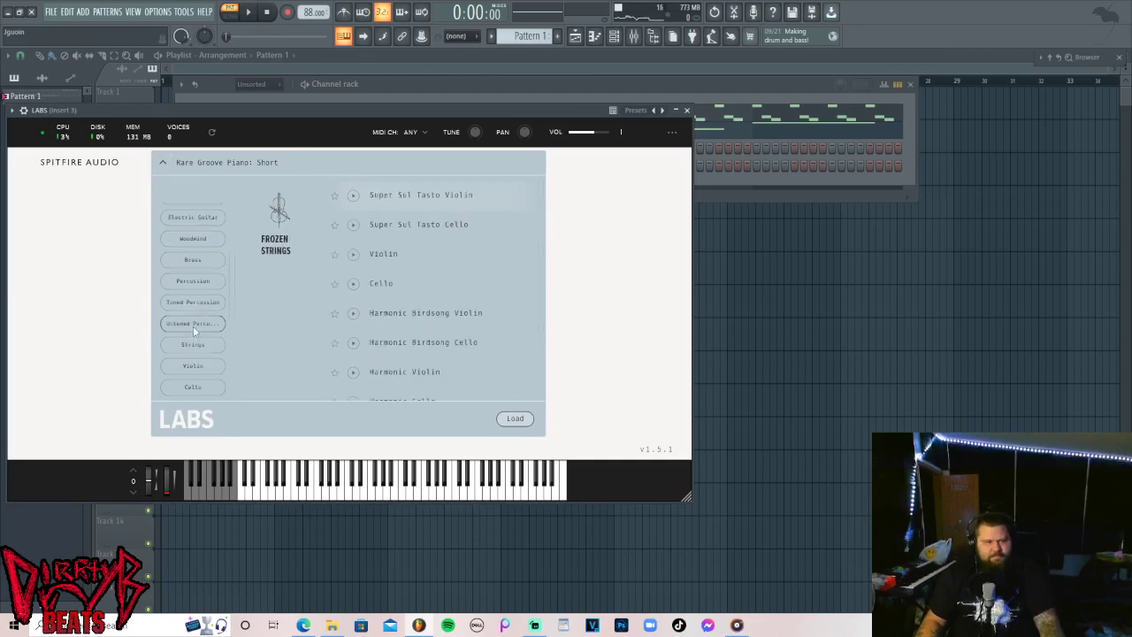
{"action": "scroll", "coordinate": [199, 354], "scroll_direction": "down", "scroll_amount": 5}
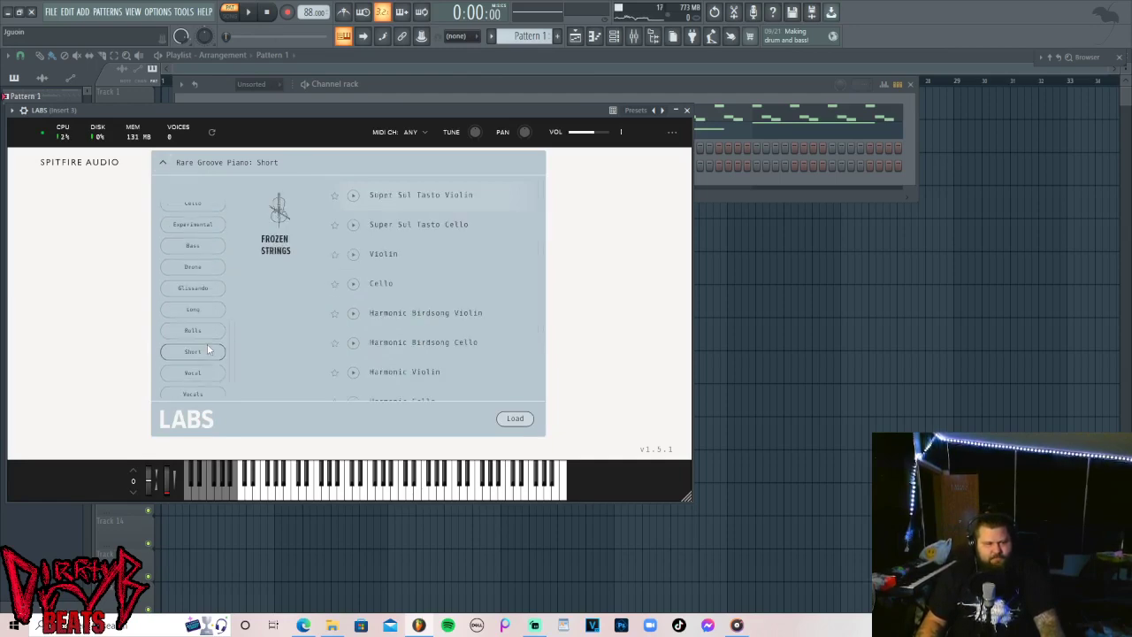
{"action": "scroll", "coordinate": [209, 351], "scroll_direction": "up", "scroll_amount": 5}
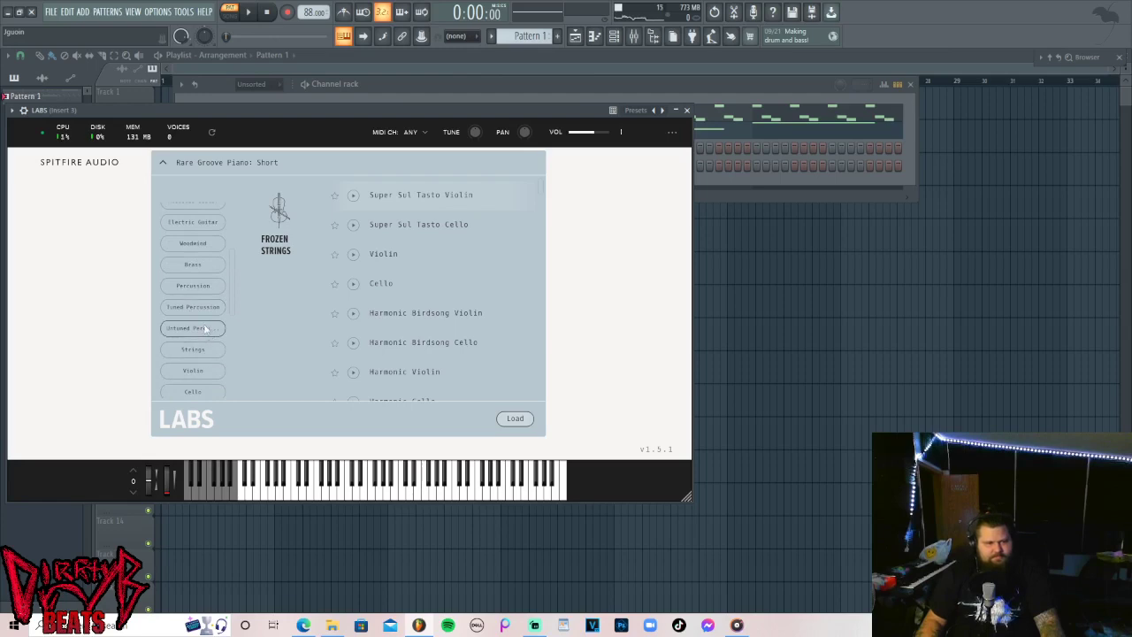
{"action": "scroll", "coordinate": [206, 389], "scroll_direction": "up", "scroll_amount": 5}
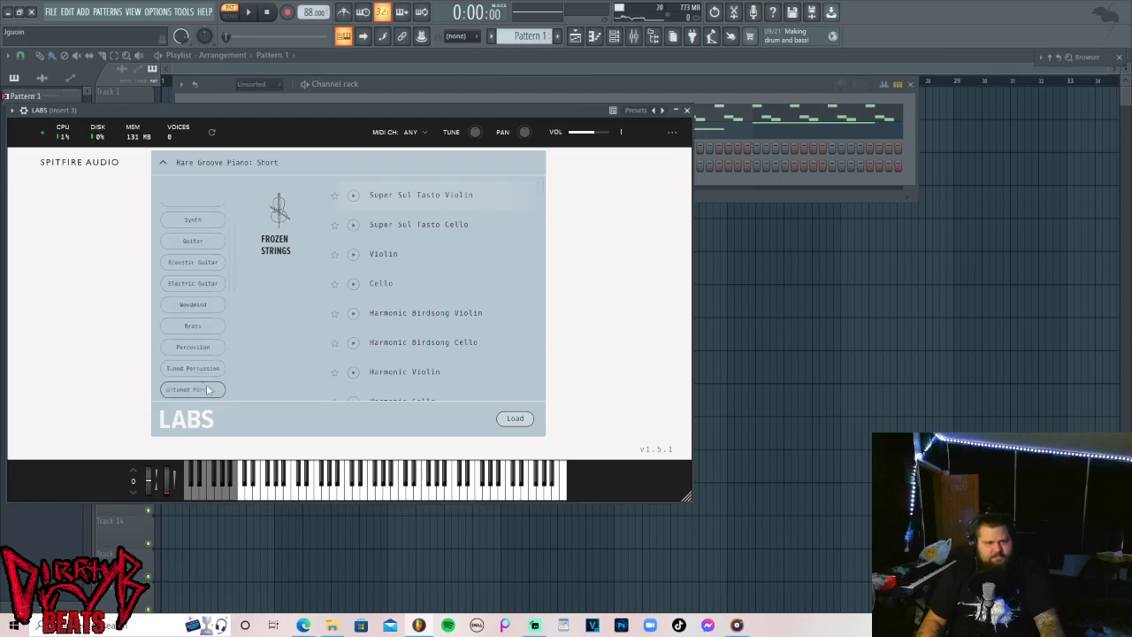
Check the Keys presets again, switch LABS to the Piano category and load the Soft Piano preset.
{"action": "left_click", "coordinate": [193, 229]}
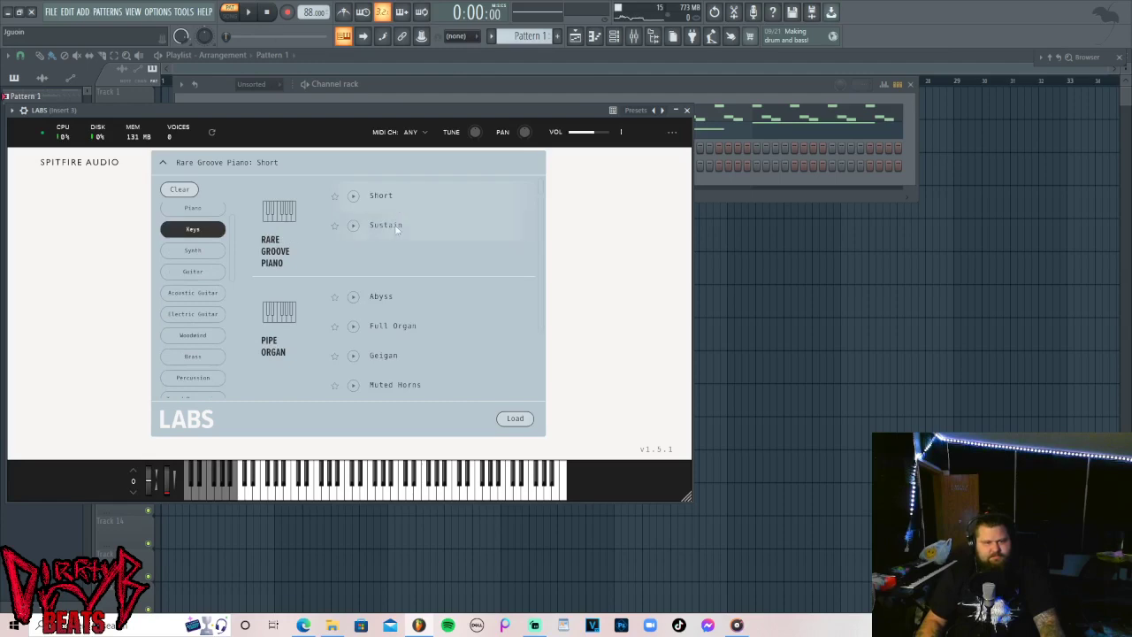
{"action": "scroll", "coordinate": [416, 265], "scroll_direction": "down", "scroll_amount": 3}
{"action": "scroll", "coordinate": [398, 309], "scroll_direction": "up", "scroll_amount": 3}
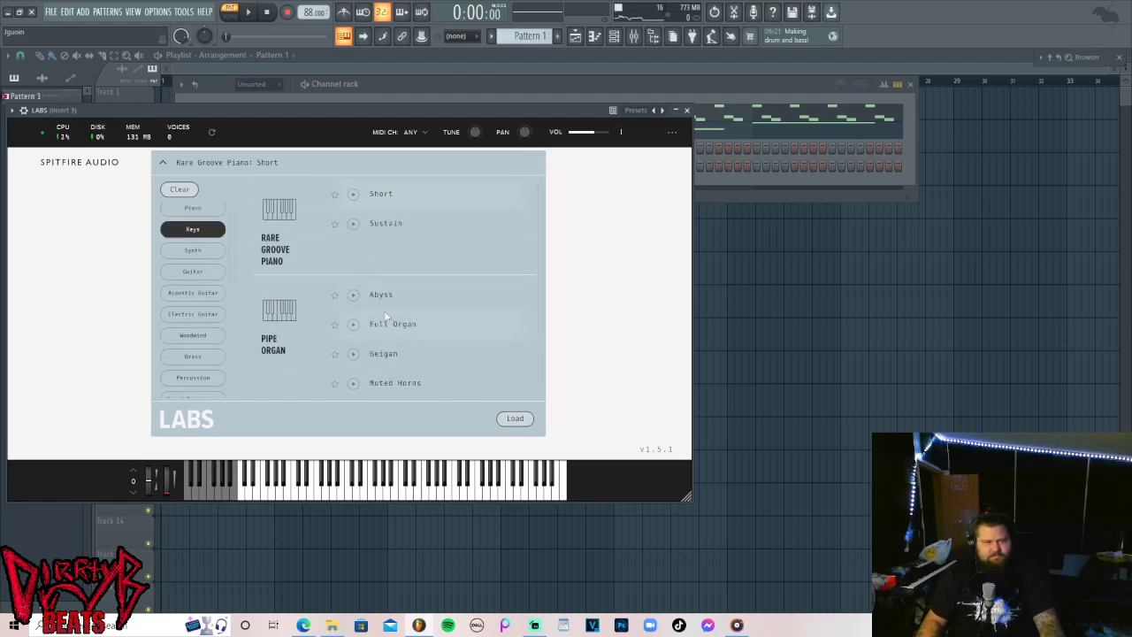
{"action": "left_click", "coordinate": [212, 209]}
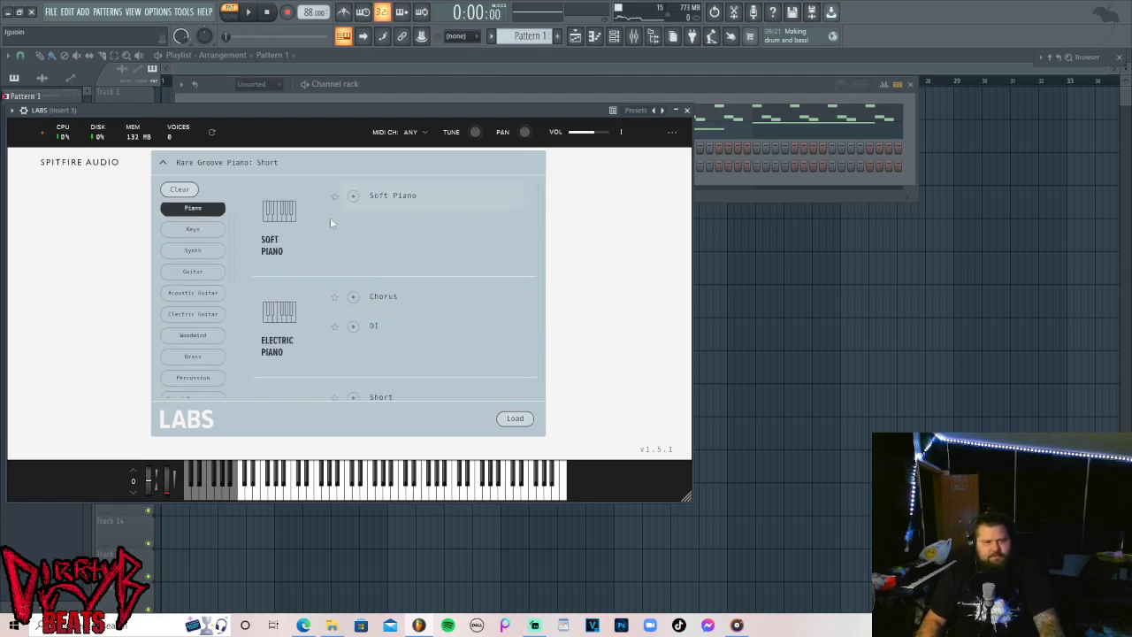
{"action": "left_click", "coordinate": [416, 197]}
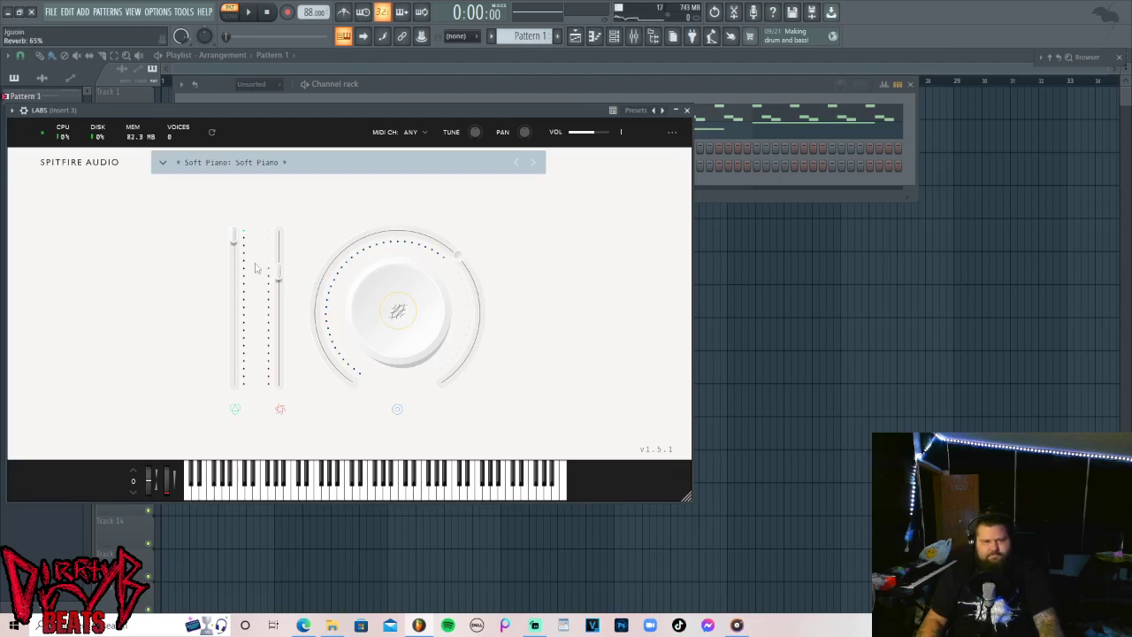
Paste the copied Knifonium melody into the LABS channel and audition it with the second Knifonium.
{"action": "left_click", "coordinate": [585, 85]}
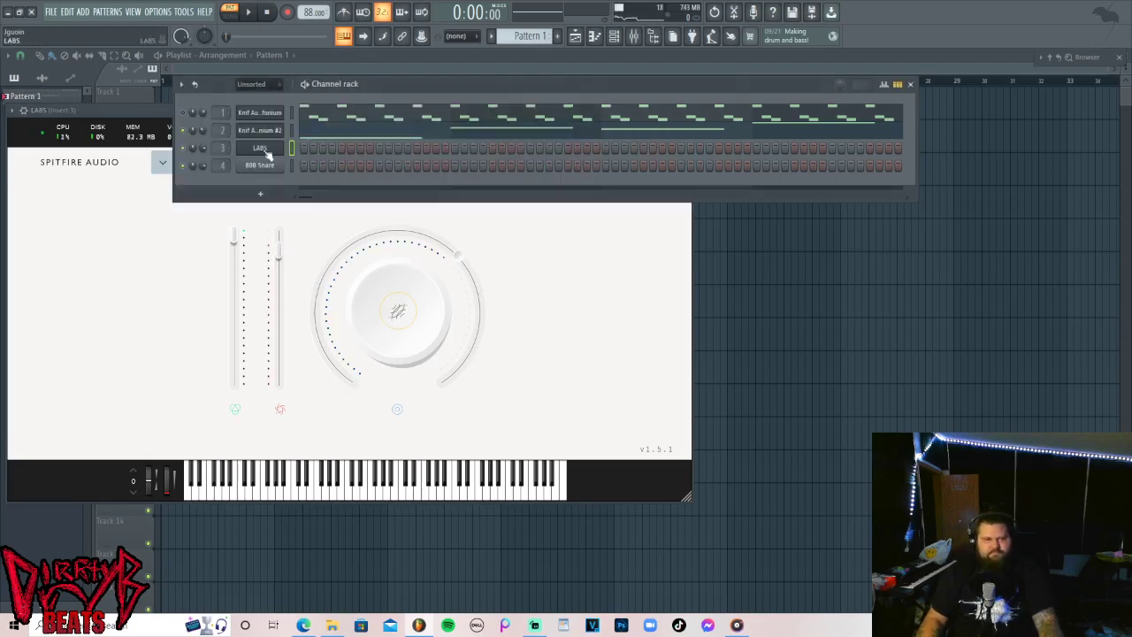
{"action": "right_click", "coordinate": [281, 113]}
{"action": "right_click", "coordinate": [261, 149]}
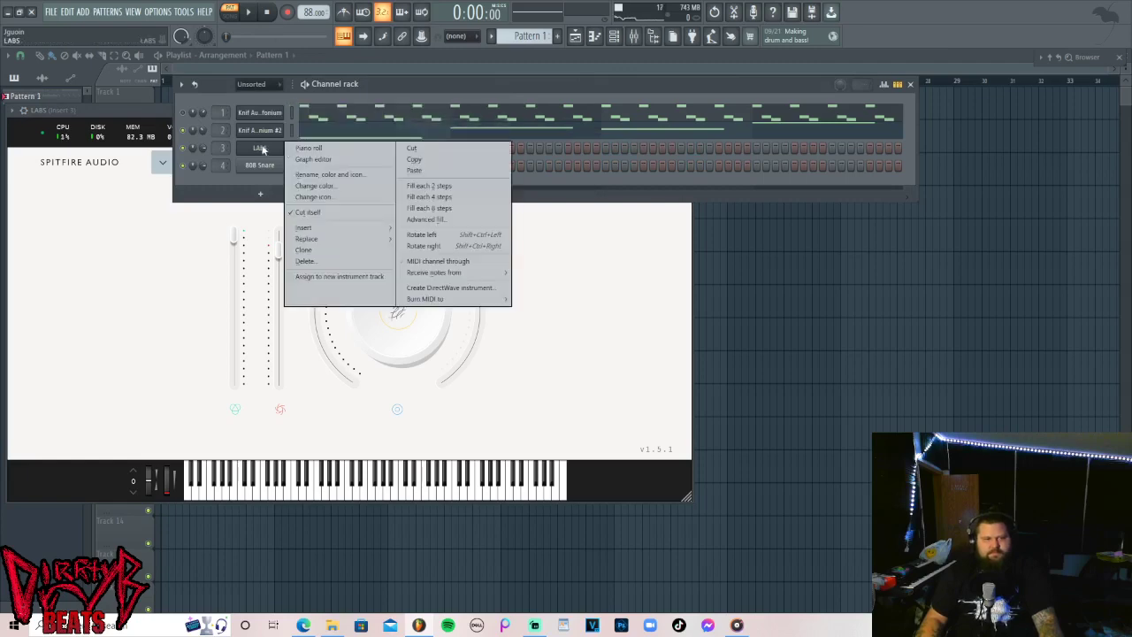
{"action": "left_click", "coordinate": [416, 169]}
{"action": "key", "text": "space"}
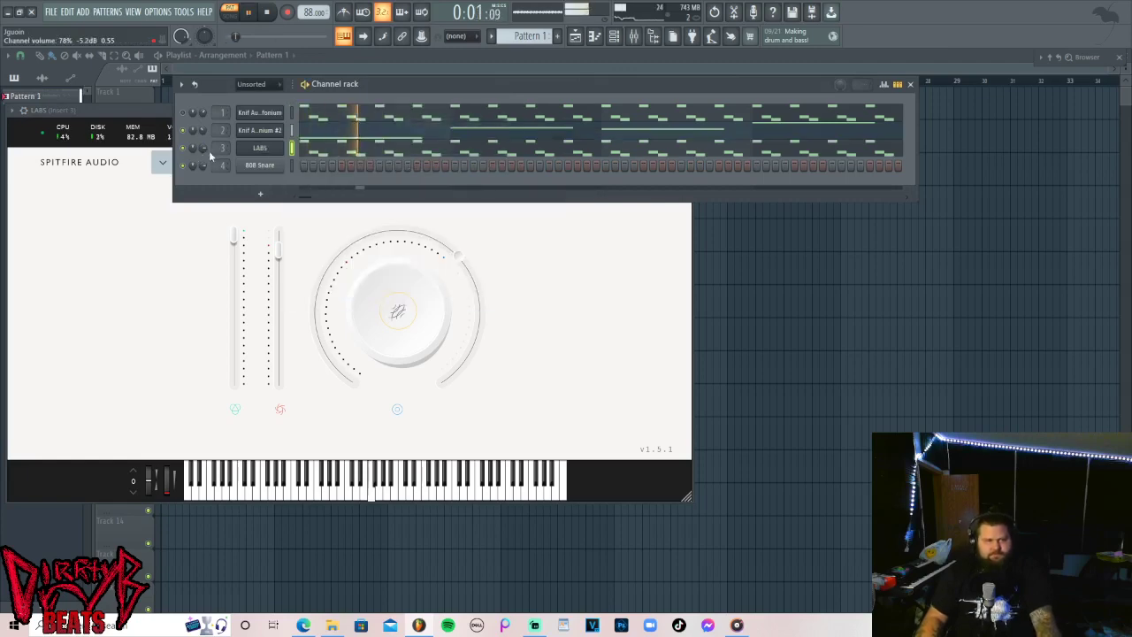
{"action": "scroll", "coordinate": [204, 149], "scroll_direction": "up", "scroll_amount": 3}
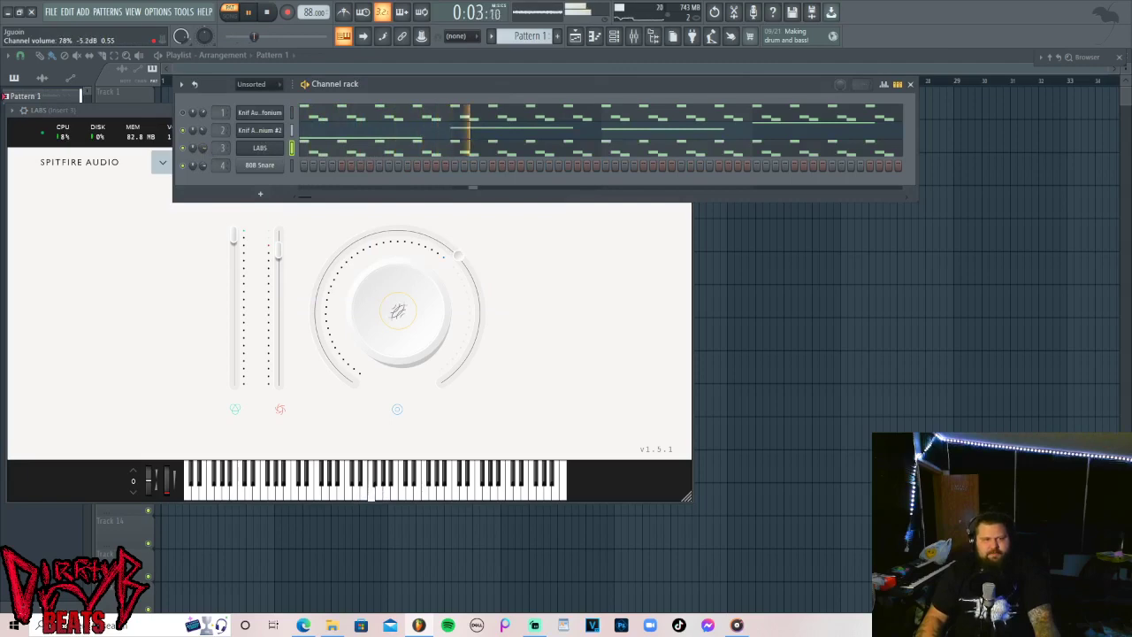
{"action": "right_click", "coordinate": [262, 166]}
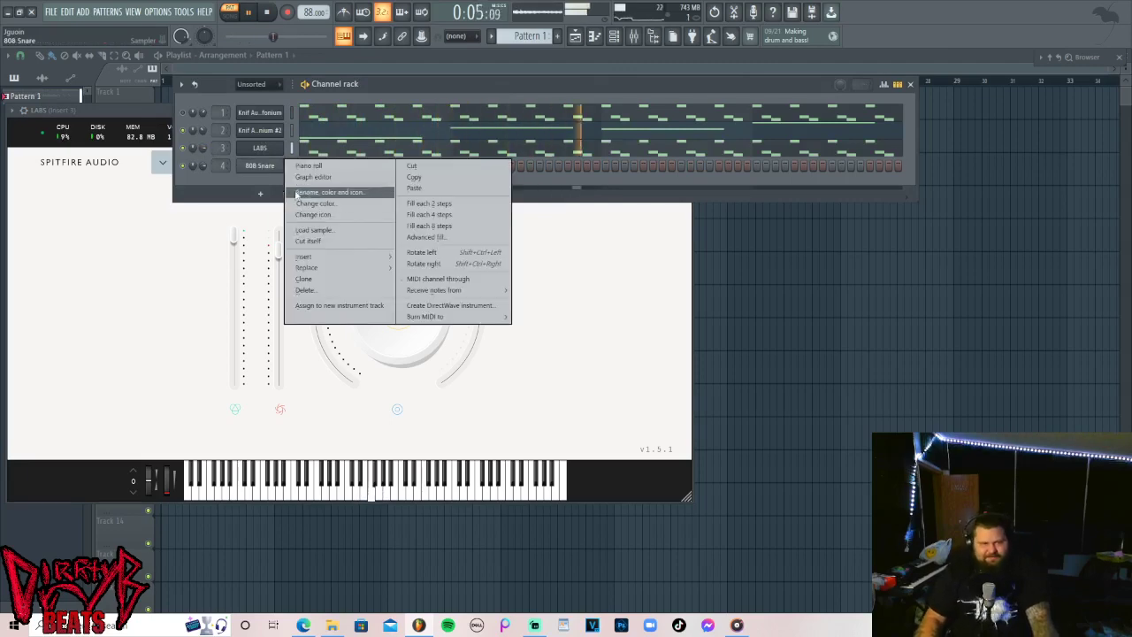
{"action": "left_click", "coordinate": [264, 169]}
{"action": "key", "text": "space"}
Open the LABS notes in the piano roll and raise the A5 notes in bars 3 and 4 to D6 during playback.
{"action": "left_click", "coordinate": [433, 154]}
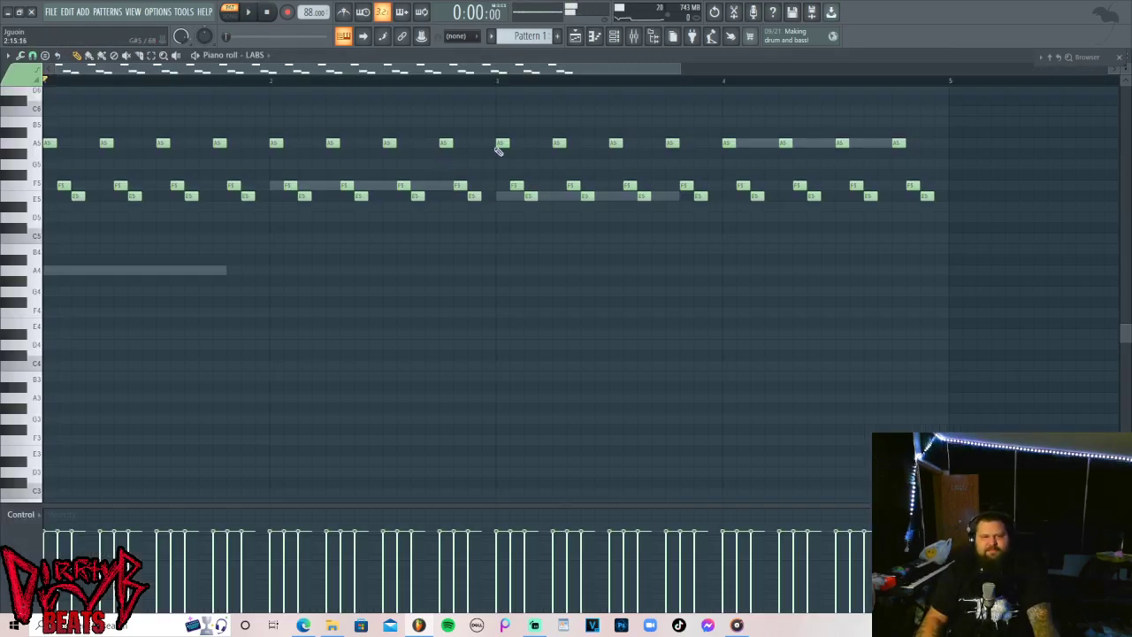
{"action": "key", "text": "space"}
{"action": "left_click_drag", "start_coordinate": [765, 210], "coordinate": [501, 155]}
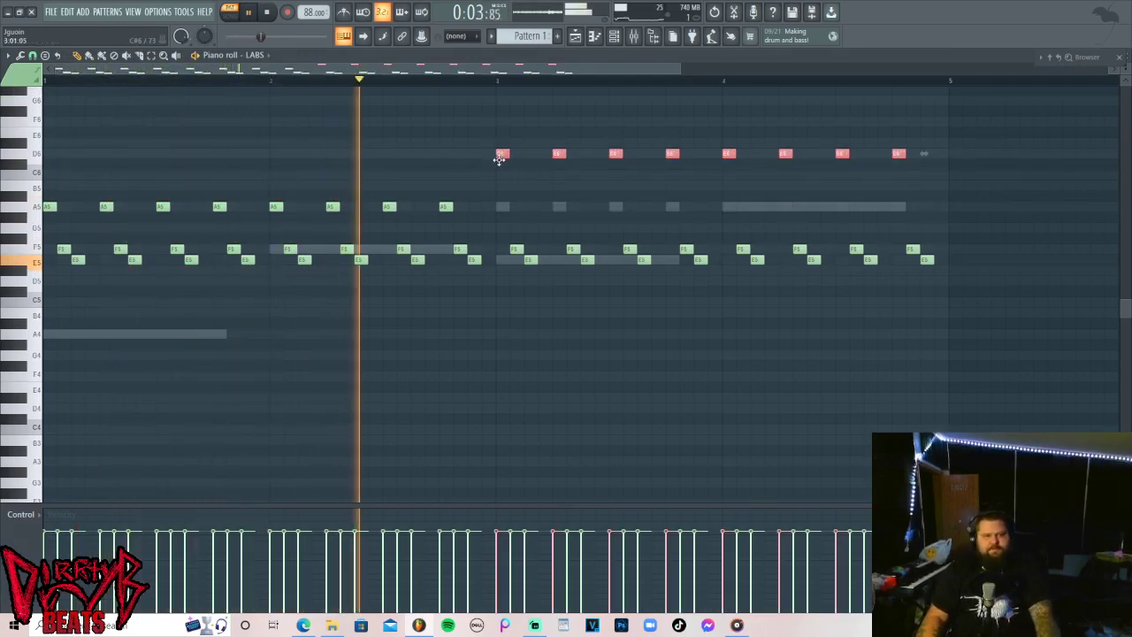
{"action": "left_click", "coordinate": [573, 206]}
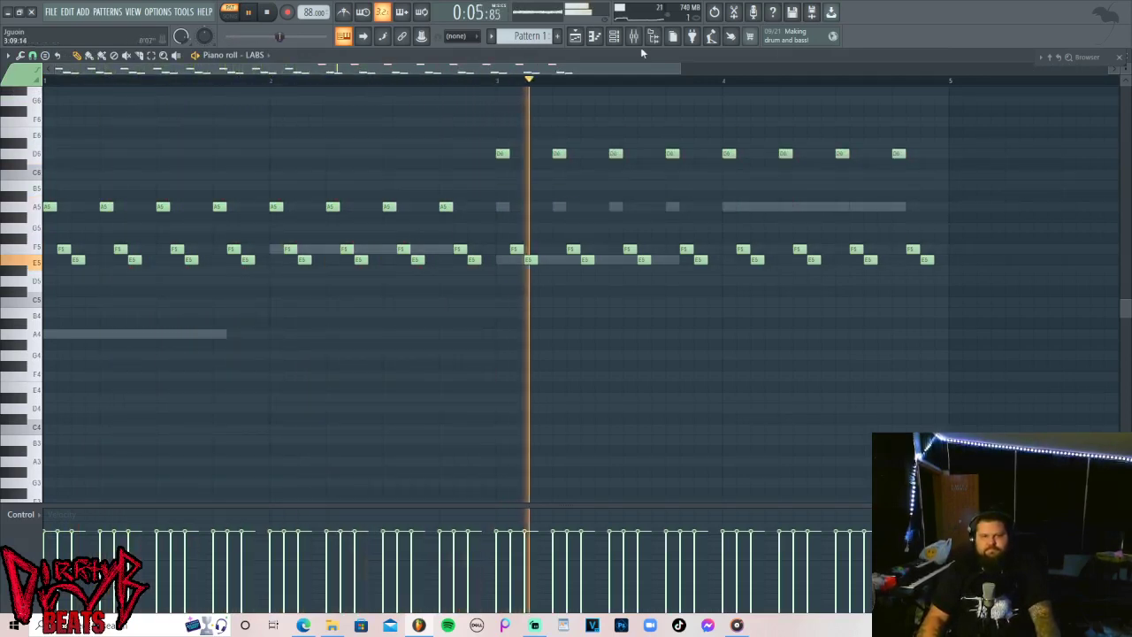
Try the highest LABS notes in bars 3 and 4 at C6, move them up to E6 and play the pattern.
{"action": "mouse_move", "coordinate": [1008, 139]}
{"action": "left_mouse_down"}
{"action": "mouse_move", "coordinate": [705, 169]}
{"action": "mouse_move", "coordinate": [487, 159]}
{"action": "mouse_move", "coordinate": [493, 206]}
{"action": "mouse_move", "coordinate": [500, 166]}
{"action": "left_mouse_up"}
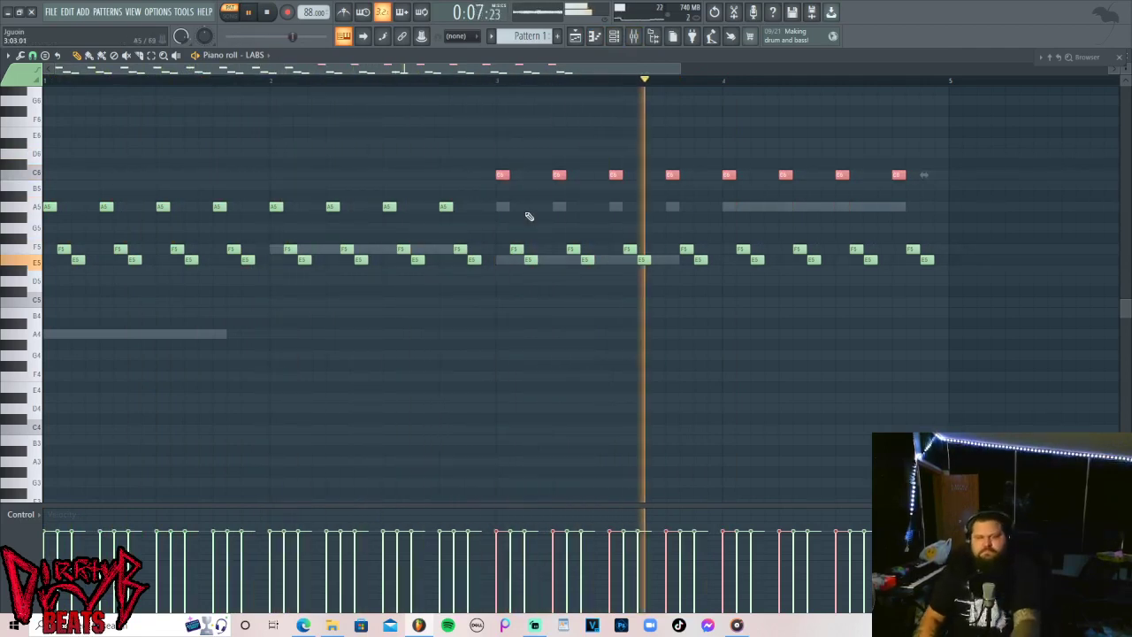
{"action": "key", "text": "space"}
{"action": "left_click_drag", "start_coordinate": [502, 177], "coordinate": [500, 135]}
{"action": "key", "text": "space"}
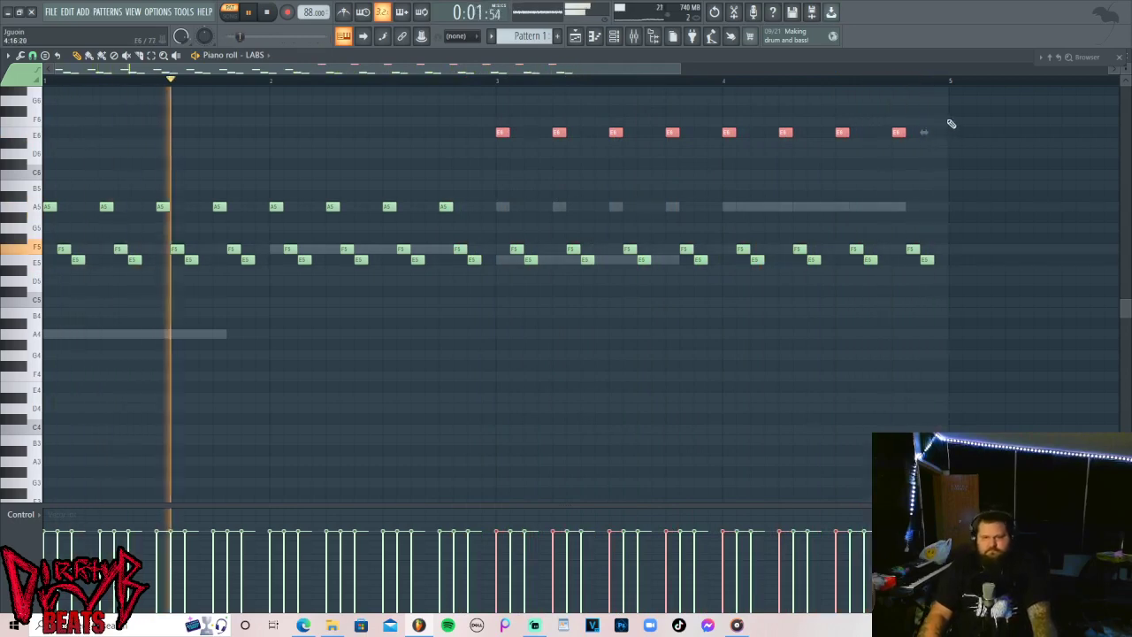
{"action": "right_click", "coordinate": [992, 188]}
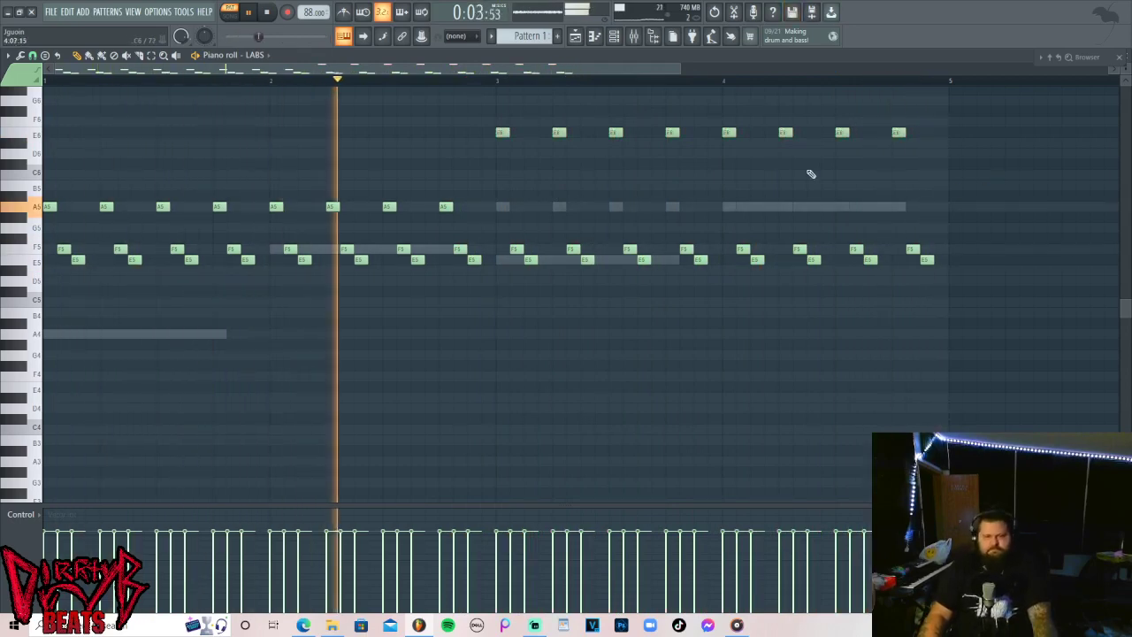
{"action": "right_click", "coordinate": [592, 174]}
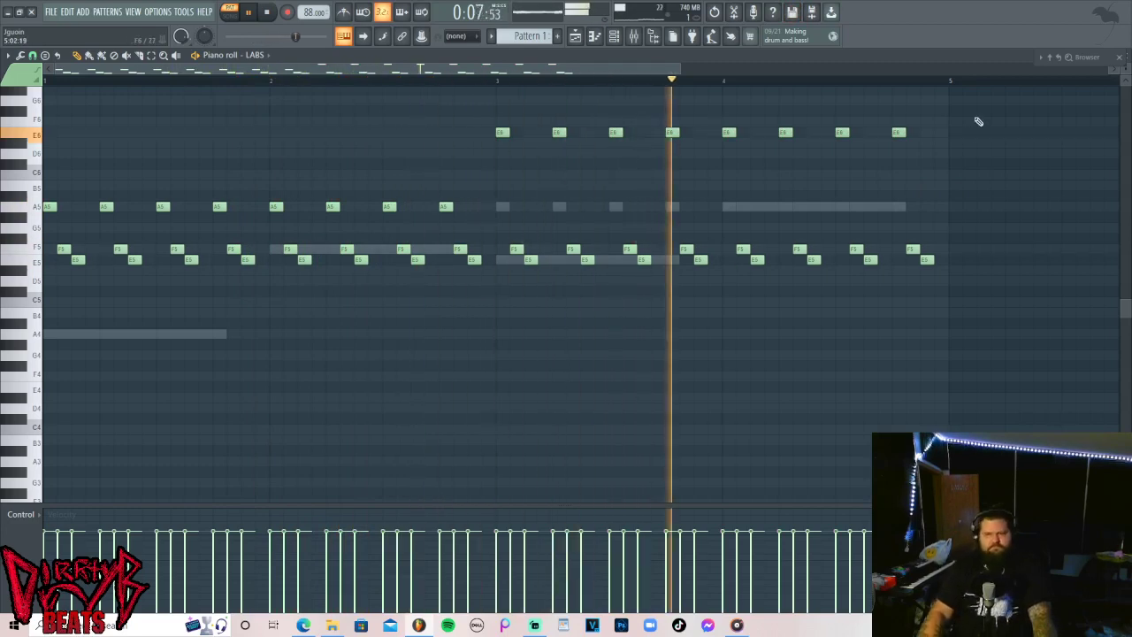
Bring up the LABS Soft Piano plugin window and move it down off the channel rack.
{"action": "left_click", "coordinate": [594, 36]}
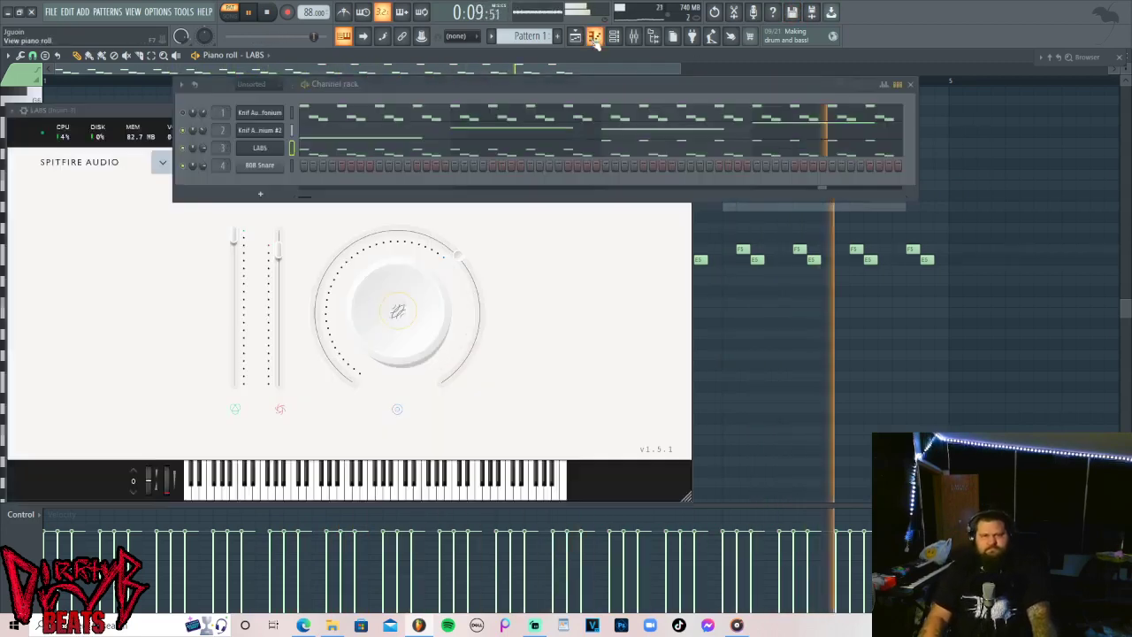
{"action": "left_click", "coordinate": [263, 150]}
{"action": "left_click", "coordinate": [258, 150]}
{"action": "left_click_drag", "start_coordinate": [381, 114], "coordinate": [395, 152]}
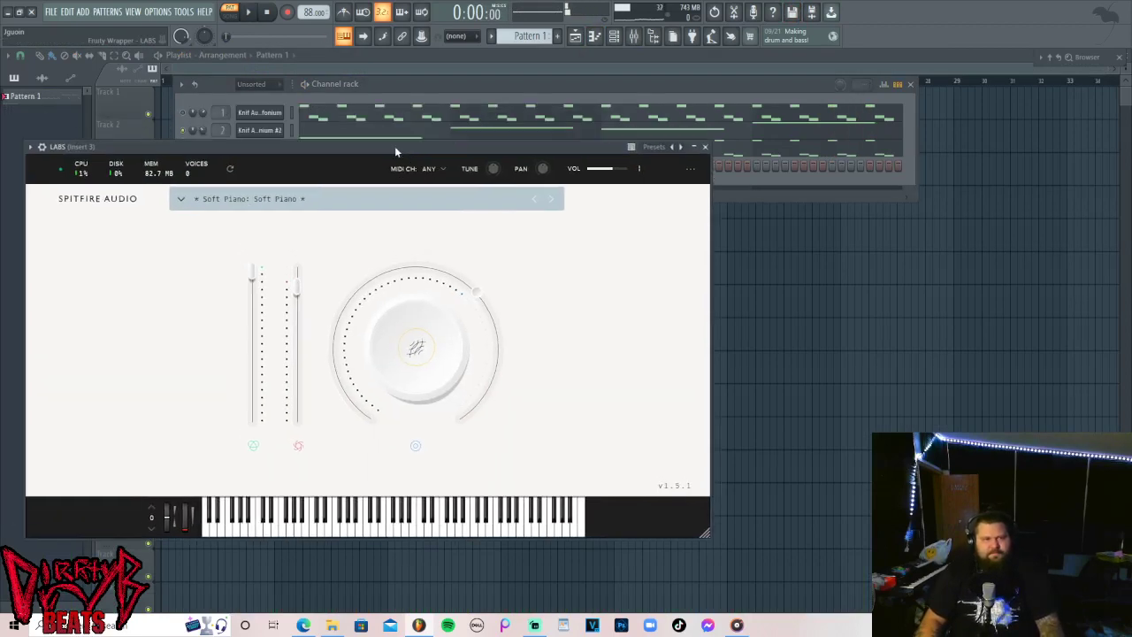
{"action": "left_click_drag", "start_coordinate": [242, 149], "coordinate": [268, 165]}
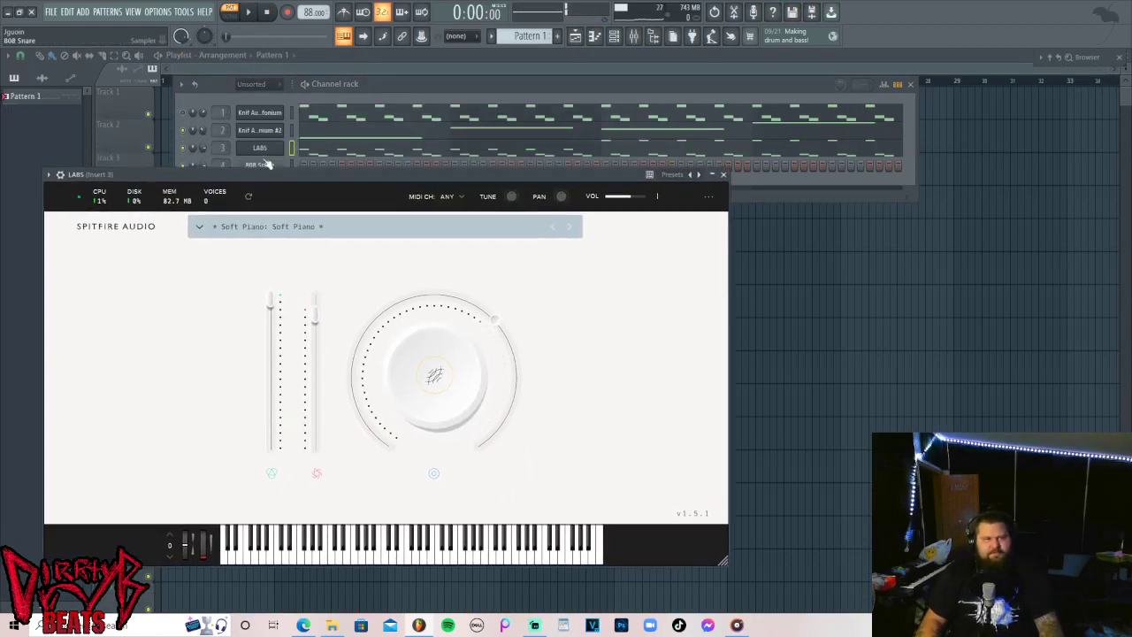
Delete the long A5 note in bar 4 from the second Knifonium's piano roll and return to the playlist.
{"action": "left_click", "coordinate": [351, 135]}
{"action": "left_click_drag", "start_coordinate": [736, 202], "coordinate": [726, 323]}
{"action": "right_click", "coordinate": [746, 326]}
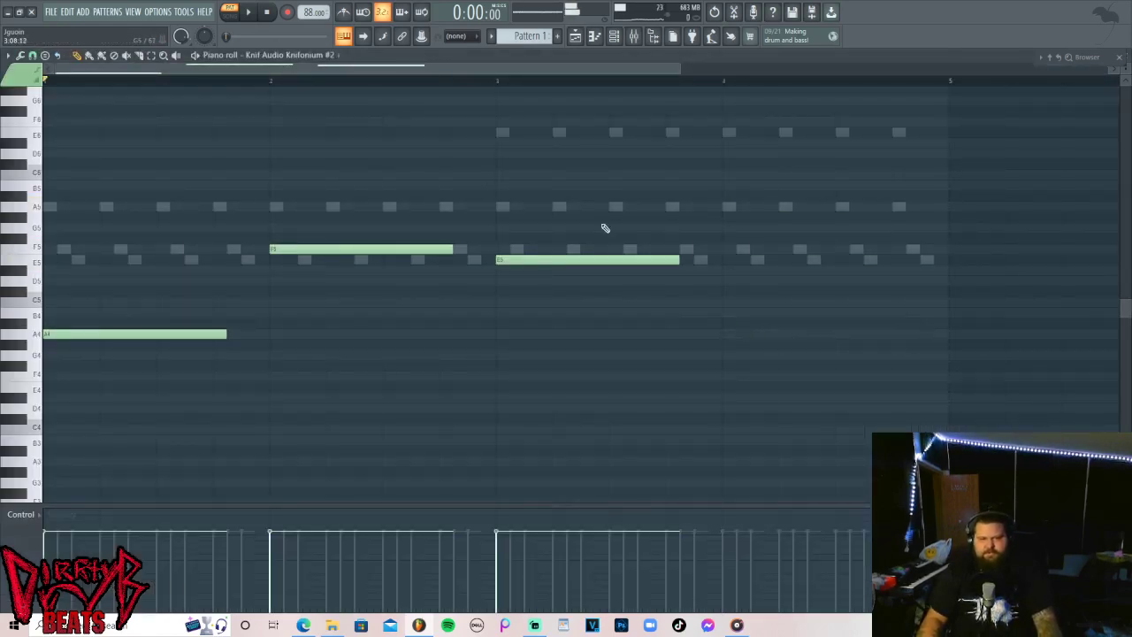
{"action": "left_click", "coordinate": [576, 38]}
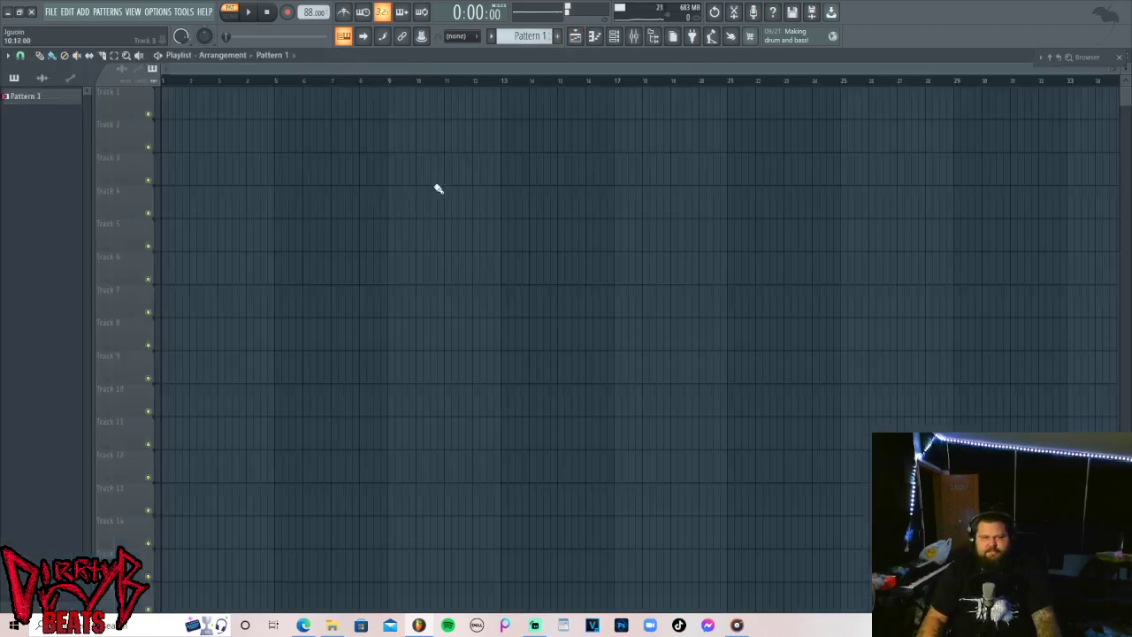
Replace the 808 Snare channel in the channel rack with the NITRO instrument.
{"action": "left_click", "coordinate": [619, 40]}
{"action": "right_click", "coordinate": [264, 170]}
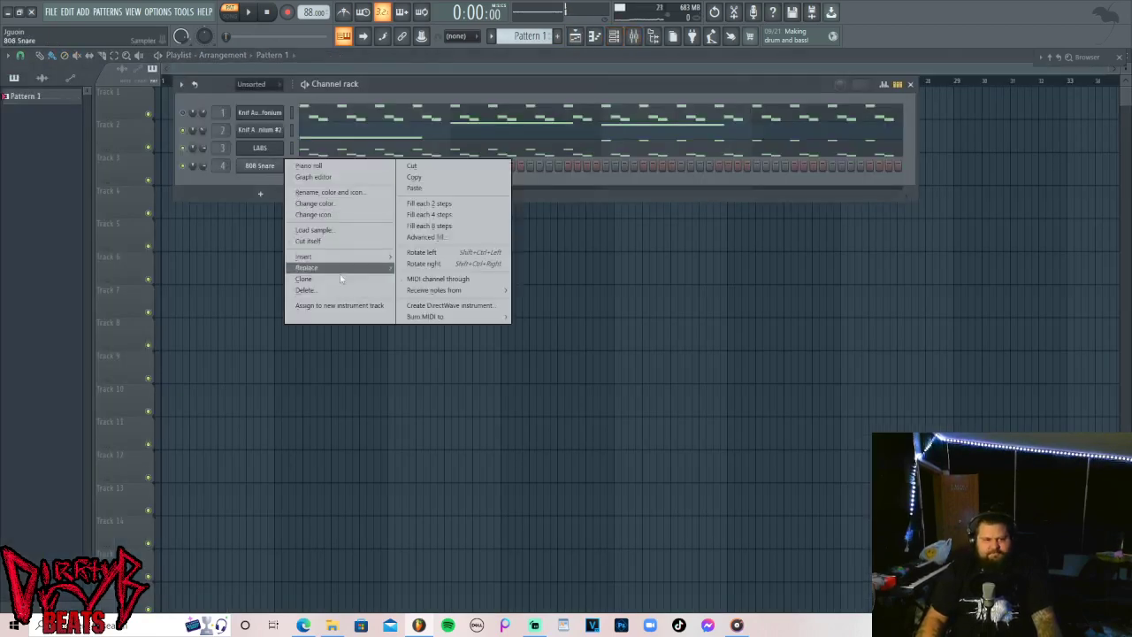
{"action": "mouse_move", "coordinate": [371, 267]}
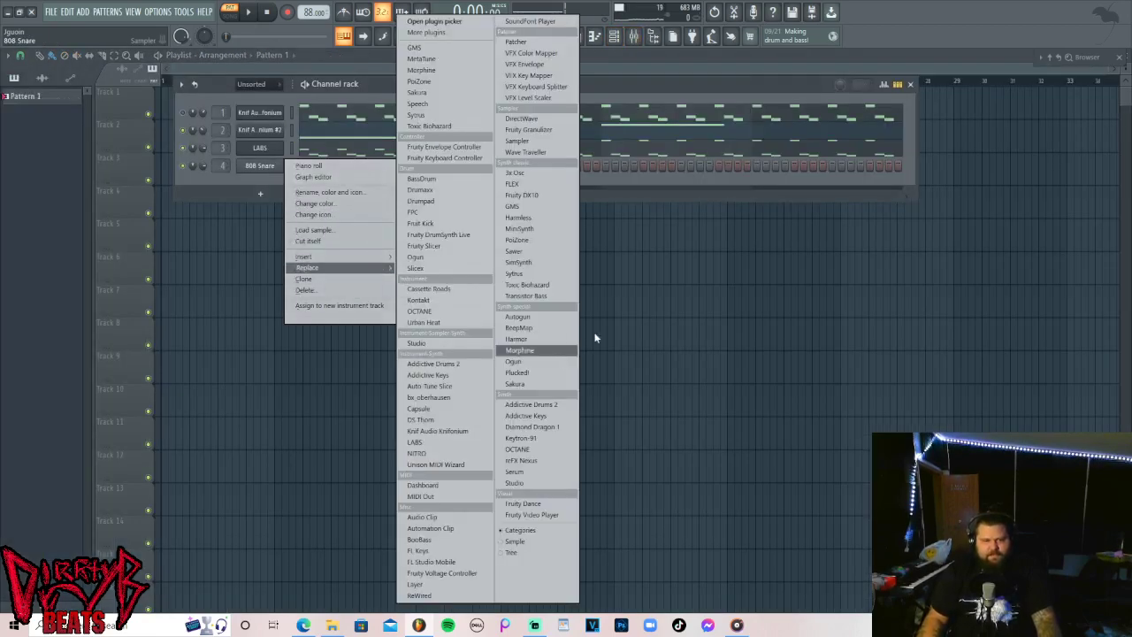
{"action": "left_click", "coordinate": [434, 453]}
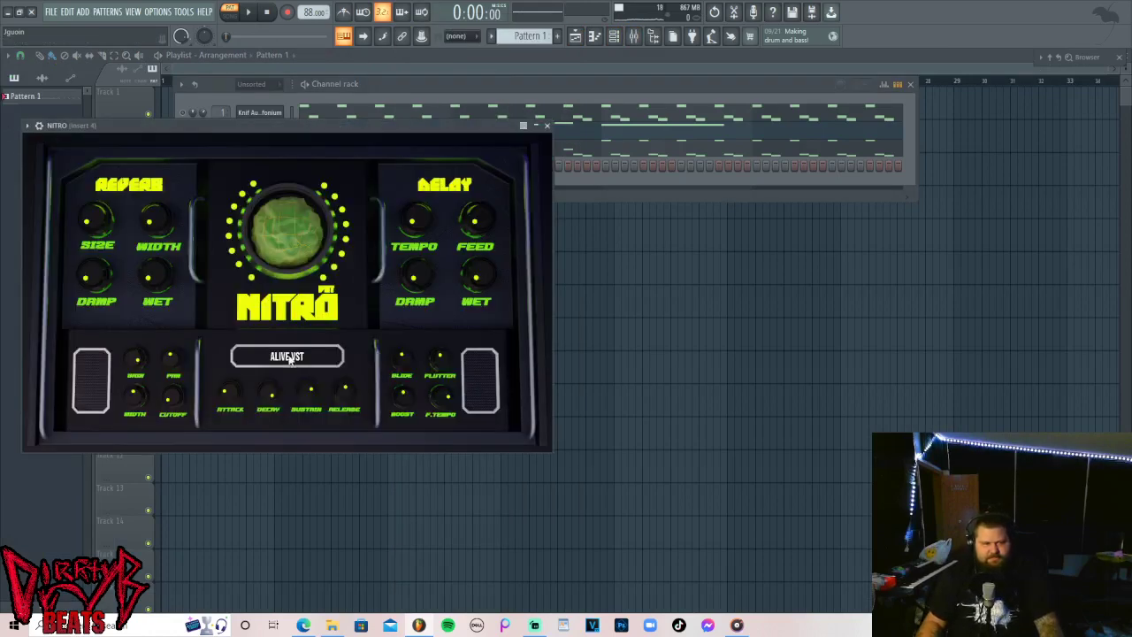
Browse NITRO's Brasses presets, audition Brave Heart, and load and audition Passionata.
{"action": "left_click", "coordinate": [289, 358]}
{"action": "left_click", "coordinate": [162, 267]}
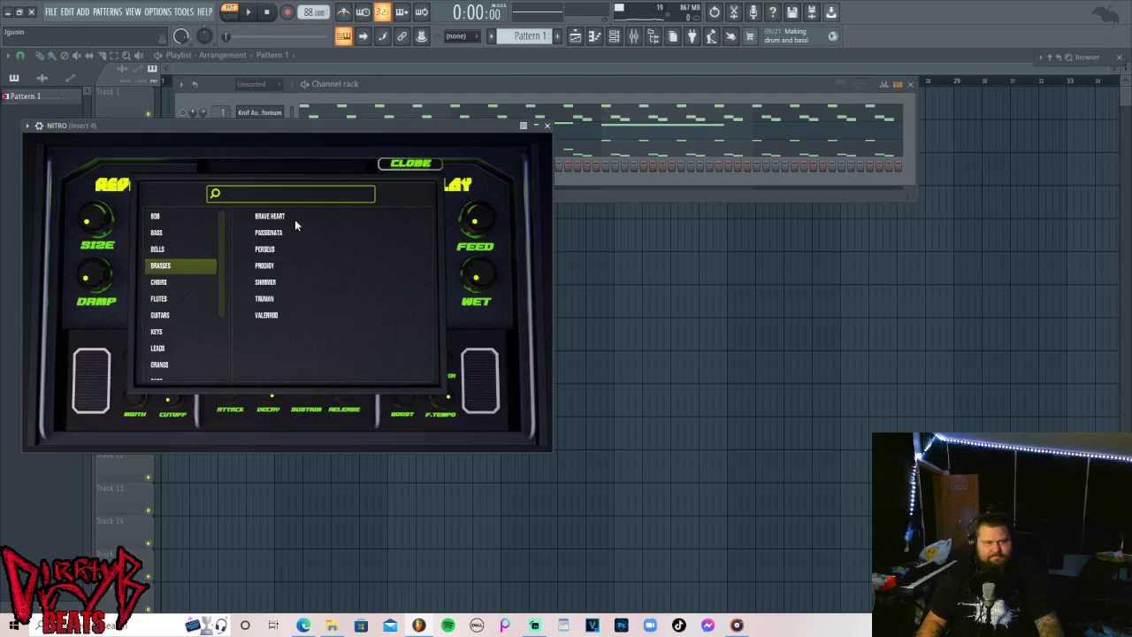
{"action": "left_click", "coordinate": [270, 217]}
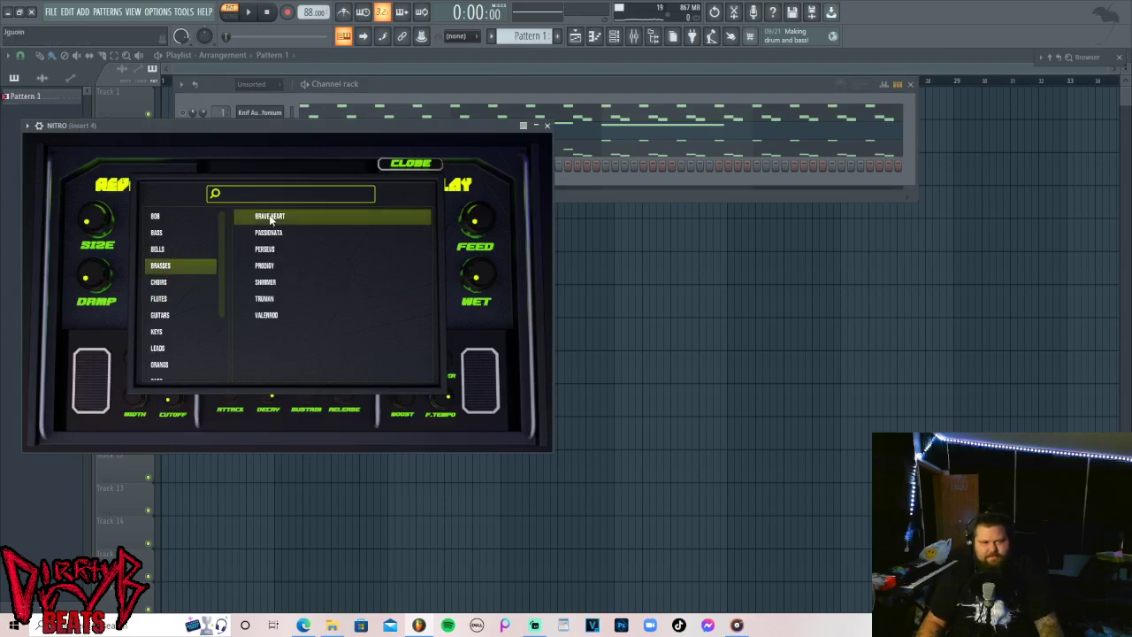
{"action": "left_click", "coordinate": [553, 84]}
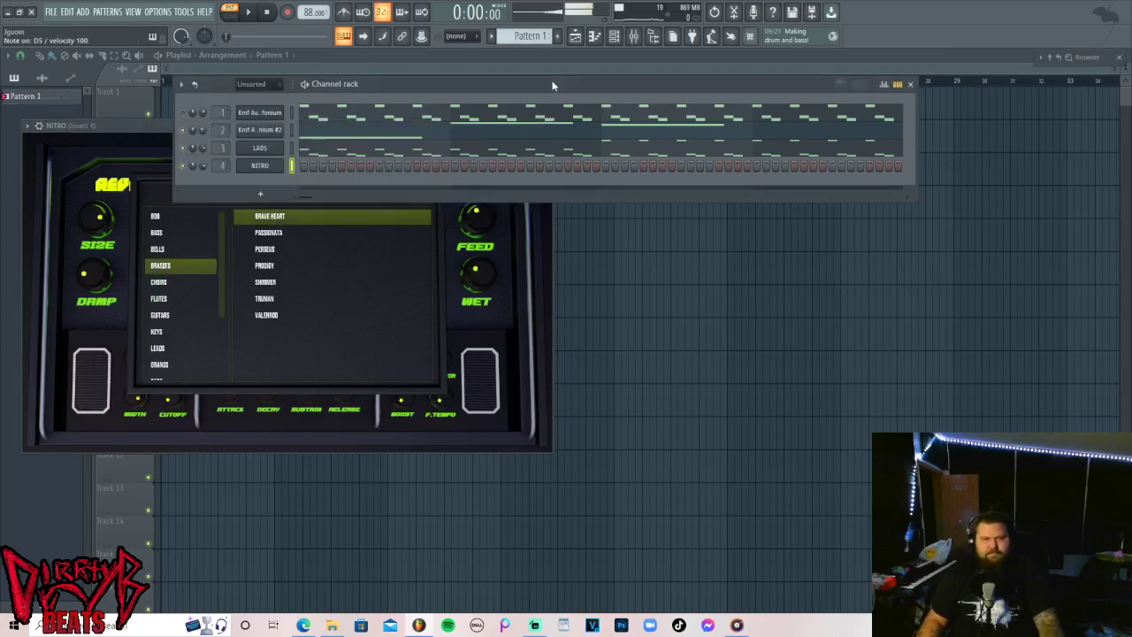
{"action": "right_click", "coordinate": [269, 167]}
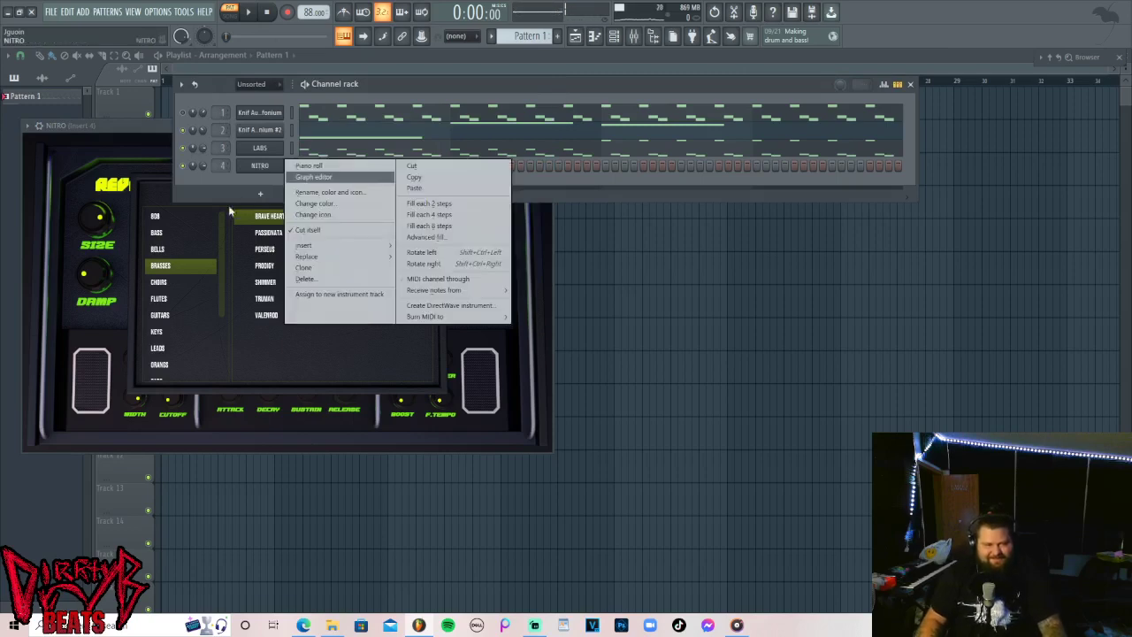
{"action": "left_click", "coordinate": [259, 234]}
{"action": "left_click", "coordinate": [422, 87]}
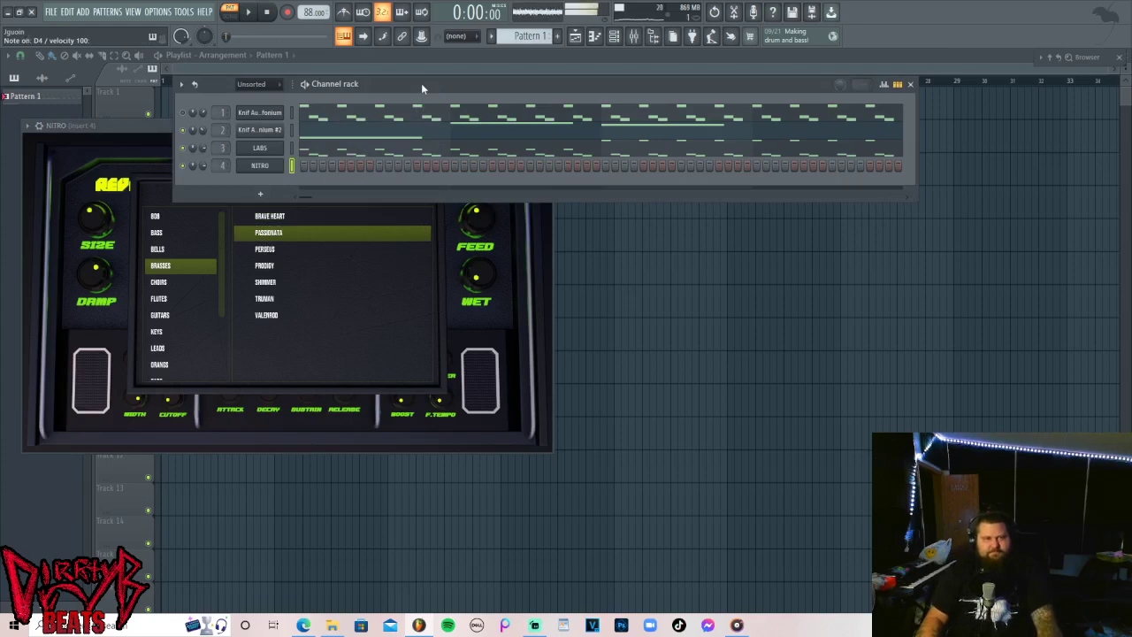
Open NITRO's piano roll, place a 13-step note on A3 at the start of bar 1 and play it back.
{"action": "right_click", "coordinate": [279, 165]}
{"action": "left_click", "coordinate": [305, 164]}
{"action": "left_click", "coordinate": [76, 268]}
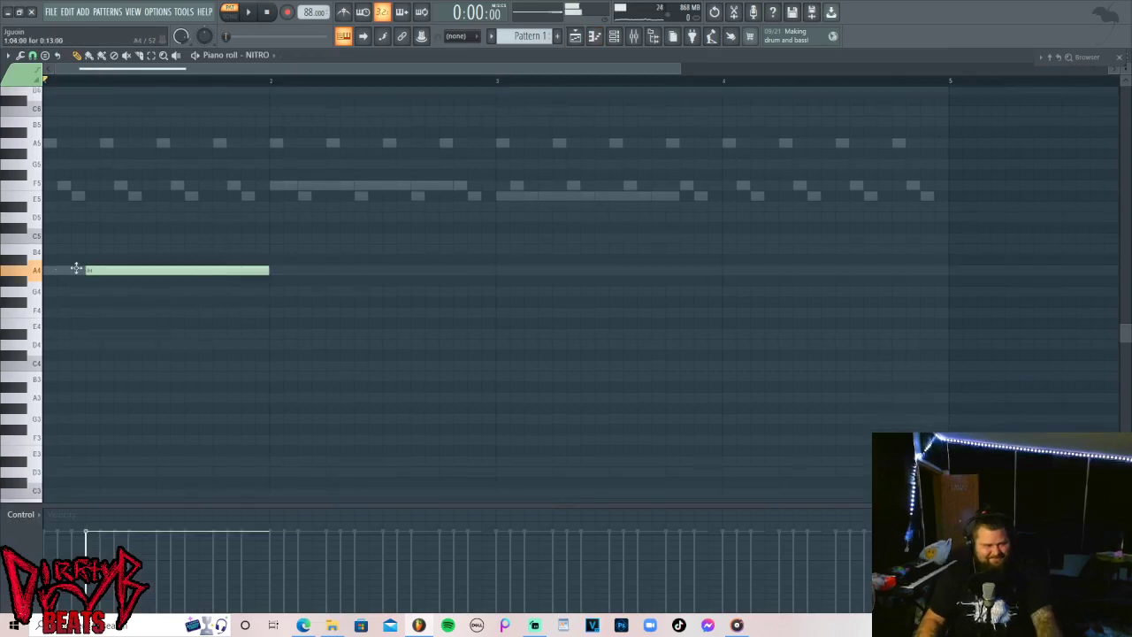
{"action": "left_click_drag", "start_coordinate": [67, 274], "coordinate": [16, 393]}
{"action": "key", "text": "space"}
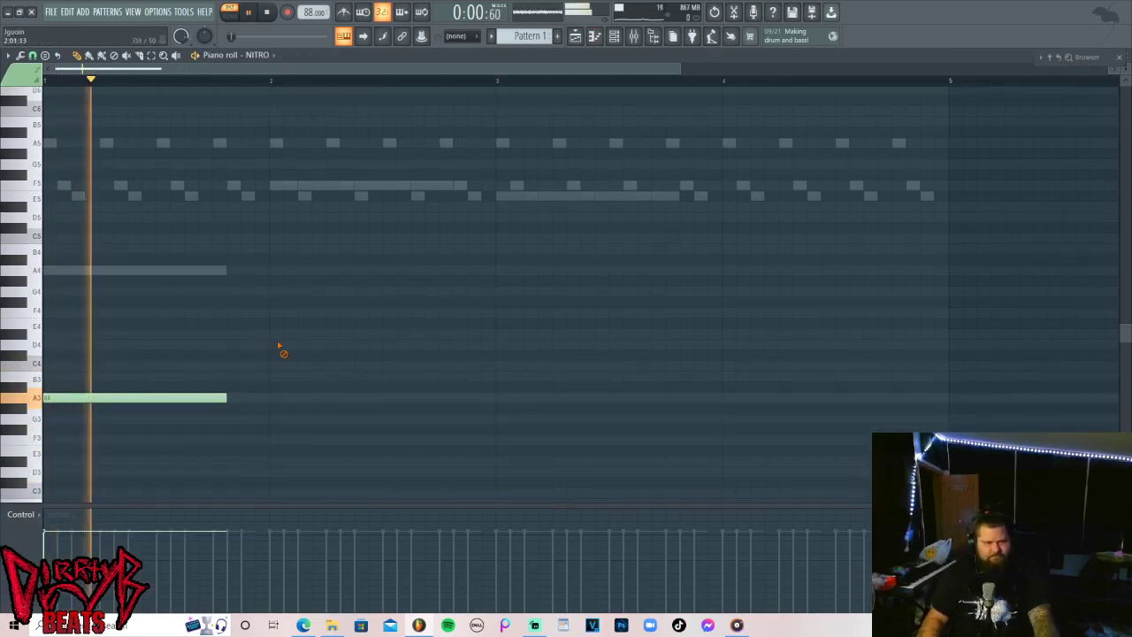
{"action": "key", "text": "space"}
Add a matching long A2 note at the start of bar 1 and play the pattern.
{"action": "scroll", "coordinate": [77, 329], "scroll_direction": "down", "scroll_amount": 3}
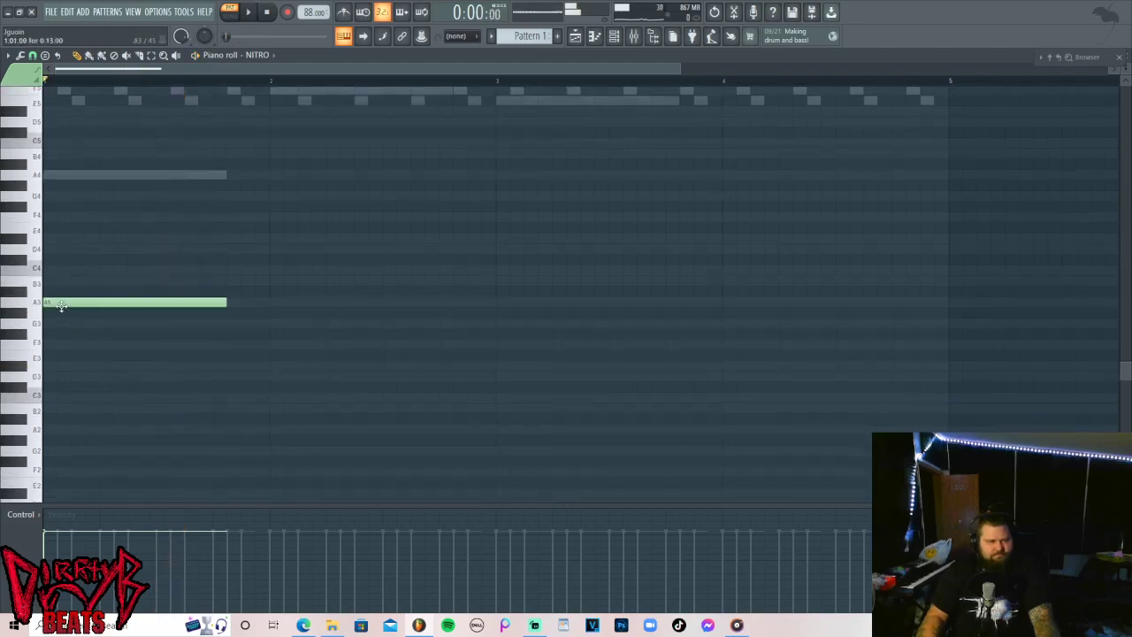
{"action": "left_click_drag", "start_coordinate": [61, 305], "coordinate": [16, 441]}
{"action": "key", "text": "space"}
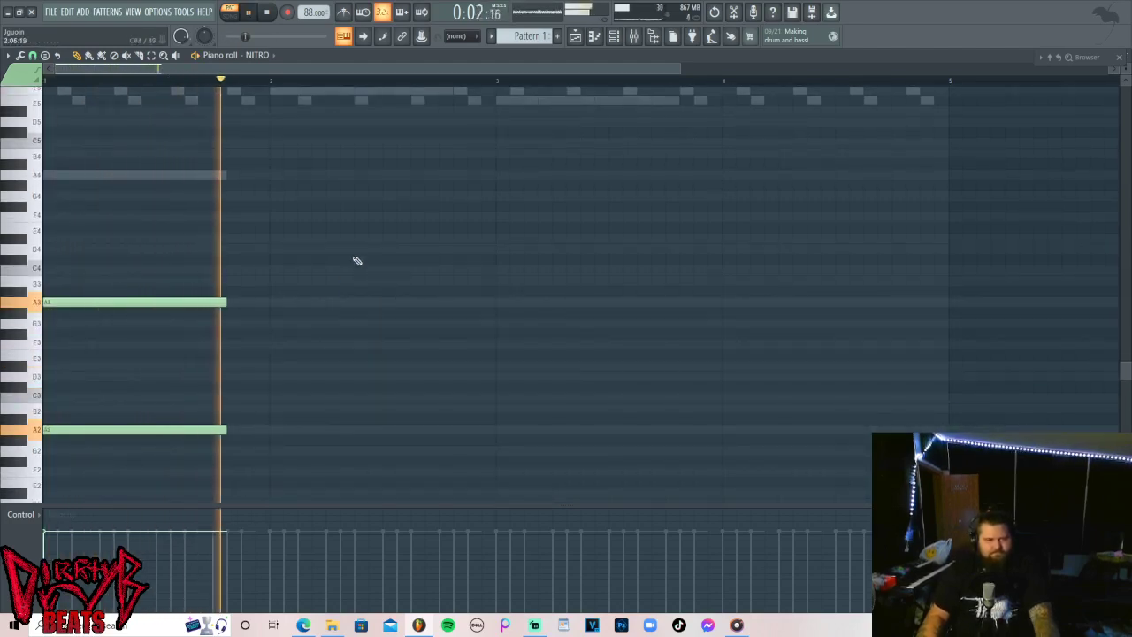
Try a short F4, F4, E4, E4, A#3 run at the end of bar 2 and replace it with E4 followed by F4.
{"action": "left_click", "coordinate": [422, 228]}
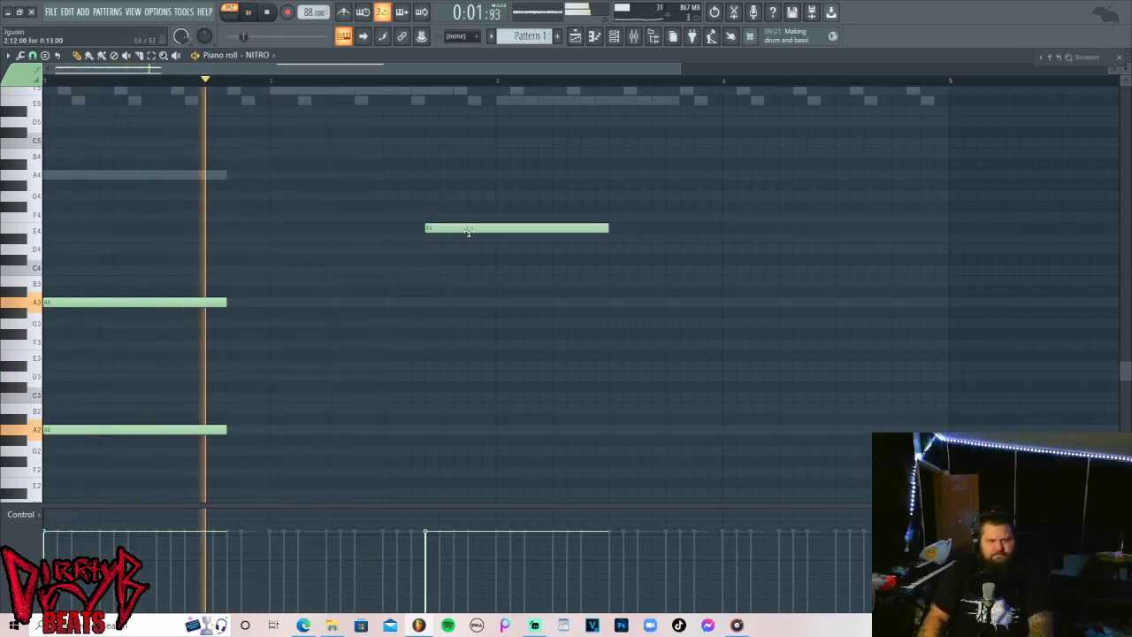
{"action": "left_click_drag", "start_coordinate": [440, 200], "coordinate": [438, 230]}
{"action": "left_click", "coordinate": [445, 238]}
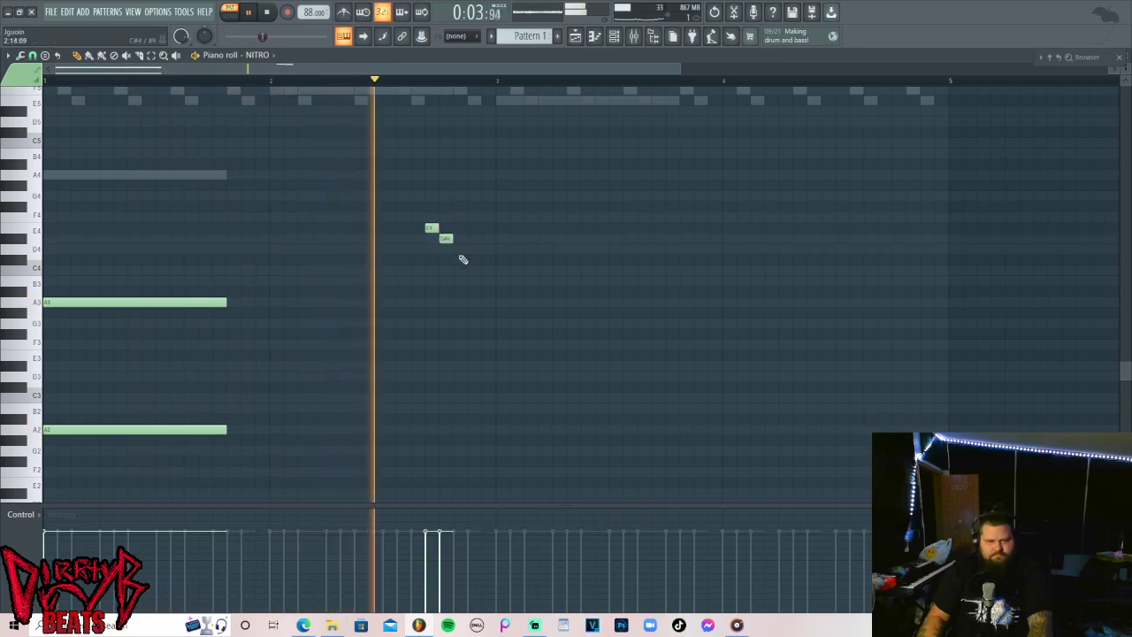
{"action": "key", "text": "space"}
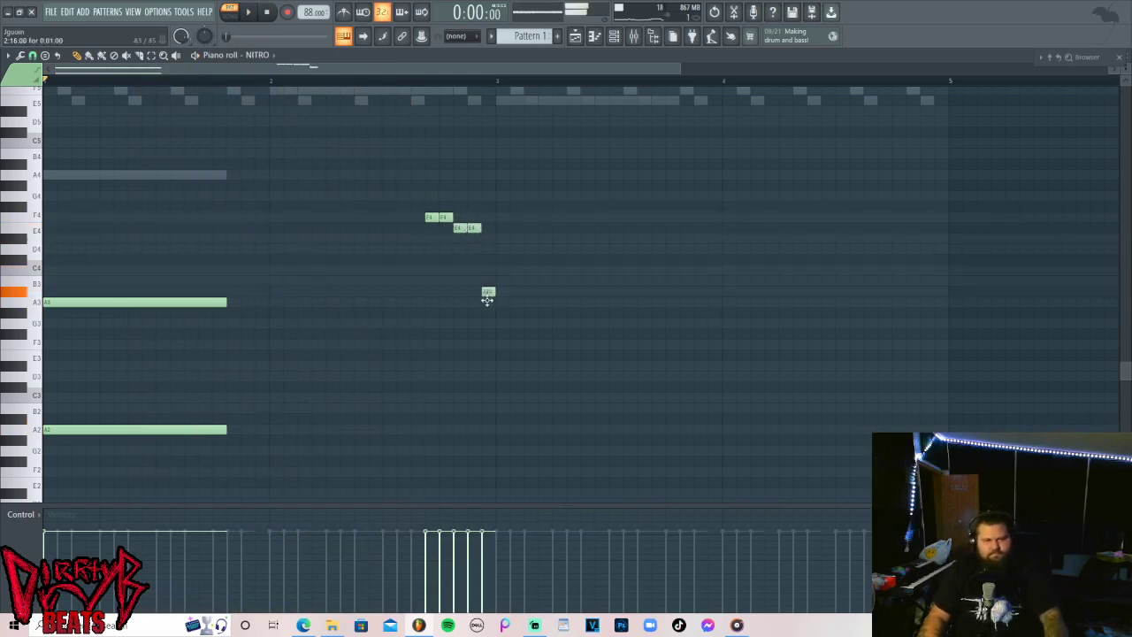
{"action": "key", "text": "space"}
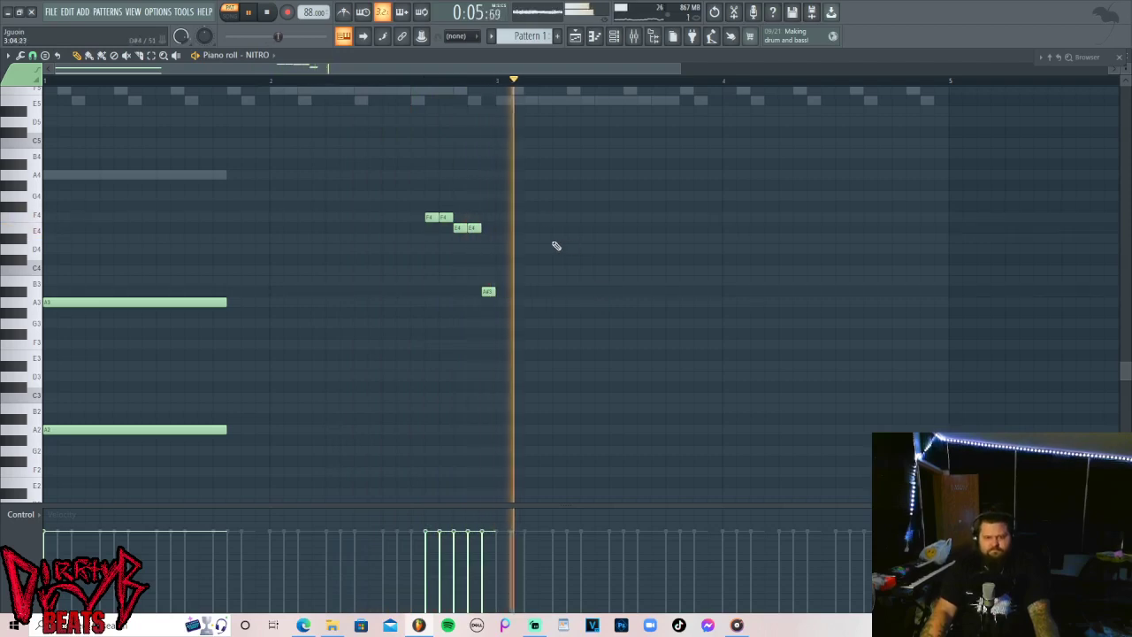
{"action": "key", "text": "space"}
{"action": "left_click_drag", "start_coordinate": [422, 192], "coordinate": [523, 339]}
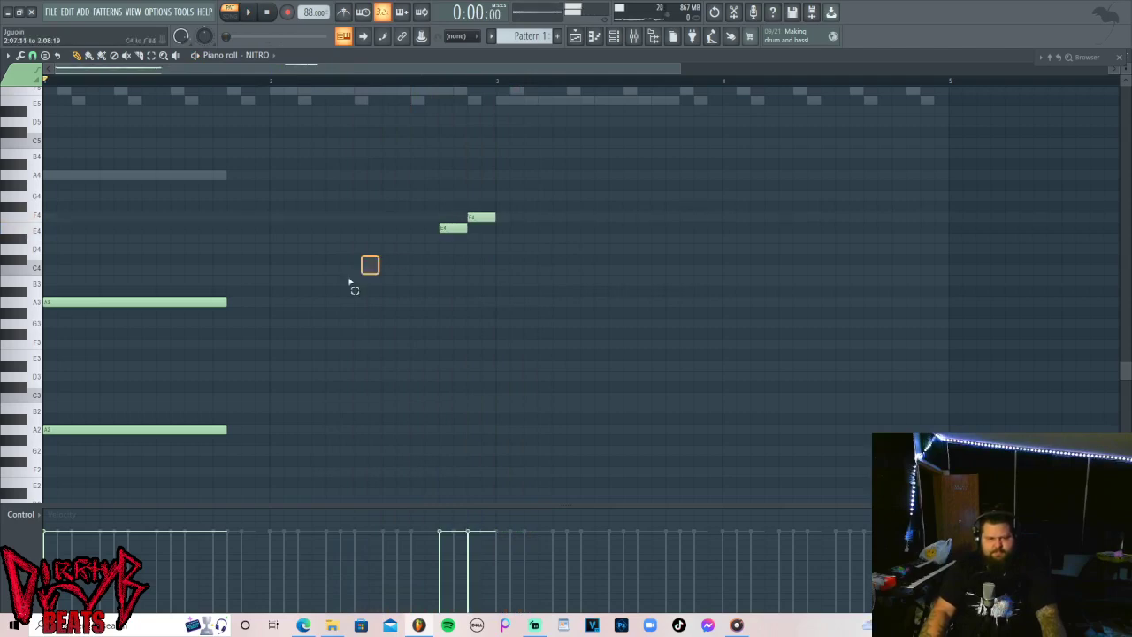
Copy the long A3 and A2 notes from bar 1 to the start of bar 3 and start playback.
{"action": "left_click_drag", "start_coordinate": [350, 281], "coordinate": [41, 429]}
{"action": "left_click", "coordinate": [62, 420]}
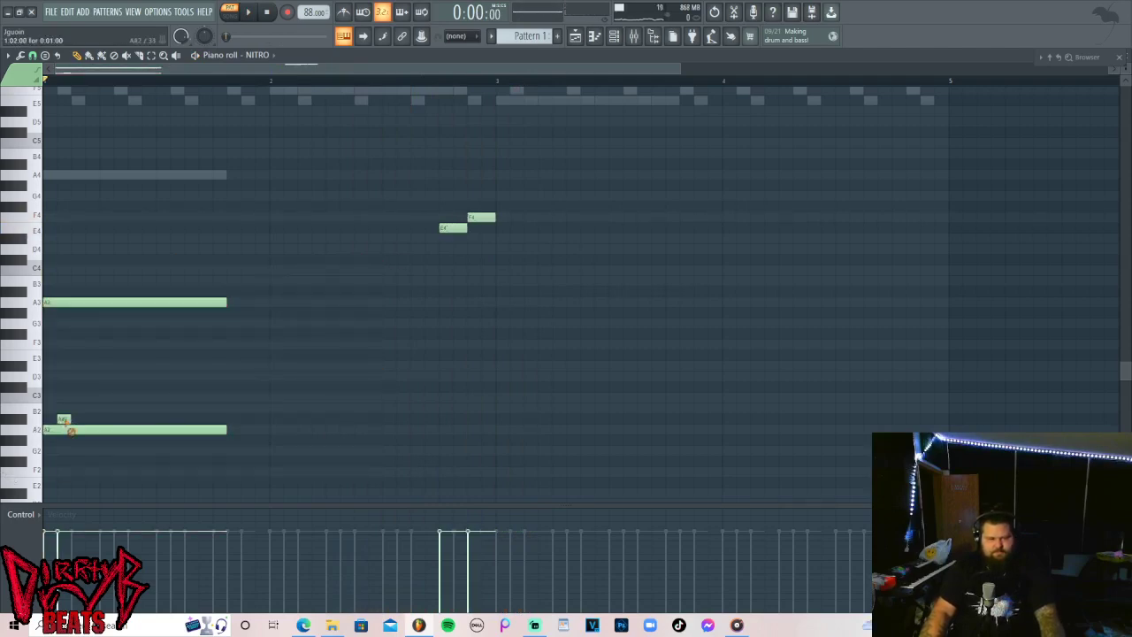
{"action": "right_click", "coordinate": [65, 421]}
{"action": "left_click_drag", "start_coordinate": [144, 455], "coordinate": [537, 295]}
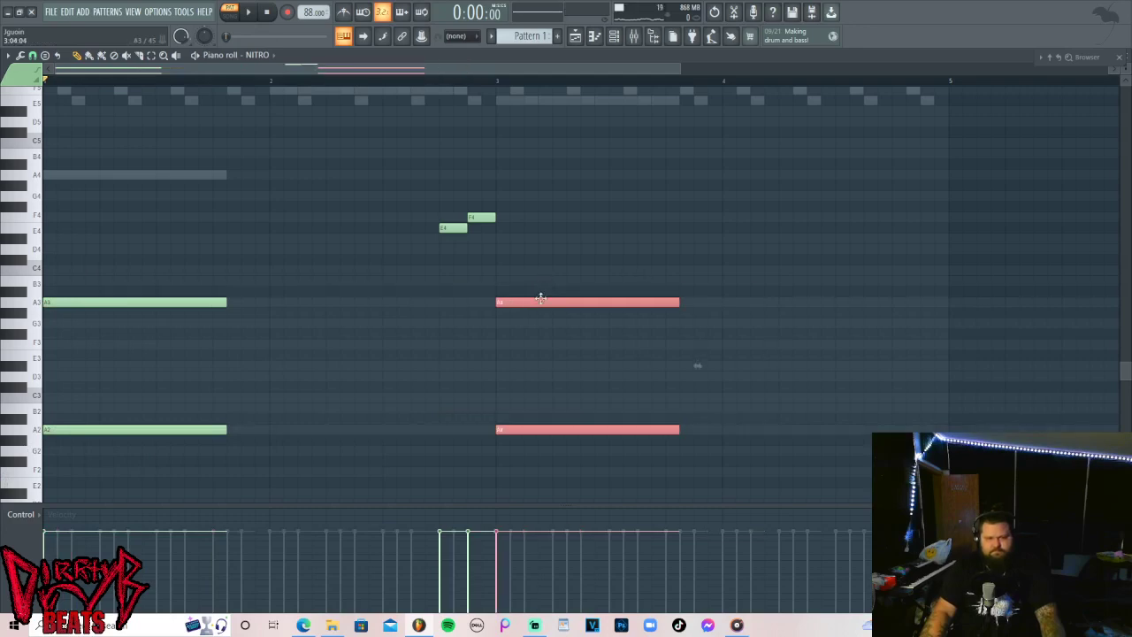
{"action": "key", "text": "space"}
Fill the second half of bar 4 with an F4 note followed by an equally long E4 note.
{"action": "left_click", "coordinate": [883, 218]}
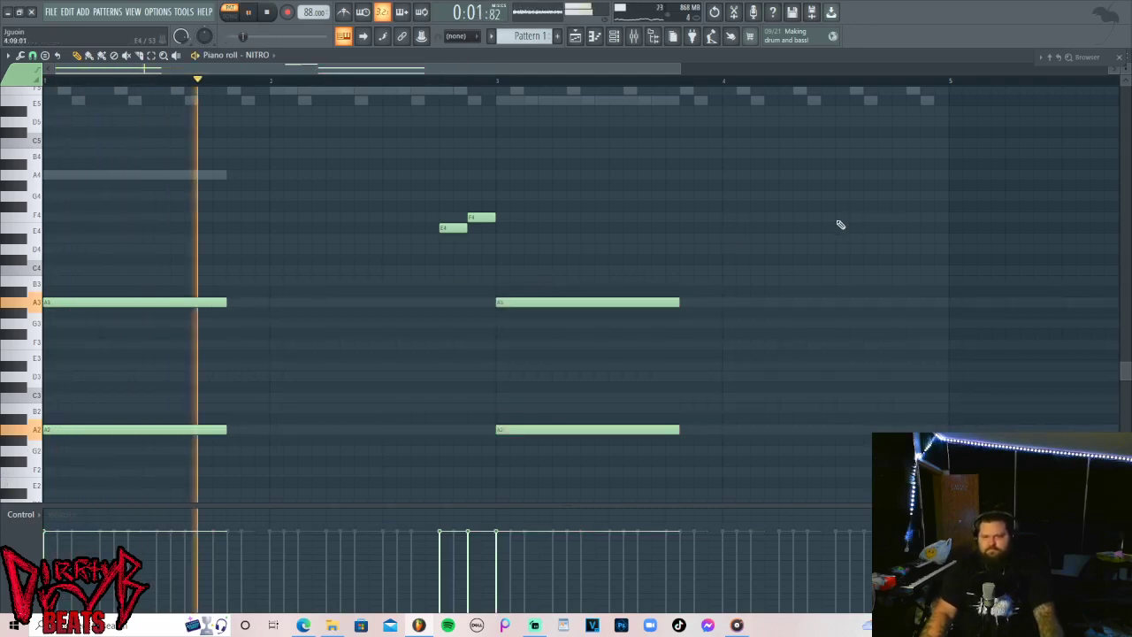
{"action": "left_click", "coordinate": [840, 217]}
{"action": "right_click", "coordinate": [893, 215], "text": "shift"}
{"action": "right_click", "coordinate": [904, 217]}
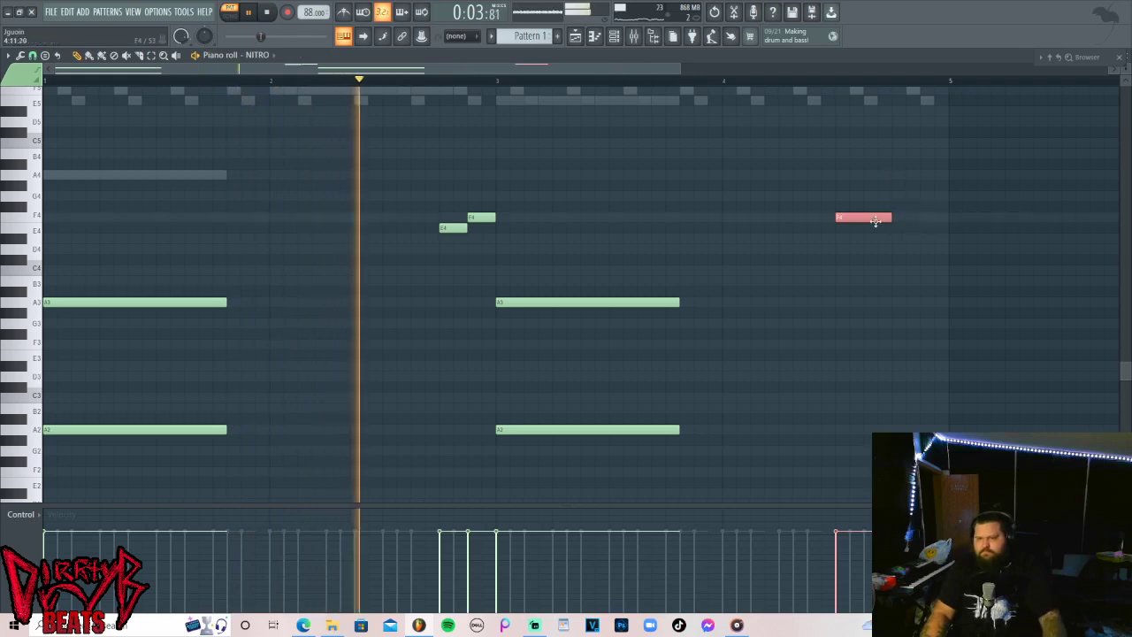
{"action": "left_click", "coordinate": [875, 219]}
{"action": "left_click", "coordinate": [895, 228]}
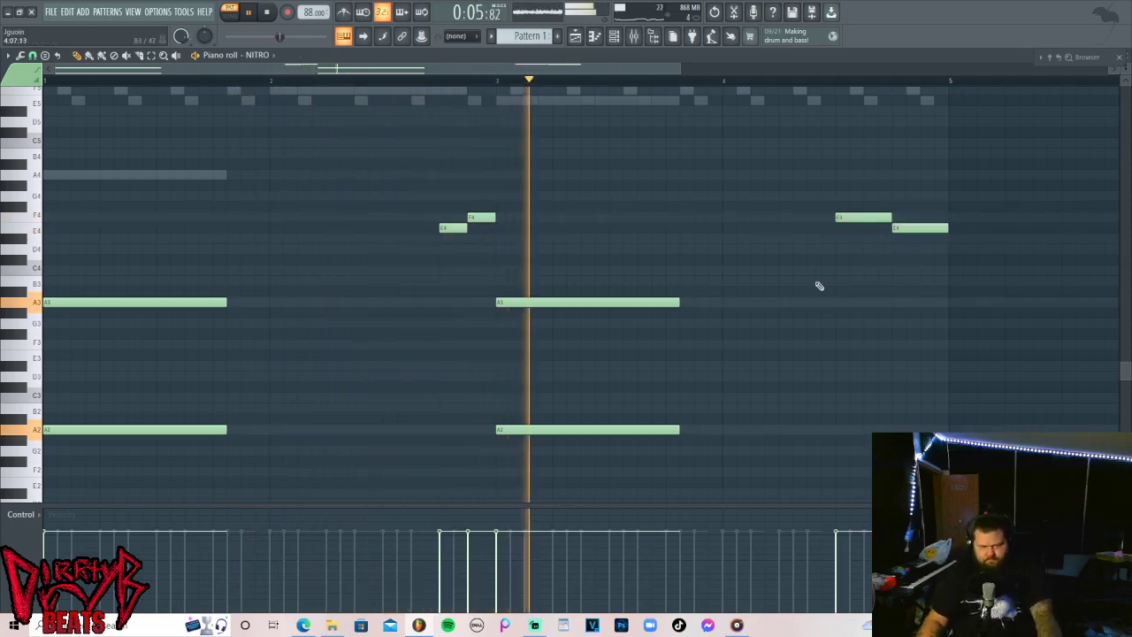
Lower the velocity of the E4 and F4 notes at the ends of bars 2 and 4.
{"action": "left_click_drag", "start_coordinate": [487, 202], "coordinate": [434, 237]}
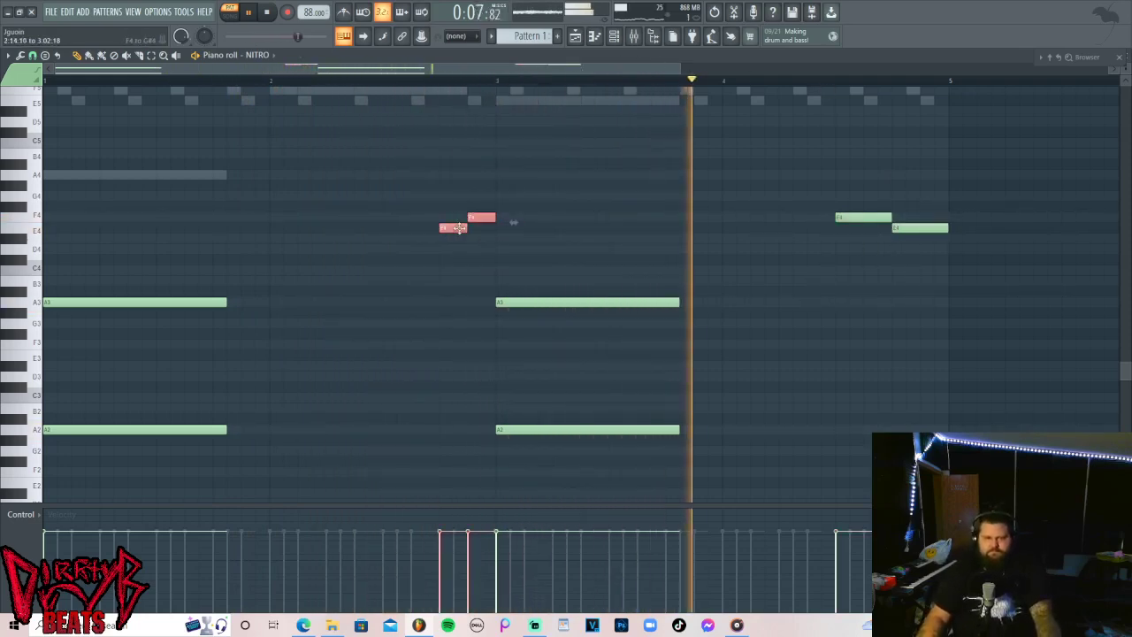
{"action": "left_click_drag", "start_coordinate": [1075, 181], "coordinate": [308, 254]}
{"action": "left_click_drag", "start_coordinate": [893, 580], "coordinate": [400, 570]}
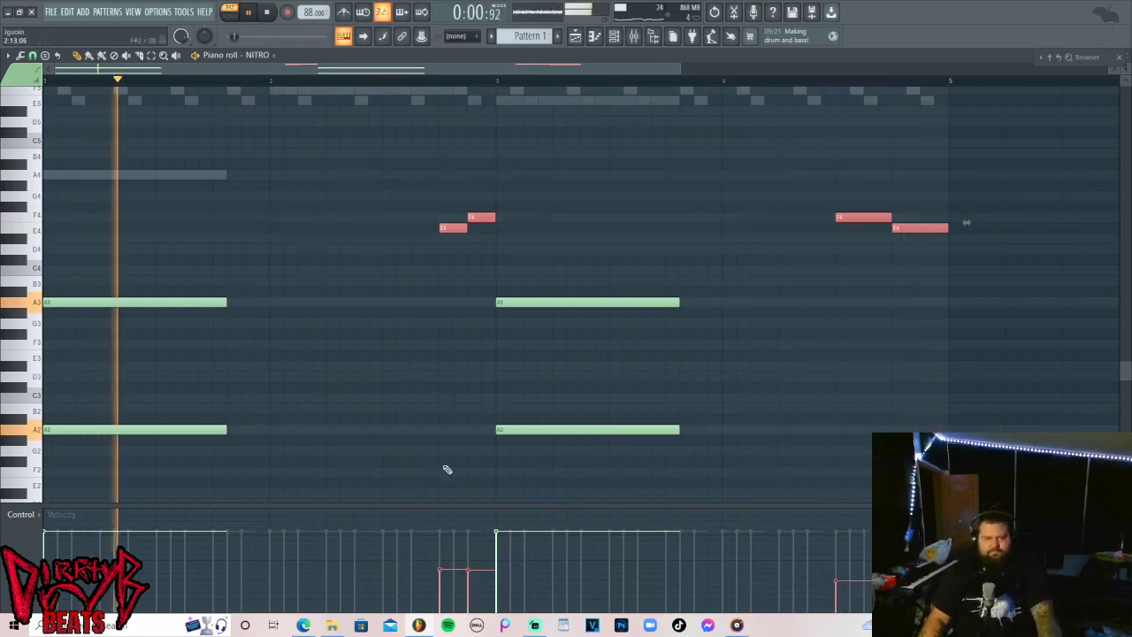
{"action": "left_click", "coordinate": [255, 335]}
{"action": "key", "text": "space"}
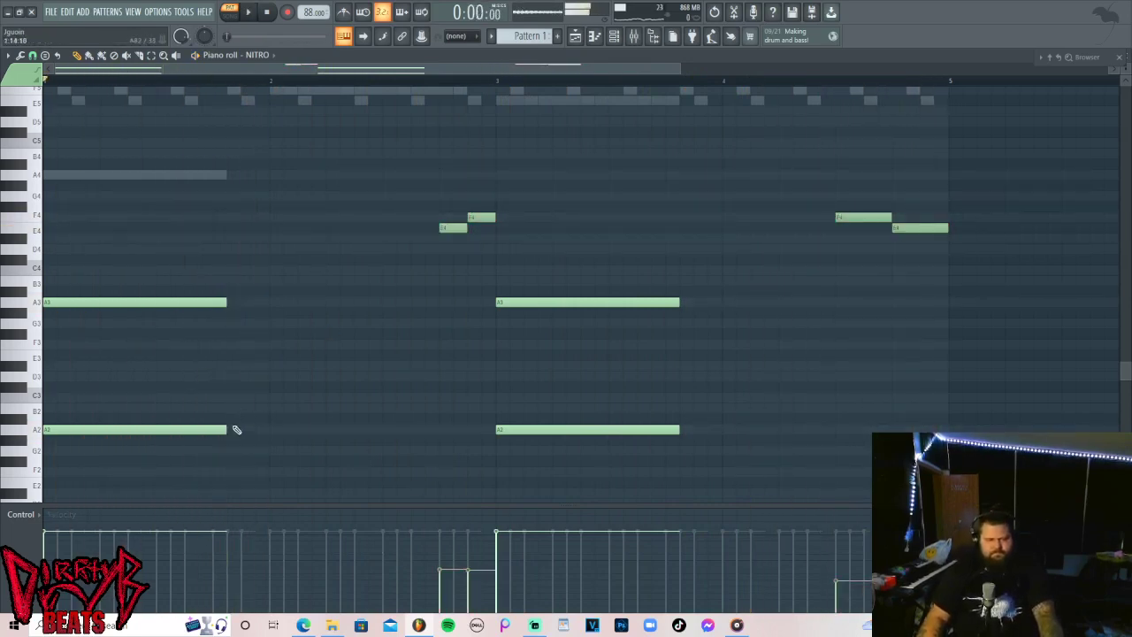
Extend the bar 1 A2 note to the start of bar 2's F4, and the bar 3 A2 note to the start of bar 4's F4.
{"action": "left_click_drag", "start_coordinate": [258, 441], "coordinate": [469, 433]}
{"action": "key", "text": "space"}
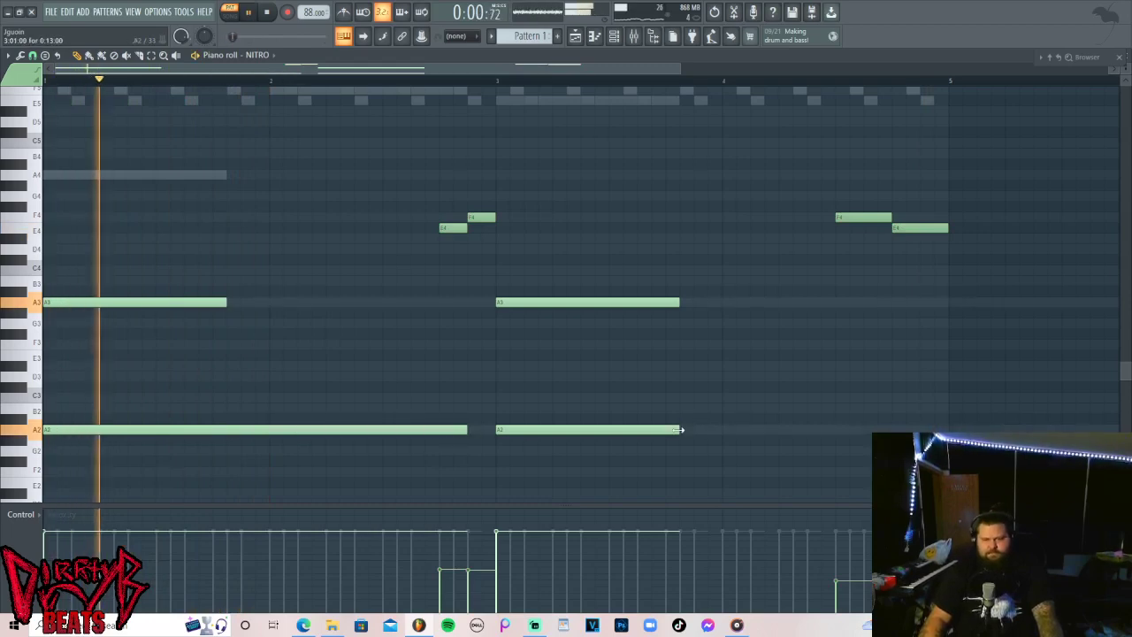
{"action": "left_click_drag", "start_coordinate": [681, 428], "coordinate": [840, 433]}
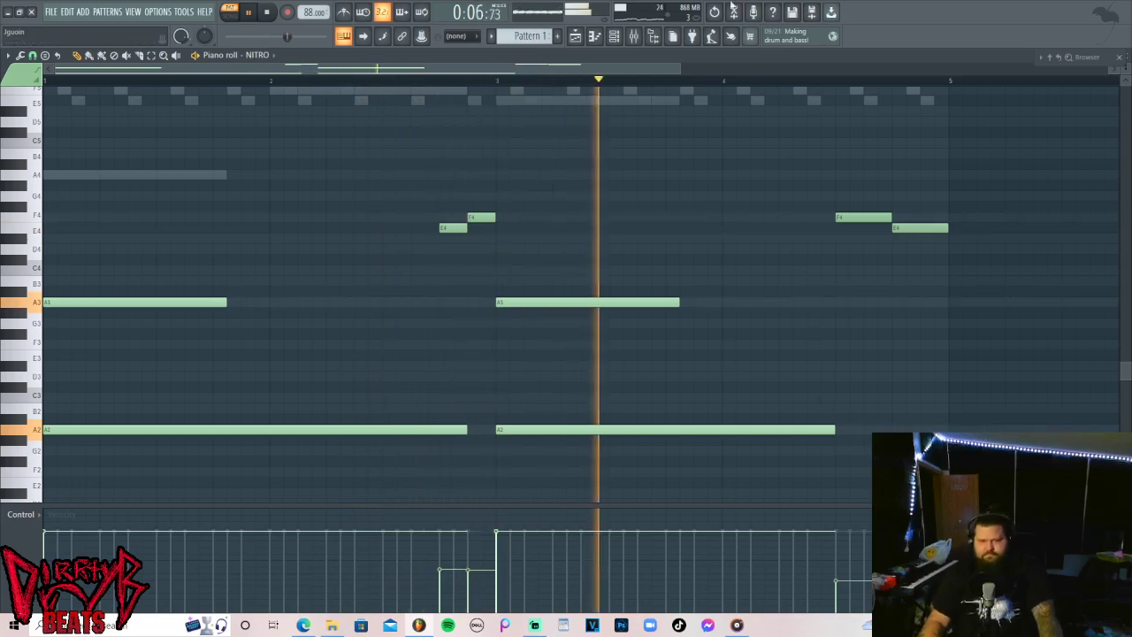
Solo the NITRO channel in the channel rack and play the pattern.
{"action": "left_click", "coordinate": [613, 39]}
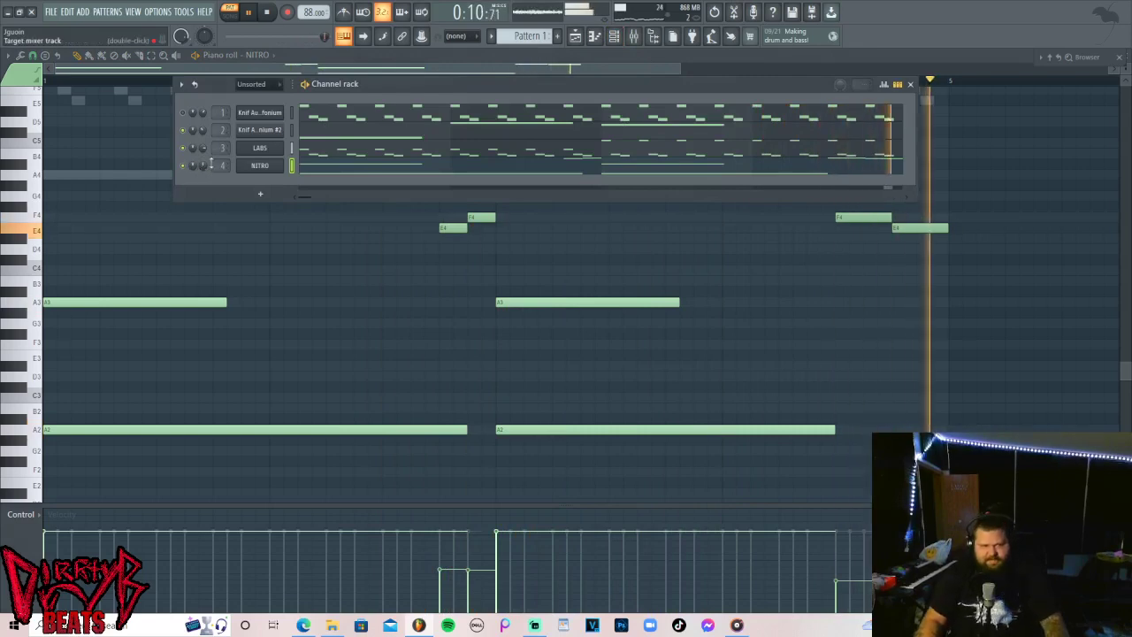
{"action": "key", "text": "space"}
{"action": "right_click", "coordinate": [183, 167]}
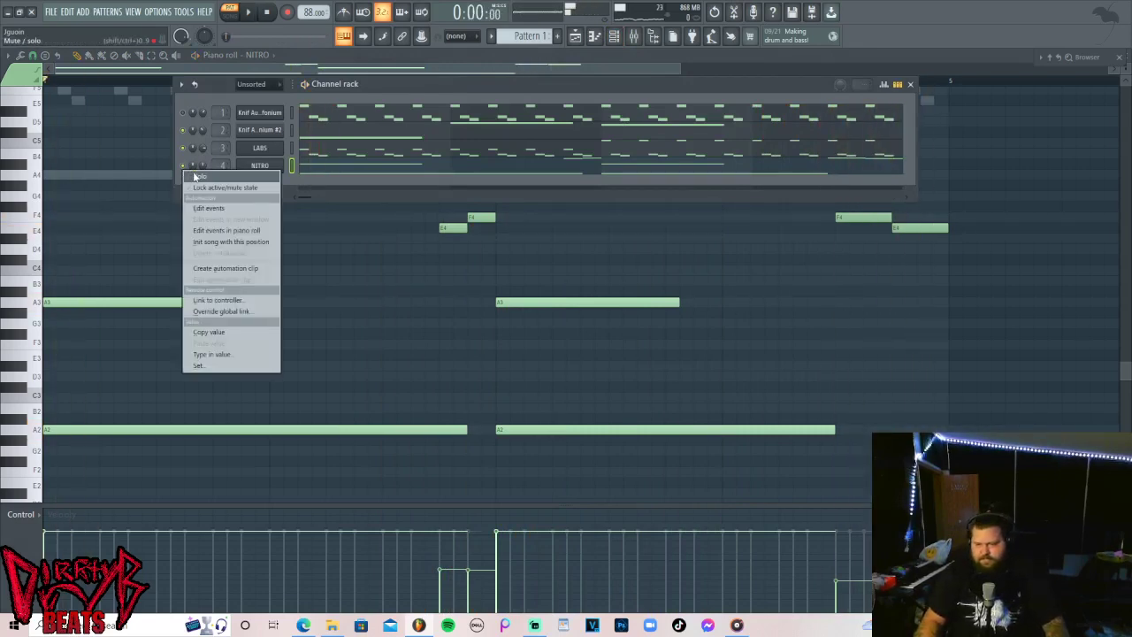
{"action": "left_click", "coordinate": [194, 177]}
{"action": "key", "text": "space"}
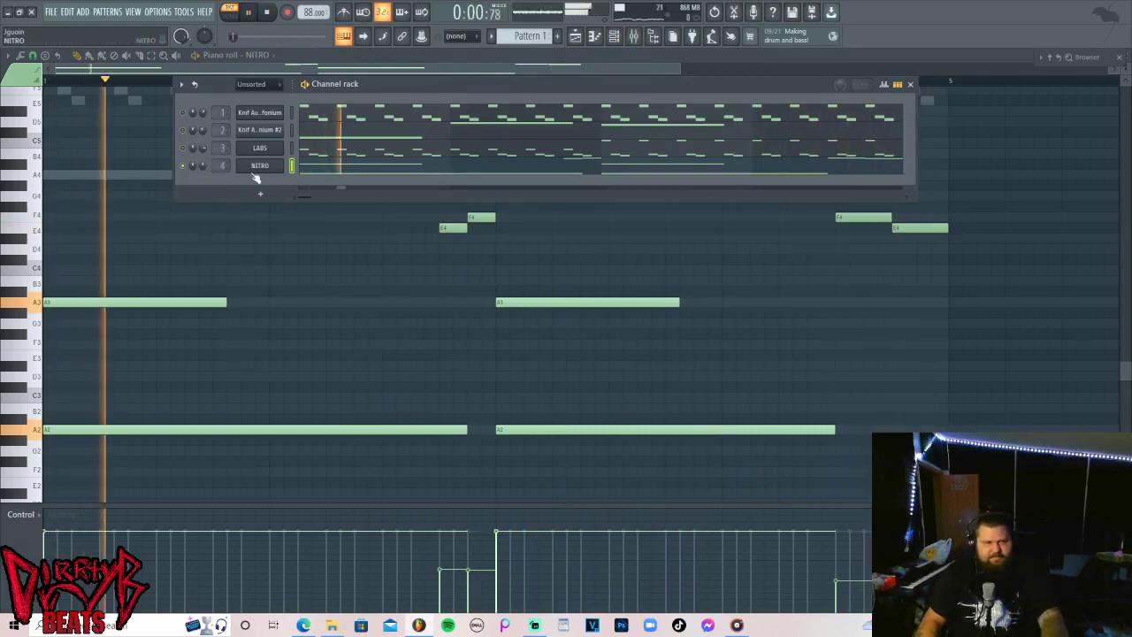
Insert Devastor2 in slot 3 of NITRO's mixer track and load its Fresh Air preset.
{"action": "left_click", "coordinate": [255, 168]}
{"action": "key", "text": "F9"}
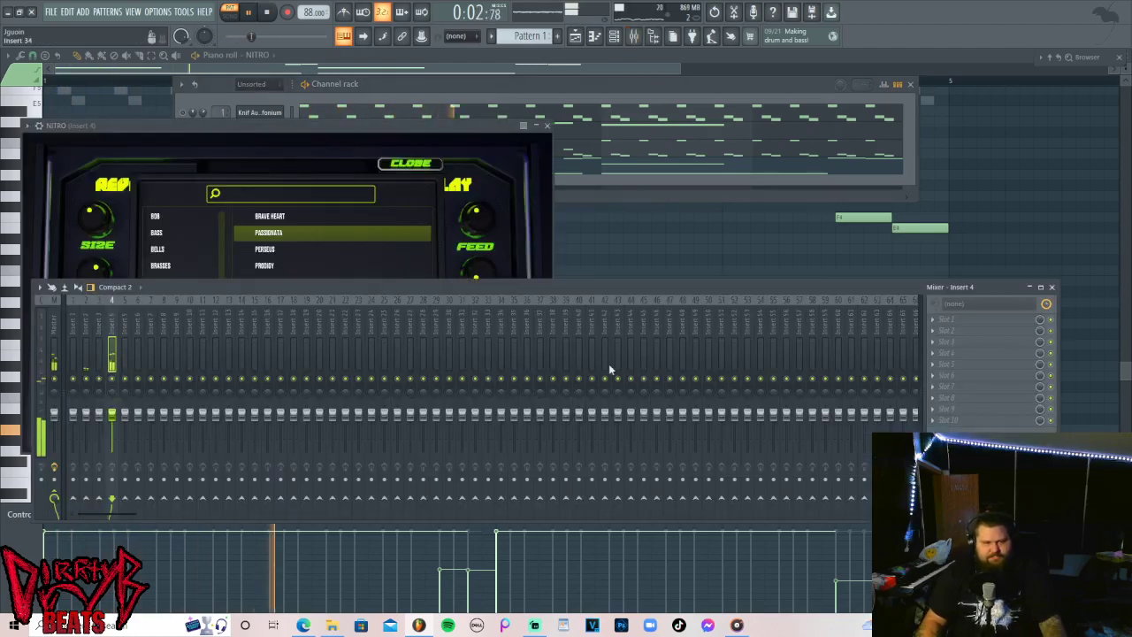
{"action": "left_click", "coordinate": [935, 332]}
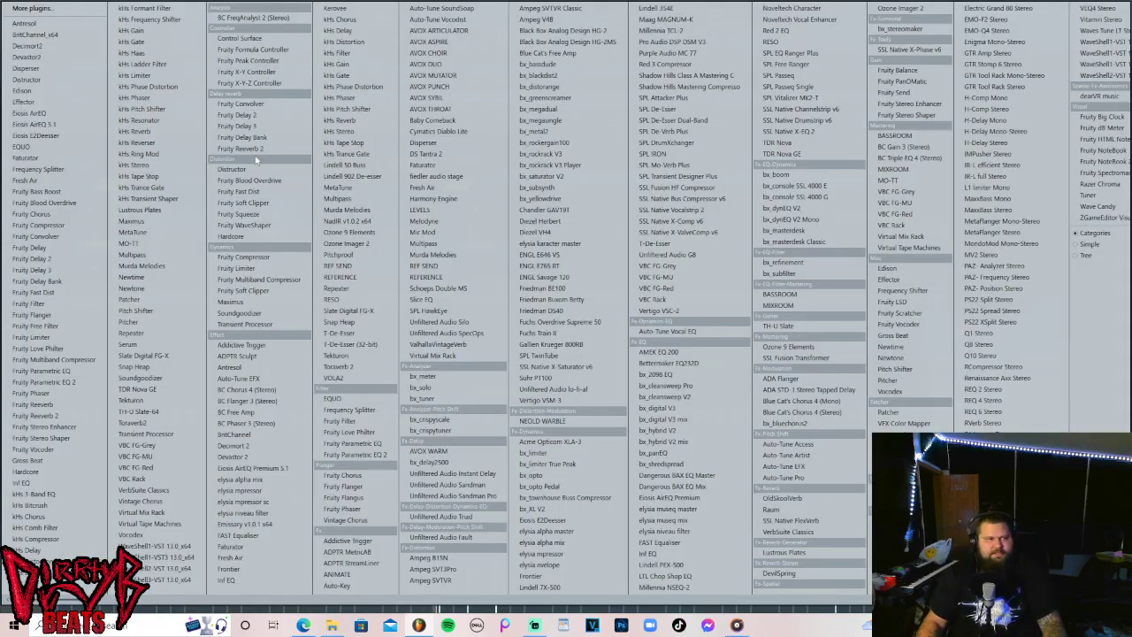
{"action": "left_click", "coordinate": [80, 57]}
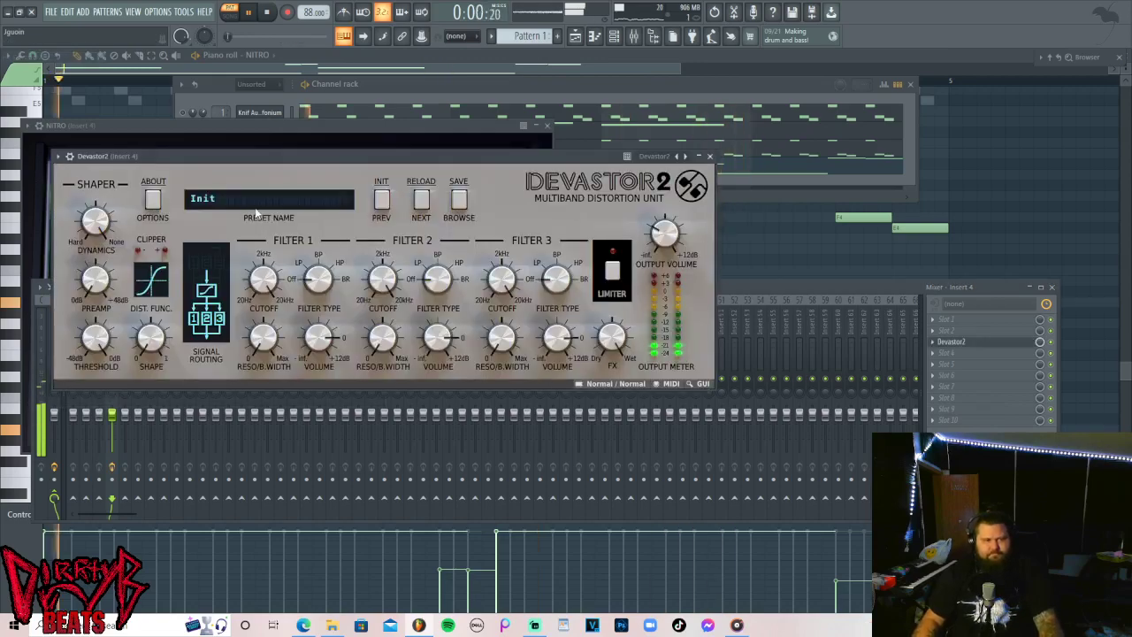
{"action": "left_click", "coordinate": [255, 211]}
{"action": "left_click", "coordinate": [627, 460]}
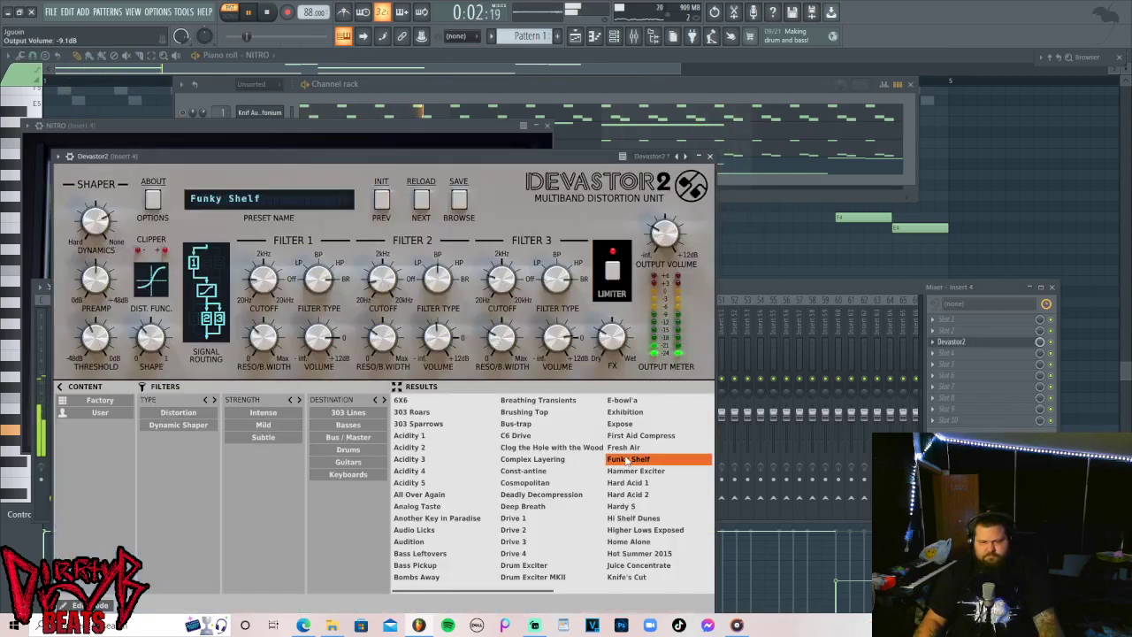
{"action": "left_click", "coordinate": [625, 449]}
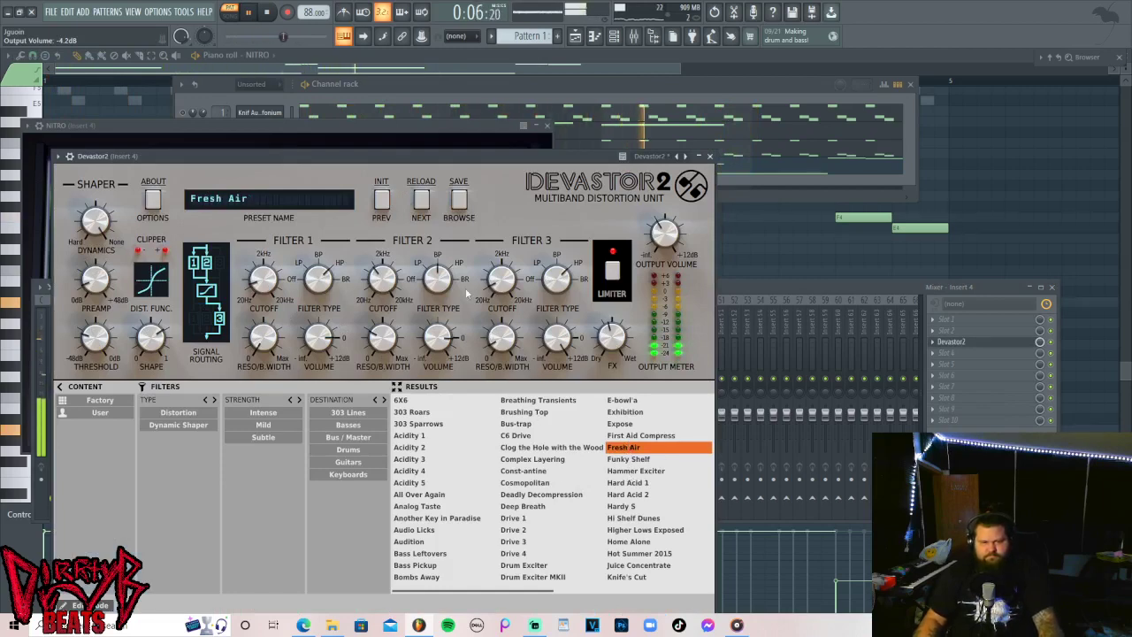
Adjust Devastor2 with Filter 3 cutoff at 574 Hz, a higher Filter 1 cutoff and an FX dry/wet mix of 69/31%.
{"action": "left_click_drag", "start_coordinate": [502, 244], "coordinate": [496, 283]}
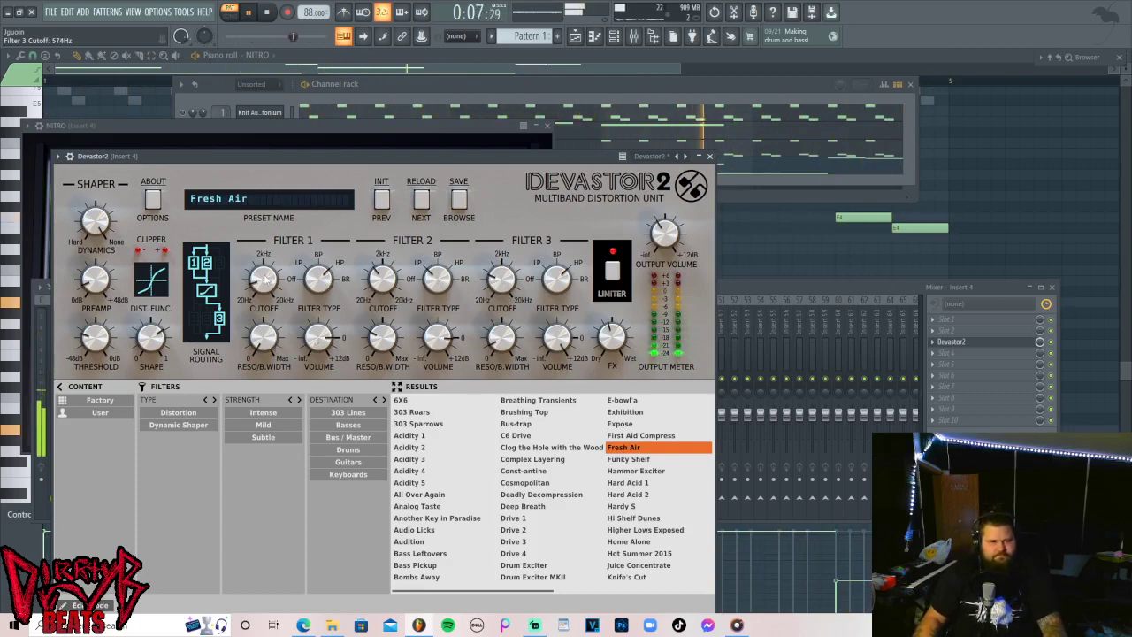
{"action": "left_click_drag", "start_coordinate": [264, 254], "coordinate": [273, 212]}
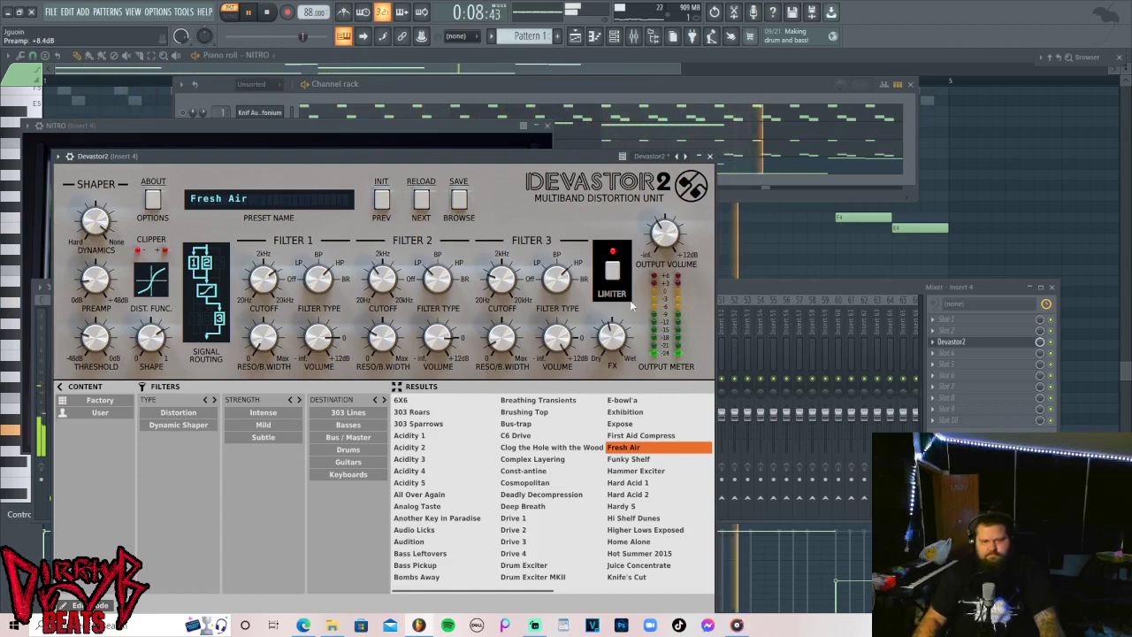
{"action": "left_click_drag", "start_coordinate": [610, 332], "coordinate": [609, 349]}
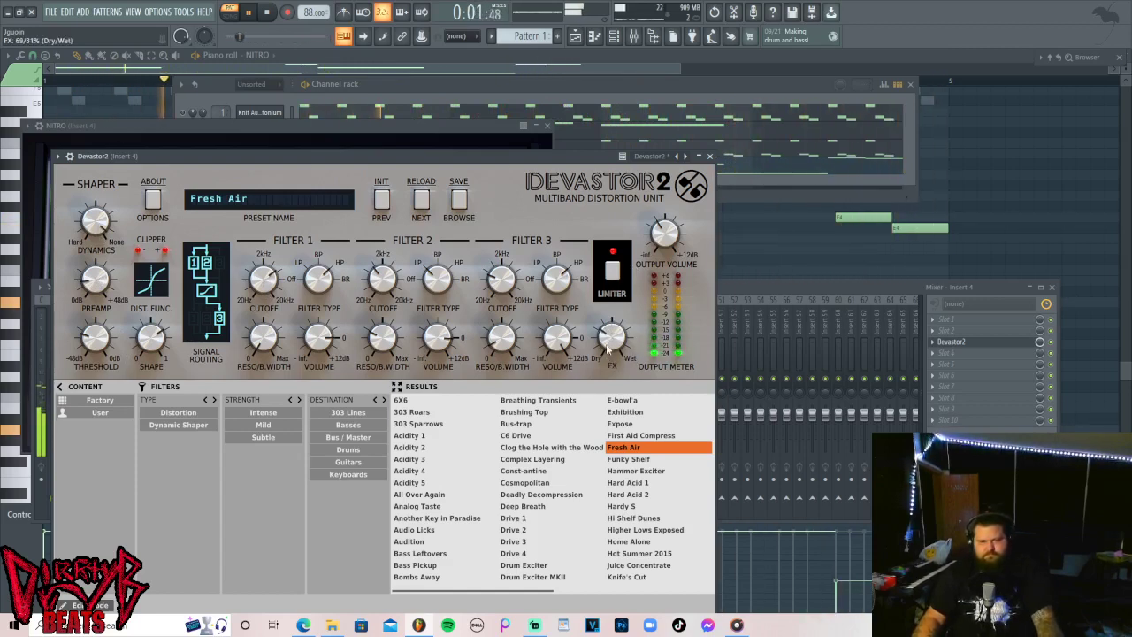
Insert OldSkoolVerb in slot 6 with space 51.0, time 1283 ms, EQ Lo -10.1, EQ Mid -4.7 and EQ Hi -1.2.
{"action": "left_click", "coordinate": [939, 377]}
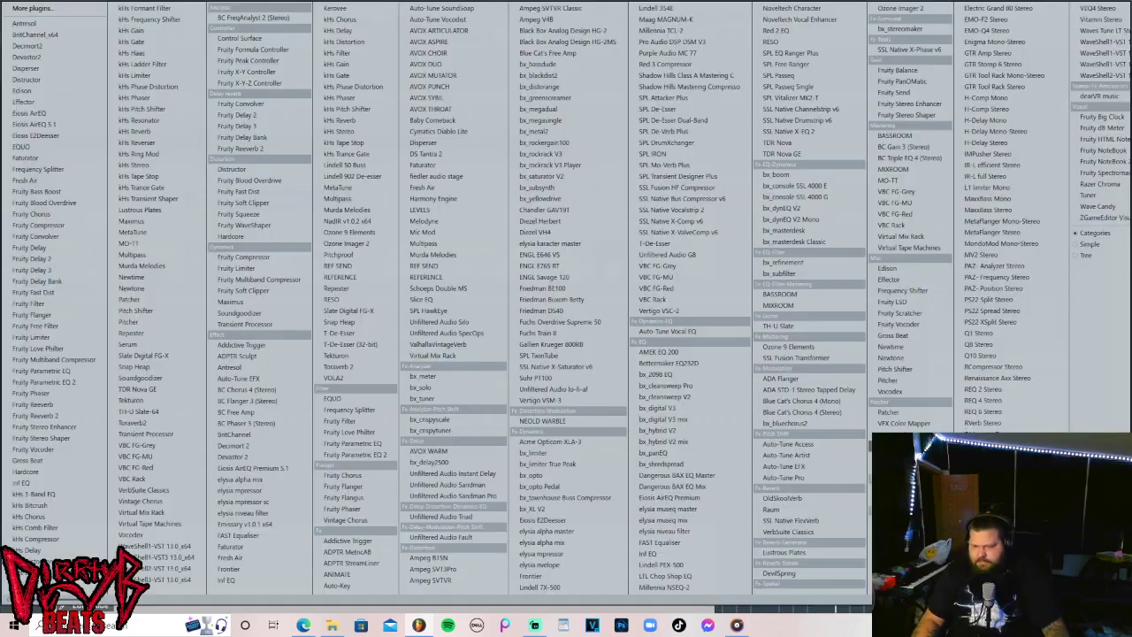
{"action": "left_click", "coordinate": [781, 498]}
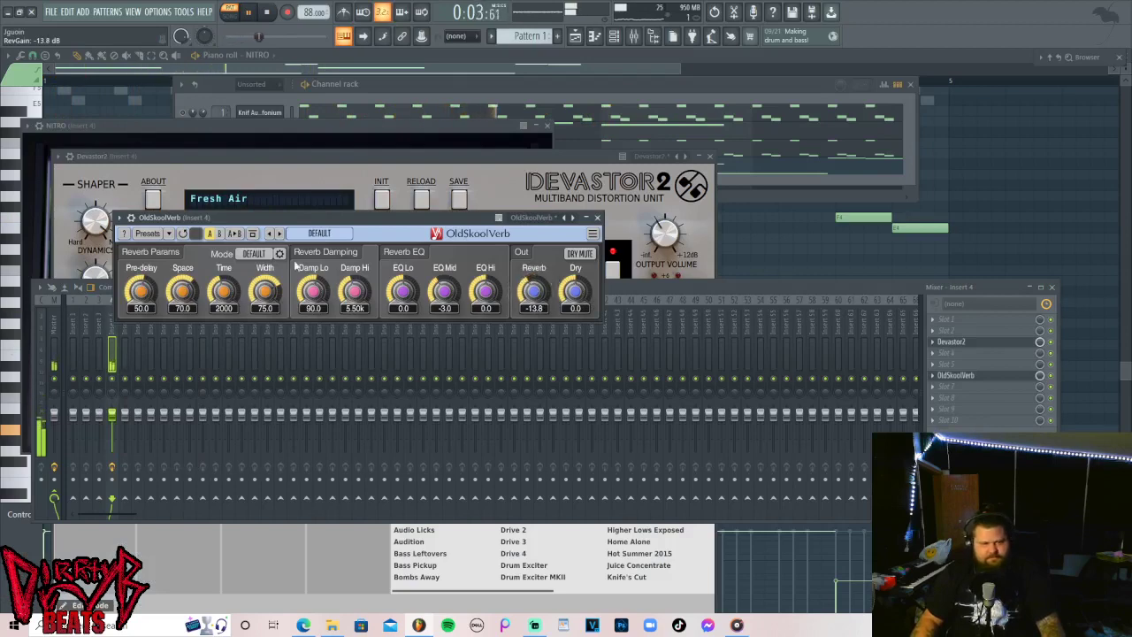
{"action": "left_click_drag", "start_coordinate": [222, 290], "coordinate": [180, 292]}
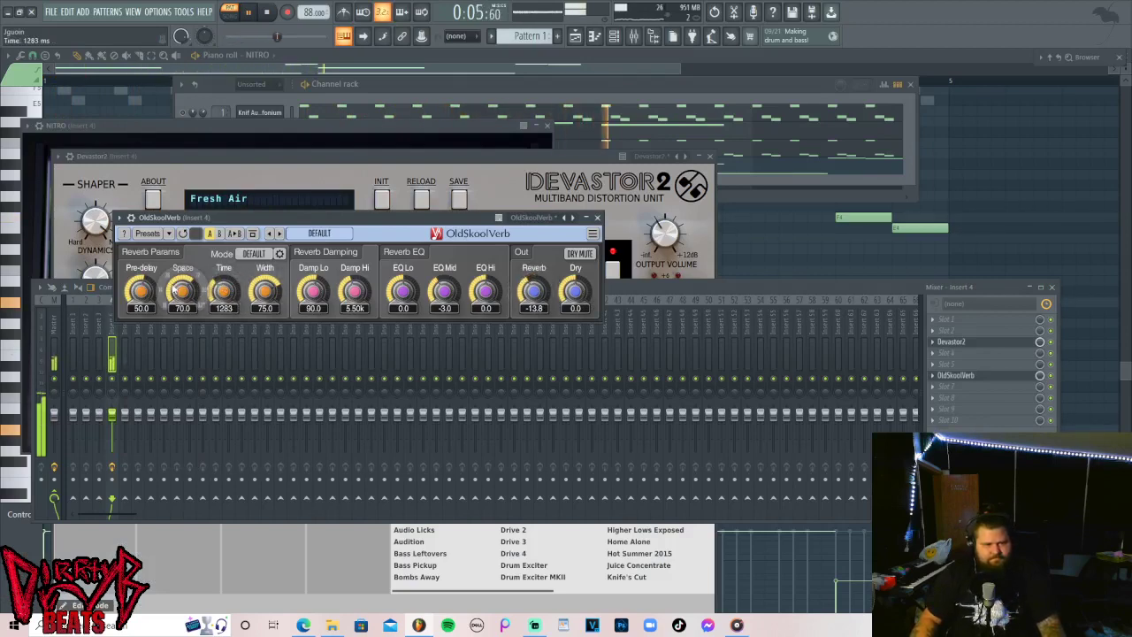
{"action": "left_click_drag", "start_coordinate": [443, 290], "coordinate": [485, 282]}
{"action": "left_click_drag", "start_coordinate": [402, 290], "coordinate": [402, 306]}
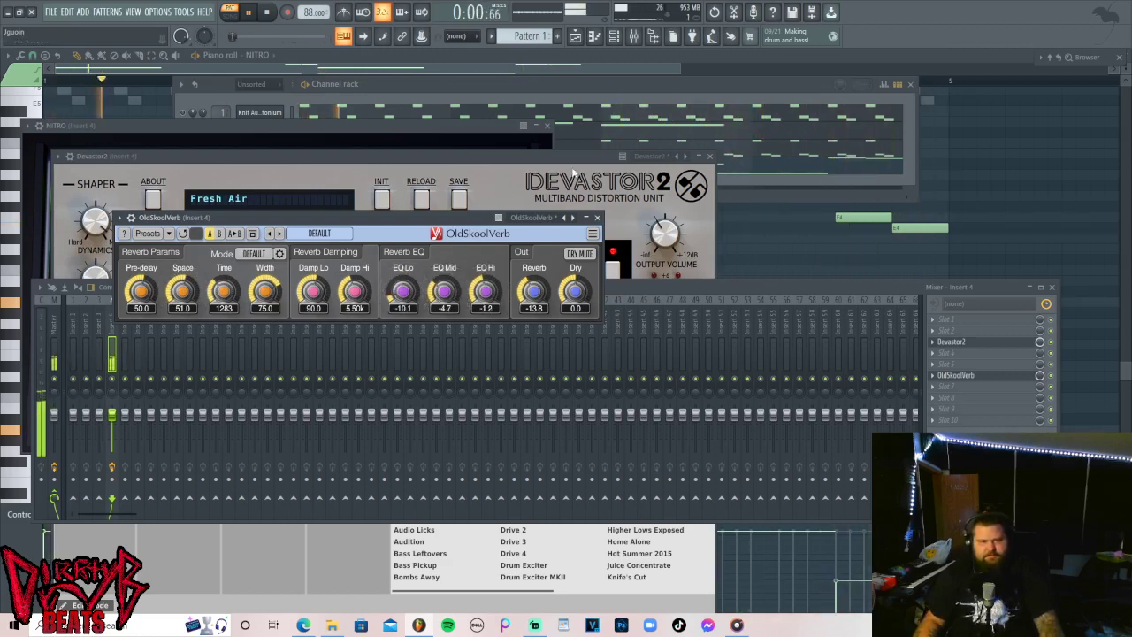
Insert a Serum channel above NITRO and load the user preset PL_DTFS_Pluck_Death_Bell from Serum_Patches.
{"action": "left_click", "coordinate": [586, 90]}
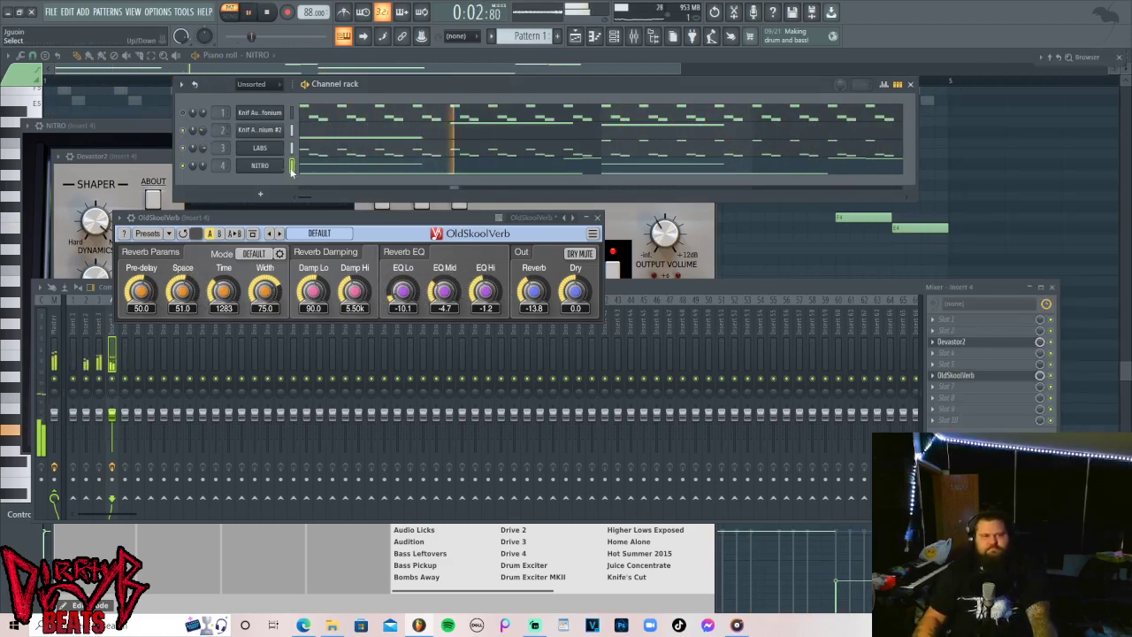
{"action": "right_click", "coordinate": [292, 167]}
{"action": "mouse_move", "coordinate": [340, 244]}
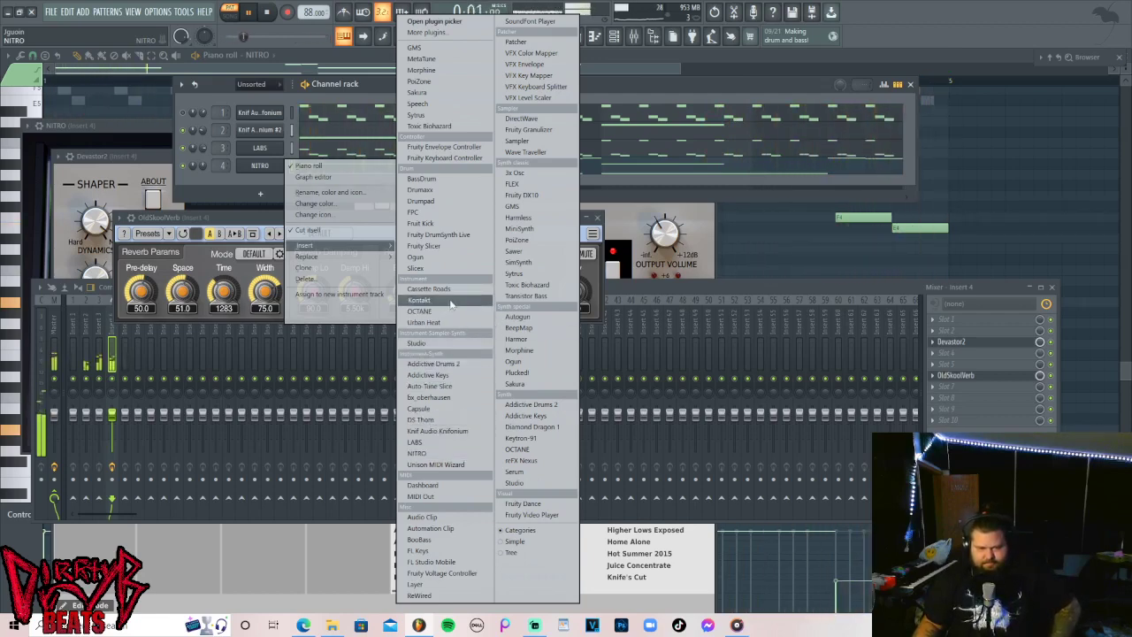
{"action": "left_click", "coordinate": [522, 471]}
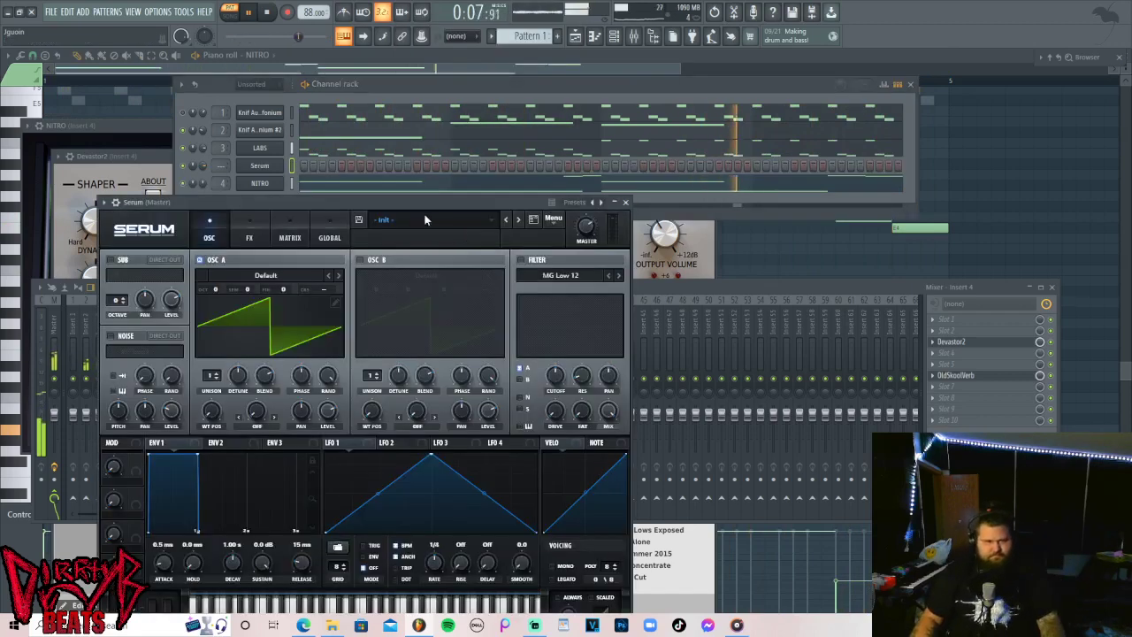
{"action": "left_click", "coordinate": [425, 220]}
{"action": "mouse_move", "coordinate": [416, 352]}
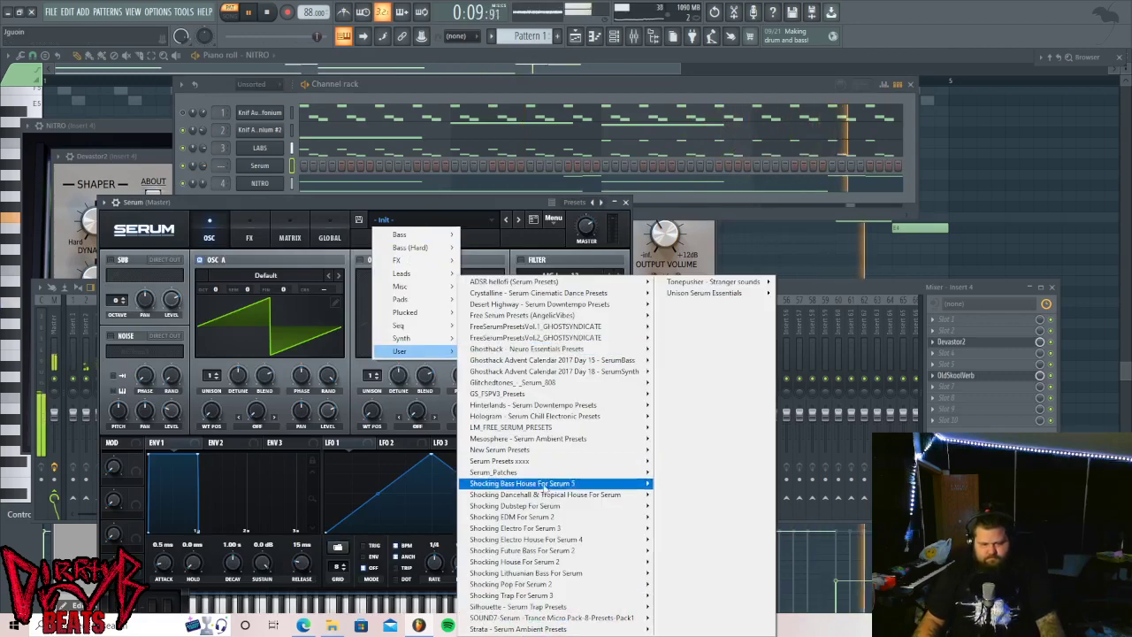
{"action": "mouse_move", "coordinate": [534, 473]}
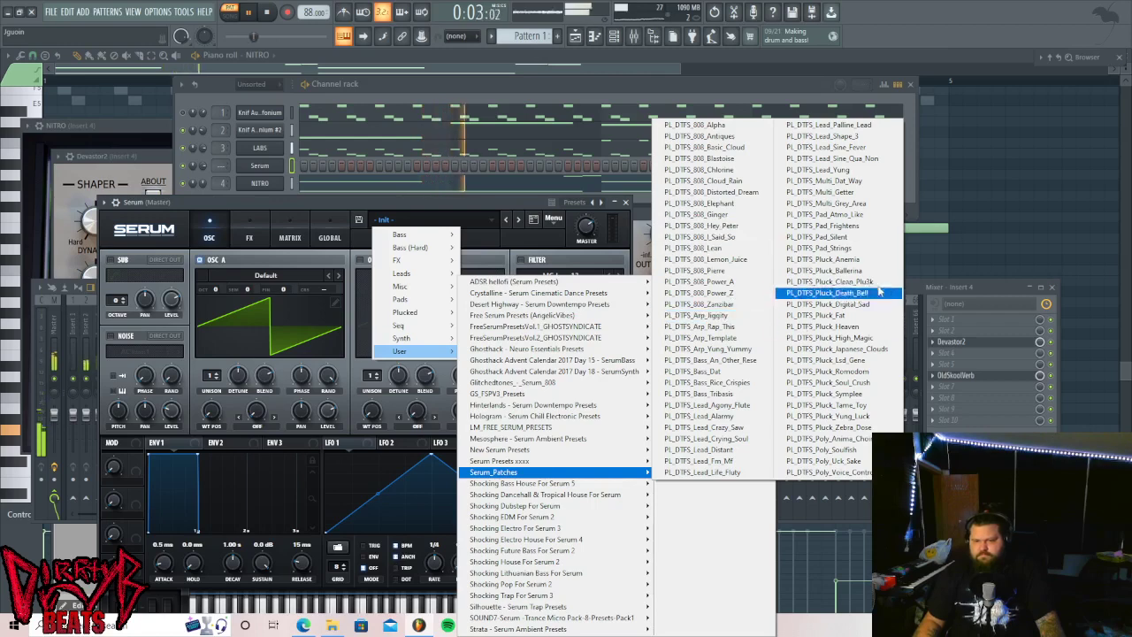
{"action": "left_click", "coordinate": [847, 292]}
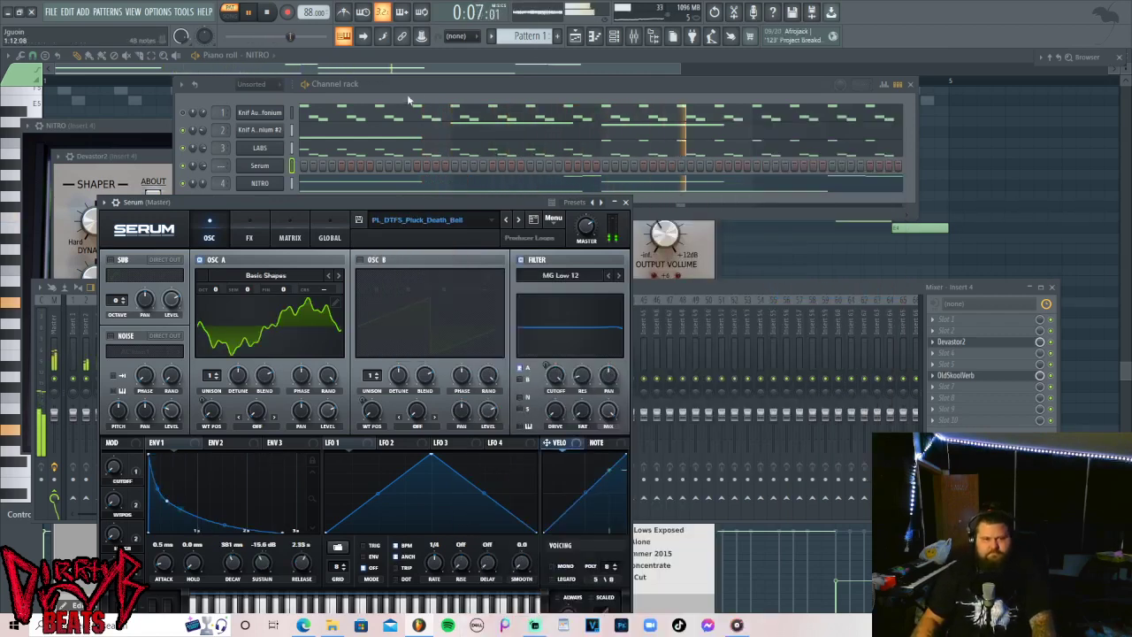
In Serum's piano roll, fill the first half of bar 1 with eighth notes A3, E4, F4 and A4, and restart playback.
{"action": "right_click", "coordinate": [276, 164]}
{"action": "left_click", "coordinate": [327, 166]}
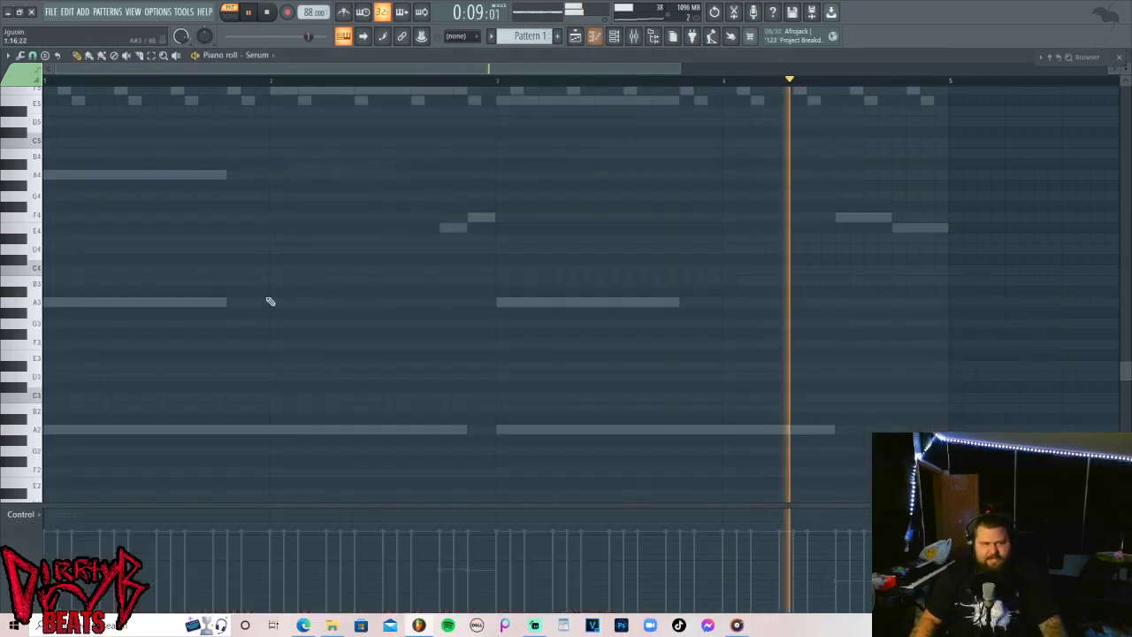
{"action": "left_click", "coordinate": [71, 301]}
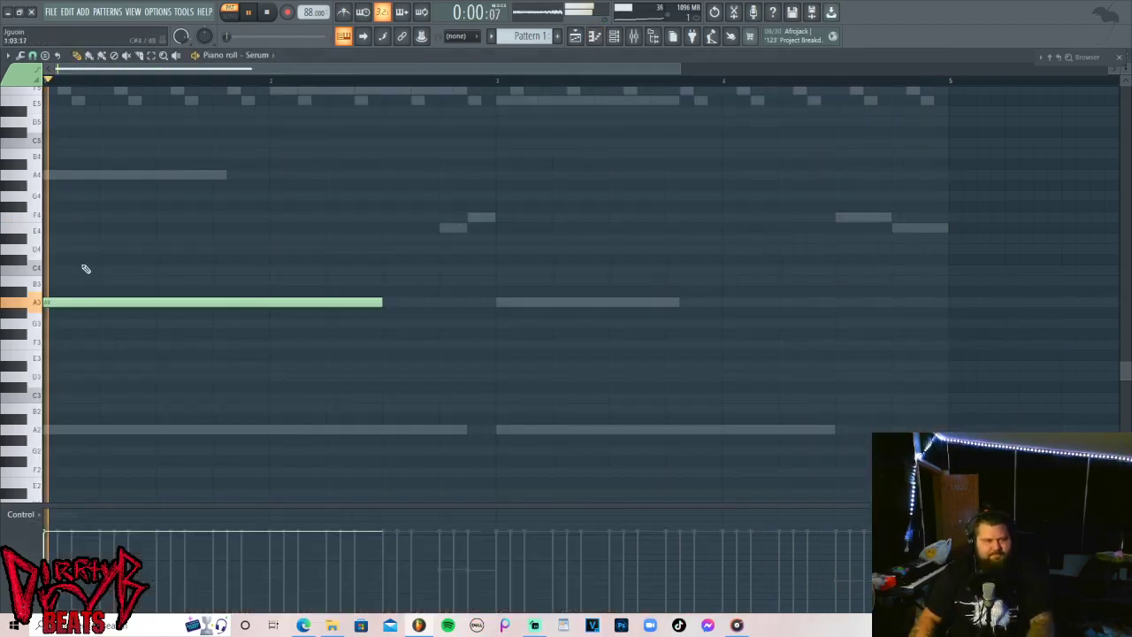
{"action": "left_click_drag", "start_coordinate": [71, 264], "coordinate": [72, 315]}
{"action": "right_click", "coordinate": [91, 302]}
{"action": "key", "text": "space"}
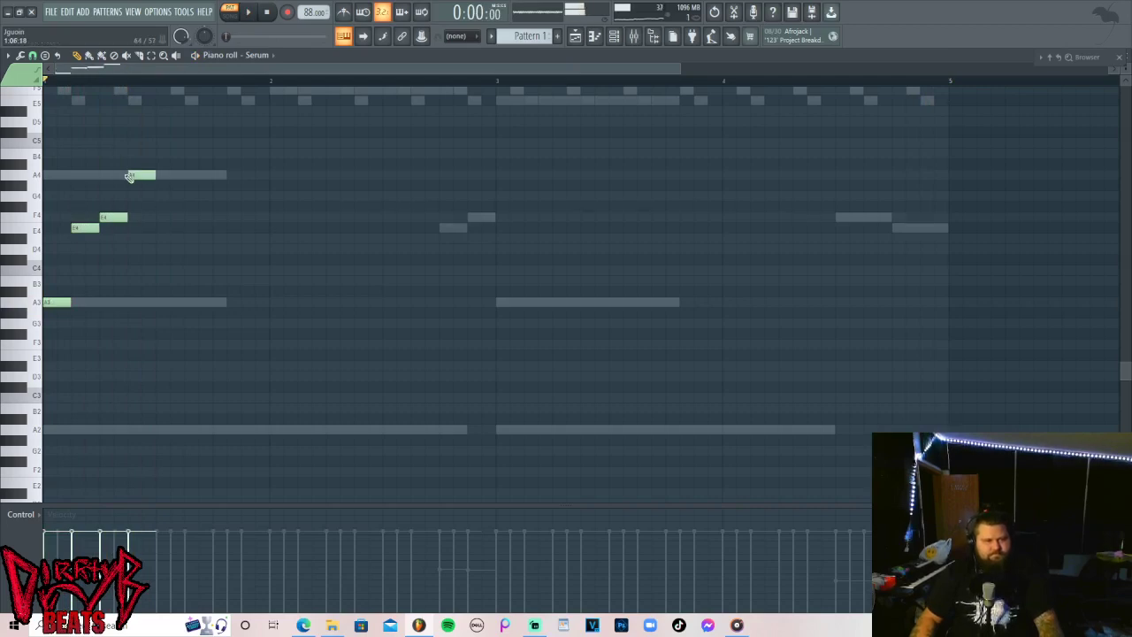
{"action": "key", "text": "space"}
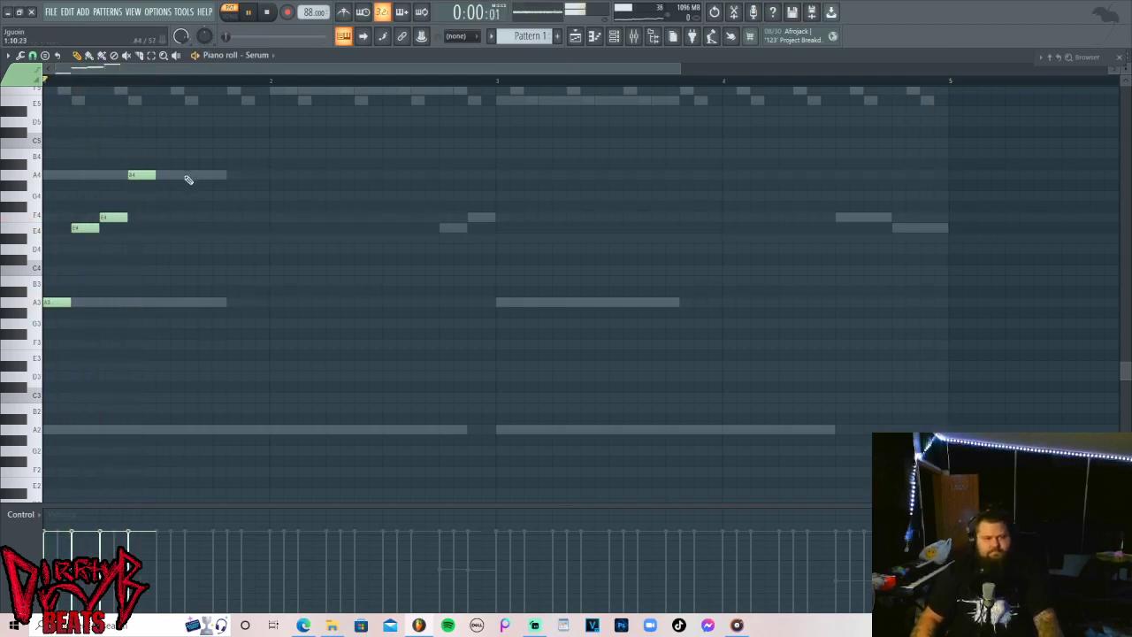
Fill the second half of bar 1 with eighth notes F5, E5, A4 and F4.
{"action": "scroll", "coordinate": [177, 186], "scroll_direction": "up", "scroll_amount": 4}
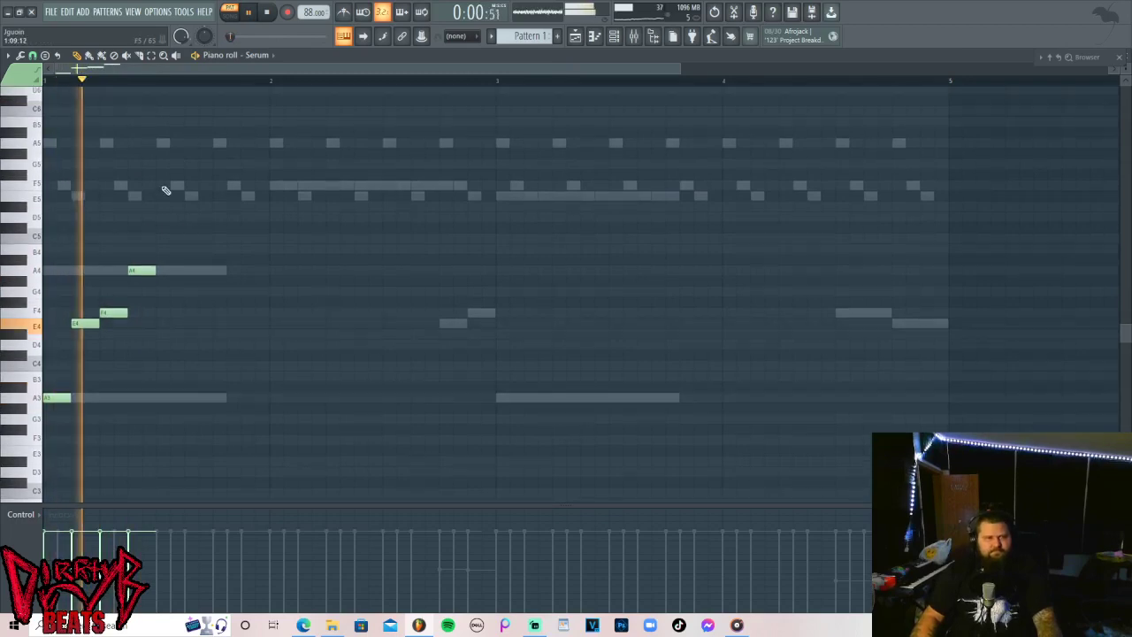
{"action": "left_click", "coordinate": [163, 185]}
{"action": "left_click", "coordinate": [190, 195]}
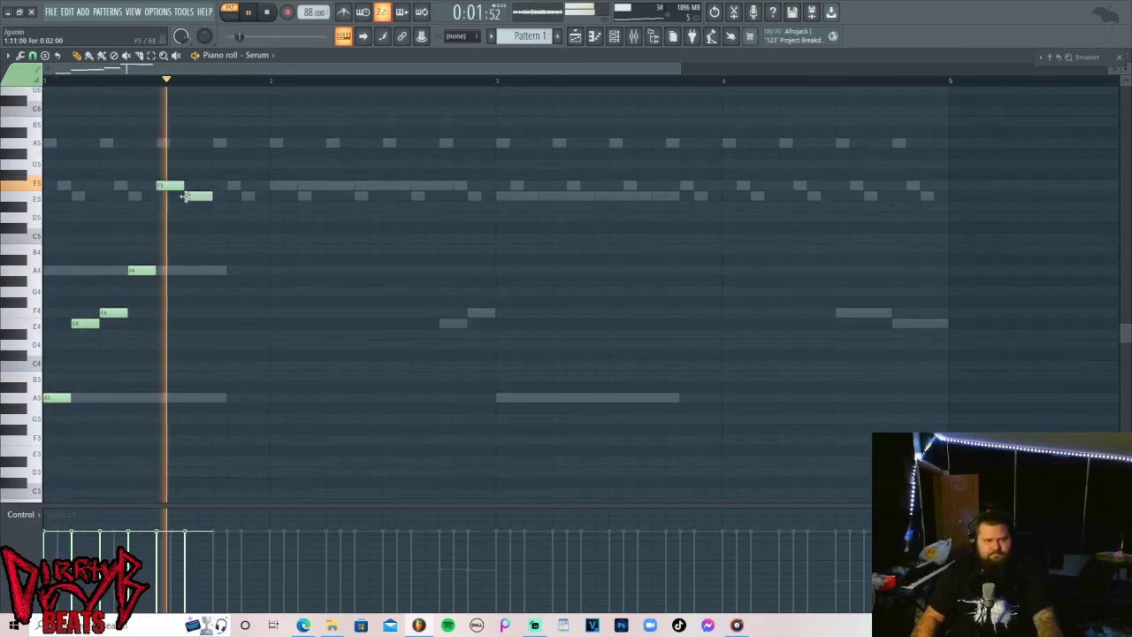
{"action": "left_click", "coordinate": [223, 271]}
{"action": "left_click", "coordinate": [247, 313]}
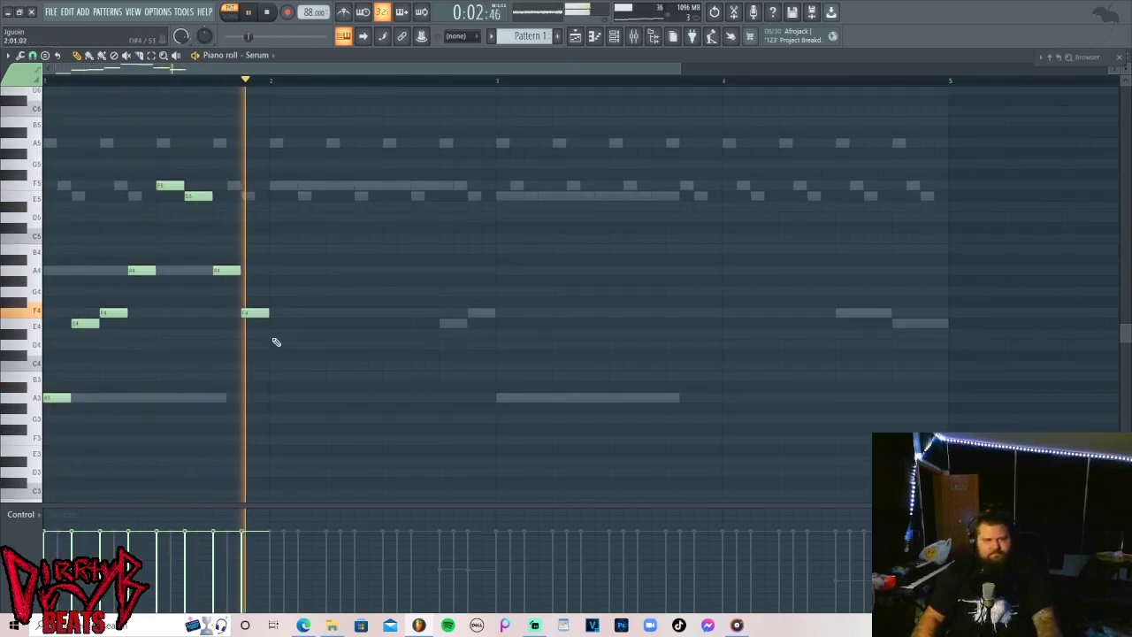
Duplicate the bar 1 phrase to fill four bars, aligning the bar 3 and 4 copies to bar 3 and raising them to start on A4.
{"action": "left_click_drag", "start_coordinate": [350, 141], "coordinate": [54, 418]}
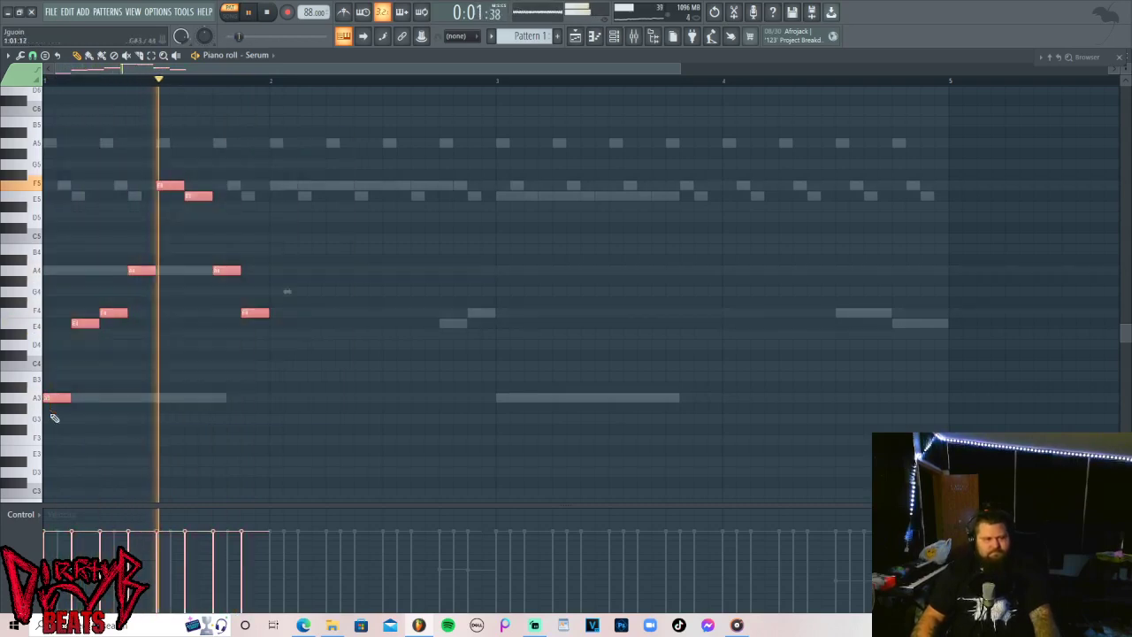
{"action": "key", "text": "ctrl+b"}
{"action": "left_click_drag", "start_coordinate": [631, 489], "coordinate": [6, 69]}
{"action": "key", "text": "ctrl+b"}
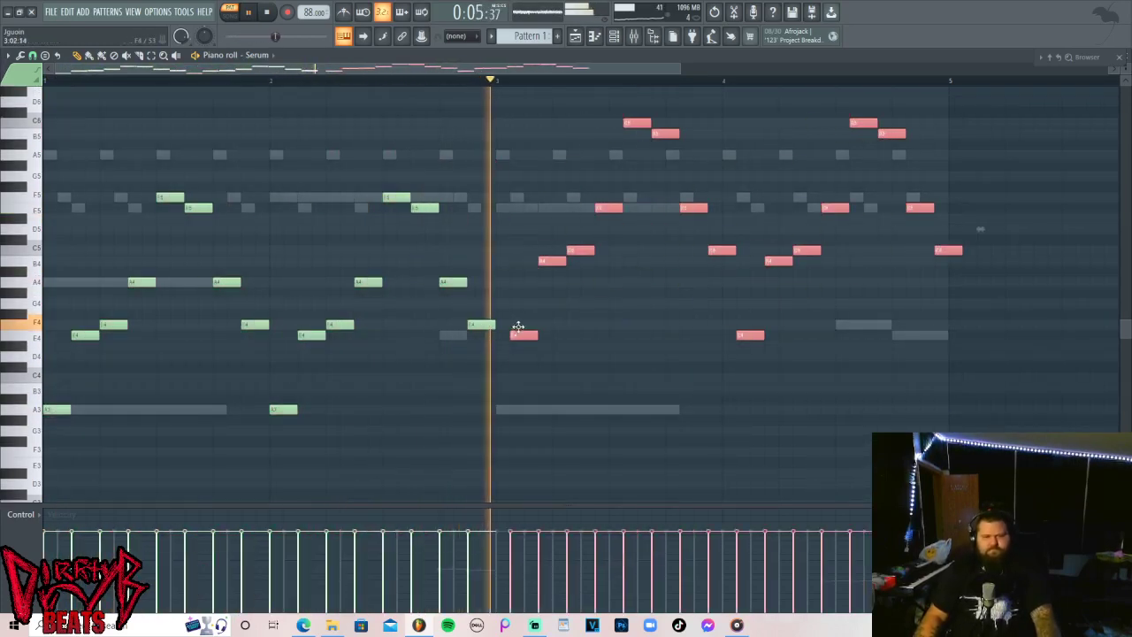
{"action": "left_click_drag", "start_coordinate": [518, 327], "coordinate": [505, 328]}
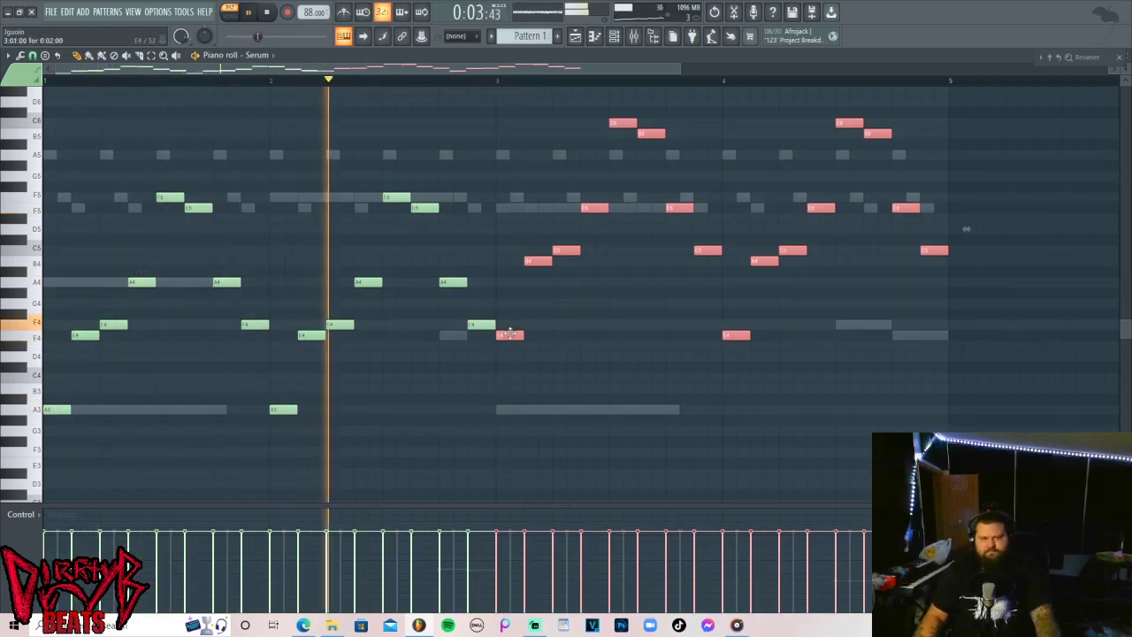
{"action": "left_click_drag", "start_coordinate": [509, 333], "coordinate": [525, 283]}
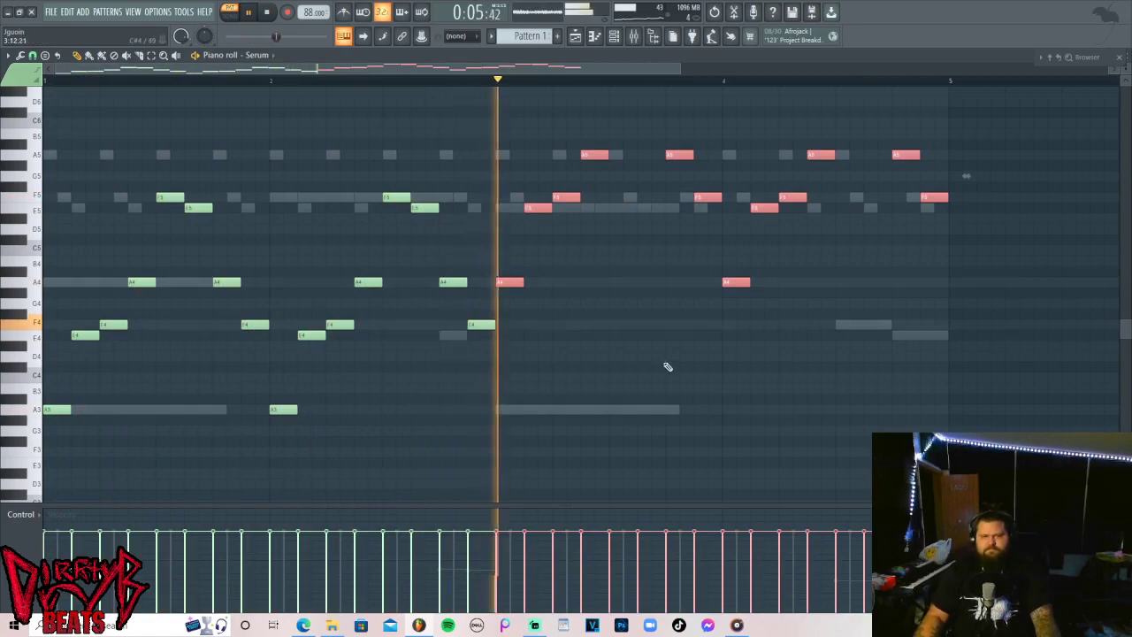
Load the Nasty Flute preset in the first Knifonium channel and slightly raise that channel's volume in the channel rack.
{"action": "left_click", "coordinate": [577, 37]}
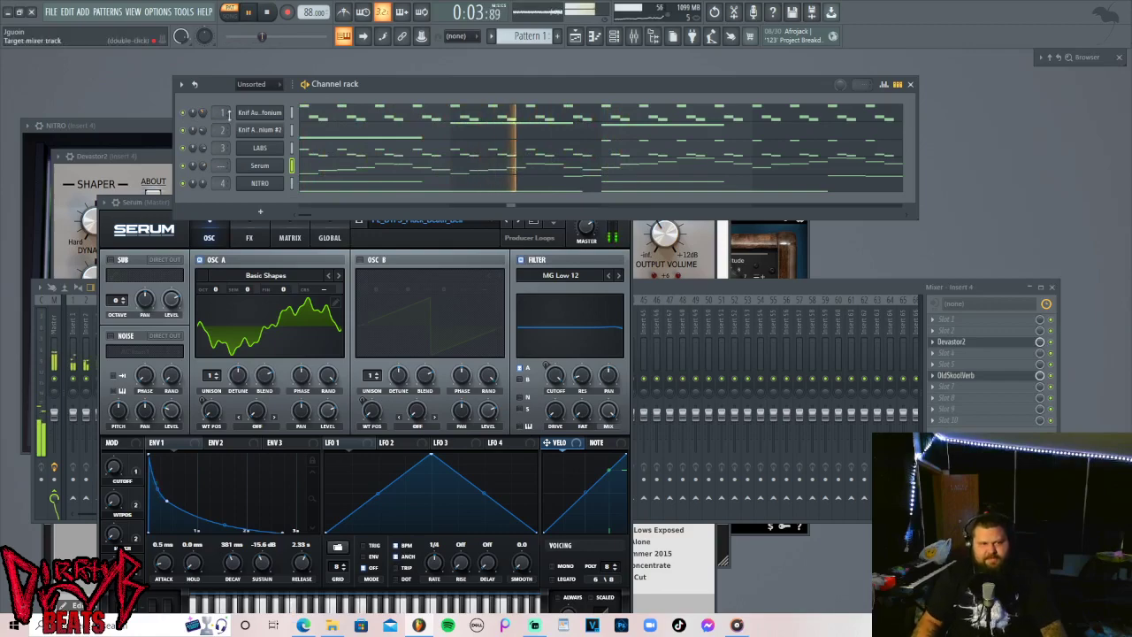
{"action": "key", "text": "space"}
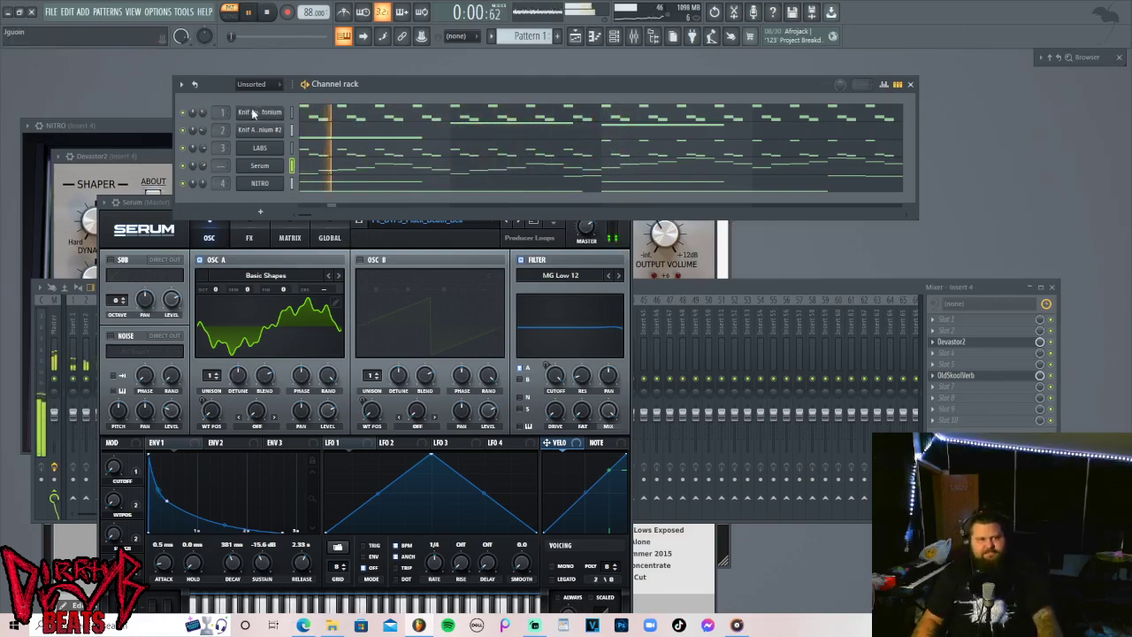
{"action": "left_click", "coordinate": [255, 114]}
{"action": "left_click", "coordinate": [403, 217]}
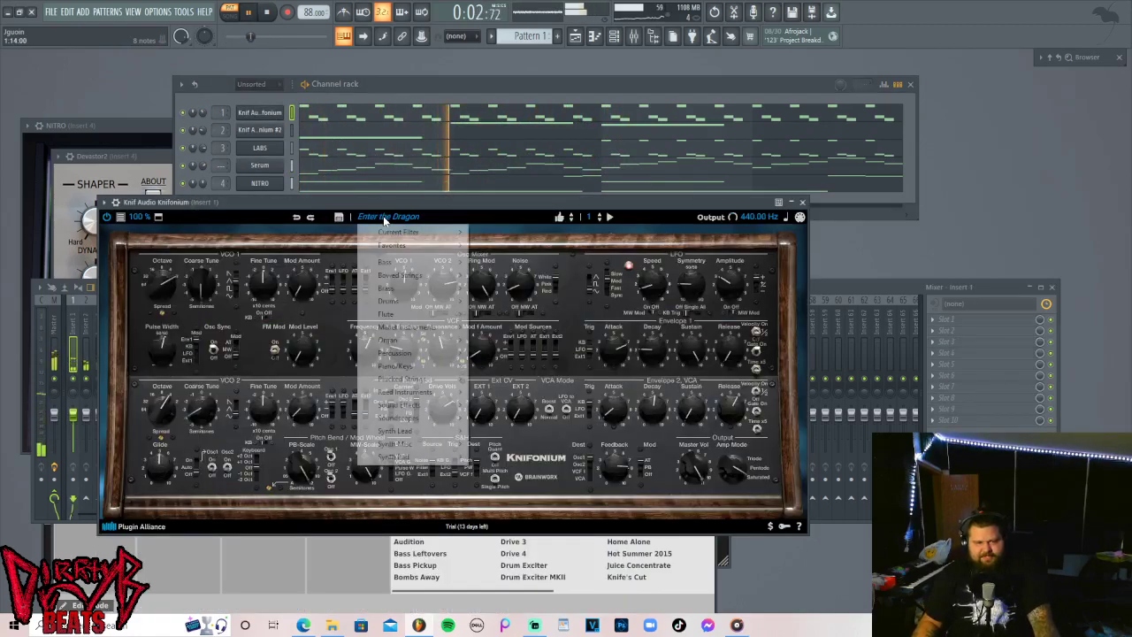
{"action": "mouse_move", "coordinate": [398, 314]}
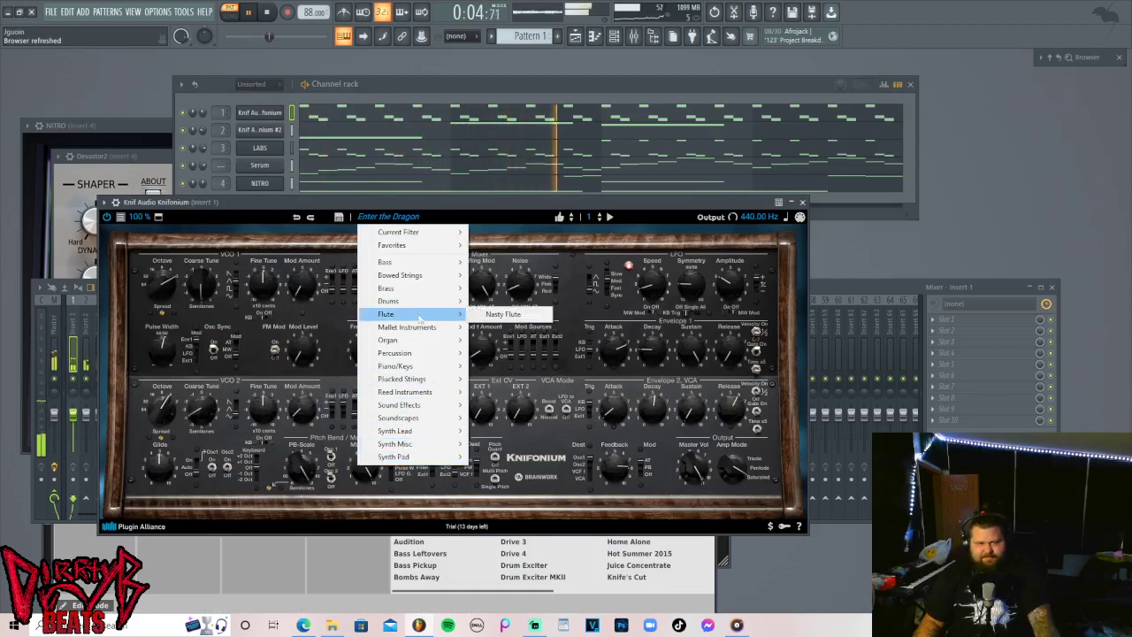
{"action": "left_click", "coordinate": [493, 316]}
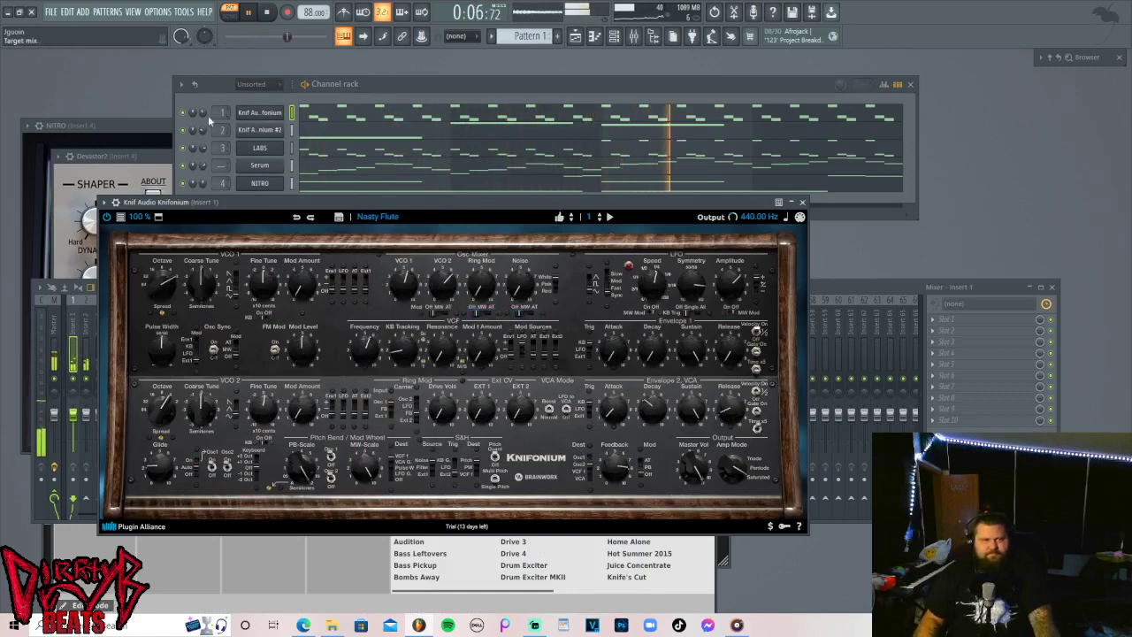
{"action": "left_click_drag", "start_coordinate": [203, 113], "coordinate": [203, 109]}
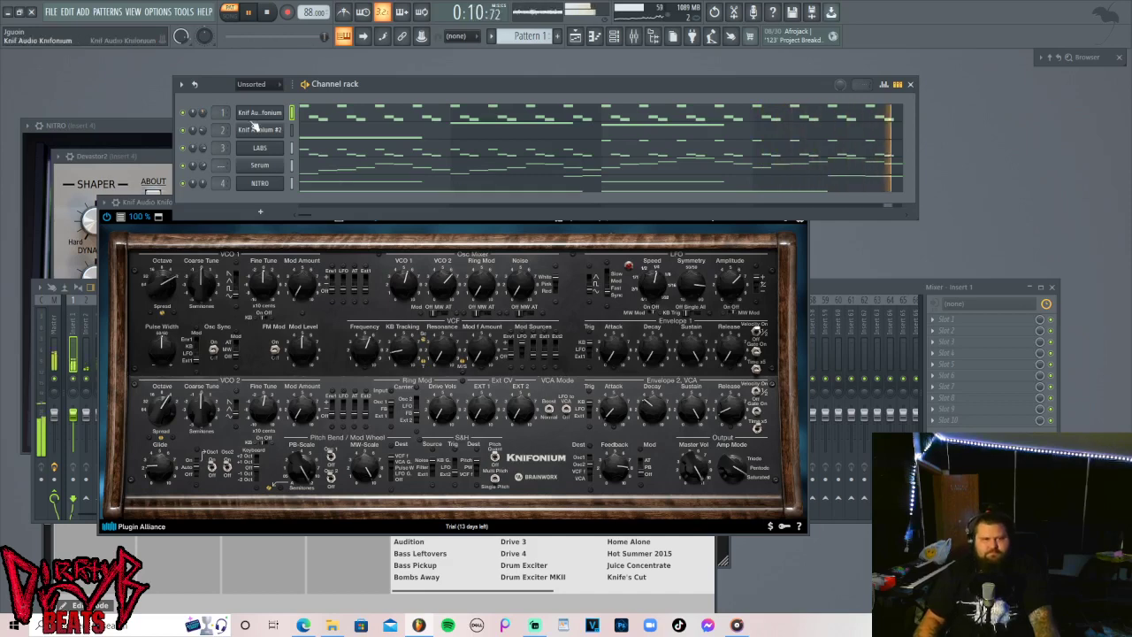
Replace the instrument on the first Knifonium channel with OCTANE.
{"action": "right_click", "coordinate": [261, 115]}
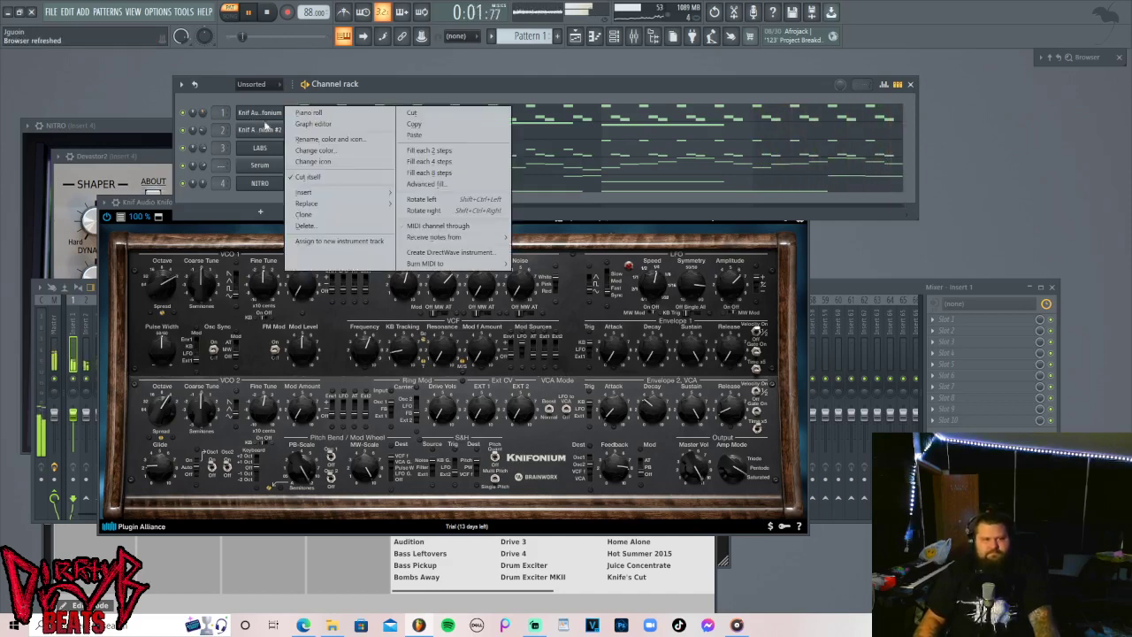
{"action": "mouse_move", "coordinate": [338, 212]}
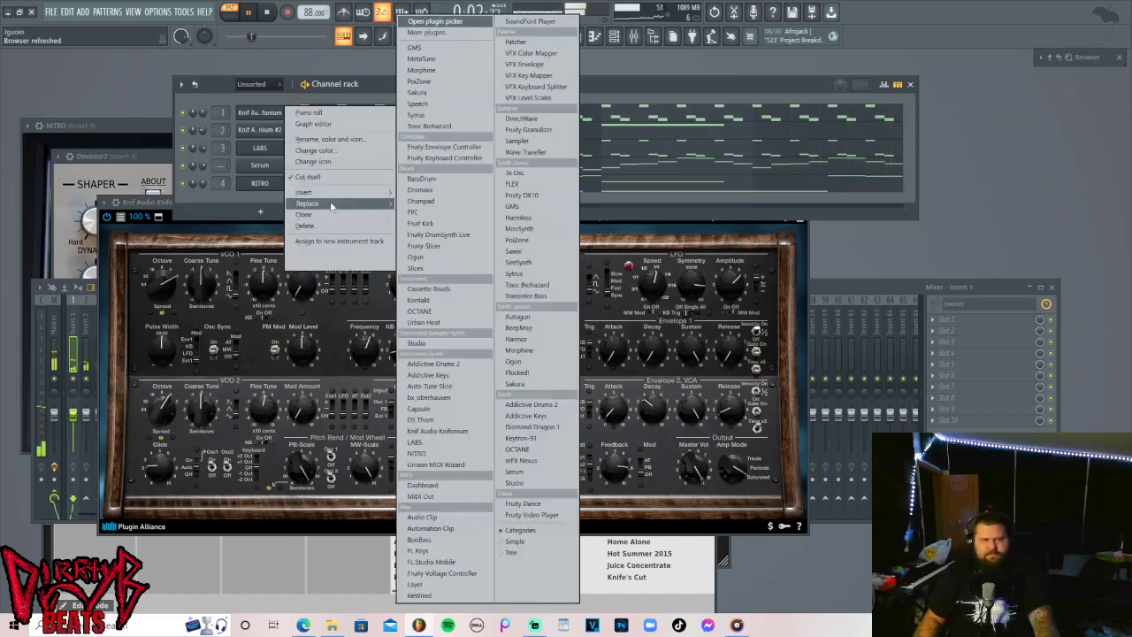
{"action": "left_click", "coordinate": [534, 451]}
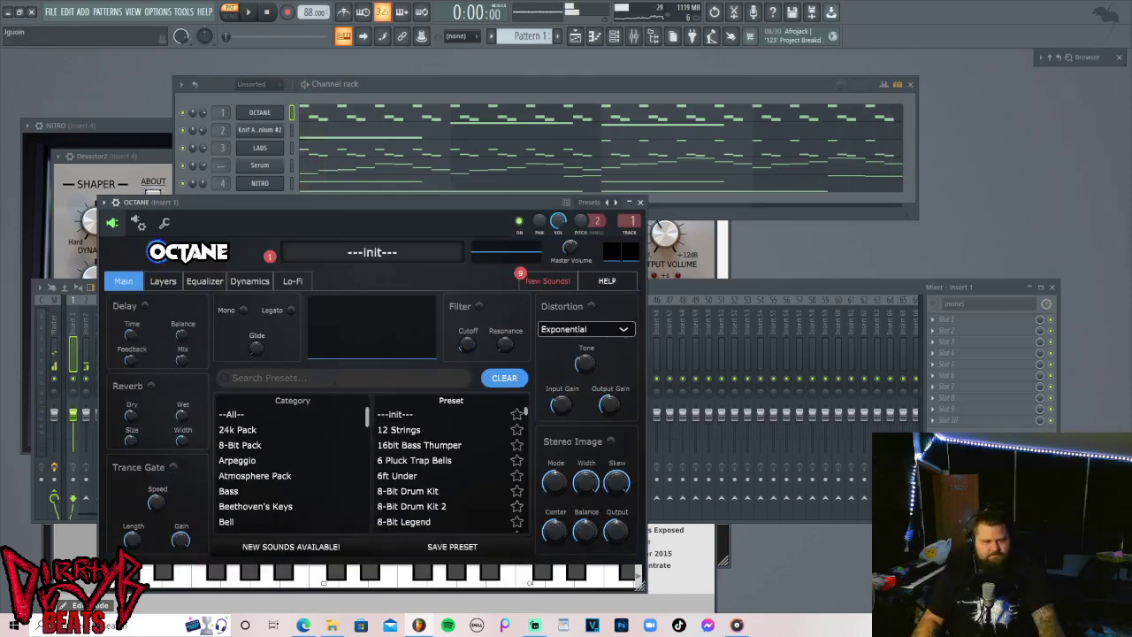
Browse OCTANE's Gas Pack category, load the Festival Beez preset and play the pattern with it.
{"action": "scroll", "coordinate": [292, 504], "scroll_direction": "down", "scroll_amount": 2}
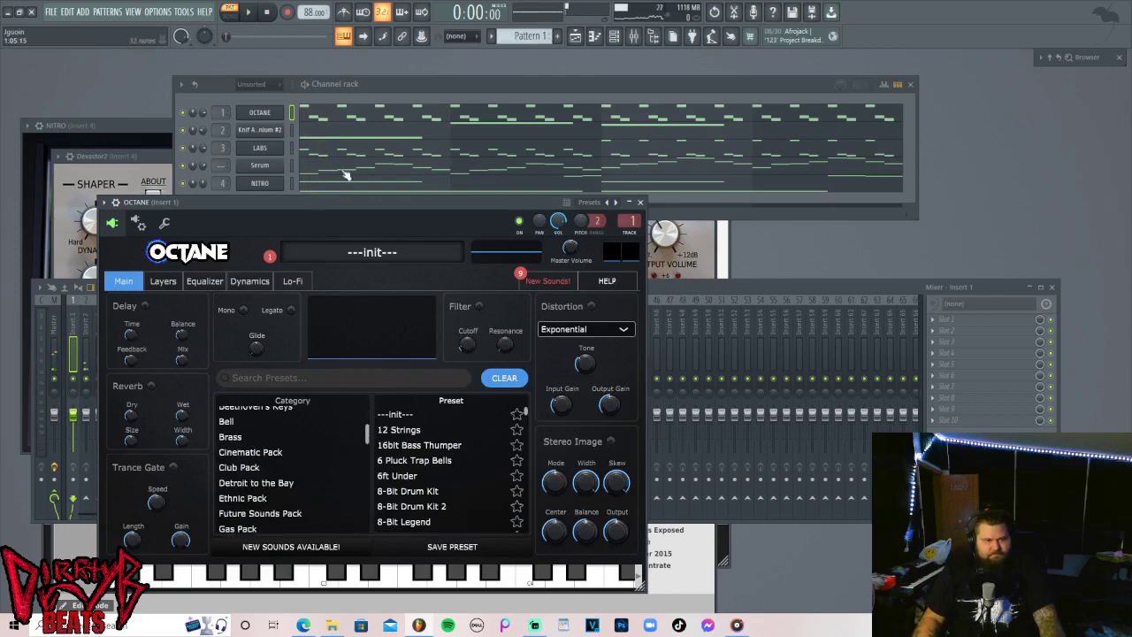
{"action": "scroll", "coordinate": [255, 481], "scroll_direction": "up", "scroll_amount": 1}
{"action": "scroll", "coordinate": [256, 480], "scroll_direction": "down", "scroll_amount": 2}
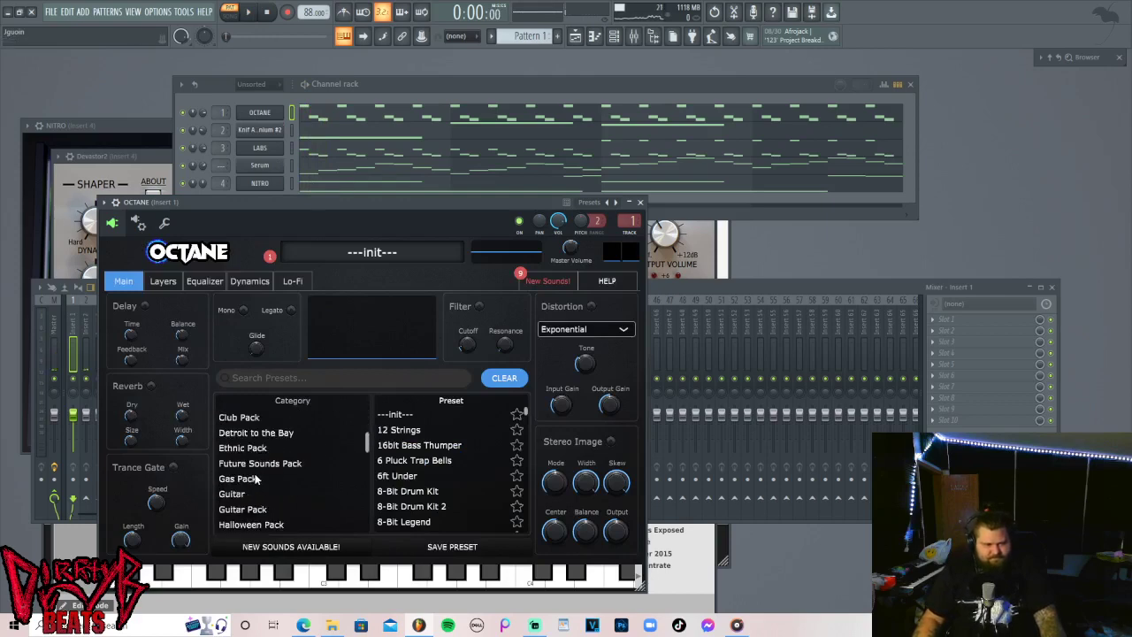
{"action": "scroll", "coordinate": [249, 425], "scroll_direction": "up", "scroll_amount": 1}
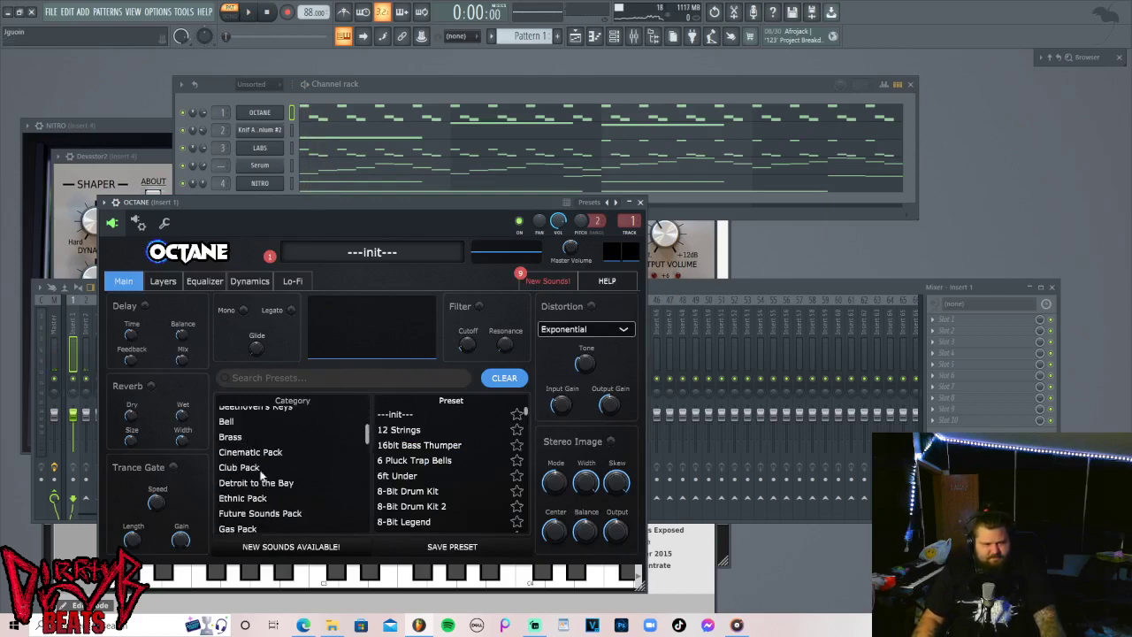
{"action": "scroll", "coordinate": [260, 486], "scroll_direction": "down", "scroll_amount": 2}
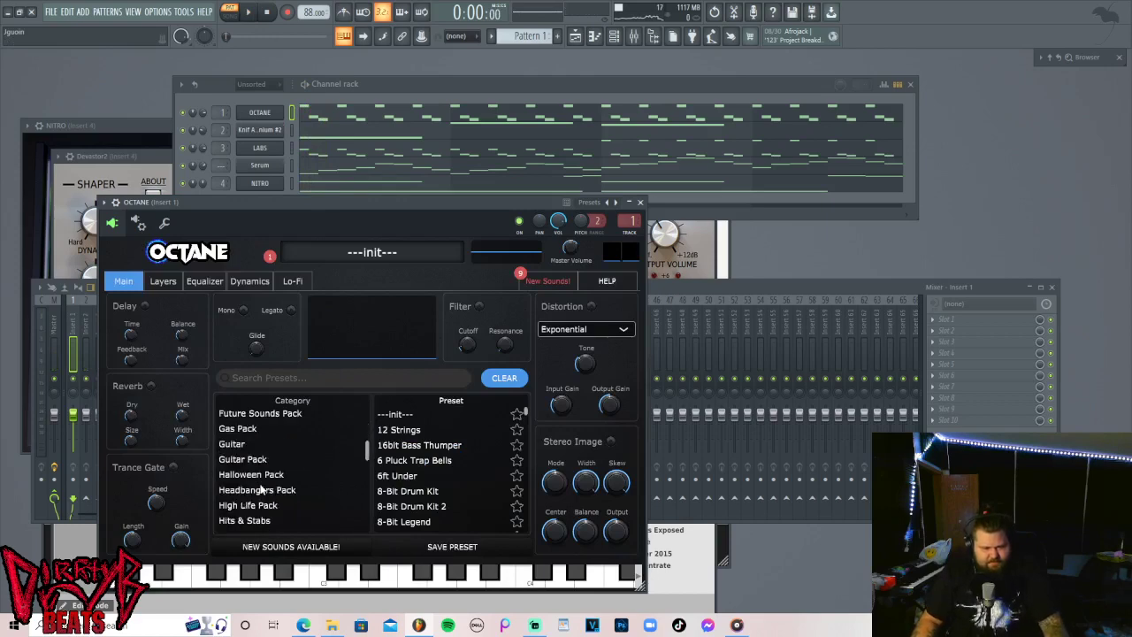
{"action": "left_click", "coordinate": [245, 427]}
{"action": "scroll", "coordinate": [407, 522], "scroll_direction": "down", "scroll_amount": 10}
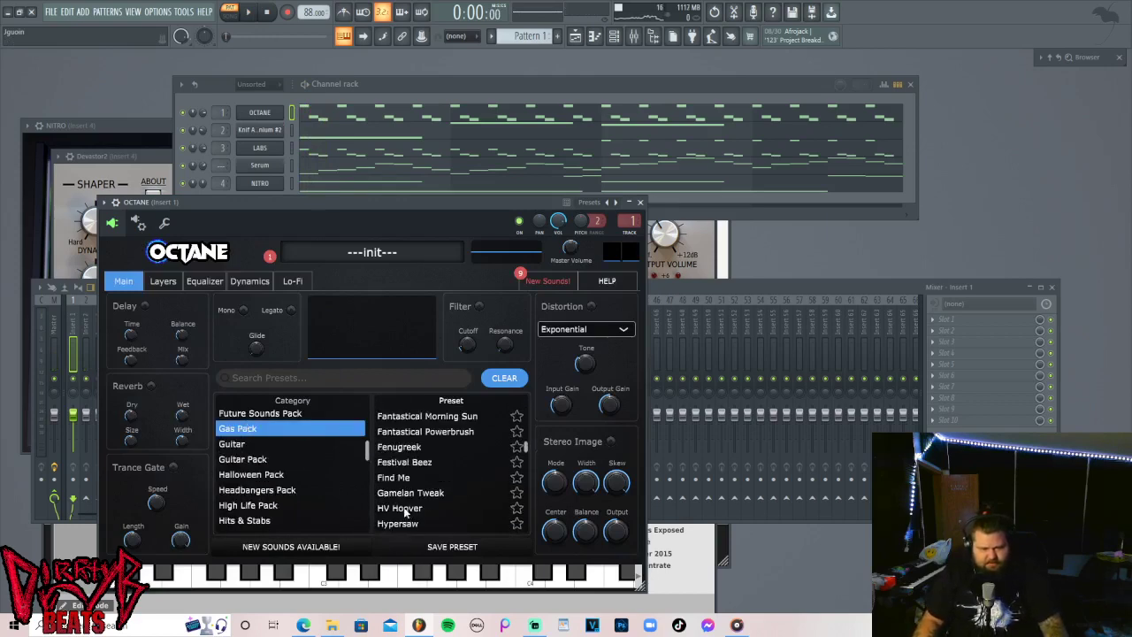
{"action": "left_click", "coordinate": [419, 465]}
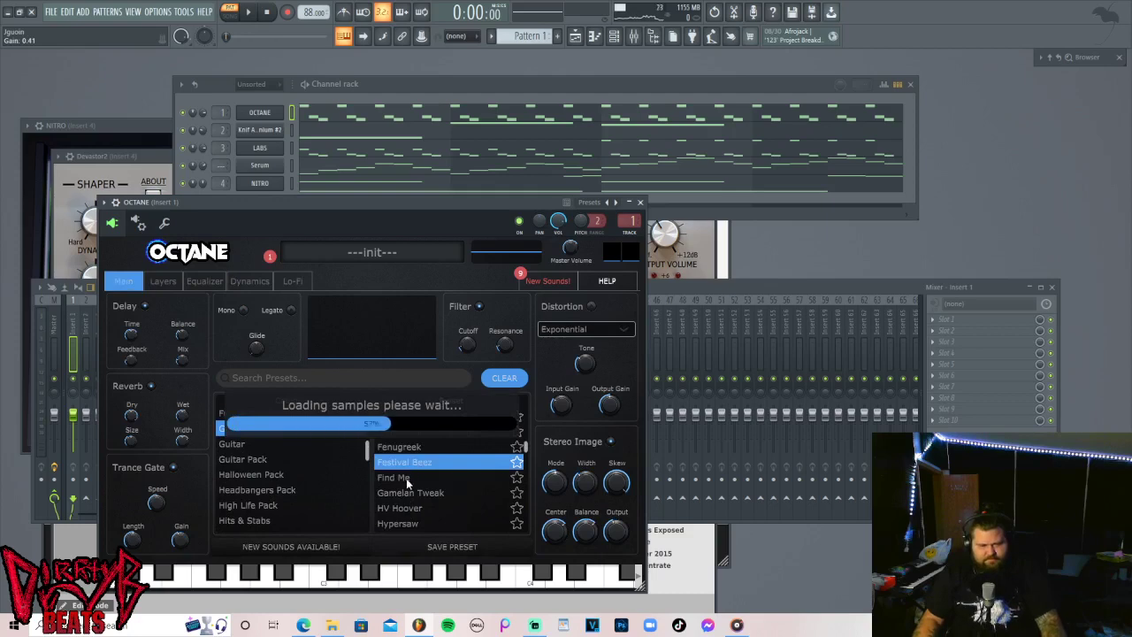
{"action": "key", "text": "space"}
{"action": "left_click", "coordinate": [428, 83]}
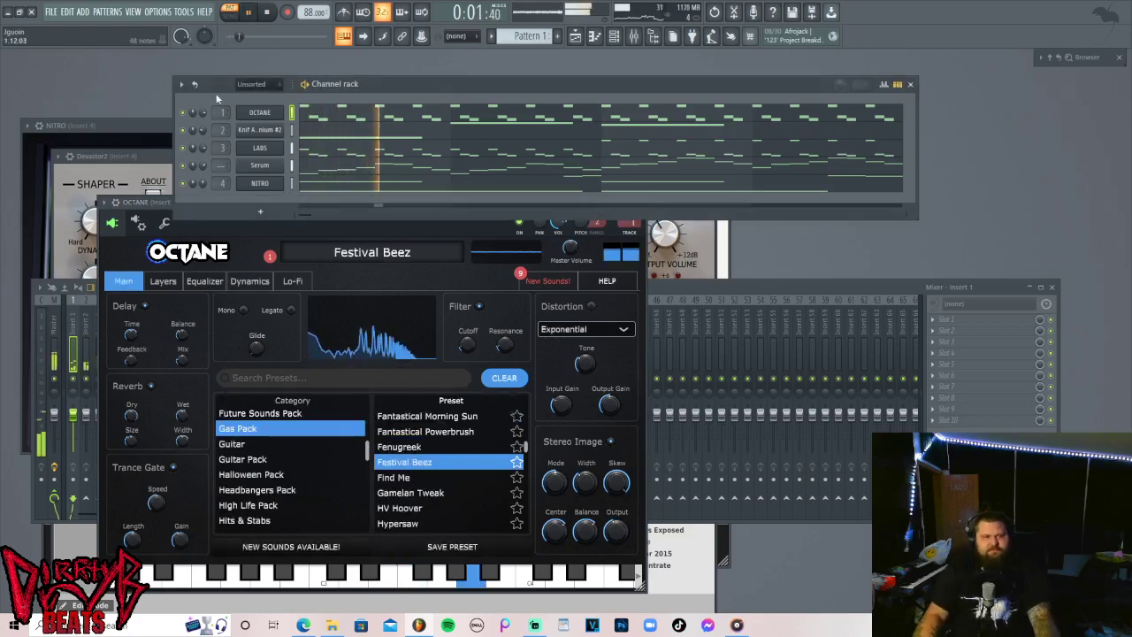
Audition the OCTANE channel in solo, release the solo and replay the pattern with all channels.
{"action": "key", "text": "space"}
{"action": "right_click", "coordinate": [184, 112]}
{"action": "left_click", "coordinate": [199, 118]}
{"action": "key", "text": "space"}
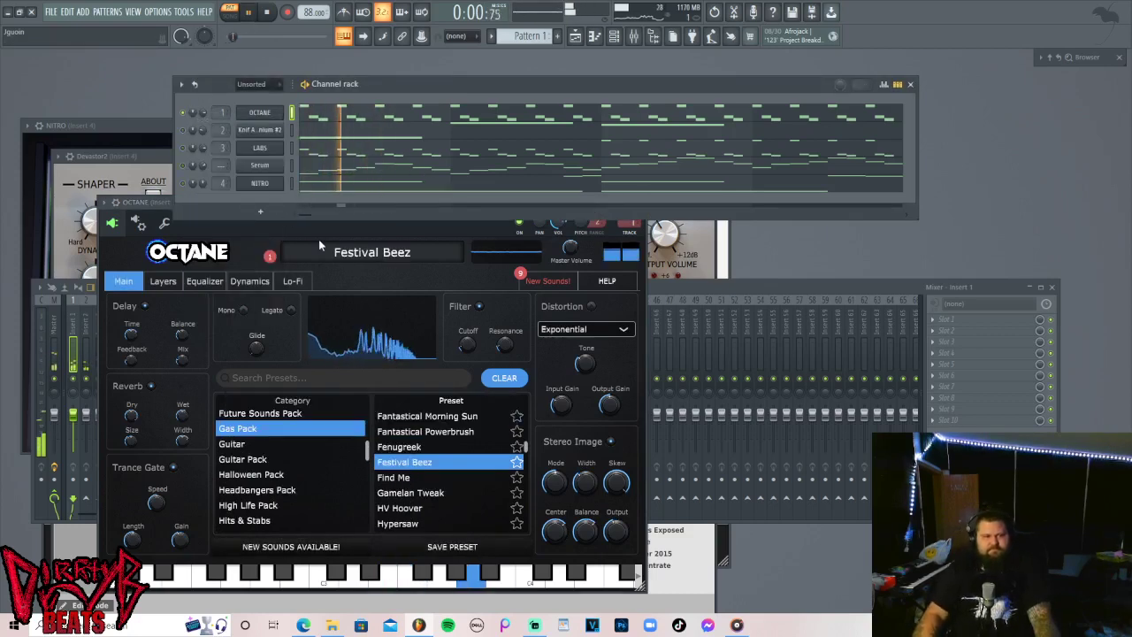
{"action": "right_click", "coordinate": [182, 112]}
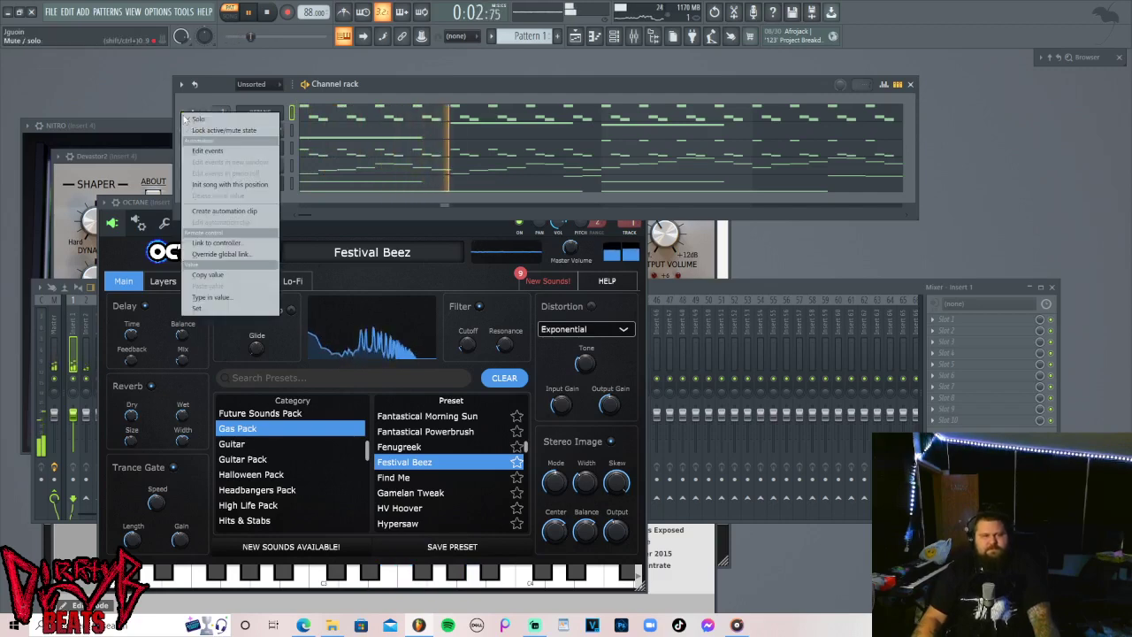
{"action": "left_click", "coordinate": [196, 120]}
{"action": "key", "text": "space"}
{"action": "key", "text": "space"}
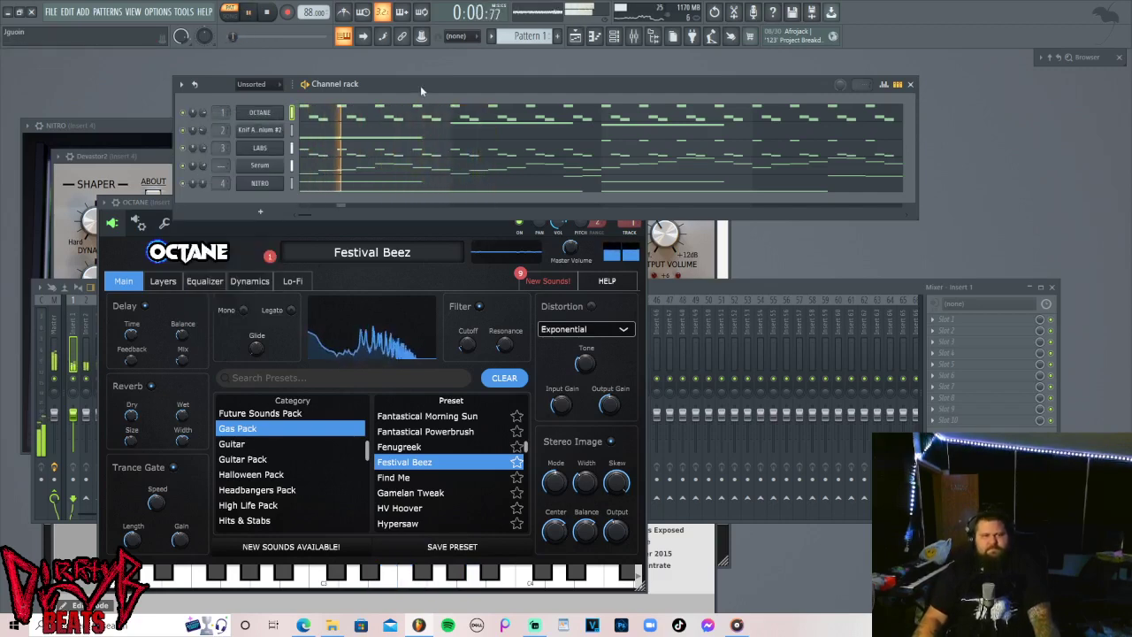
Solo the LABS channel with NITRO also left unmuted, and restart playback.
{"action": "key", "text": "space"}
{"action": "right_click", "coordinate": [183, 147]}
{"action": "left_click", "coordinate": [191, 153]}
{"action": "key", "text": "space"}
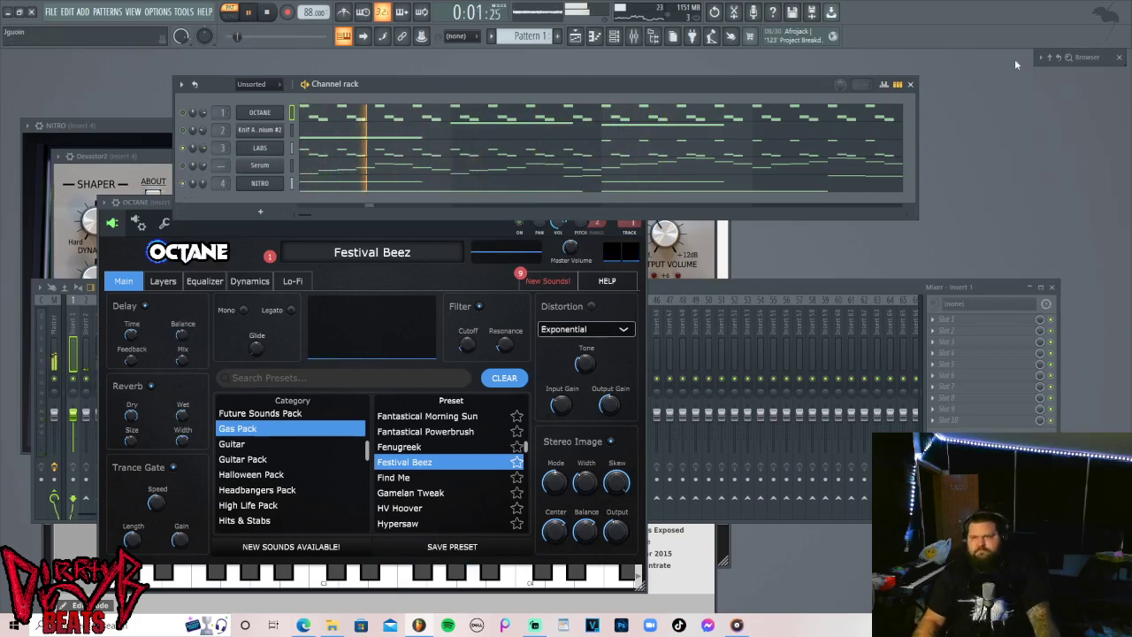
Open the Iconic Boom Bap sample folder inside LOOPS 2019 on the E: drive.
{"action": "mouse_move", "coordinate": [1043, 57]}
{"action": "left_click", "coordinate": [973, 239]}
{"action": "left_click", "coordinate": [976, 218]}
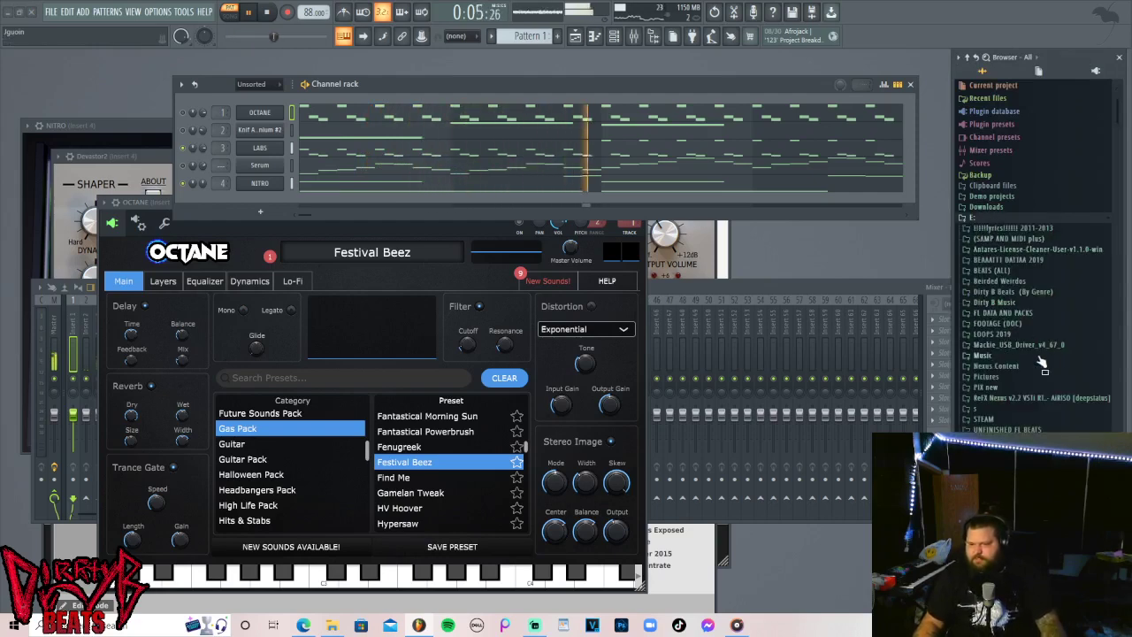
{"action": "scroll", "coordinate": [1008, 283], "scroll_direction": "down", "scroll_amount": 4}
{"action": "left_click", "coordinate": [1008, 221]}
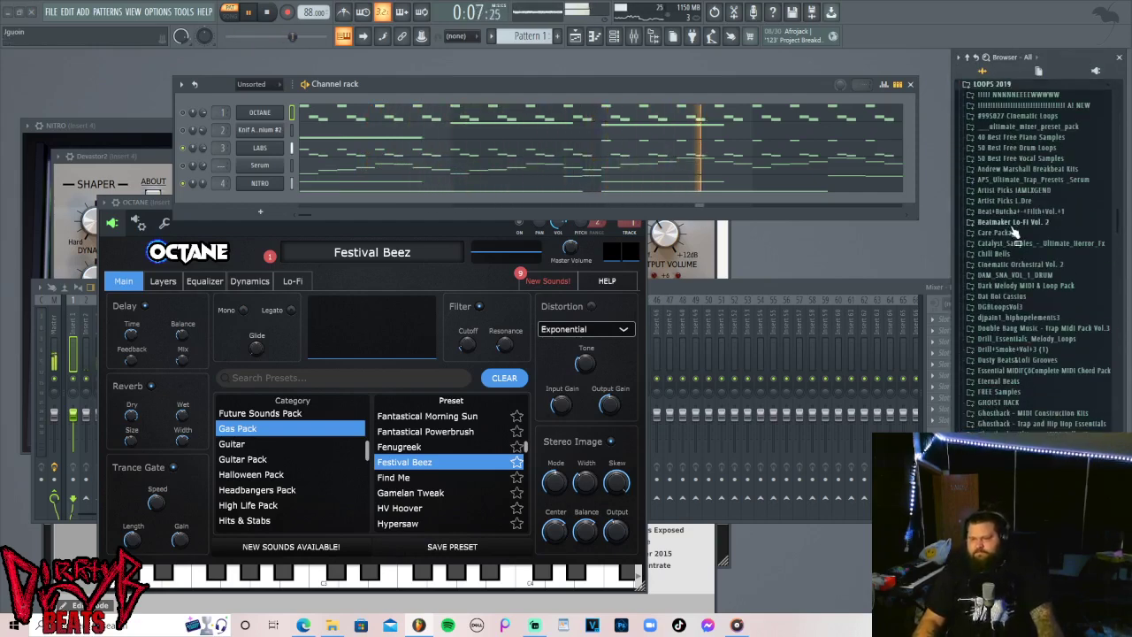
{"action": "scroll", "coordinate": [1018, 248], "scroll_direction": "down", "scroll_amount": 18}
{"action": "scroll", "coordinate": [1030, 293], "scroll_direction": "up", "scroll_amount": 6}
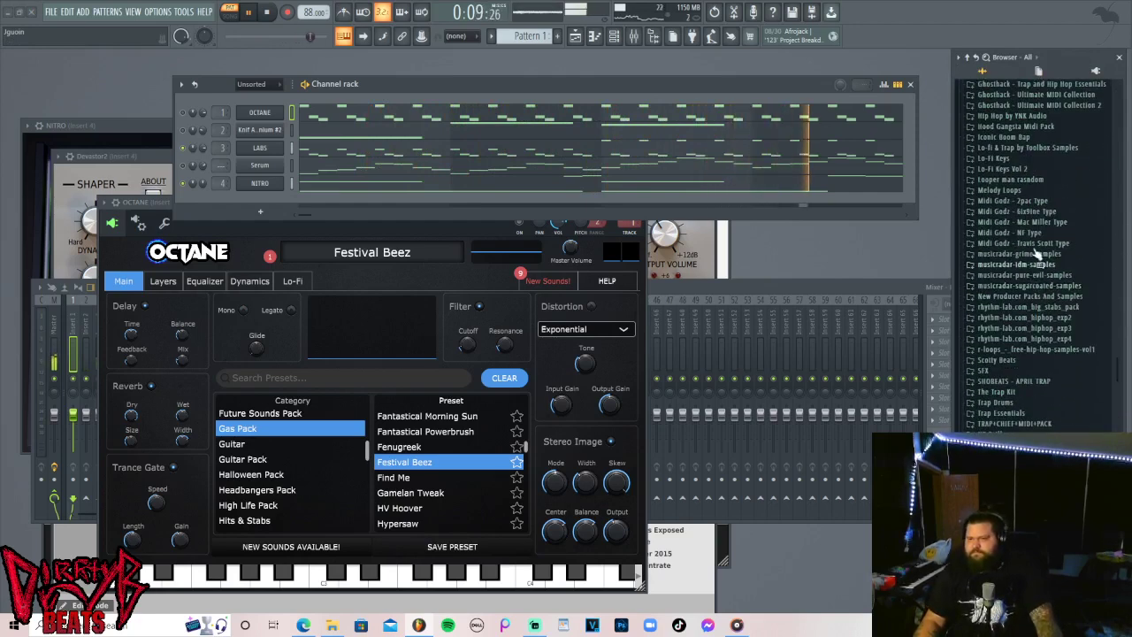
{"action": "left_click", "coordinate": [1033, 139]}
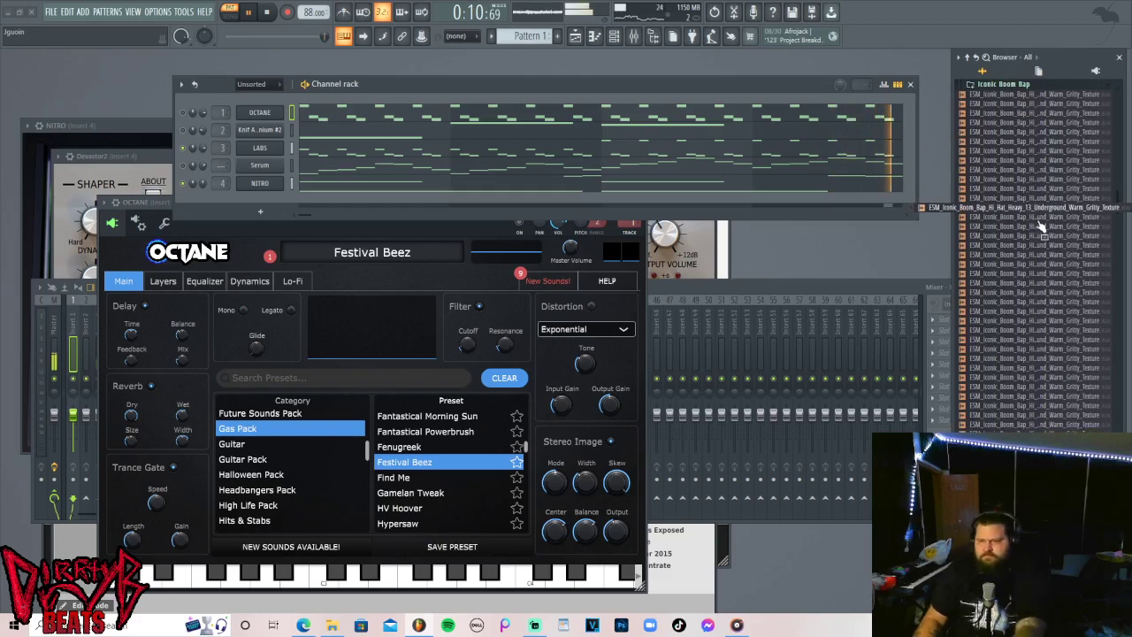
Load the ESM_Iconic_Boom_Bap_Hi_Hat_Heavy_18 sample into a new channel and fill every 2 steps.
{"action": "scroll", "coordinate": [1033, 221], "scroll_direction": "down", "scroll_amount": 5}
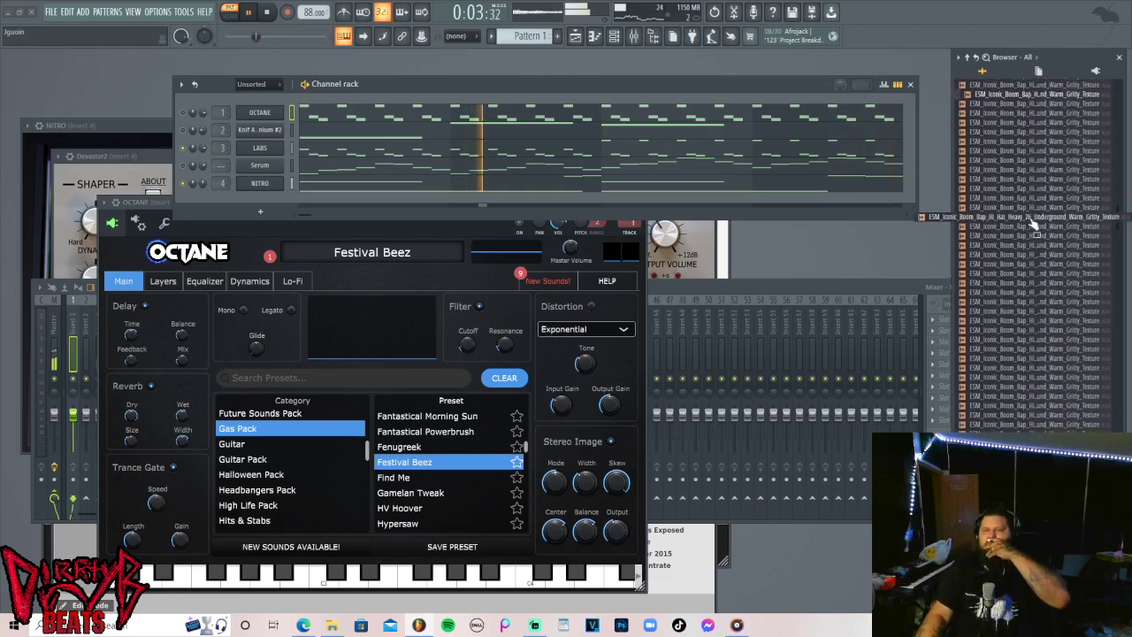
{"action": "right_click", "coordinate": [1027, 148]}
{"action": "left_click", "coordinate": [1029, 152]}
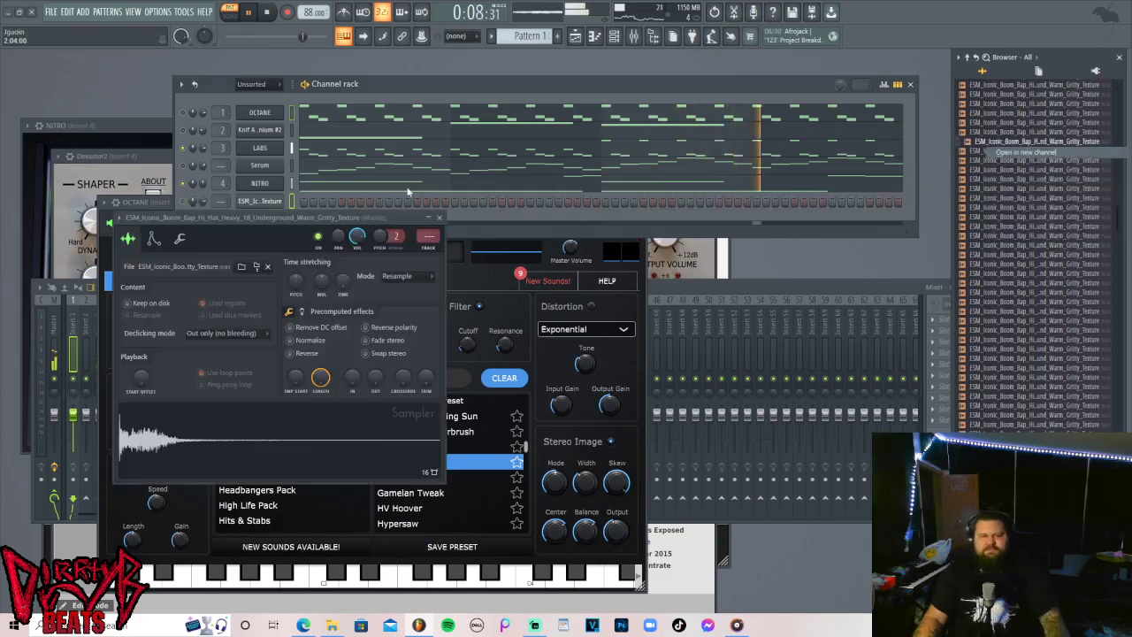
{"action": "right_click", "coordinate": [260, 200]}
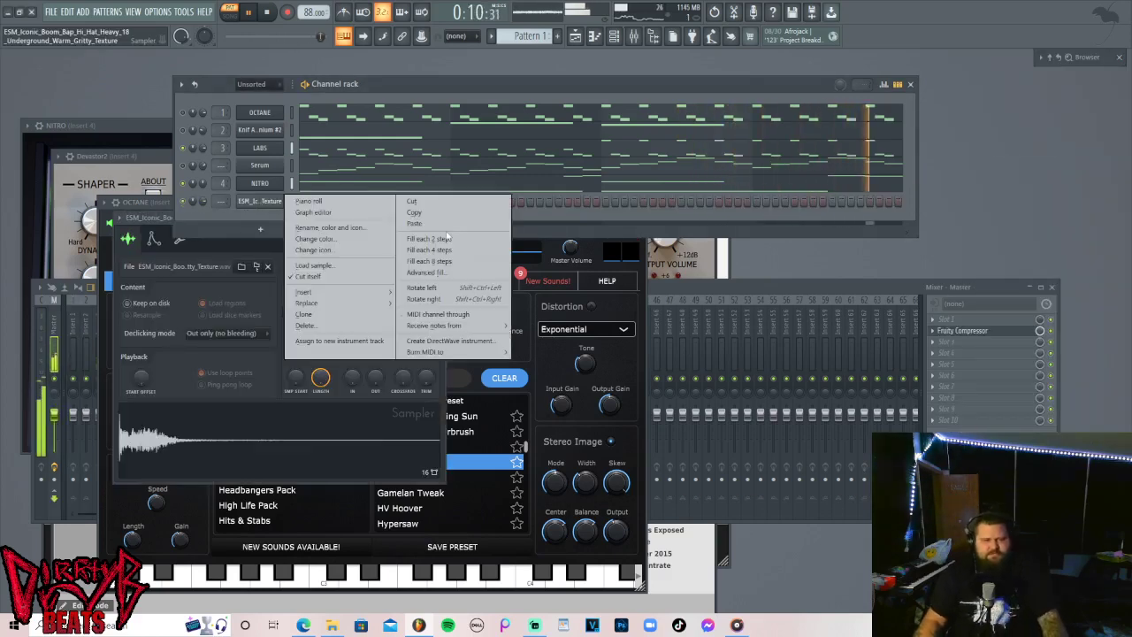
{"action": "left_click", "coordinate": [446, 239]}
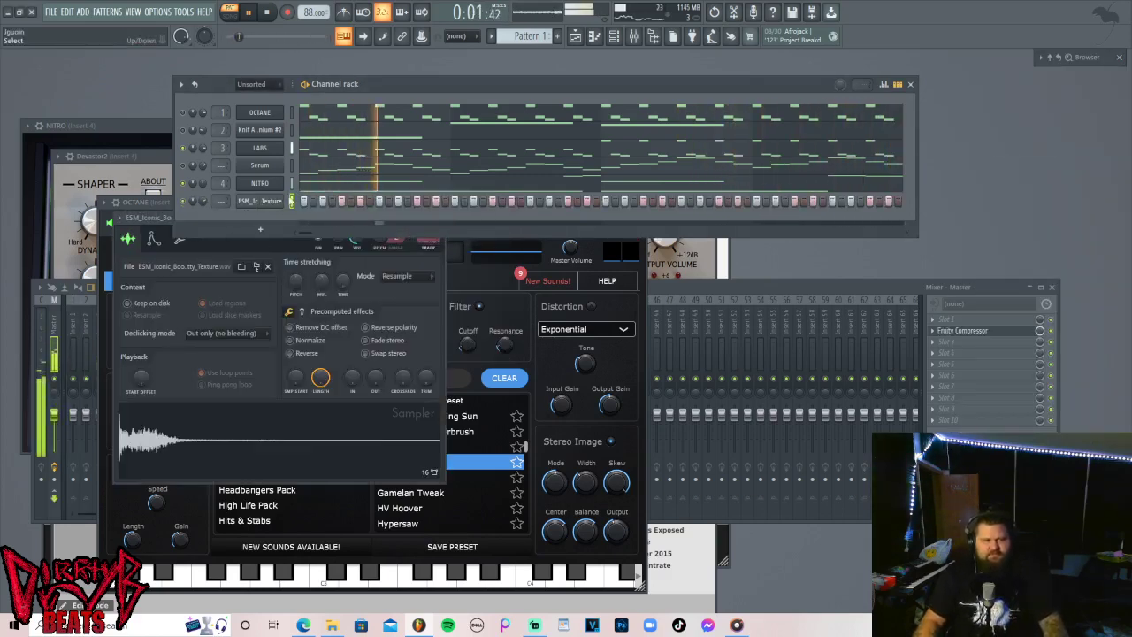
Raise the heavy hi-hat channel's time shift slightly and fill the last four steps of bar 4.
{"action": "left_click", "coordinate": [268, 202]}
{"action": "left_click", "coordinate": [265, 202]}
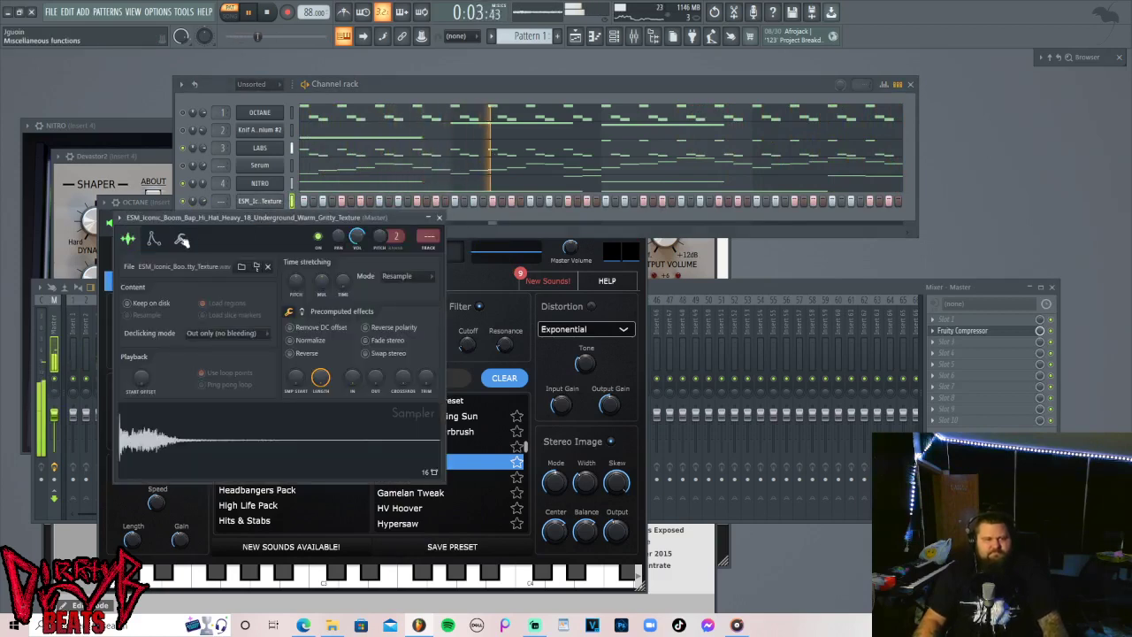
{"action": "left_click", "coordinate": [180, 238]}
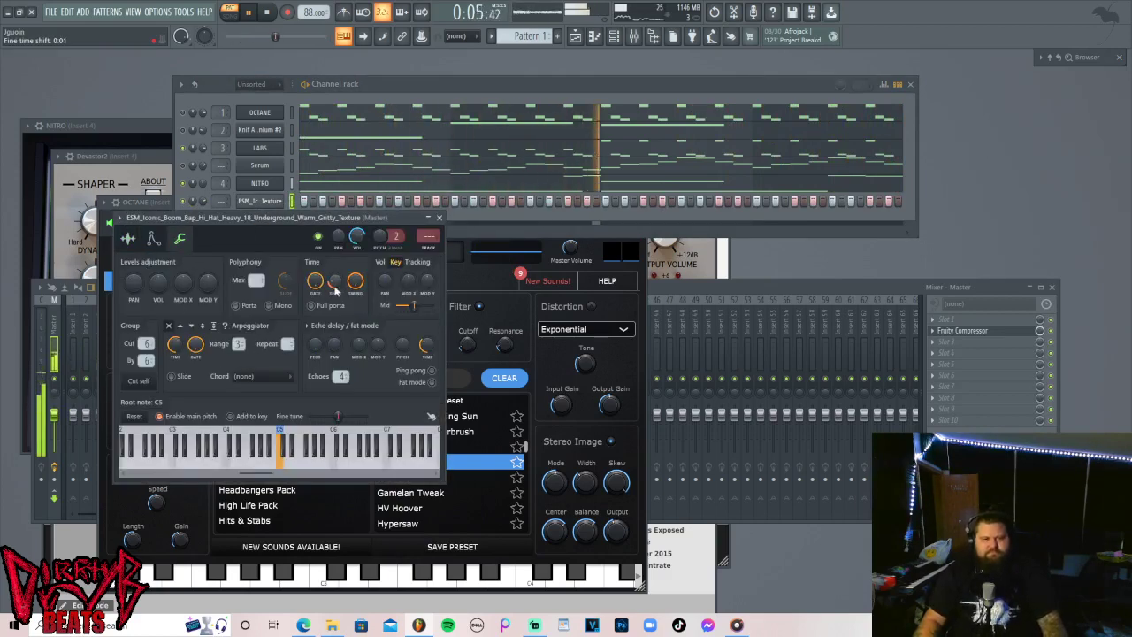
{"action": "left_click", "coordinate": [532, 88]}
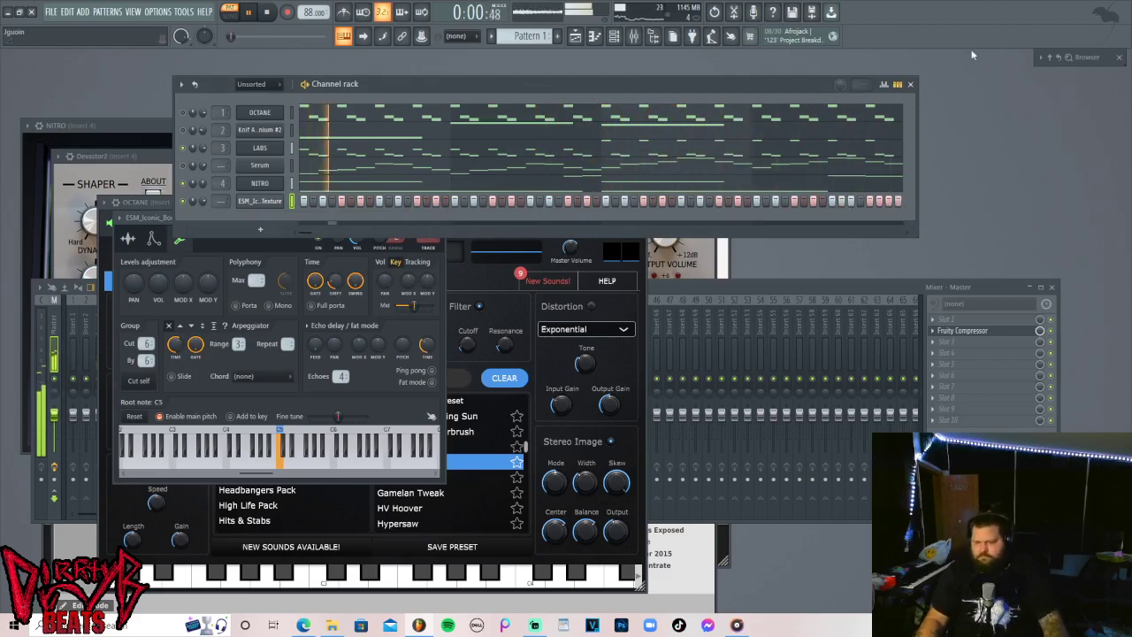
Open the heavy hi-hat's piano roll and examine its note pan and note velocity controls.
{"action": "mouse_move", "coordinate": [1080, 55]}
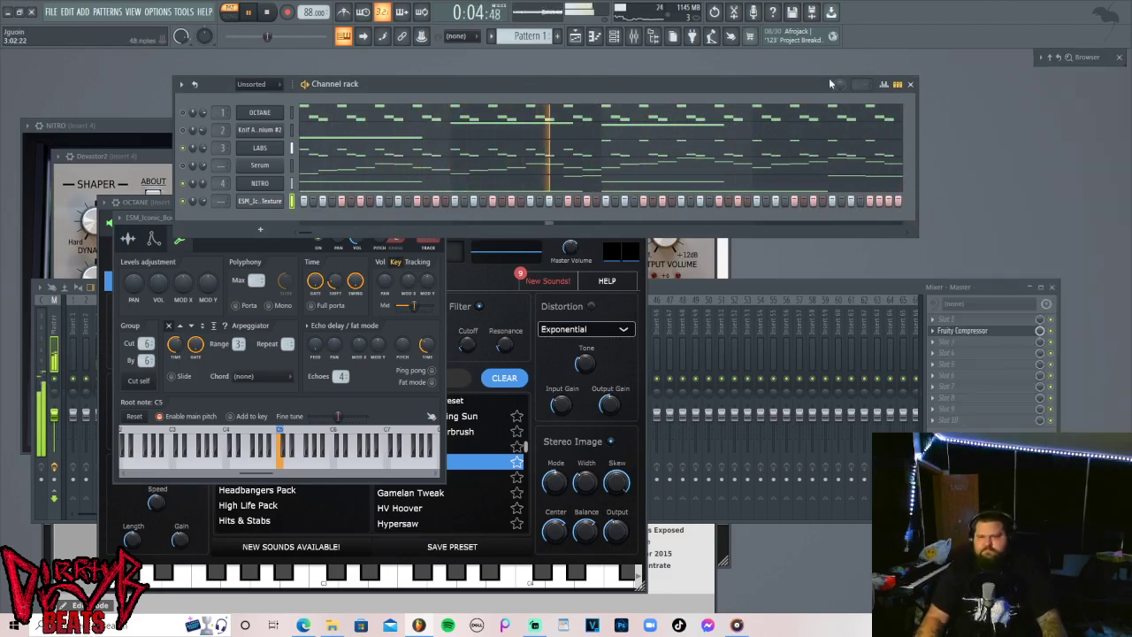
{"action": "right_click", "coordinate": [283, 199]}
{"action": "left_click", "coordinate": [314, 202]}
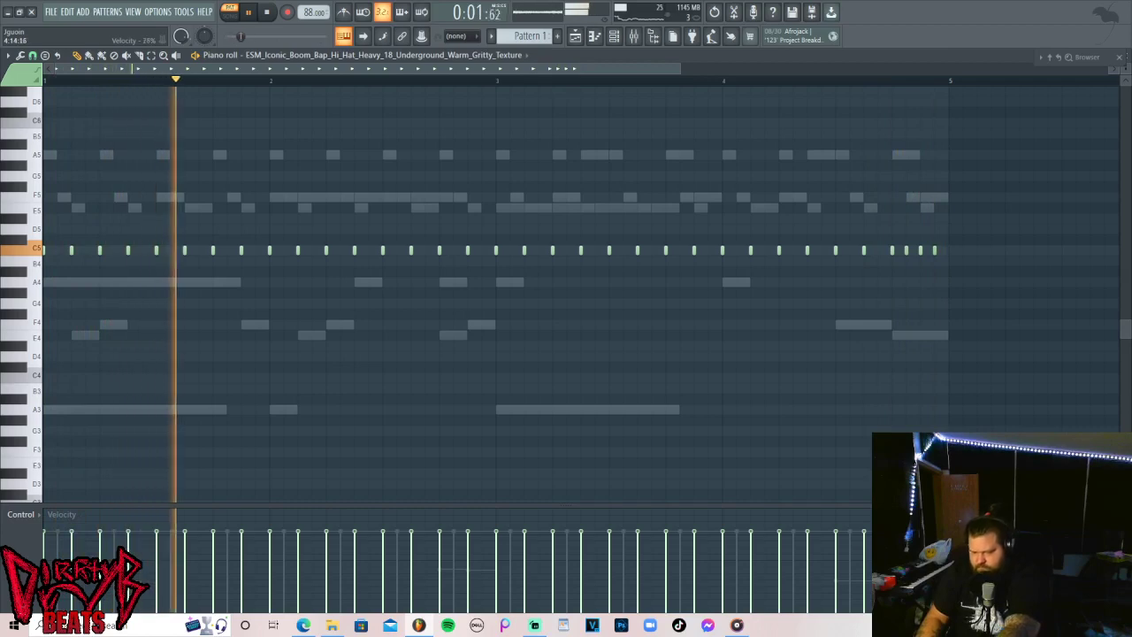
{"action": "left_click", "coordinate": [30, 514]}
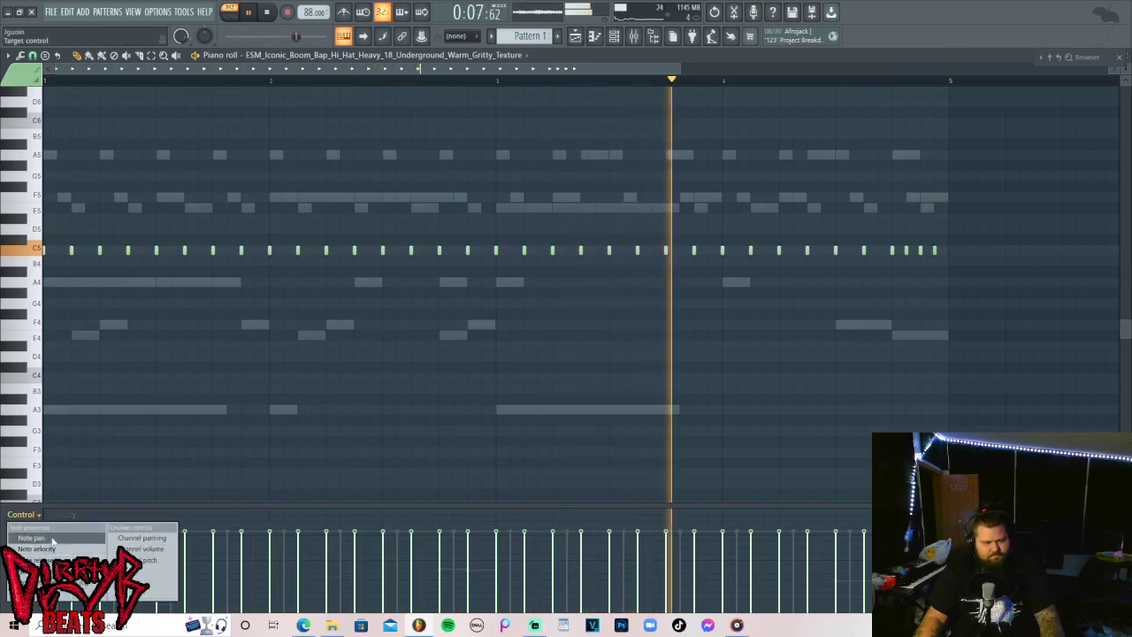
{"action": "left_click", "coordinate": [50, 539]}
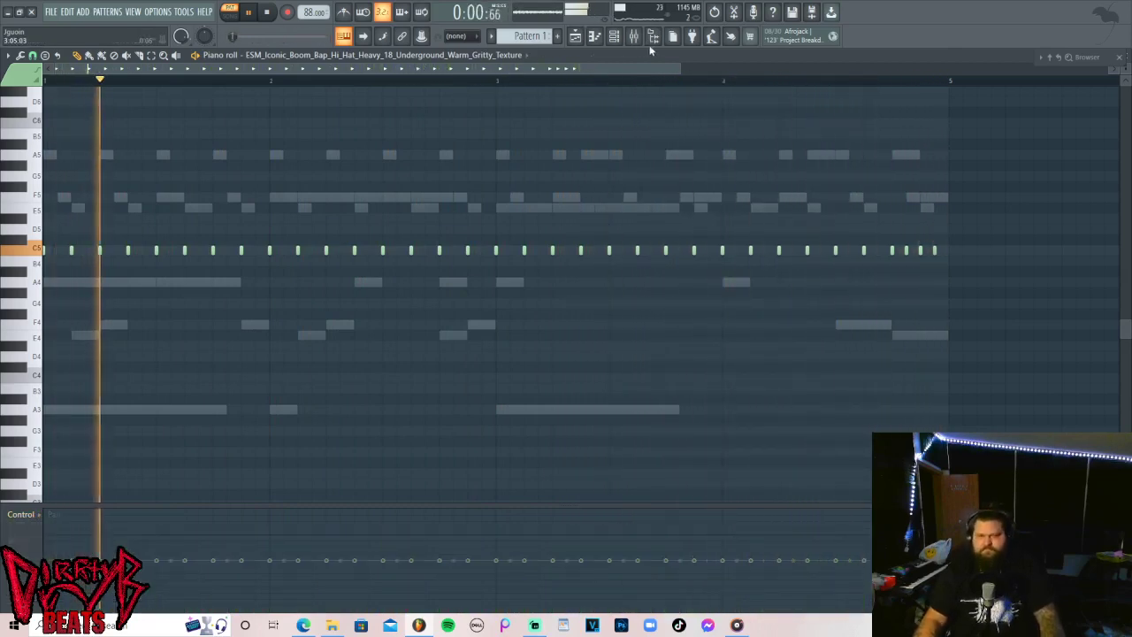
{"action": "left_click", "coordinate": [11, 515]}
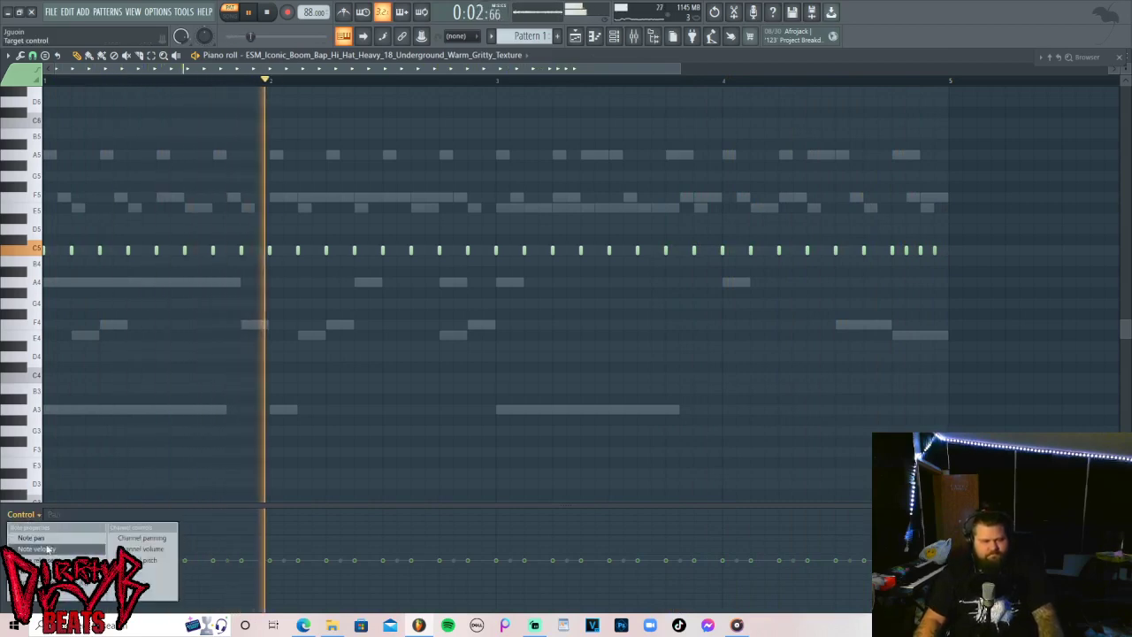
{"action": "left_click", "coordinate": [53, 525]}
Bring back the channel rack, stop playback and load the ESM_Iconic_Boom_Bap_Hi_Hat_Light_6 sample into a new channel.
{"action": "left_click", "coordinate": [578, 38]}
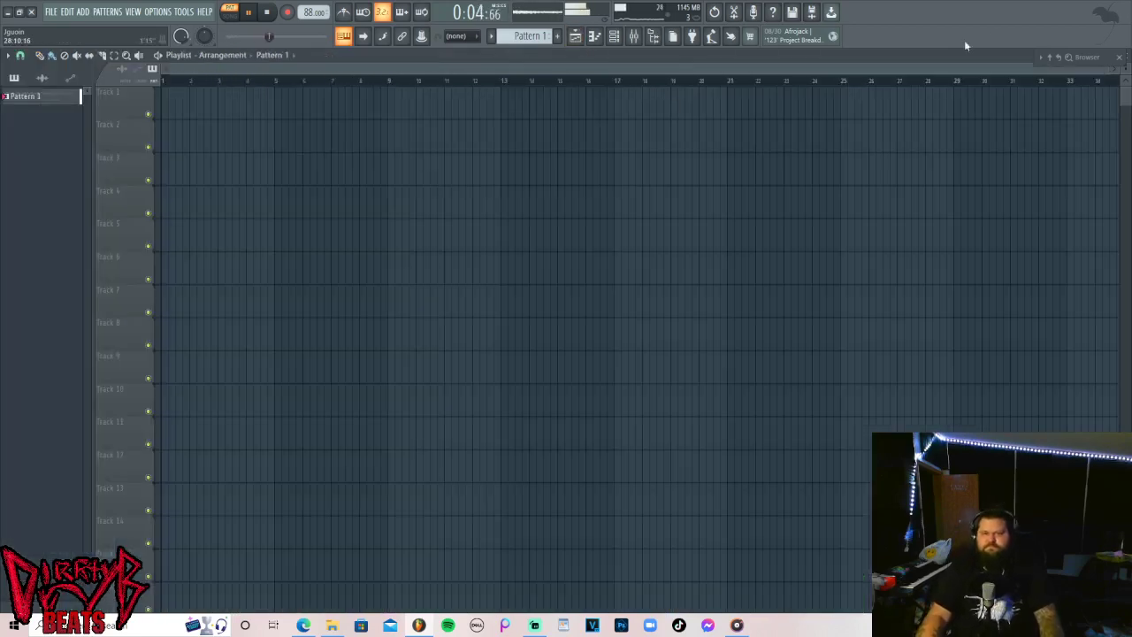
{"action": "left_click", "coordinate": [614, 38]}
{"action": "mouse_move", "coordinate": [1059, 143]}
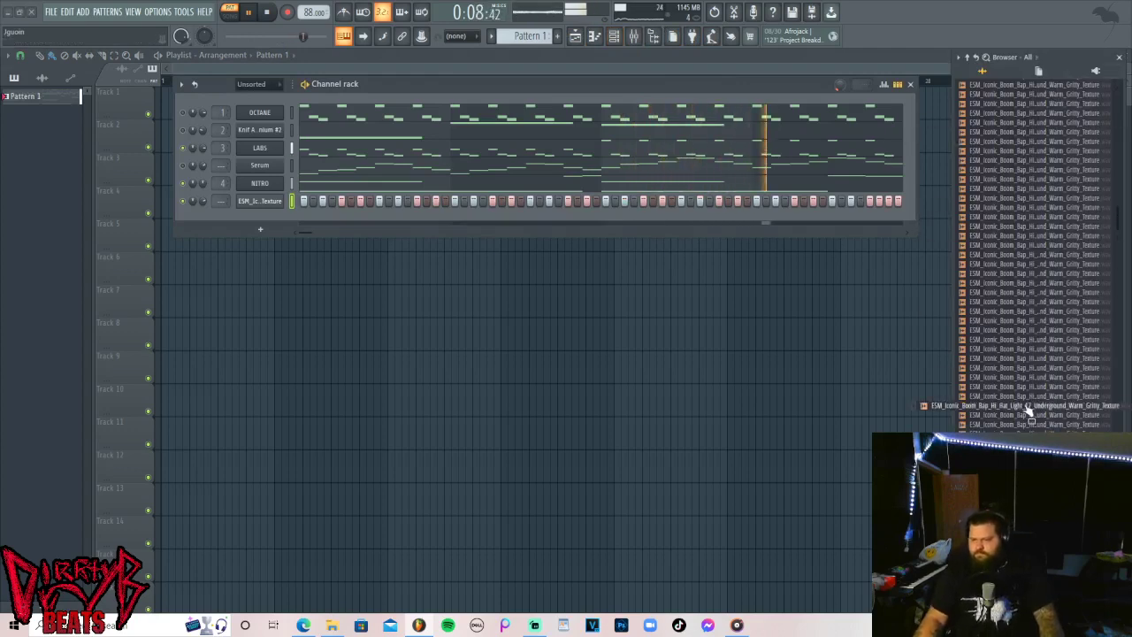
{"action": "key", "text": "space"}
{"action": "mouse_move", "coordinate": [1059, 320]}
{"action": "left_mouse_down"}
{"action": "mouse_move", "coordinate": [1036, 254]}
{"action": "mouse_move", "coordinate": [1057, 304]}
{"action": "left_mouse_up"}
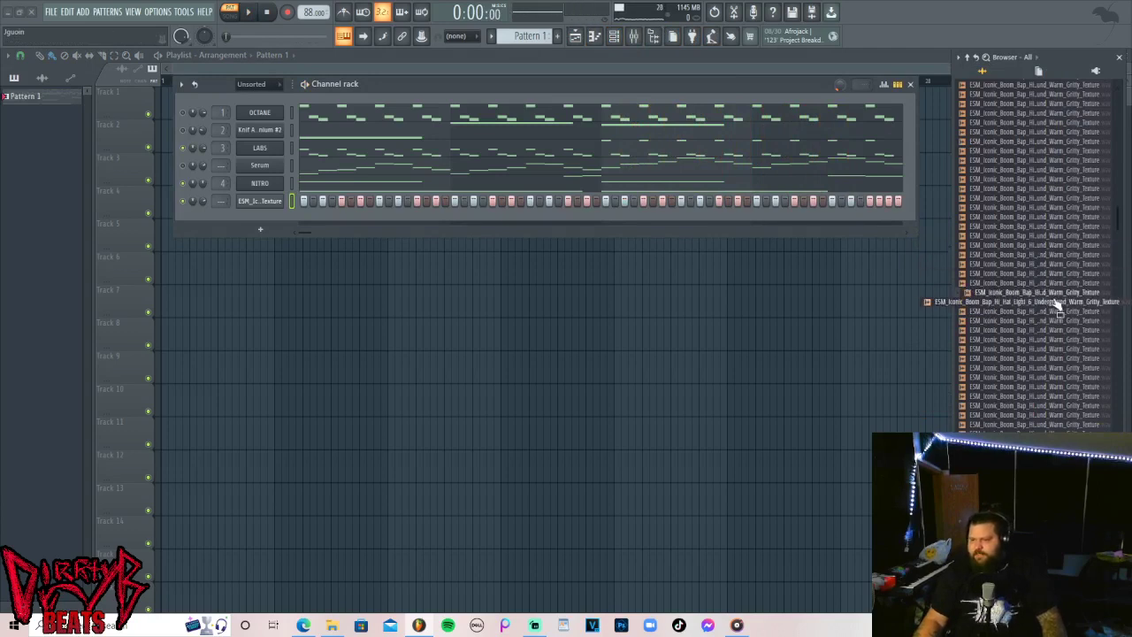
{"action": "right_click", "coordinate": [1055, 303]}
{"action": "left_click", "coordinate": [1048, 314]}
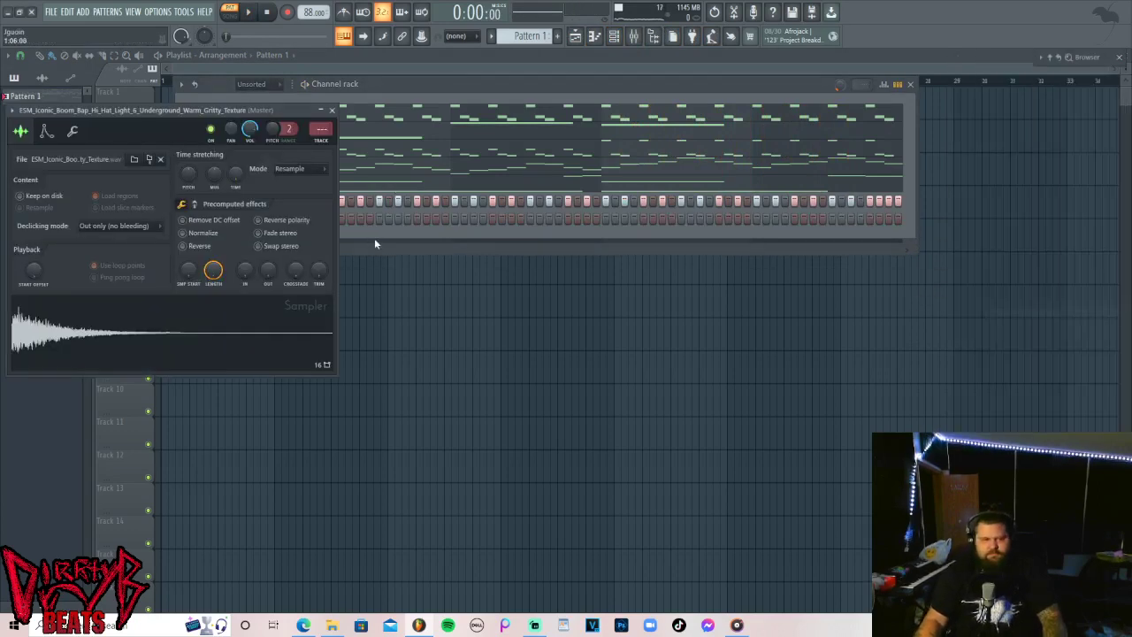
{"action": "left_click", "coordinate": [352, 231]}
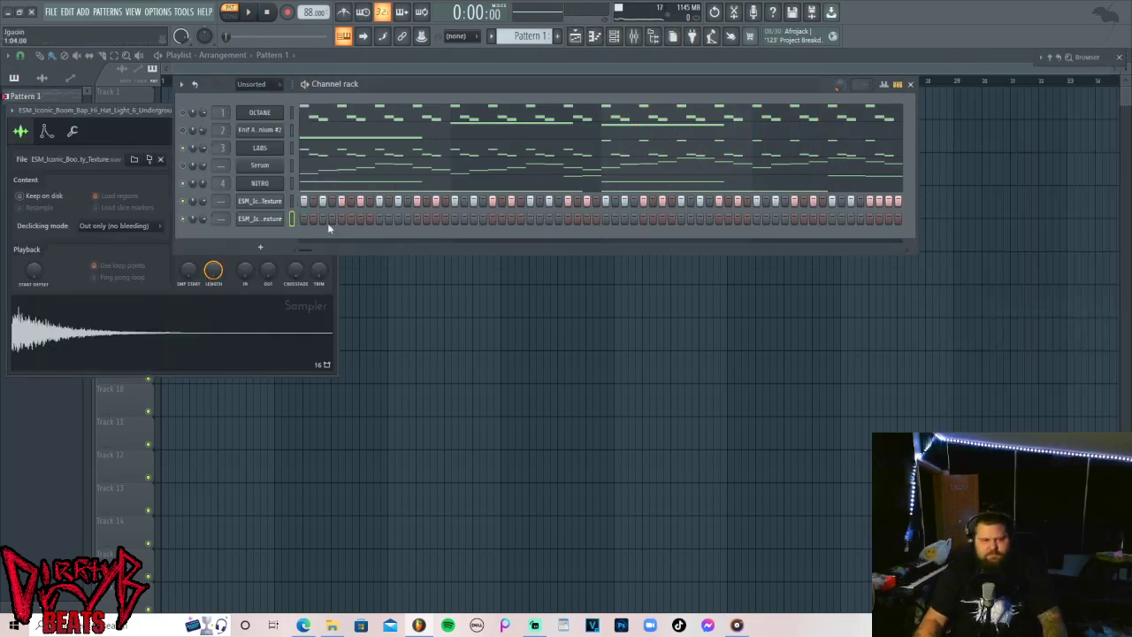
Add light hi-hat hits on every fourth step from step 3 through bar 4 and play the pattern briefly.
{"action": "left_click", "coordinate": [435, 219]}
{"action": "left_click", "coordinate": [473, 219]}
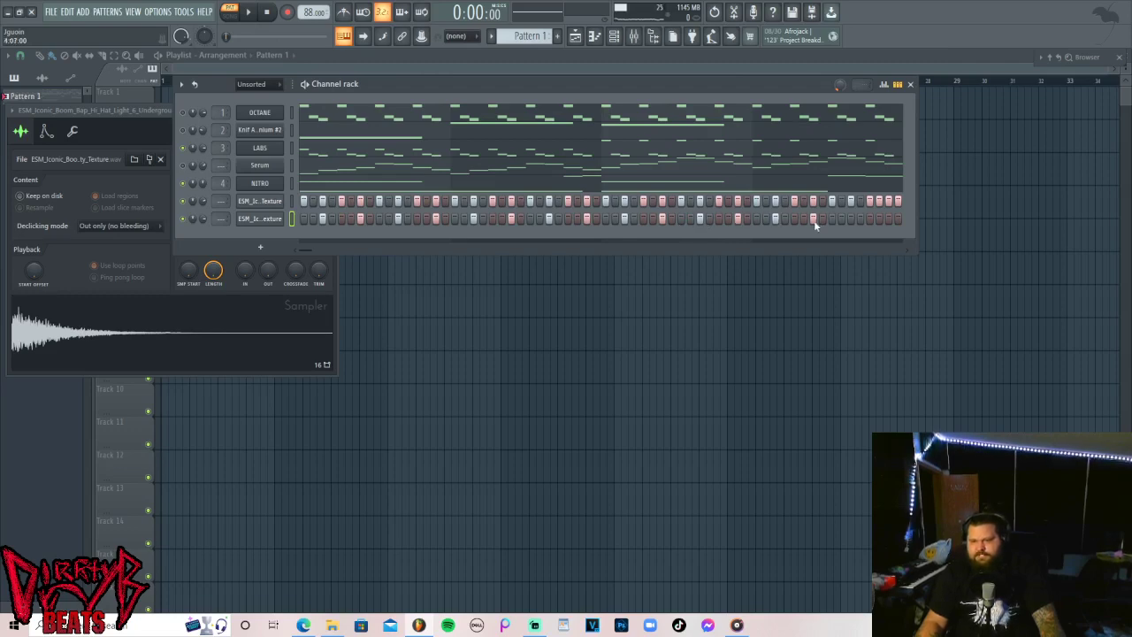
{"action": "key", "text": "space"}
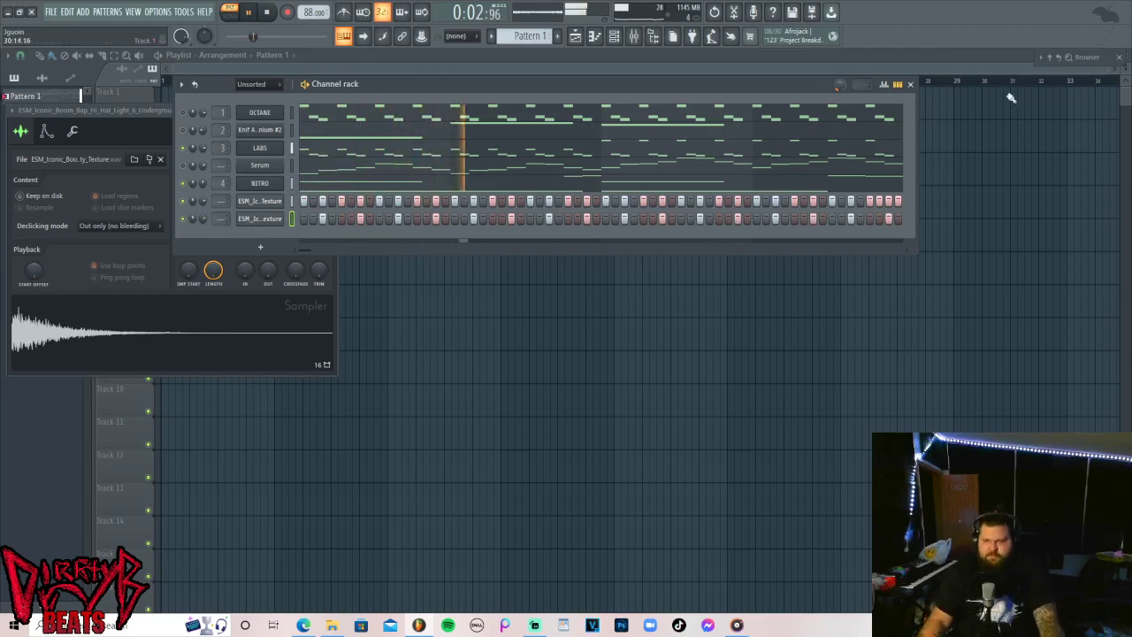
{"action": "mouse_move", "coordinate": [1018, 213]}
{"action": "key", "text": "space"}
Audition the Boom Bap kick samples and load ESM_Iconic_Boom_Bap_Kick_Hit_6 into a new channel.
{"action": "scroll", "coordinate": [1064, 371], "scroll_direction": "down", "scroll_amount": 6}
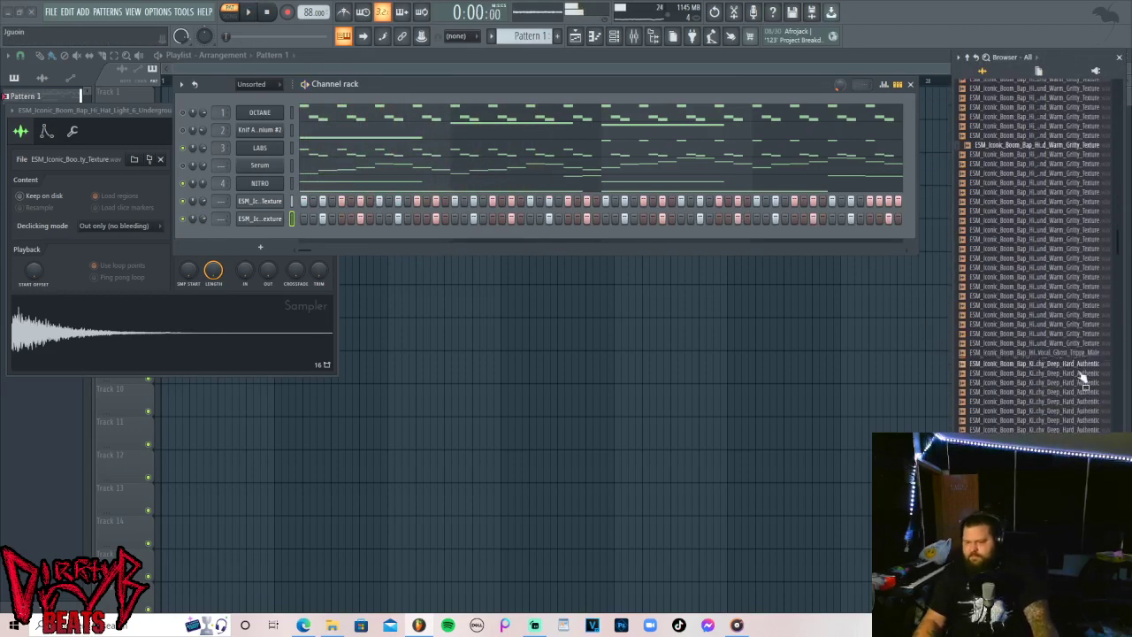
{"action": "left_click", "coordinate": [1067, 397]}
{"action": "scroll", "coordinate": [1053, 354], "scroll_direction": "down", "scroll_amount": 8}
{"action": "left_click", "coordinate": [1064, 179]}
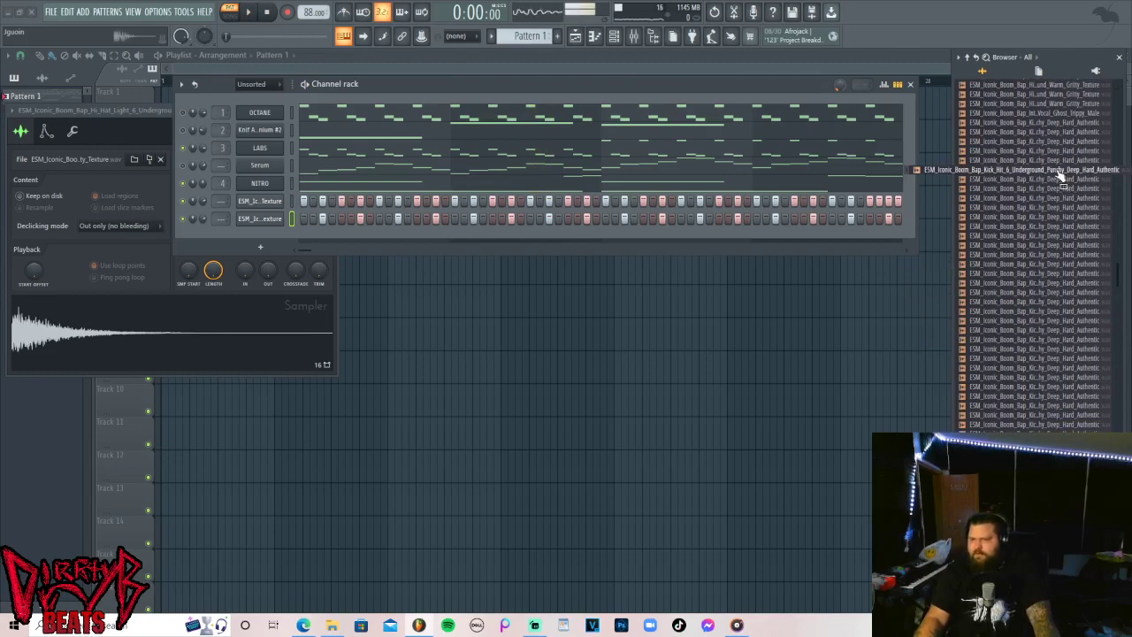
{"action": "right_click", "coordinate": [1057, 174]}
{"action": "left_click", "coordinate": [1048, 180]}
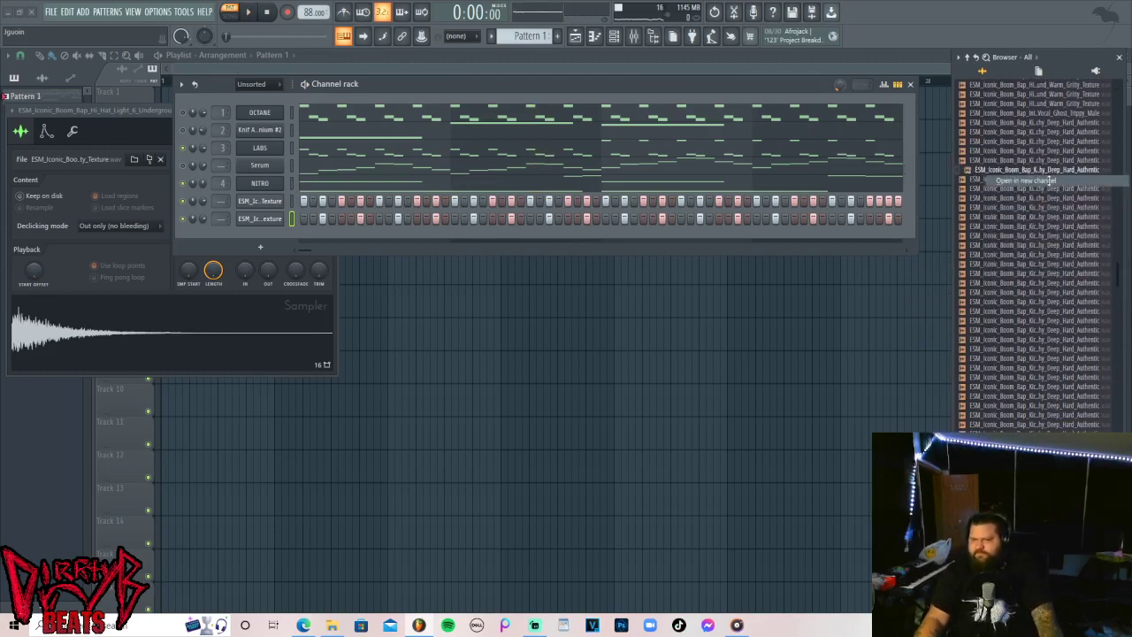
{"action": "left_click", "coordinate": [363, 260]}
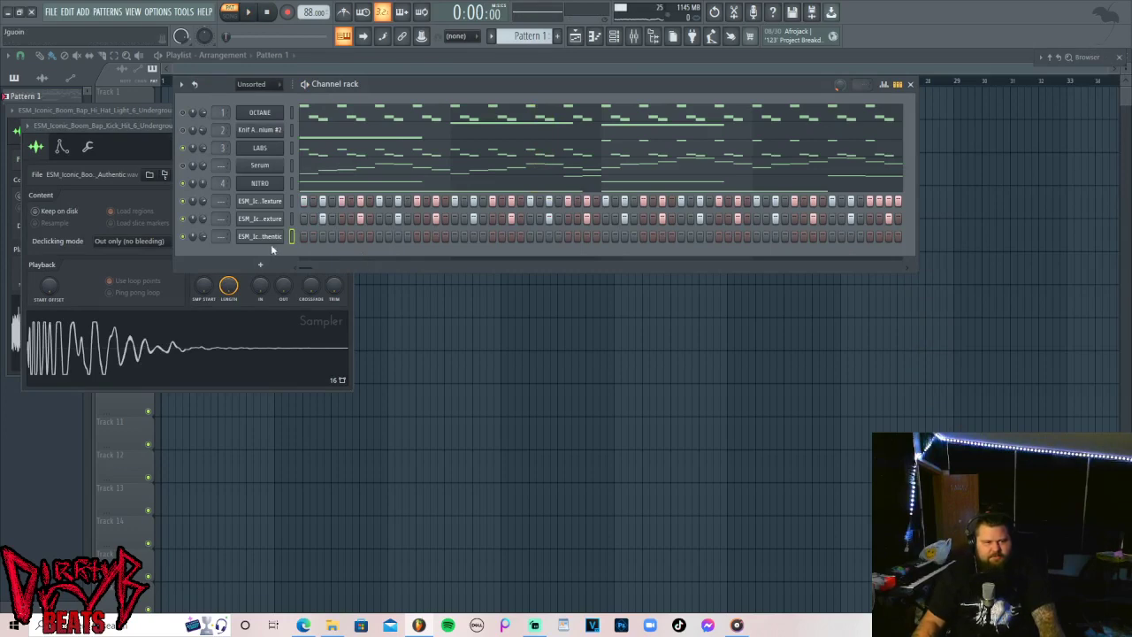
Normalize the kick sample and give it a quick fade out of about 33% during playback.
{"action": "key", "text": "space"}
{"action": "left_click", "coordinate": [156, 127]}
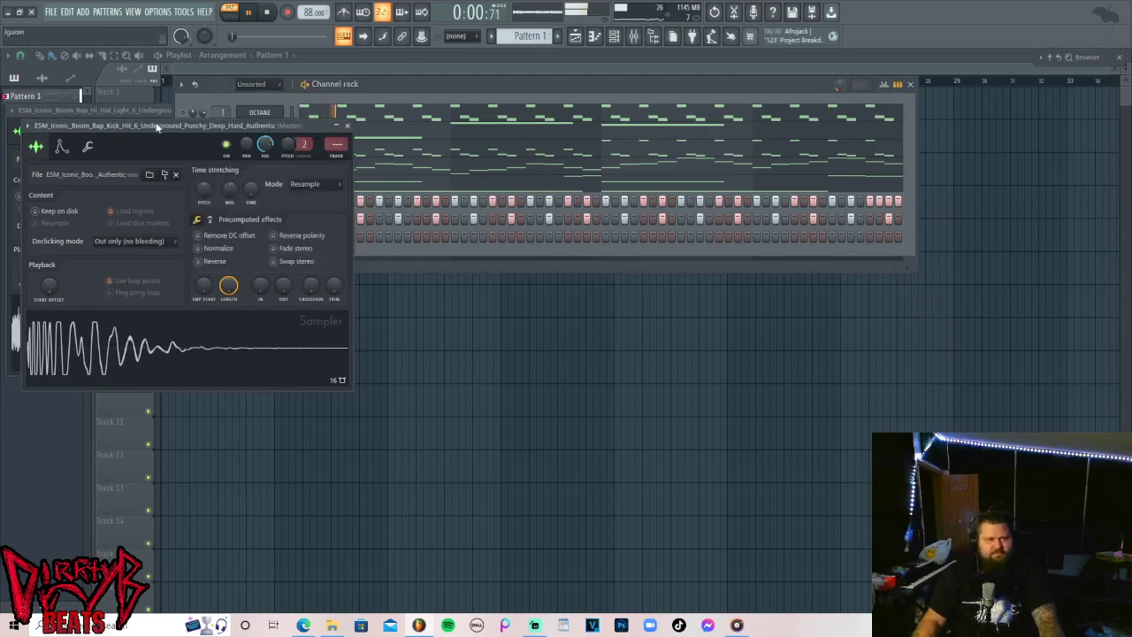
{"action": "left_click", "coordinate": [221, 250]}
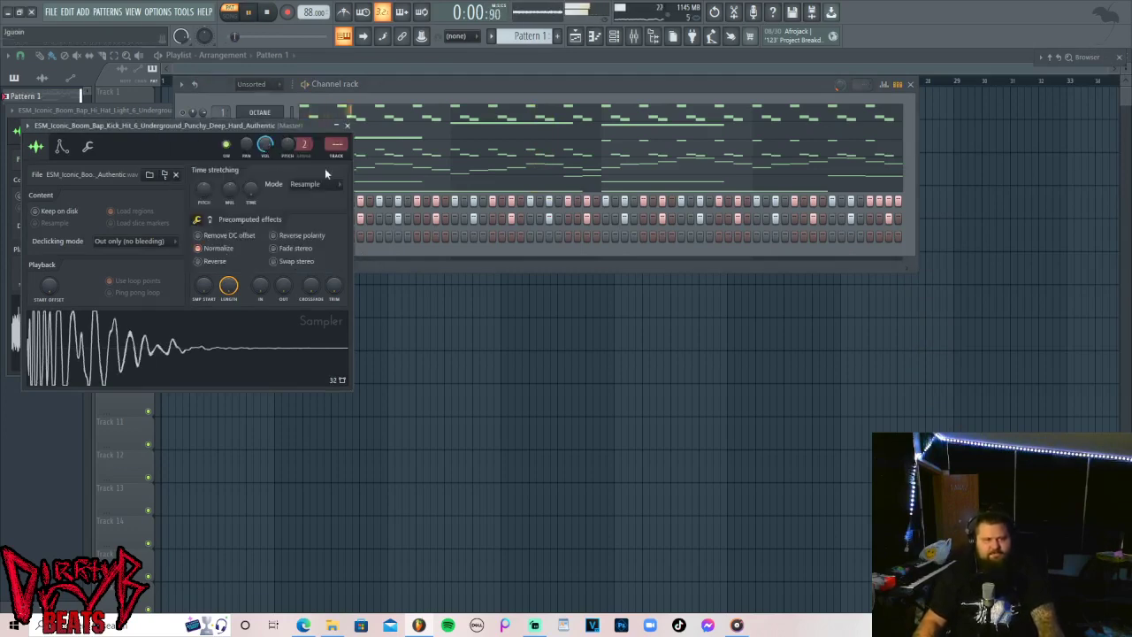
{"action": "left_click_drag", "start_coordinate": [283, 293], "coordinate": [283, 288]}
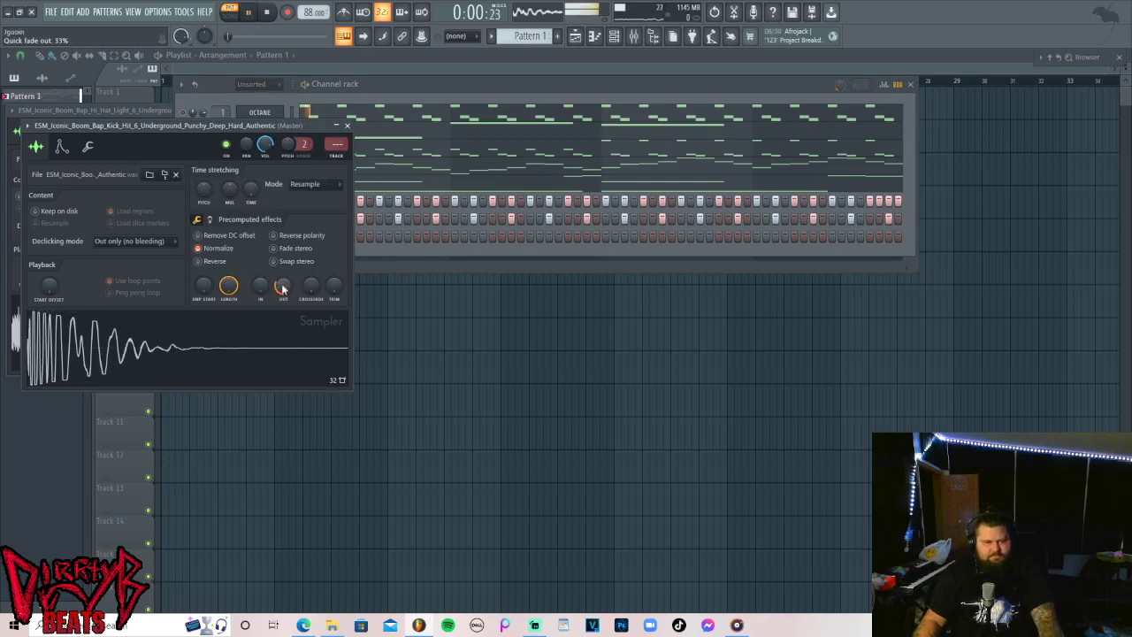
Place kick hits on steps 1, 8 and 11 of bar 1 and steps 1, 7, 8 and 11 of bar 2.
{"action": "left_click", "coordinate": [381, 263]}
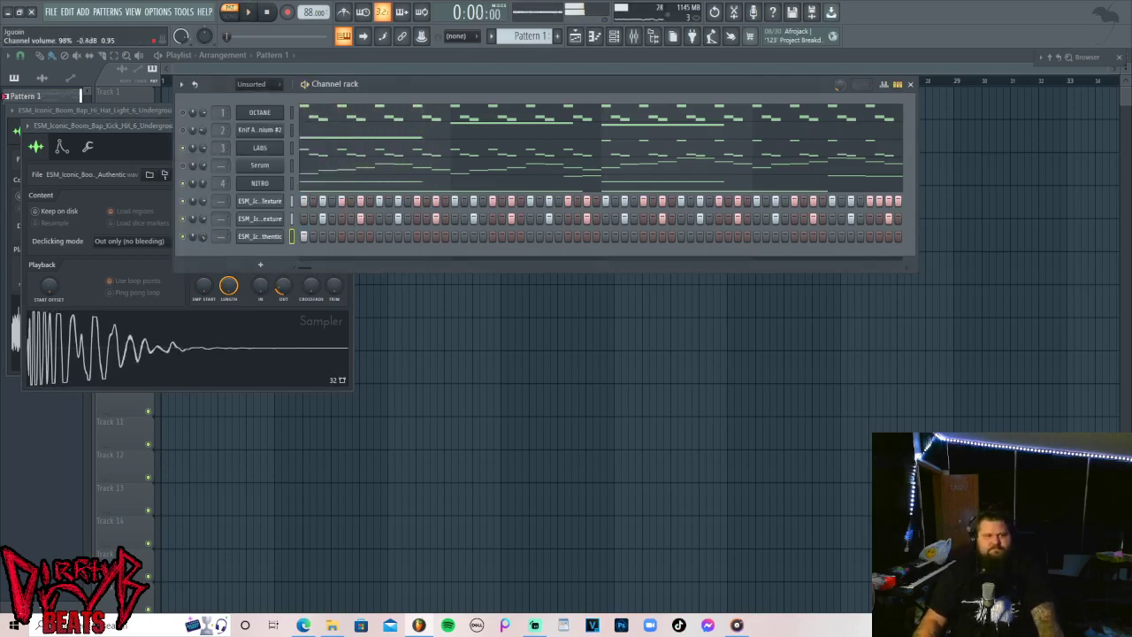
{"action": "key", "text": "space"}
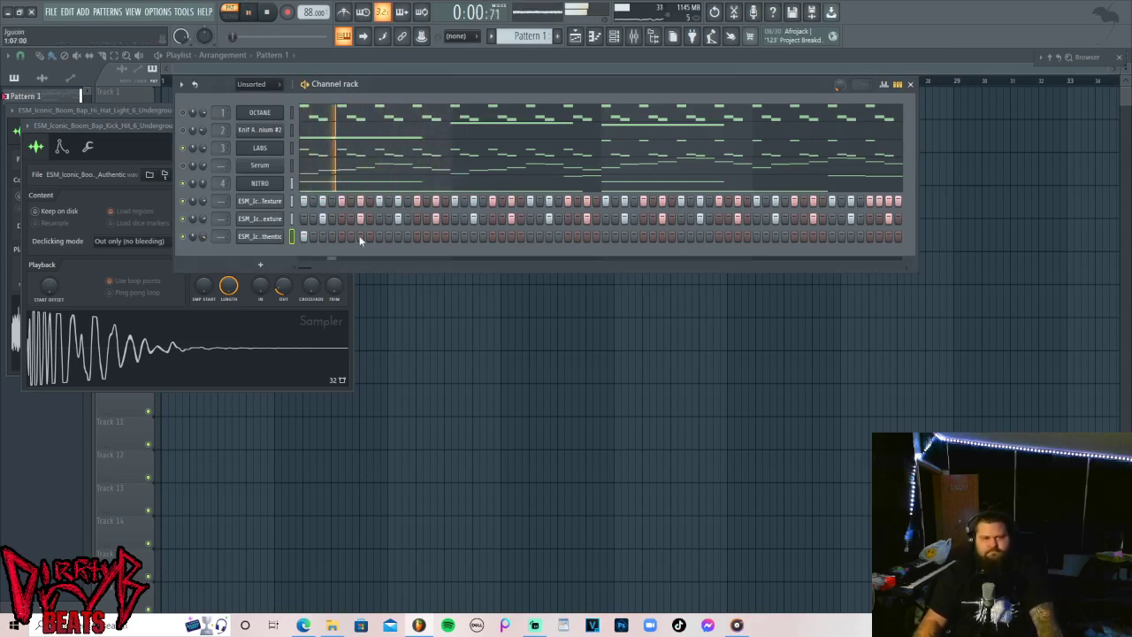
{"action": "left_click", "coordinate": [398, 237]}
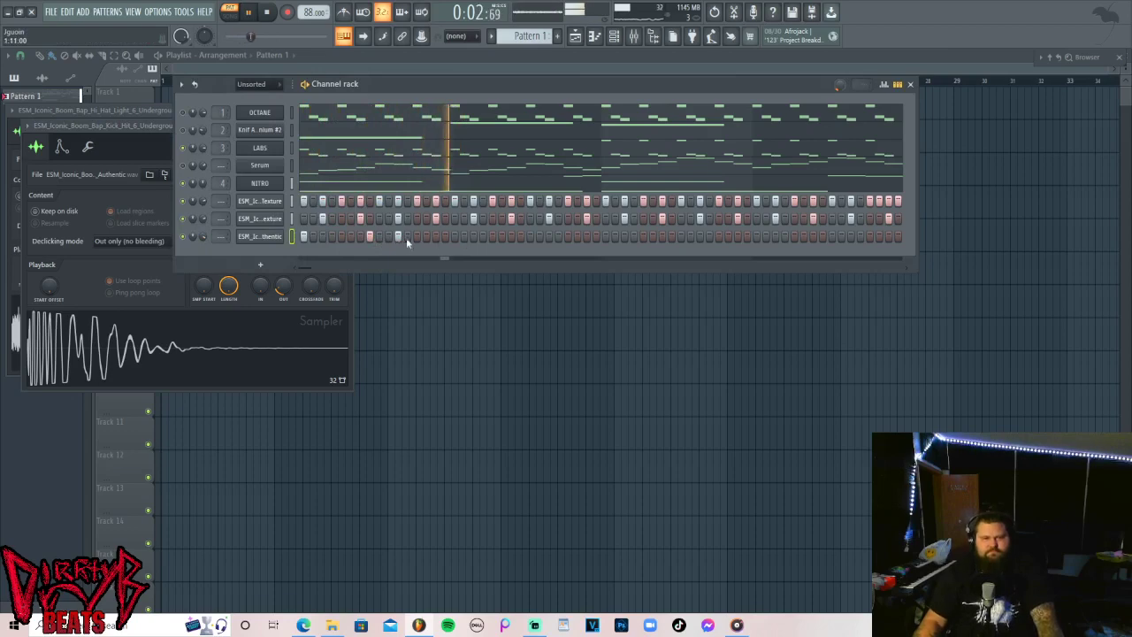
{"action": "left_click", "coordinate": [454, 236]}
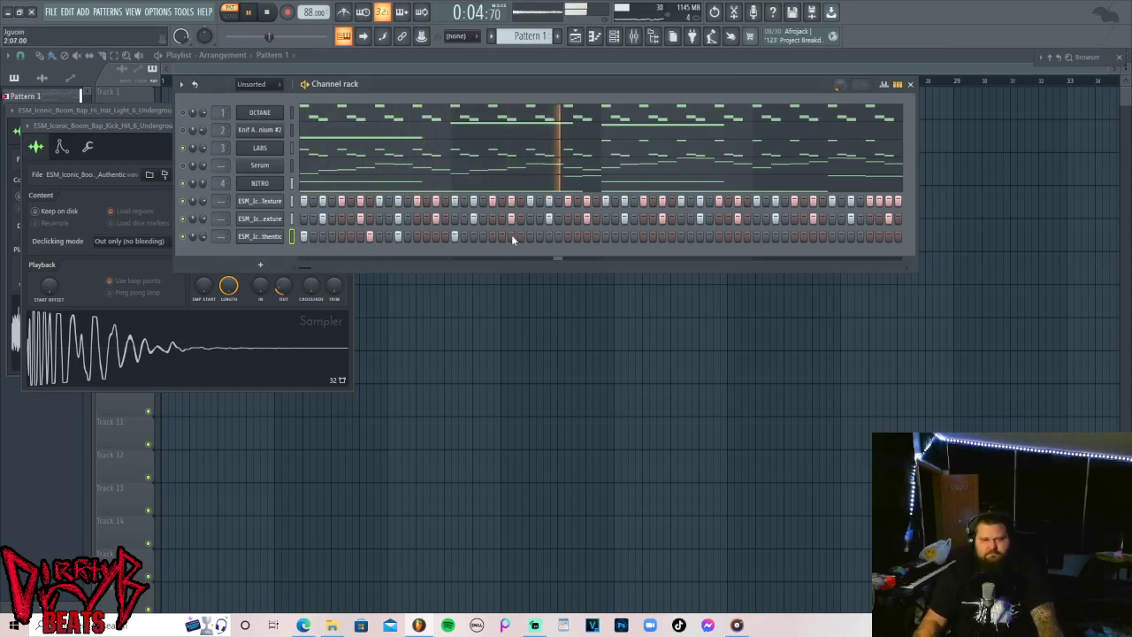
{"action": "left_click", "coordinate": [520, 236]}
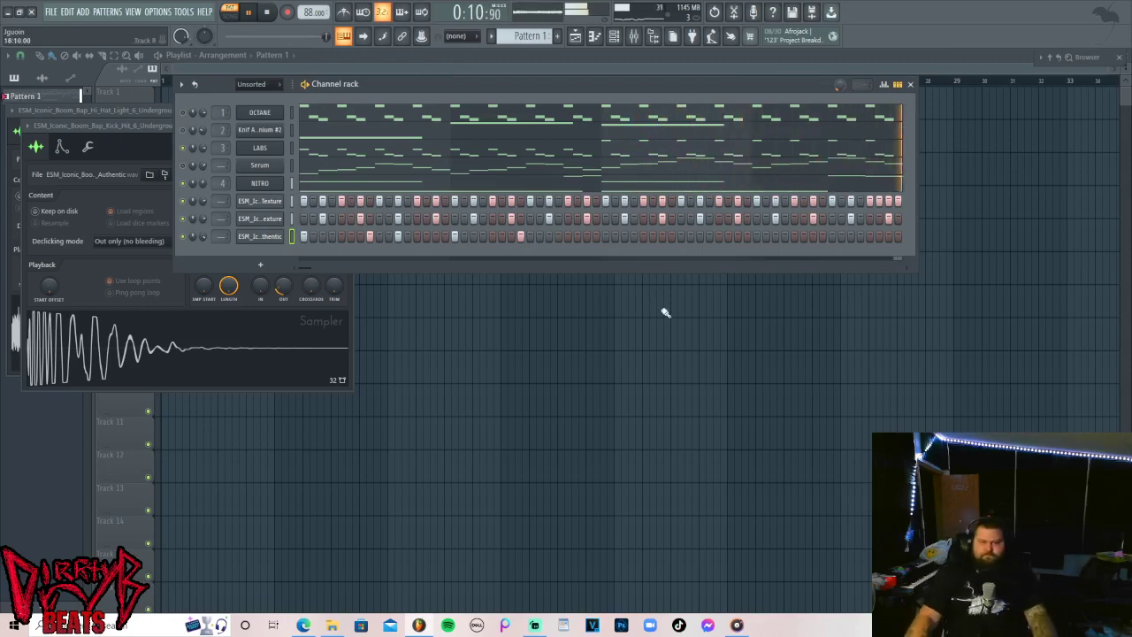
{"action": "left_click", "coordinate": [548, 236]}
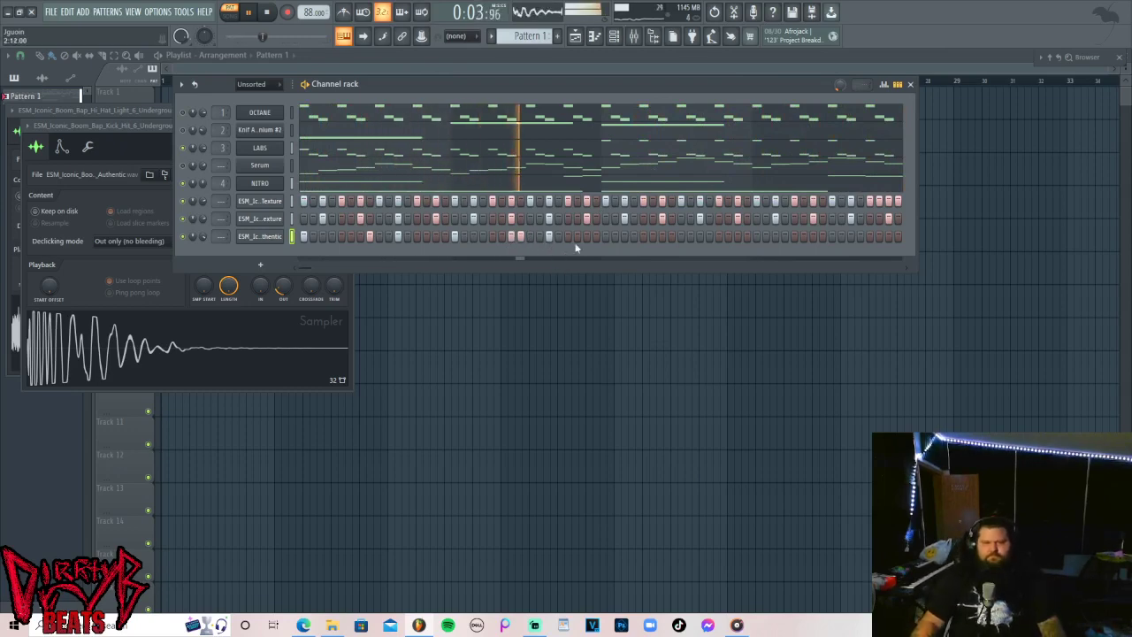
Place kick hits on steps 1, 8 and 11 of bar 3 and steps 1, 4, 7, 8, 11 and 15 of bar 4.
{"action": "left_click", "coordinate": [604, 236]}
{"action": "left_click", "coordinate": [671, 236]}
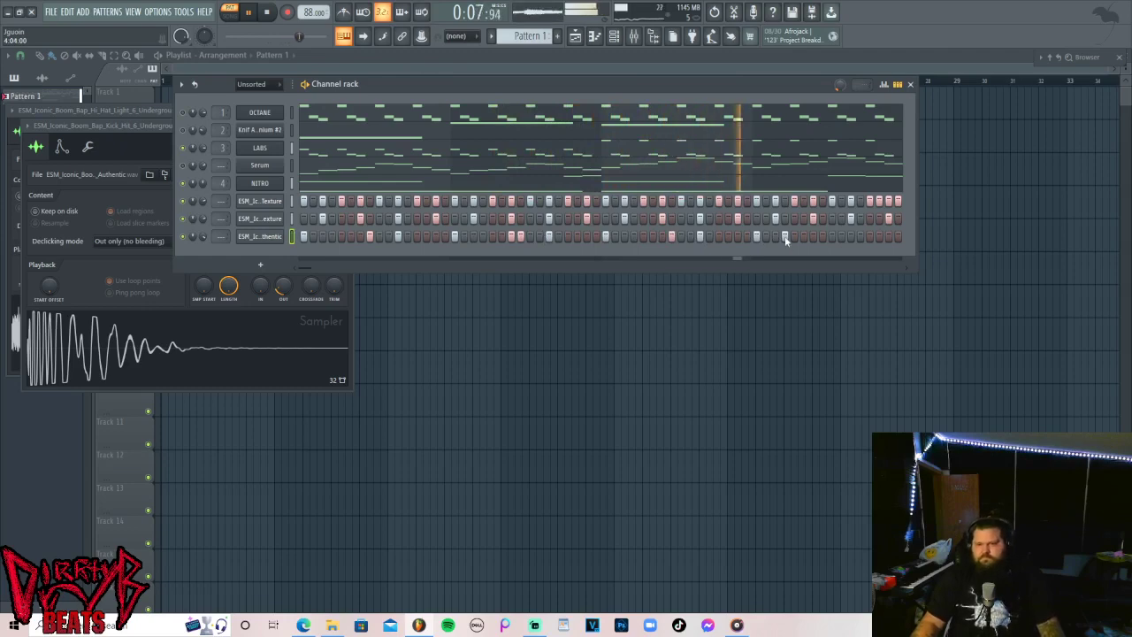
{"action": "left_click", "coordinate": [851, 236]}
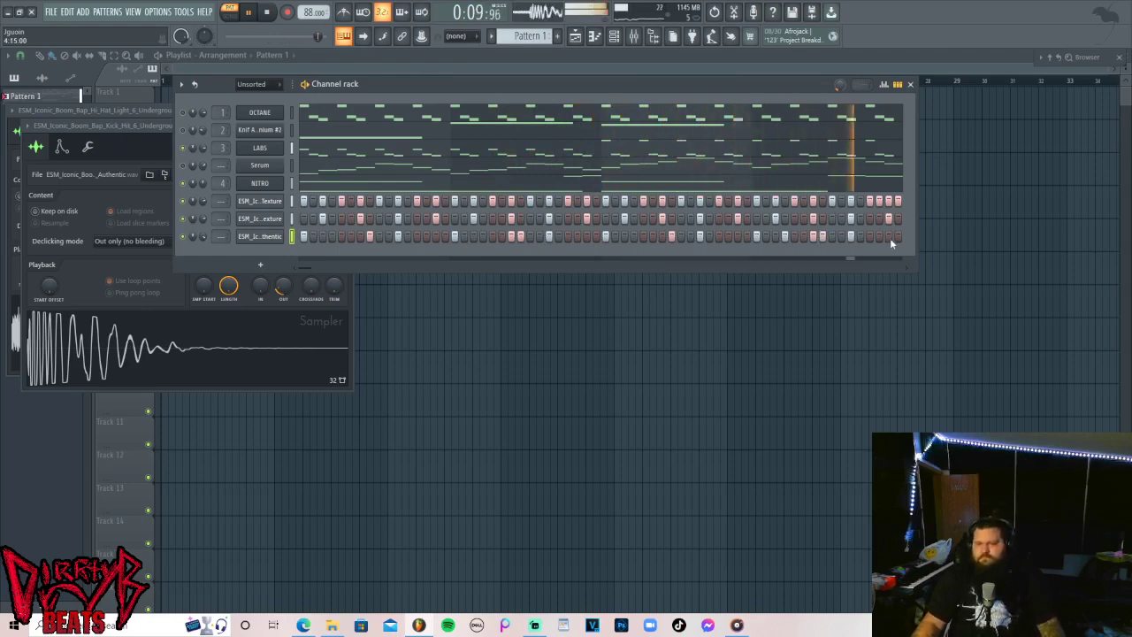
{"action": "left_click", "coordinate": [888, 236]}
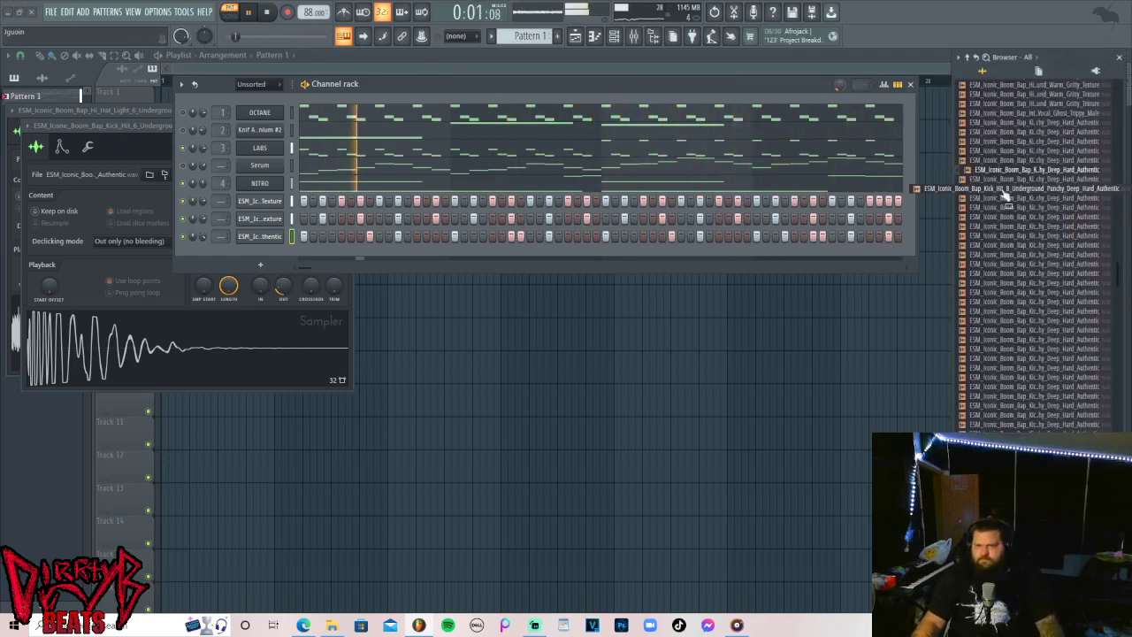
Open the kick channel's piano roll, stop playback and change the note snap setting.
{"action": "right_click", "coordinate": [281, 236]}
{"action": "left_click", "coordinate": [318, 237]}
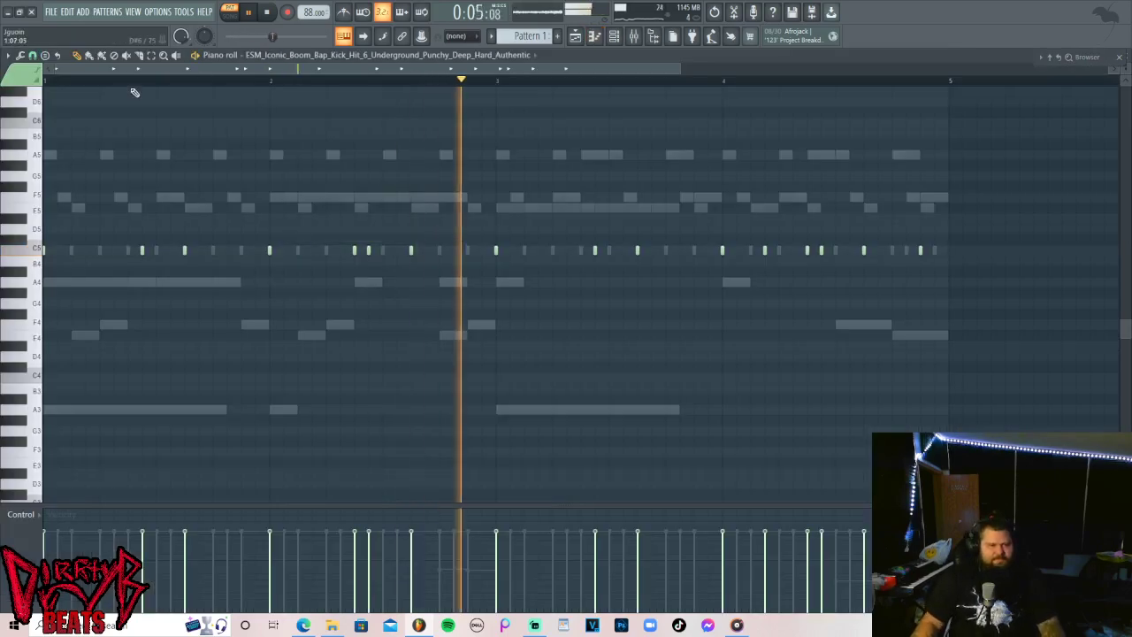
{"action": "key", "text": "space"}
{"action": "left_click", "coordinate": [21, 55]}
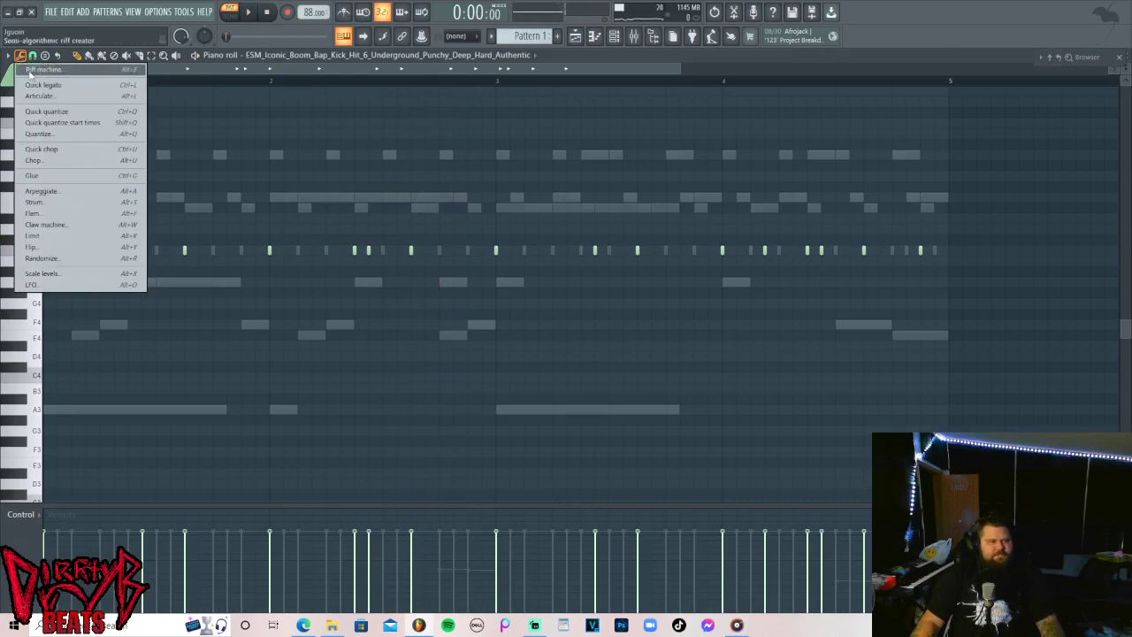
{"action": "left_click", "coordinate": [33, 56]}
{"action": "left_click", "coordinate": [32, 57]}
{"action": "left_click", "coordinate": [32, 56]}
{"action": "left_click", "coordinate": [59, 113]}
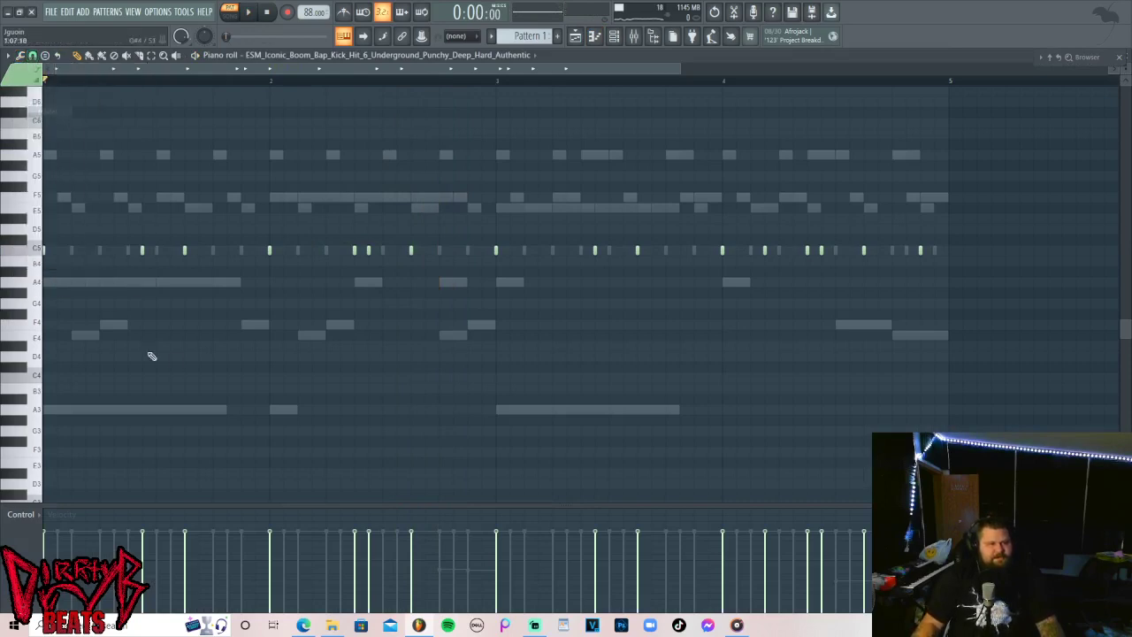
Nudge the kick notes on step 8 of bar 1 and step 7 of bar 2 slightly late, checking against playback.
{"action": "scroll", "coordinate": [141, 84], "scroll_direction": "up", "scroll_amount": 2}
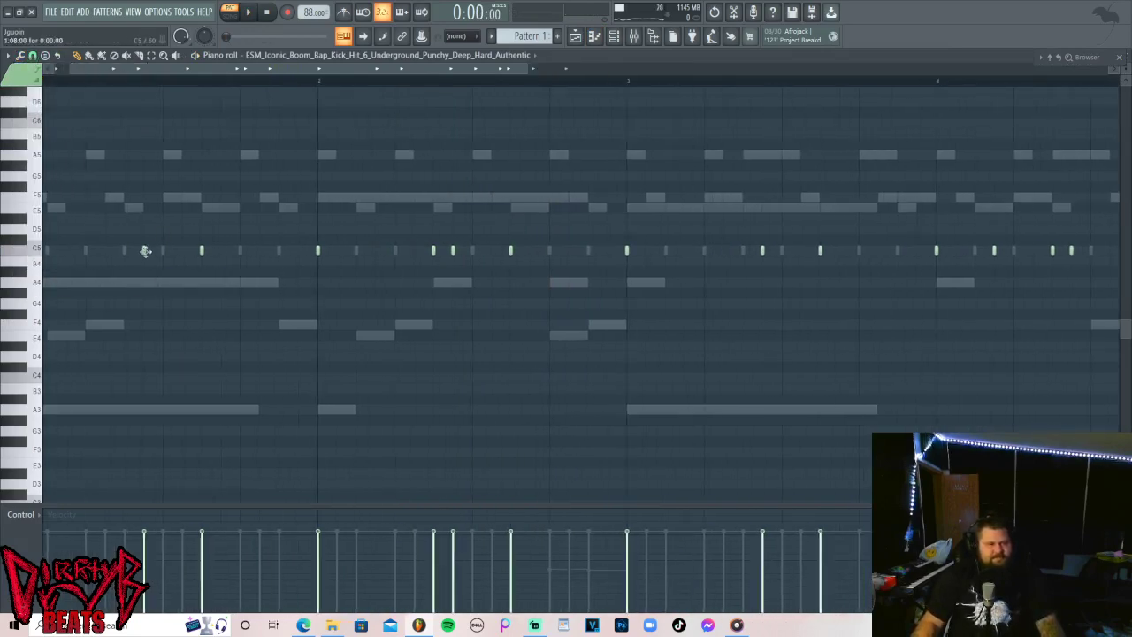
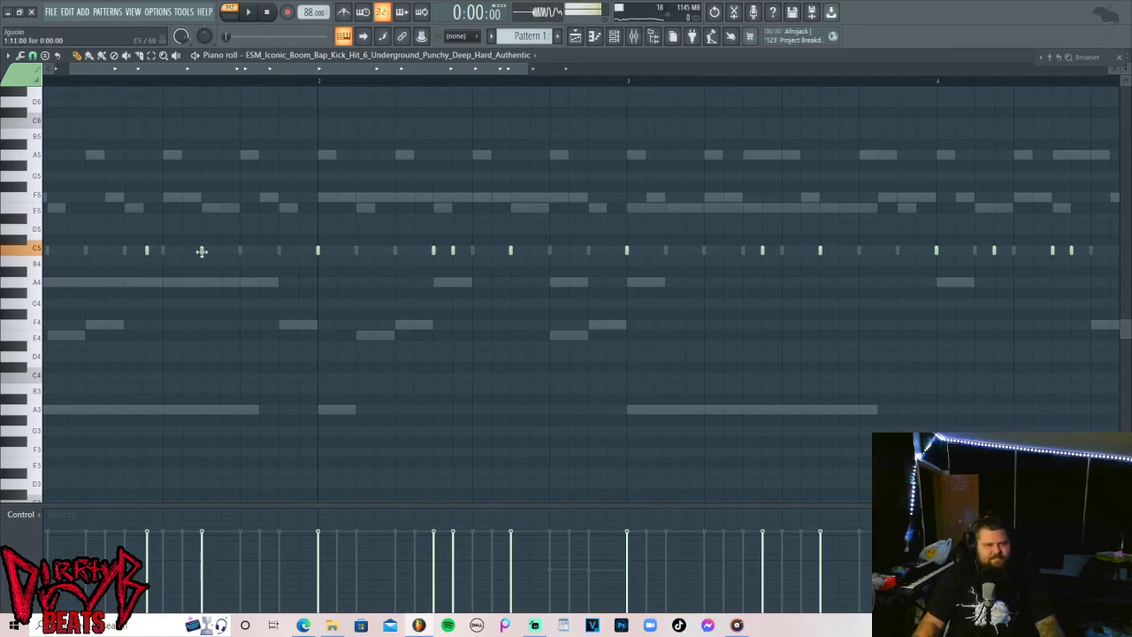
{"action": "key", "text": "space"}
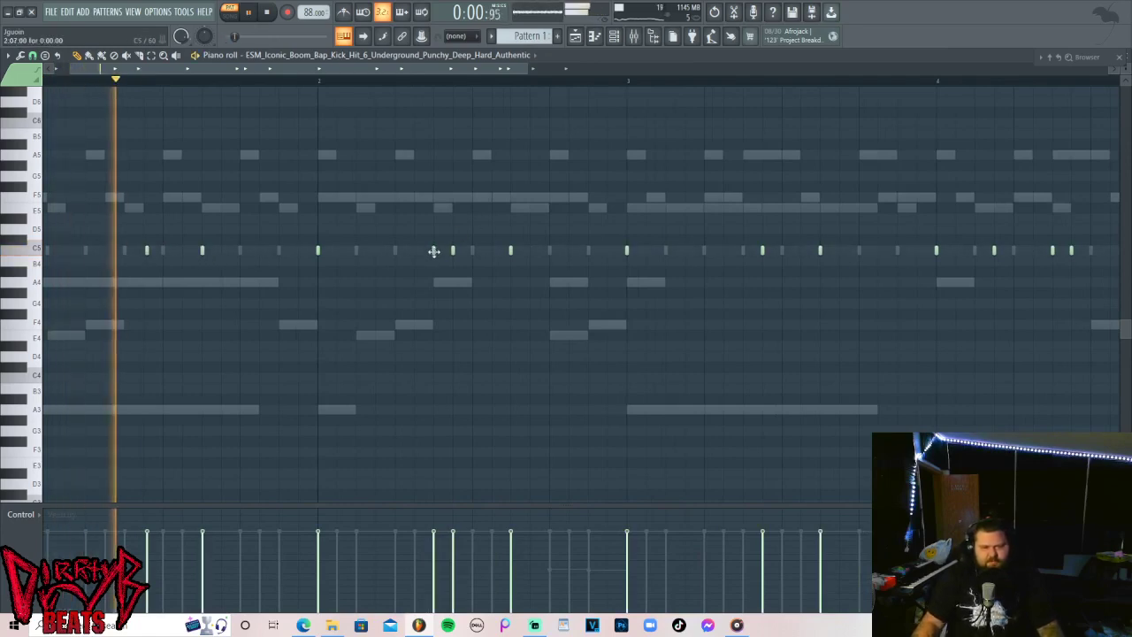
{"action": "left_click_drag", "start_coordinate": [433, 253], "coordinate": [434, 252]}
{"action": "key", "text": "space"}
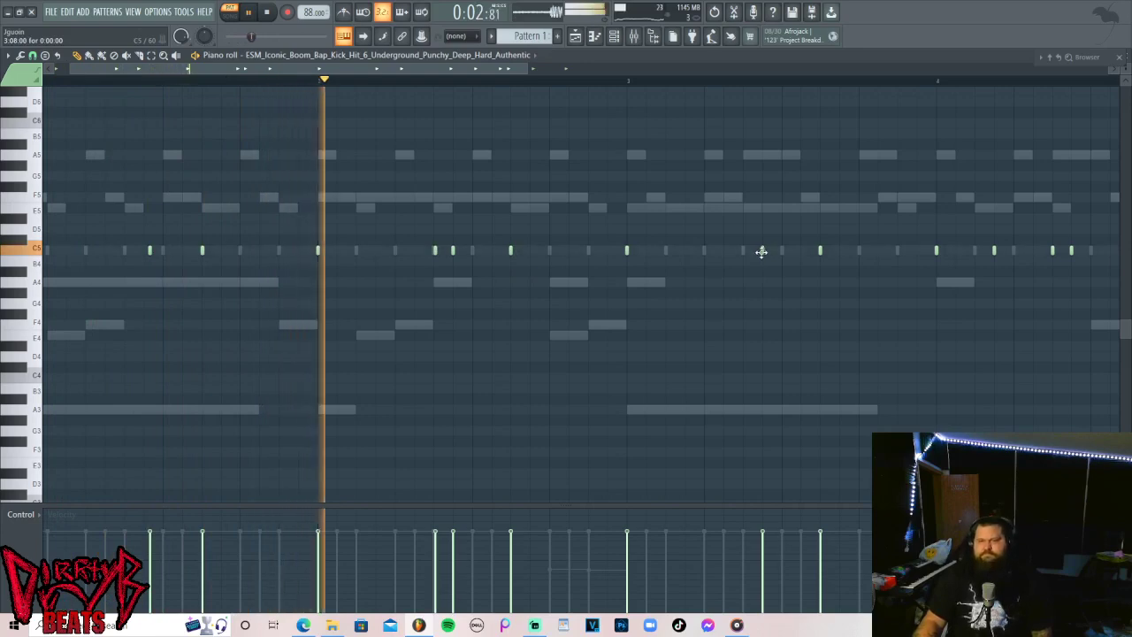
Nudge the kicks on bar 3 step 8 and bar 4 steps 4 and 7 slightly late, and add a softer kick near bar 4 step 14.
{"action": "left_click_drag", "start_coordinate": [761, 252], "coordinate": [766, 254]}
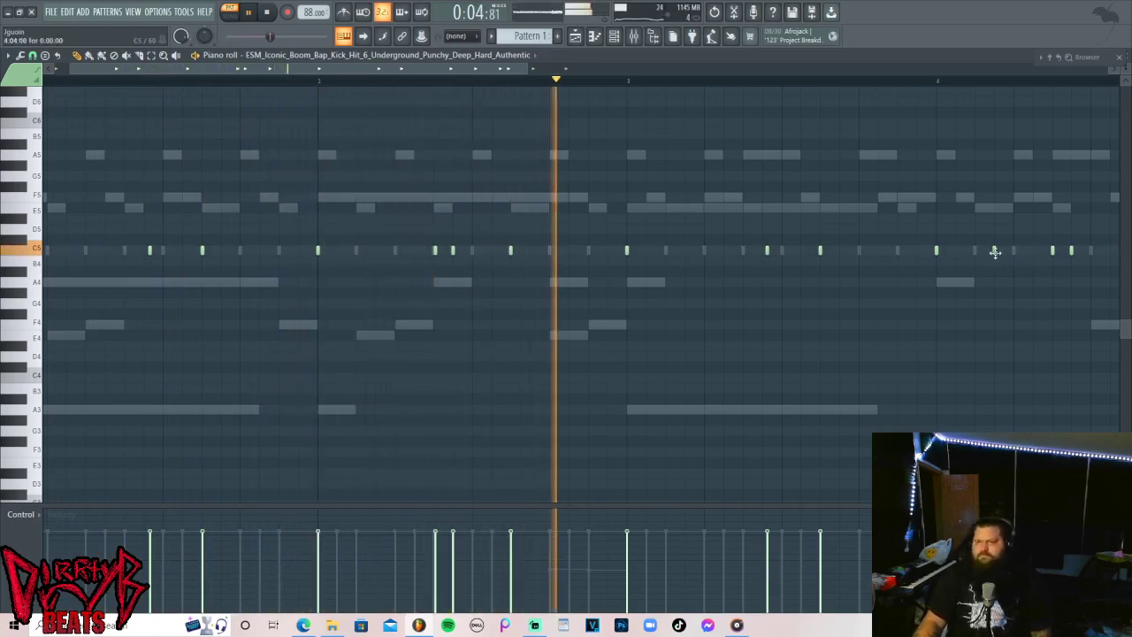
{"action": "left_click_drag", "start_coordinate": [993, 253], "coordinate": [996, 253]}
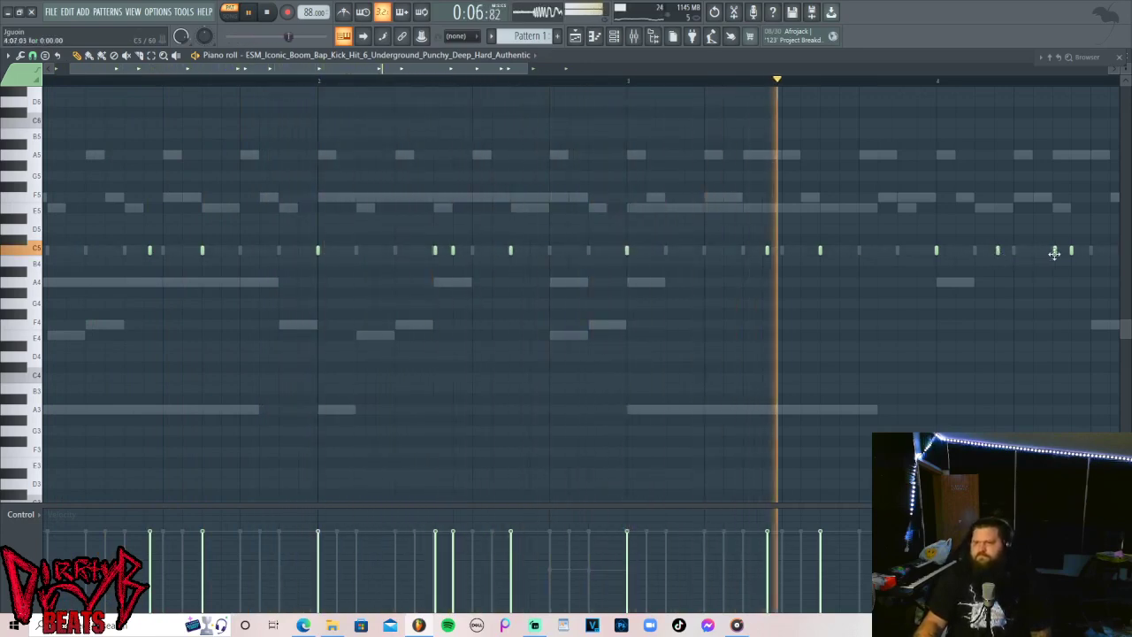
{"action": "left_click_drag", "start_coordinate": [480, 71], "coordinate": [690, 139]}
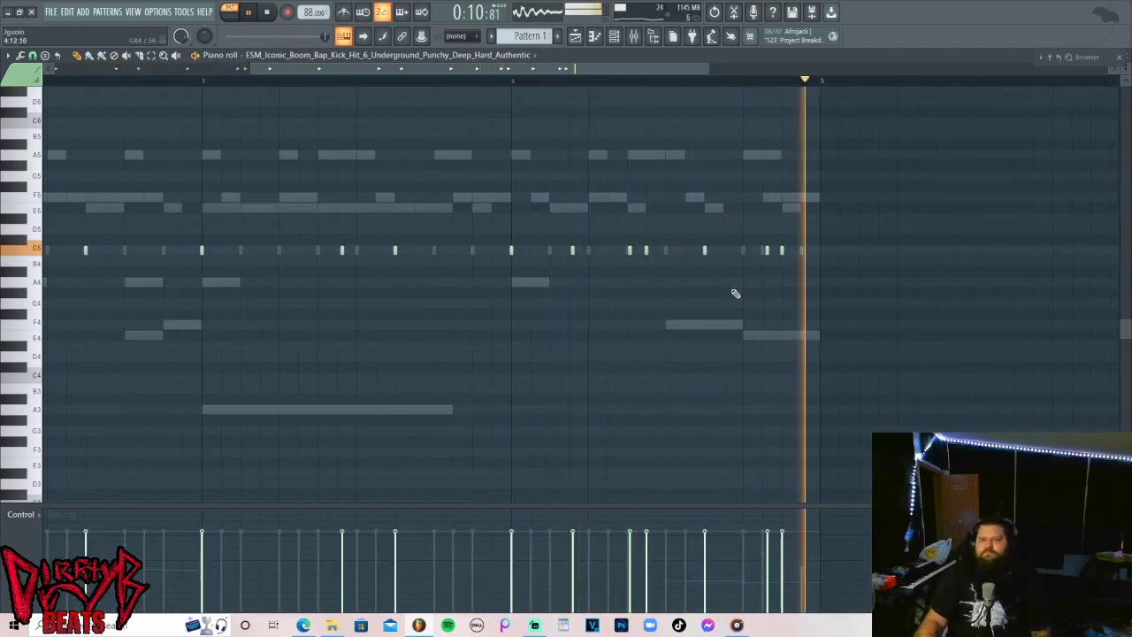
{"action": "key", "text": "space"}
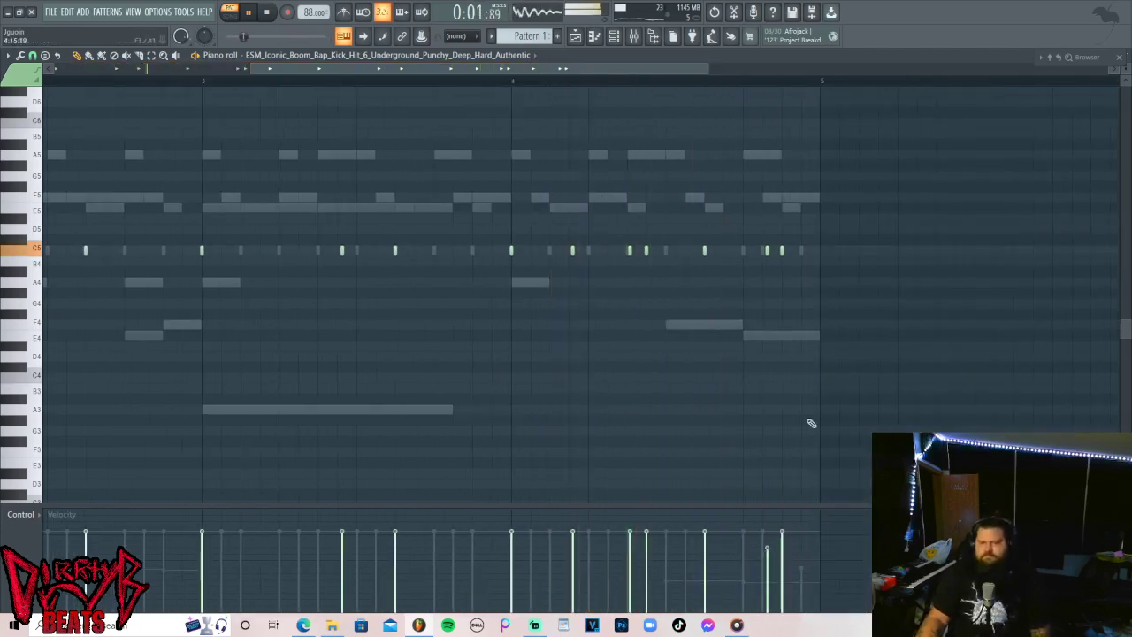
Bring back the channel rack, stop playback and load the ESM_Iconic_Boom_Bap_Percussion_4_Wood_Stick_Hit_Thump_Crack sample into a new channel.
{"action": "left_click", "coordinate": [343, 35]}
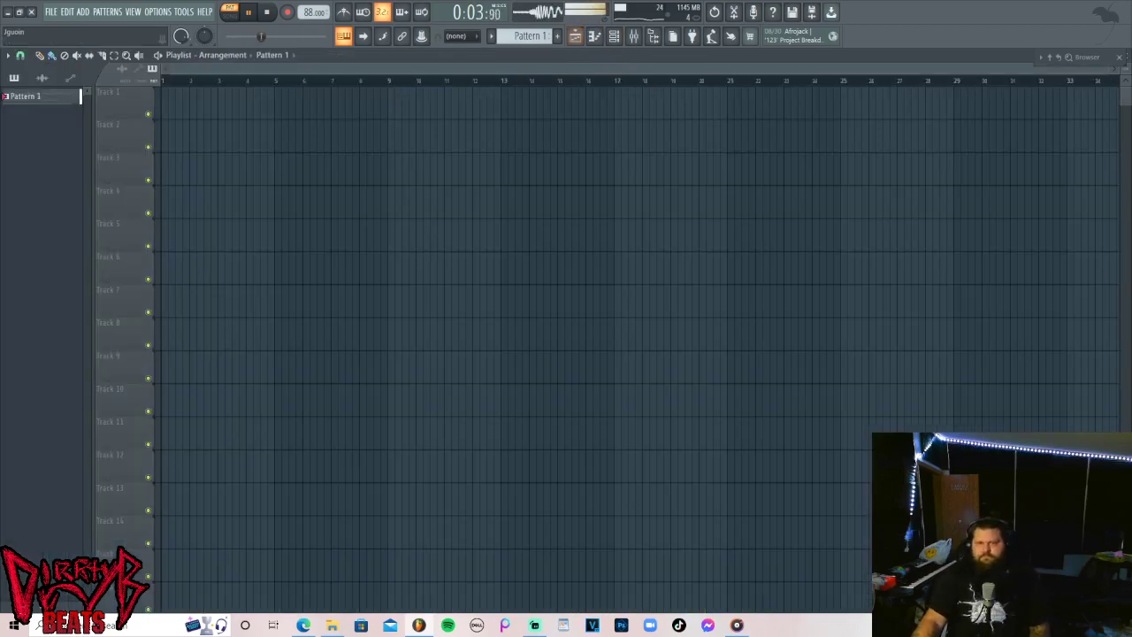
{"action": "left_click", "coordinate": [616, 38]}
{"action": "mouse_move", "coordinate": [1086, 56]}
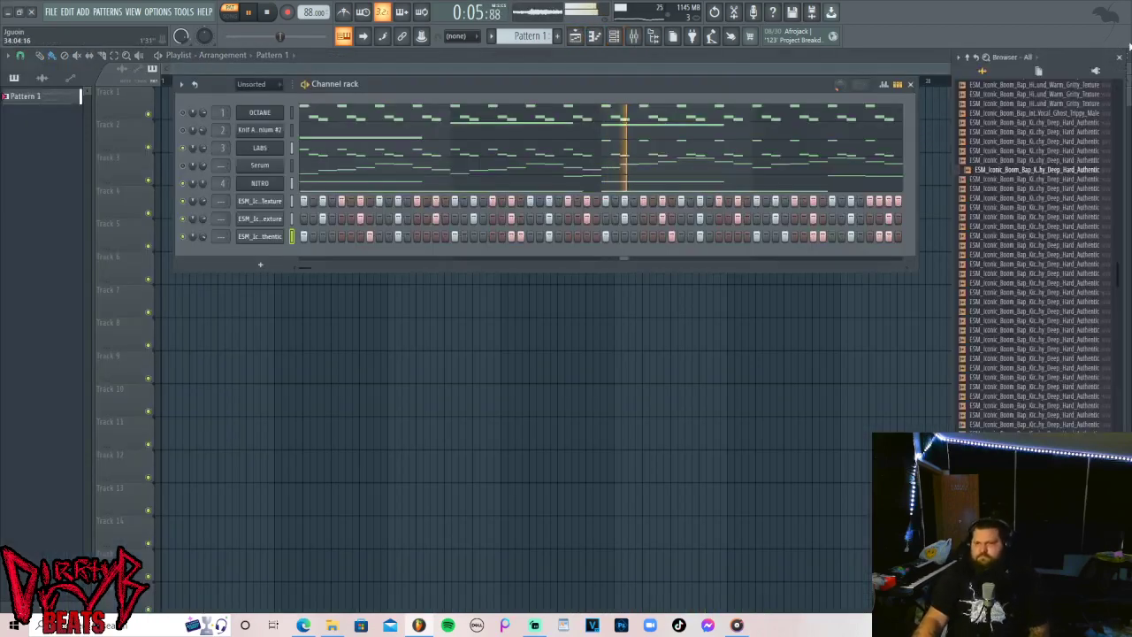
{"action": "scroll", "coordinate": [1040, 257], "scroll_direction": "down", "scroll_amount": 2}
{"action": "key", "text": "space"}
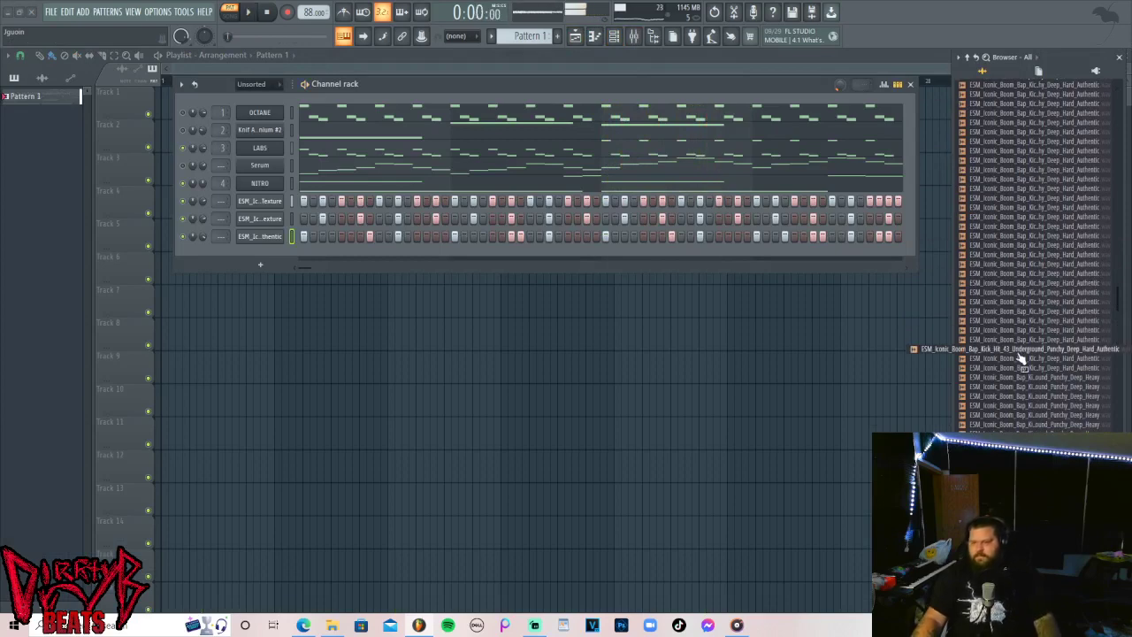
{"action": "scroll", "coordinate": [1028, 327], "scroll_direction": "down", "scroll_amount": 10}
{"action": "left_click", "coordinate": [1054, 133]}
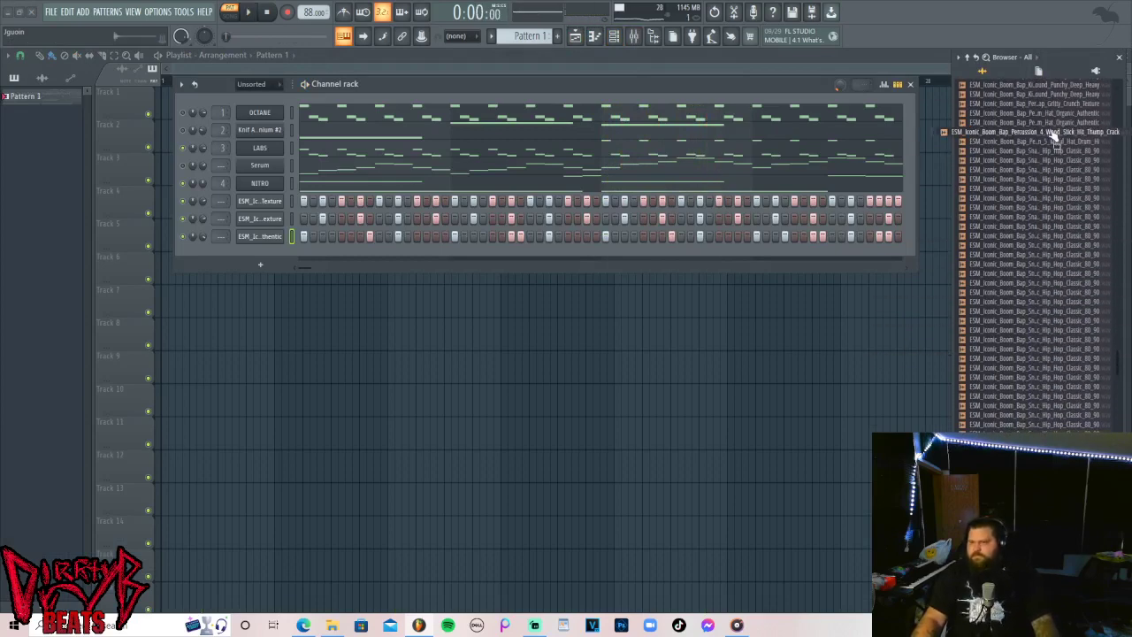
{"action": "right_click", "coordinate": [1048, 137]}
{"action": "left_click", "coordinate": [1048, 144]}
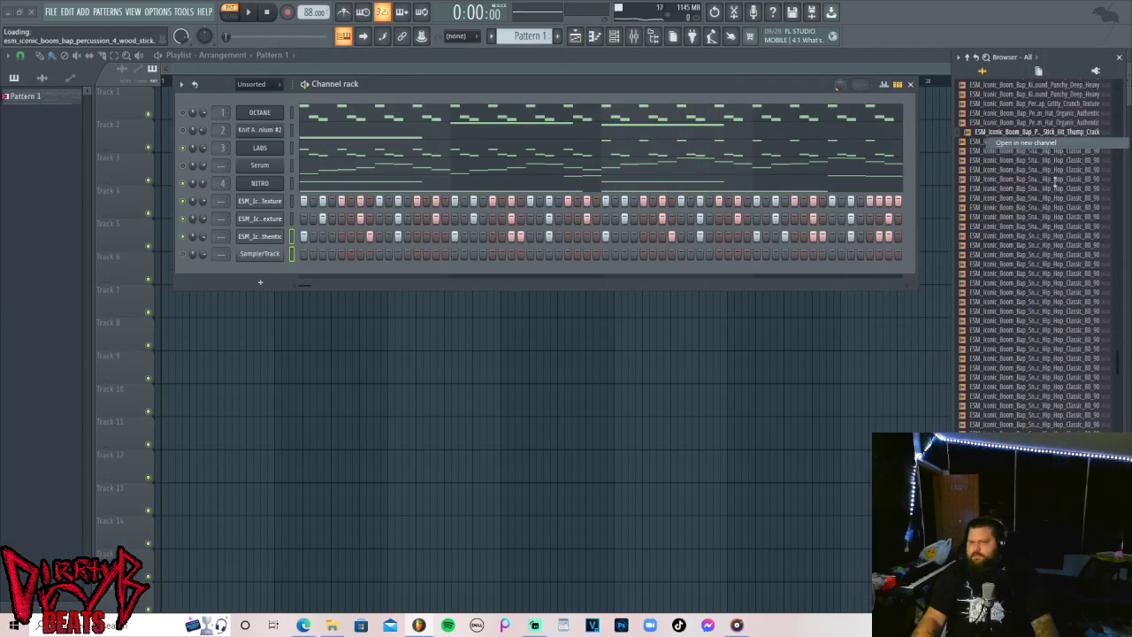
Load the Iconic Boom Bap Snare_Crack_37 sample into a new channel, normalize it without reversing it, and route it to mixer track 10.
{"action": "scroll", "coordinate": [1026, 263], "scroll_direction": "down", "scroll_amount": 8}
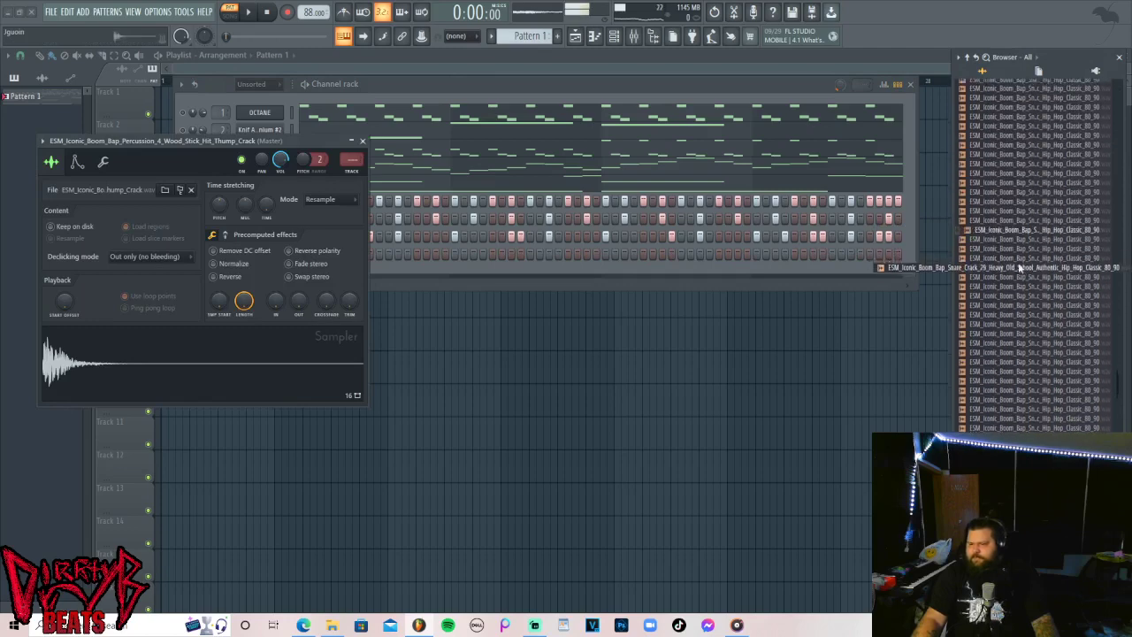
{"action": "scroll", "coordinate": [1017, 239], "scroll_direction": "down", "scroll_amount": 3}
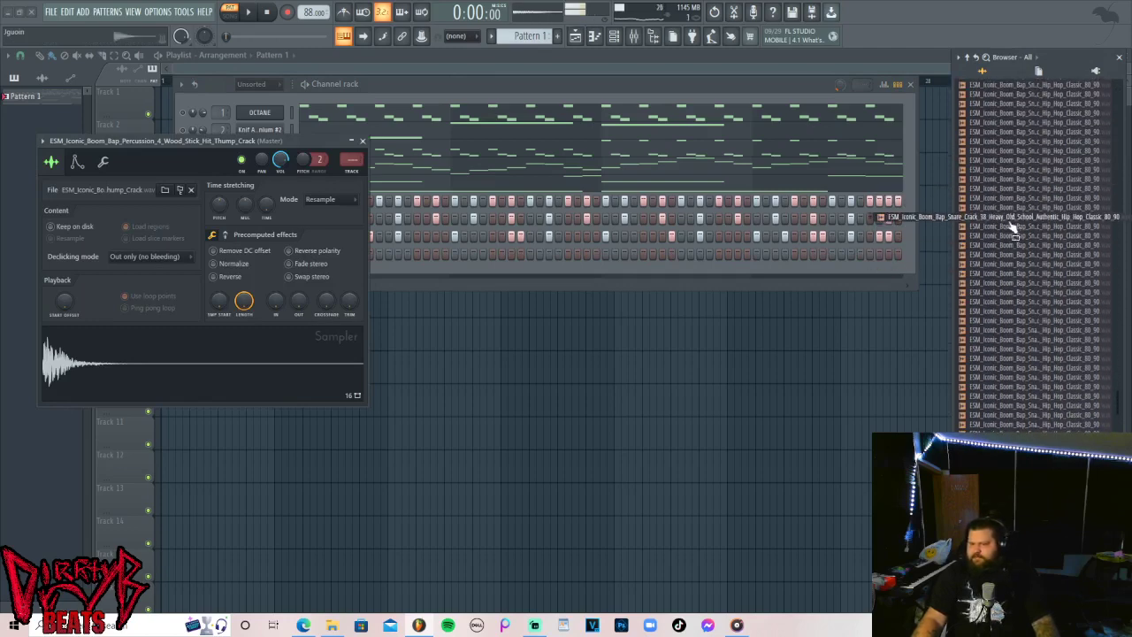
{"action": "right_click", "coordinate": [1014, 217]}
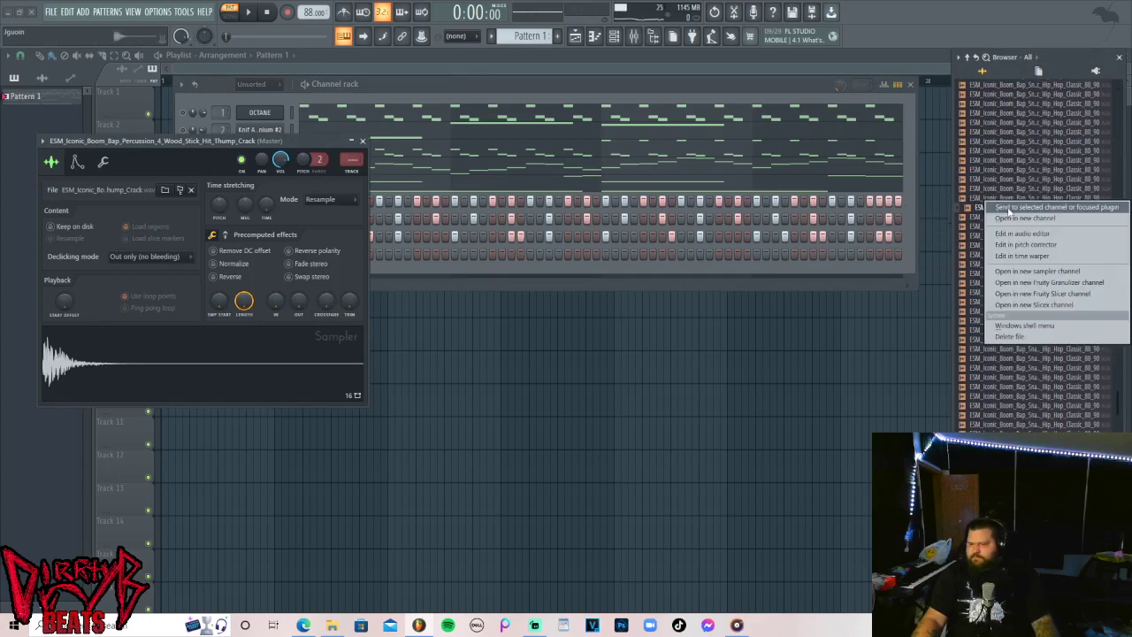
{"action": "left_click", "coordinate": [1025, 229]}
{"action": "left_click", "coordinate": [230, 292]}
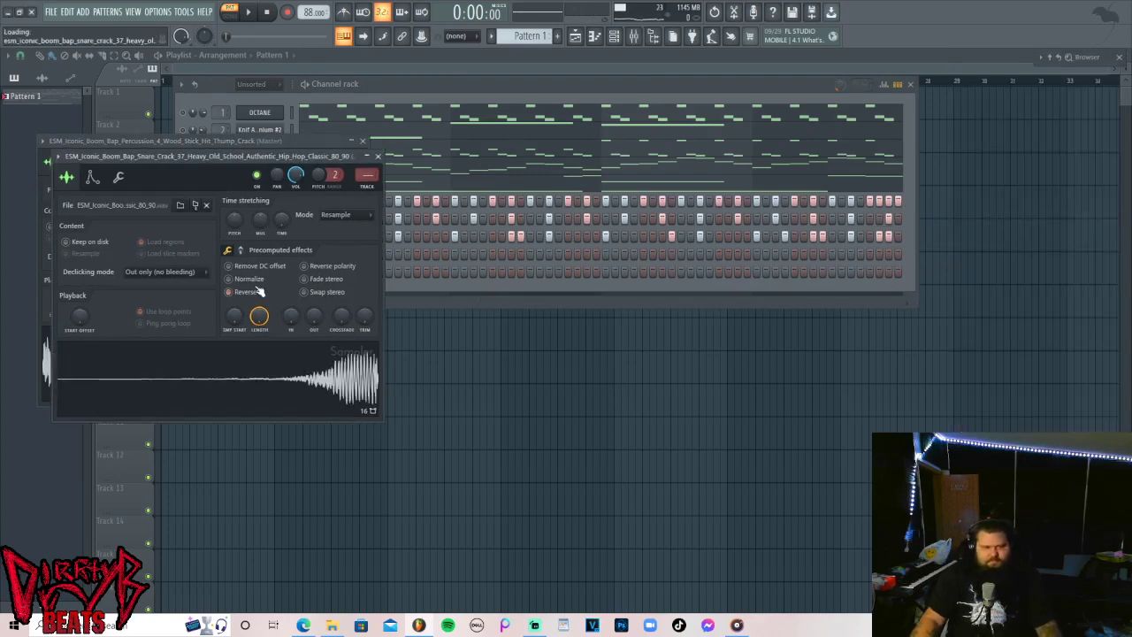
{"action": "left_click", "coordinate": [251, 295]}
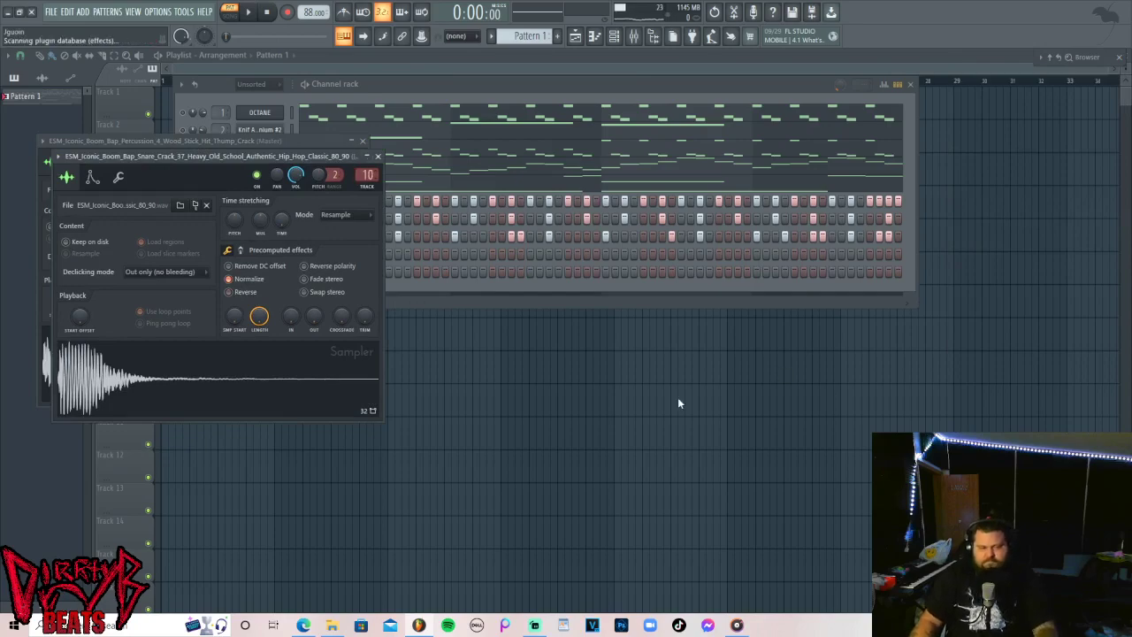
Show the mixer and load Fruity Reeverb 2 into slot 4 of the snare's insert 10.
{"action": "key", "text": "F8"}
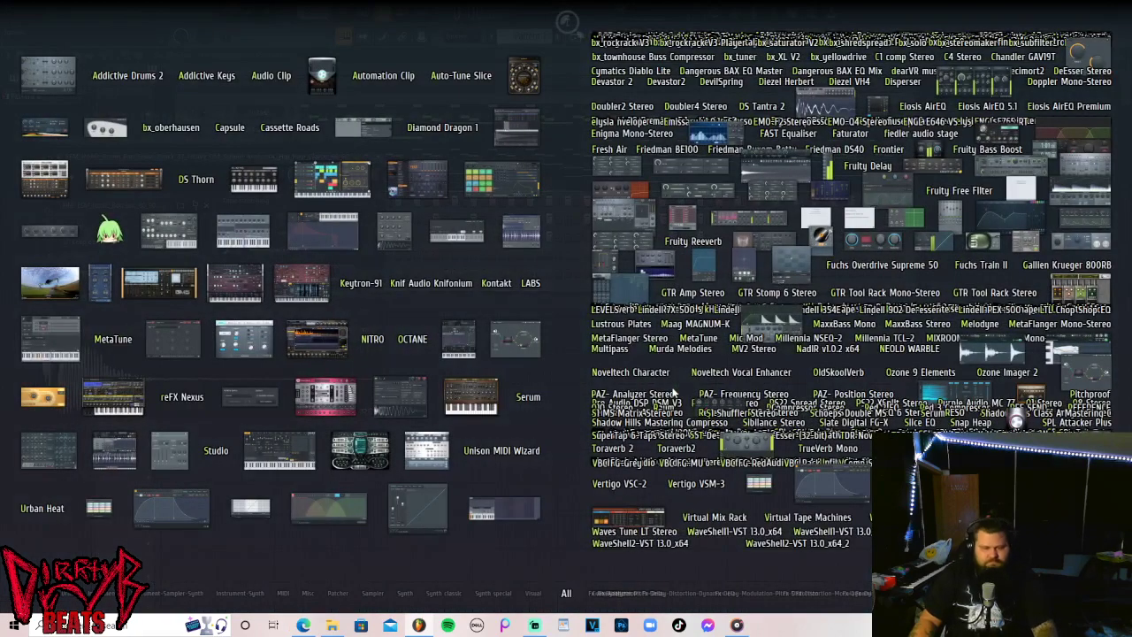
{"action": "key", "text": "F8"}
{"action": "key", "text": "F9"}
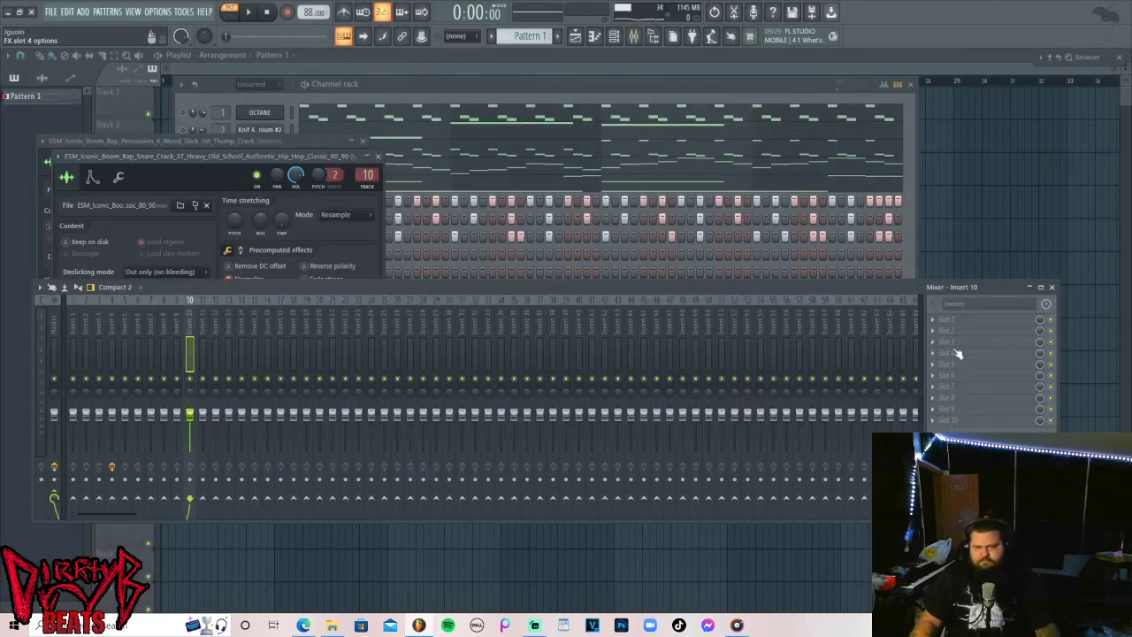
{"action": "left_click", "coordinate": [957, 349]}
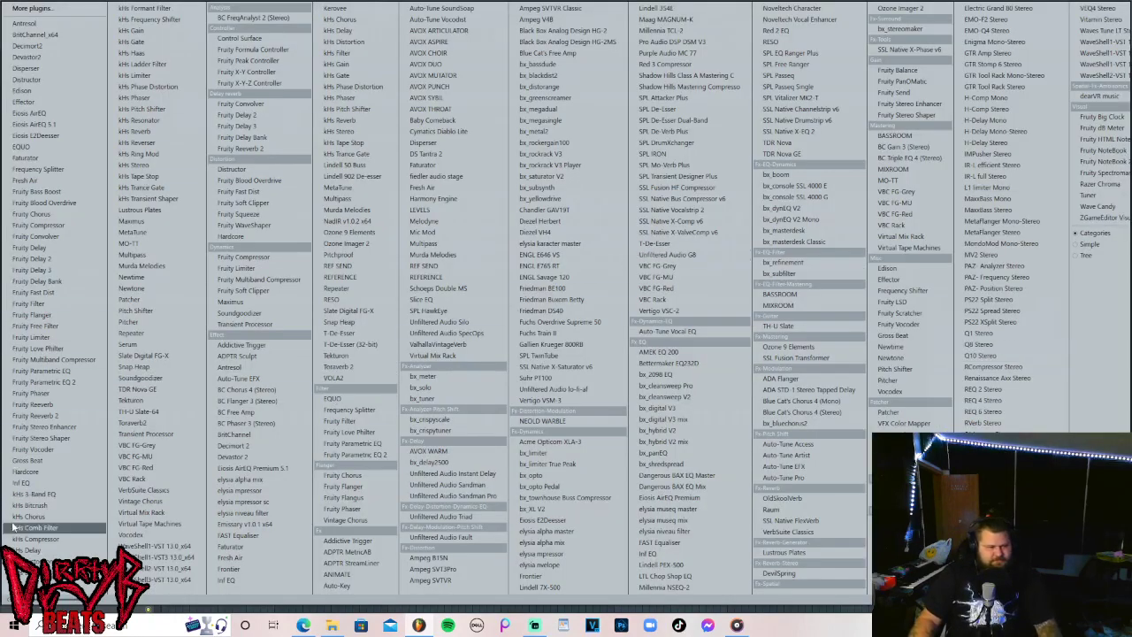
{"action": "left_click", "coordinate": [75, 415]}
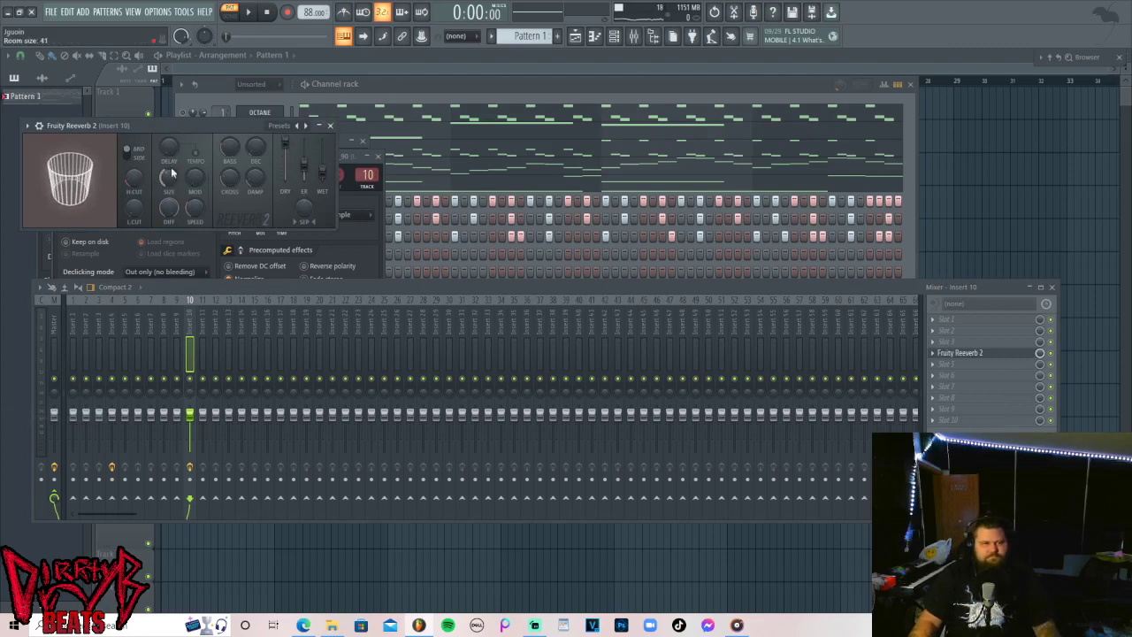
Adjust the snare channel's volume and place snare hits on steps 5 and 13 of bar 1 and step 5 of bar 2.
{"action": "left_click", "coordinate": [481, 97]}
{"action": "key", "text": "space"}
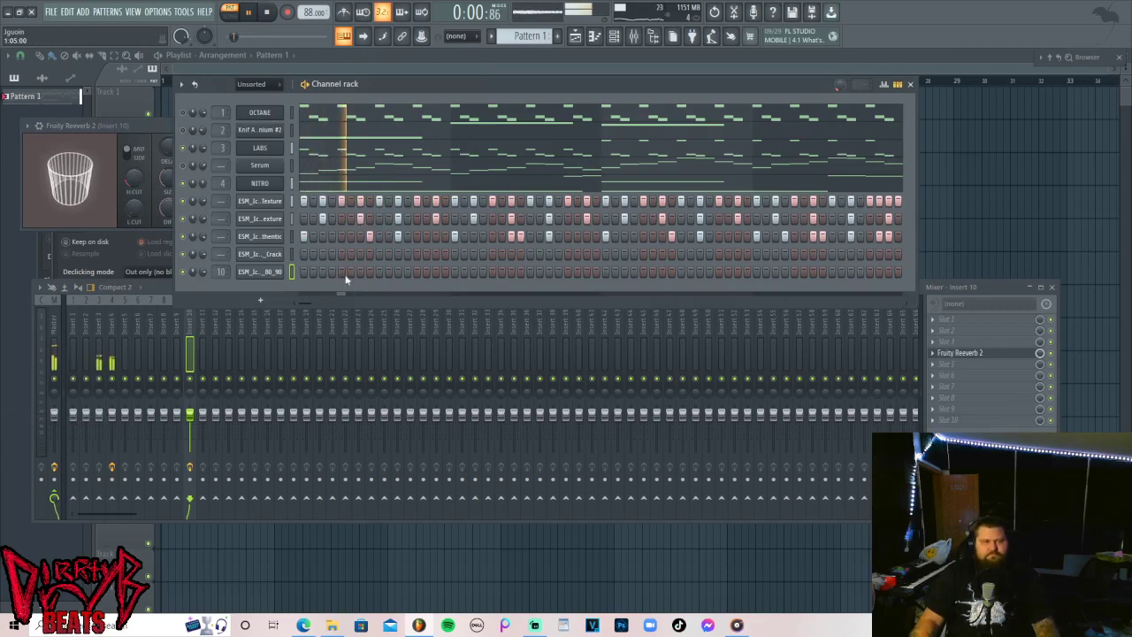
{"action": "left_click_drag", "start_coordinate": [202, 272], "coordinate": [203, 261]}
{"action": "key", "text": "space"}
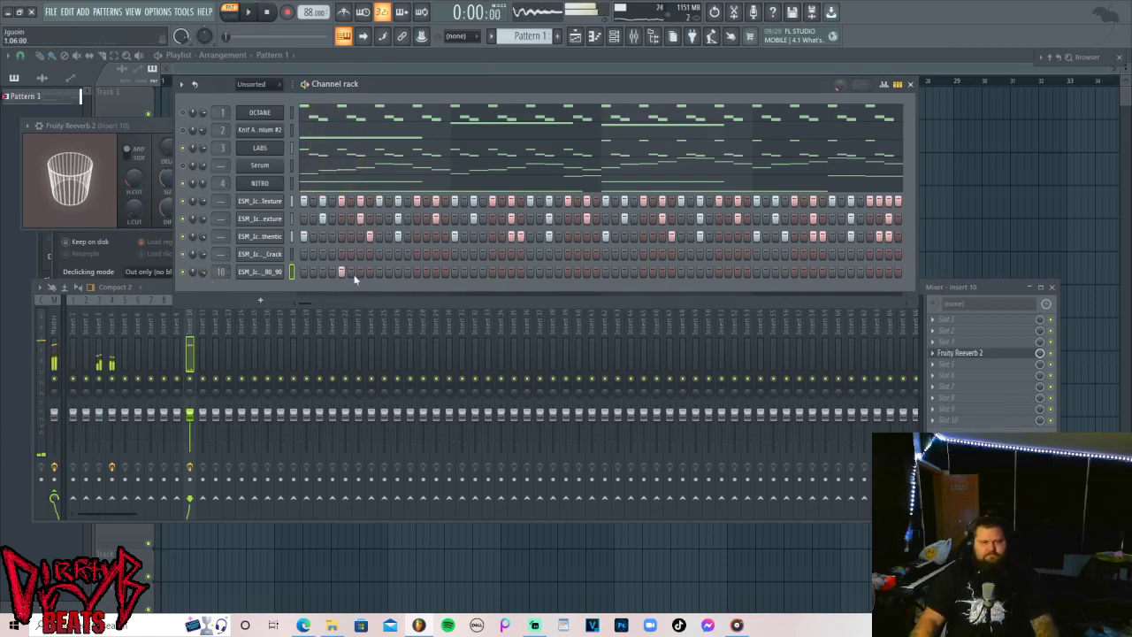
{"action": "left_click", "coordinate": [417, 272]}
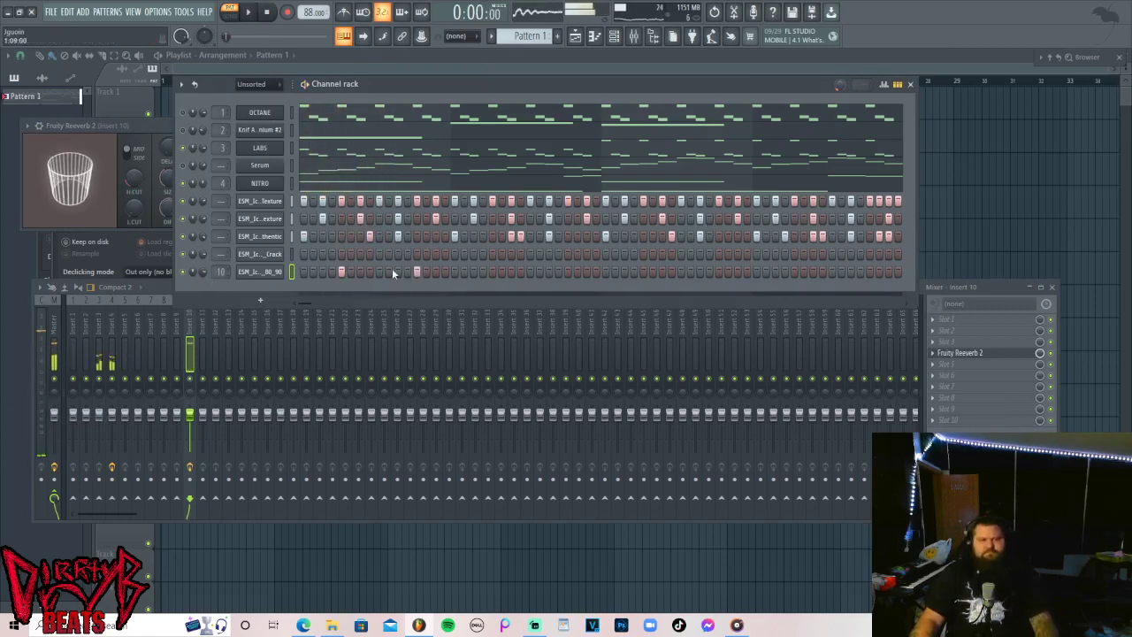
{"action": "key", "text": "space"}
{"action": "left_click", "coordinate": [492, 271]}
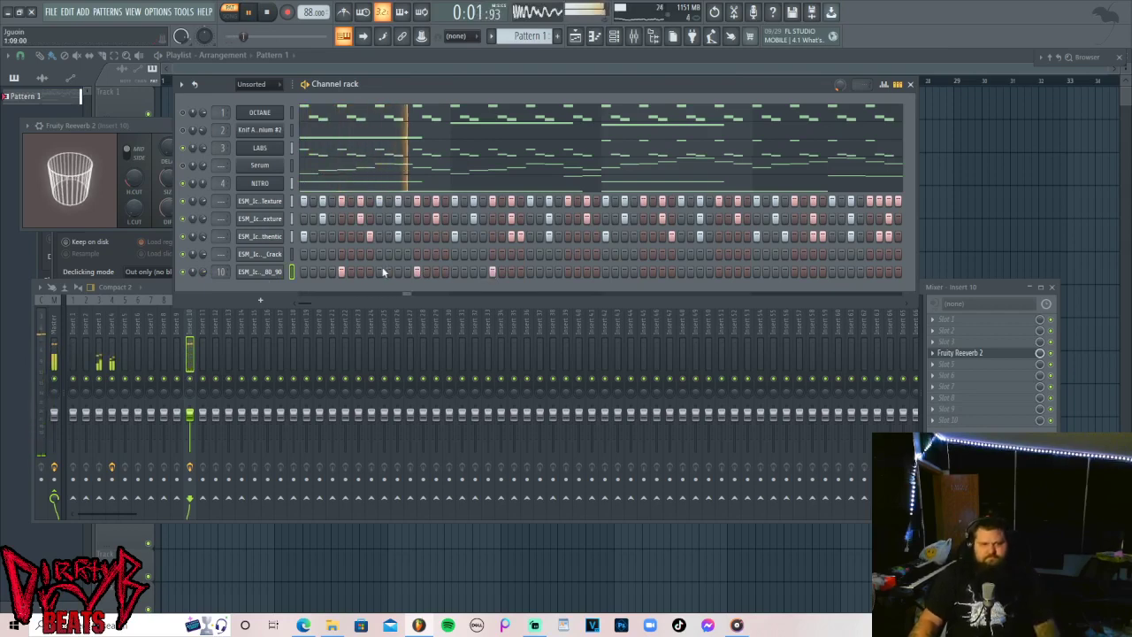
Try an extra snare hit on step 8, then on step 10 of bar 1, against playback.
{"action": "left_click", "coordinate": [370, 272]}
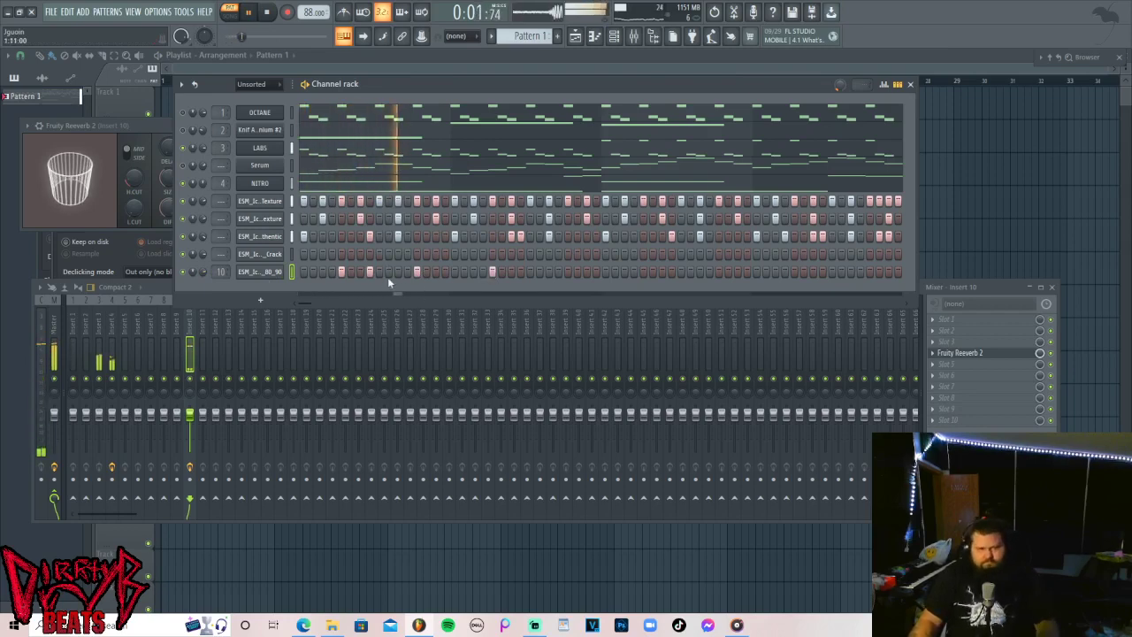
{"action": "key", "text": "space"}
{"action": "right_click", "coordinate": [371, 273]}
{"action": "left_click", "coordinate": [388, 273]}
{"action": "key", "text": "space"}
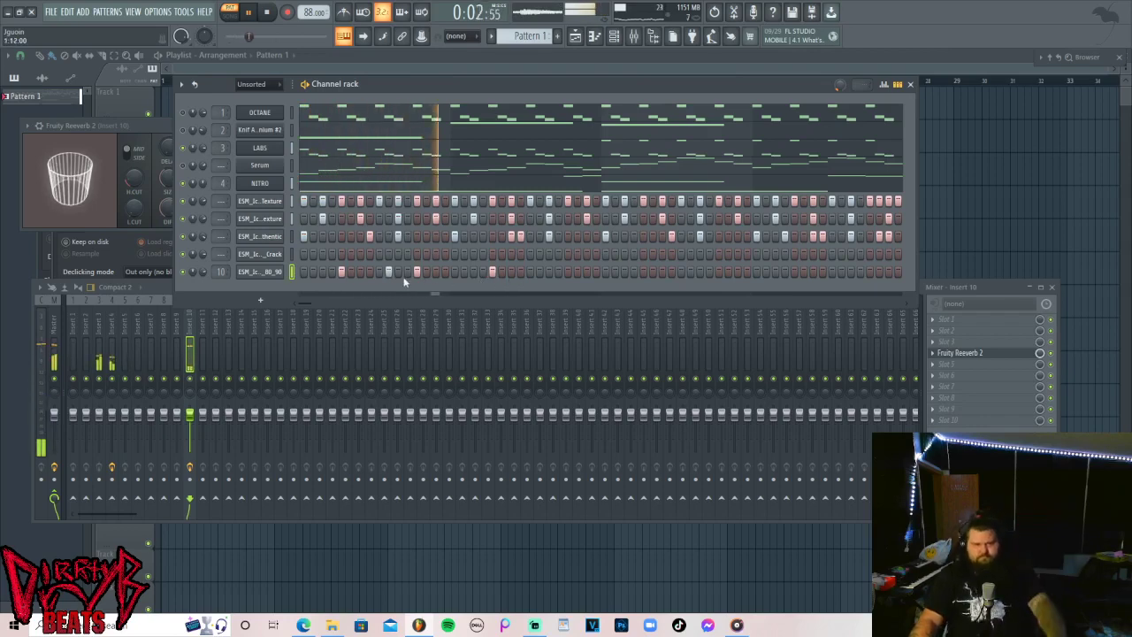
Add snare hits on bar 2 steps 10 and 13, bar 3 steps 5 and 13, and bar 4 steps 5, 10 and 13.
{"action": "left_click", "coordinate": [567, 271]}
{"action": "left_click", "coordinate": [539, 273]}
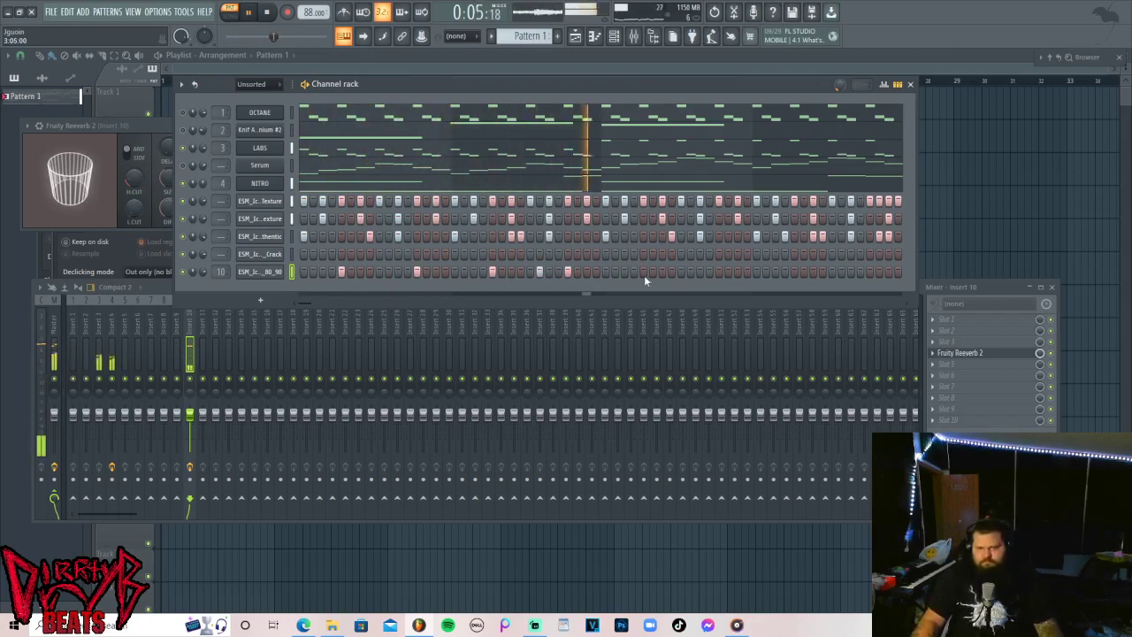
{"action": "left_click", "coordinate": [718, 273]}
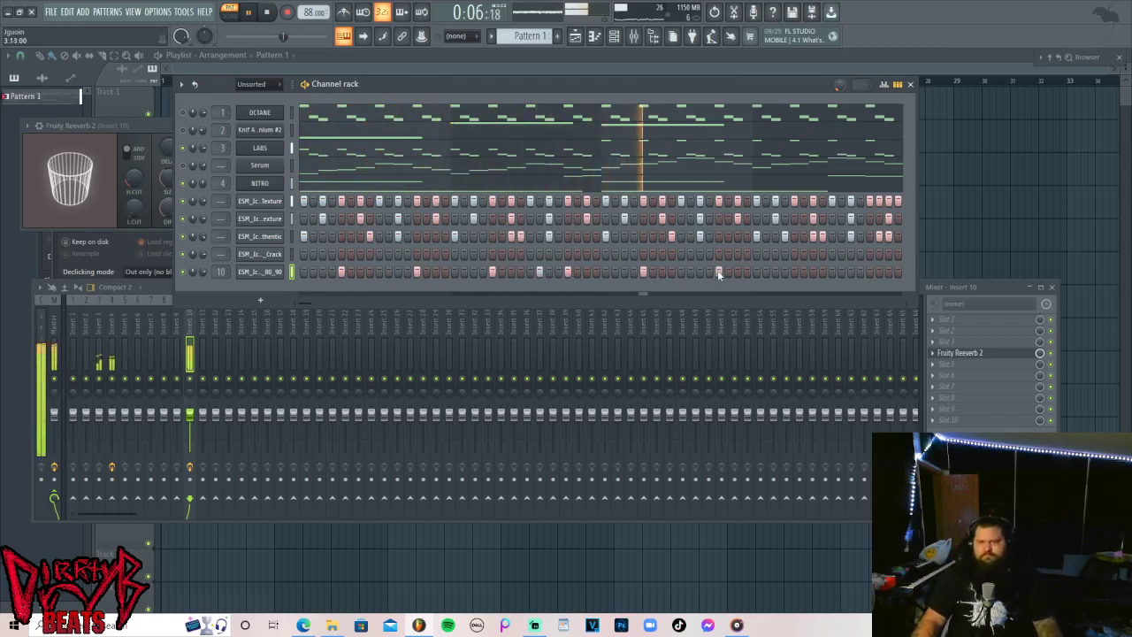
{"action": "left_click", "coordinate": [794, 272]}
{"action": "left_click", "coordinate": [841, 272]}
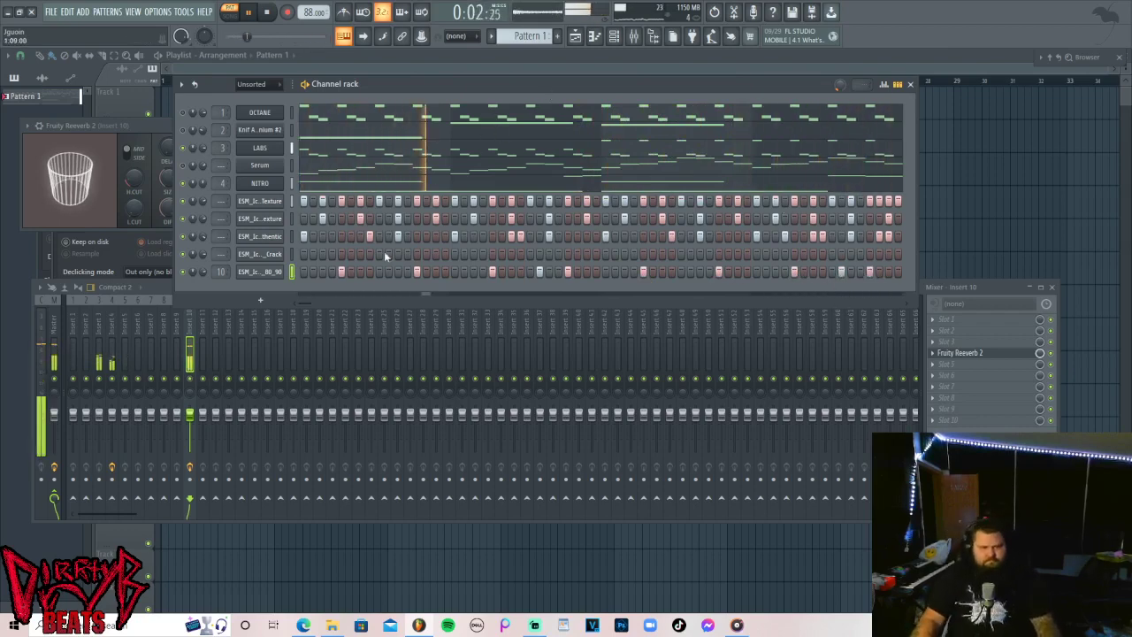
Add wood stick percussion hits on steps 6 and 8 of bar 2 and steps 14 and 16 of bar 3.
{"action": "left_click", "coordinate": [502, 256]}
{"action": "left_click", "coordinate": [521, 256]}
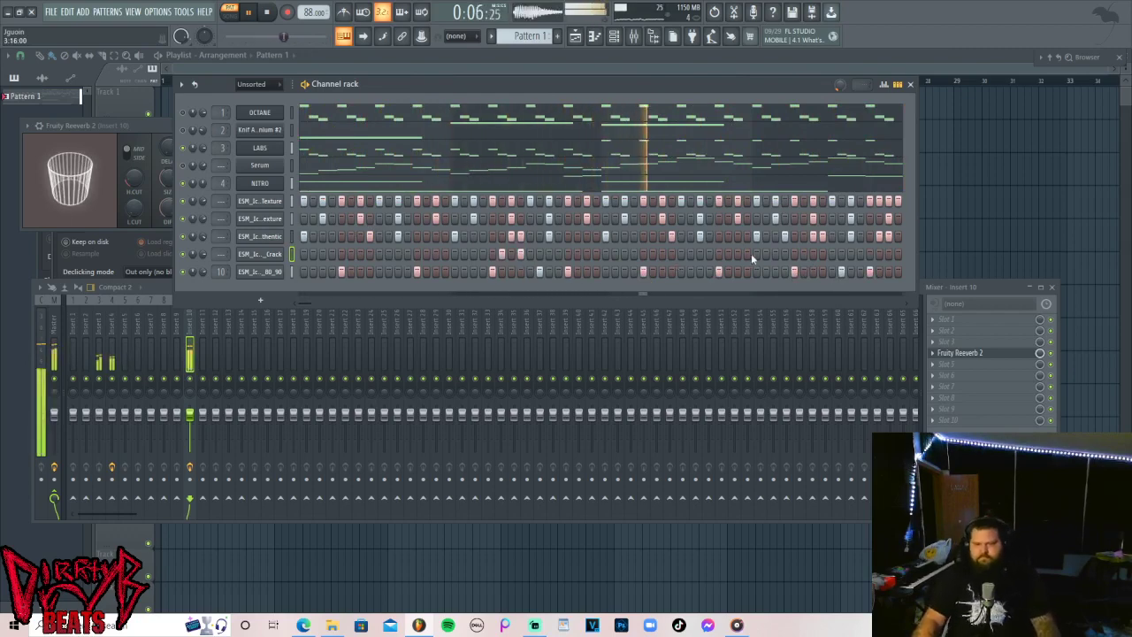
{"action": "left_click_drag", "start_coordinate": [747, 253], "coordinate": [728, 254]}
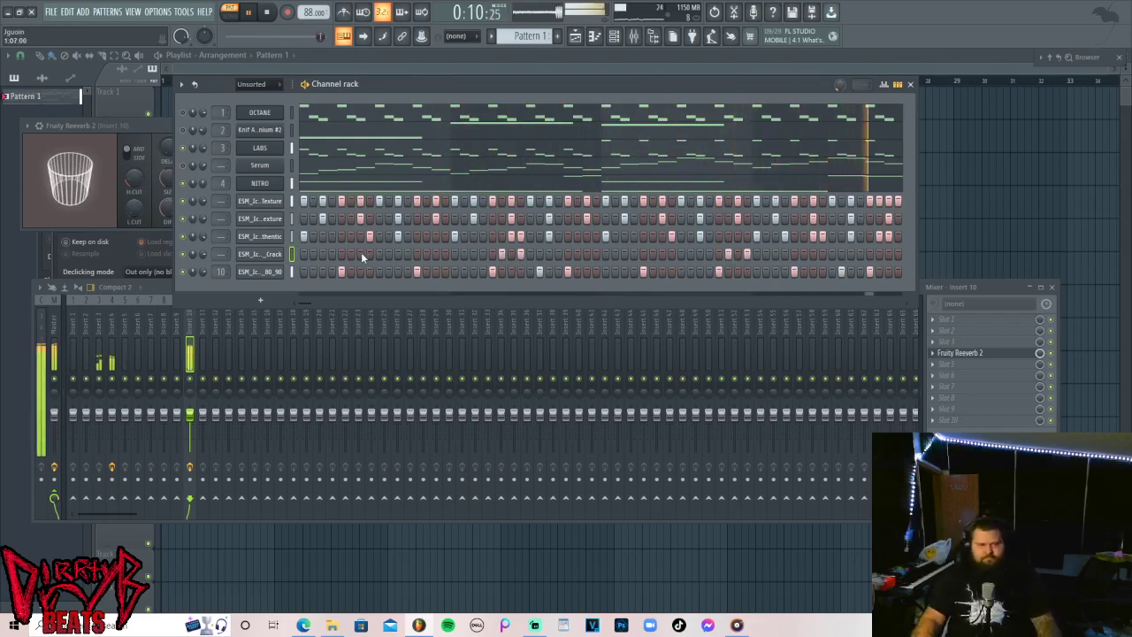
Add paired wood stick hits on bar 1 steps 7 and 8, bar 2 steps 14 and 15, and bar 4 steps 11 and 12.
{"action": "left_click_drag", "start_coordinate": [361, 254], "coordinate": [369, 254]}
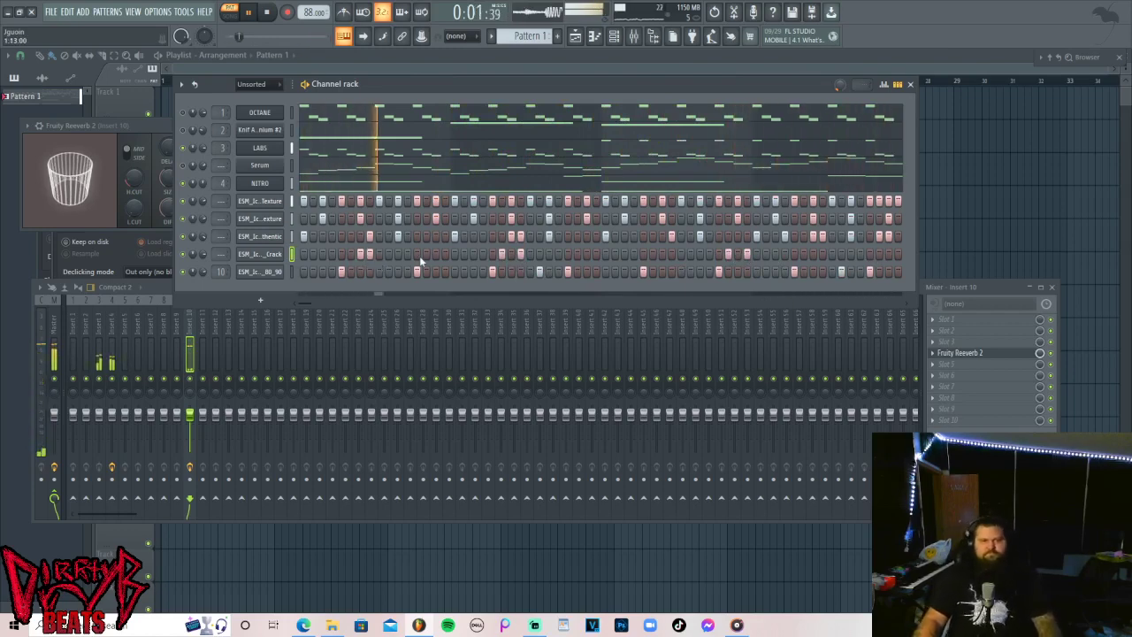
{"action": "left_click", "coordinate": [586, 255]}
{"action": "left_click", "coordinate": [579, 255]}
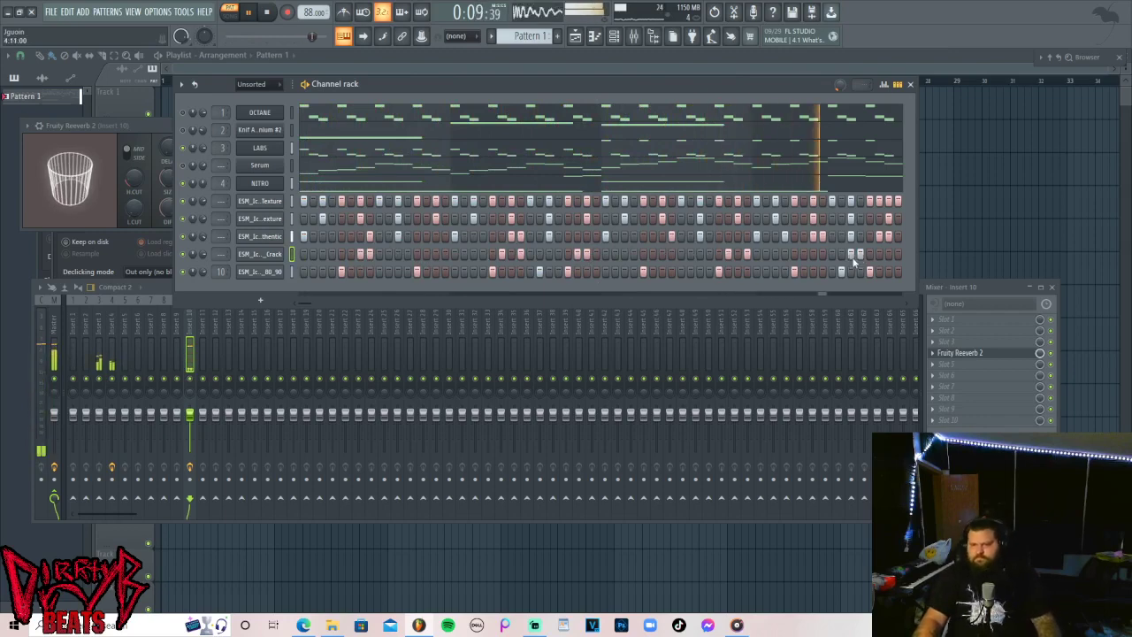
Adjust the wood stick channel's echo delay feed and route the channel to mixer track 7.
{"action": "left_click", "coordinate": [265, 254]}
{"action": "left_click", "coordinate": [106, 161]}
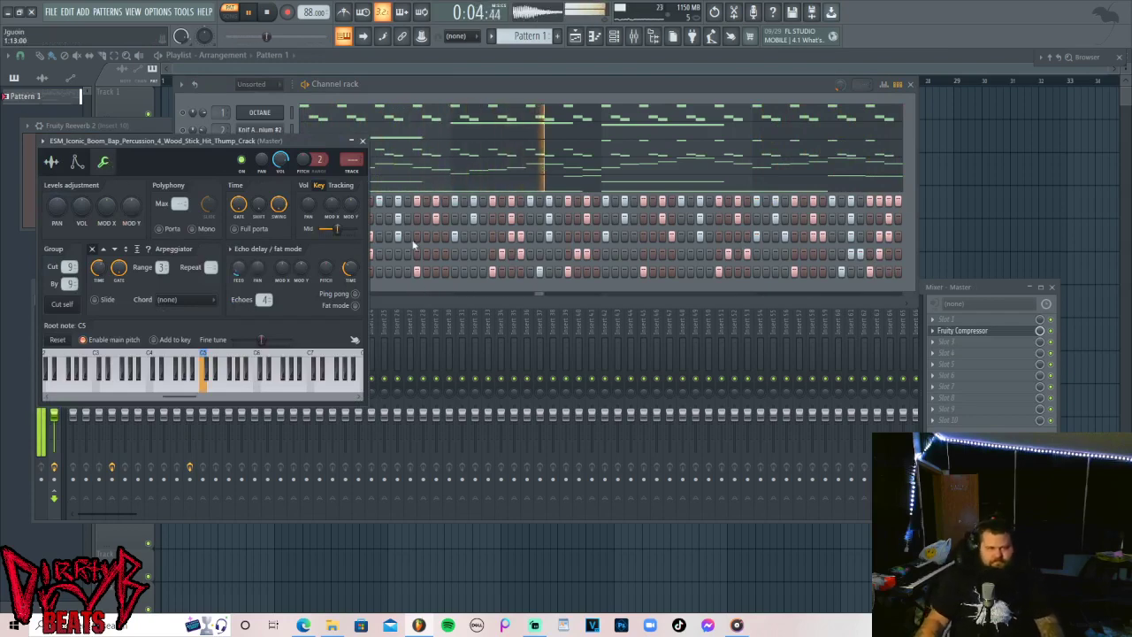
{"action": "left_click_drag", "start_coordinate": [242, 275], "coordinate": [248, 244]}
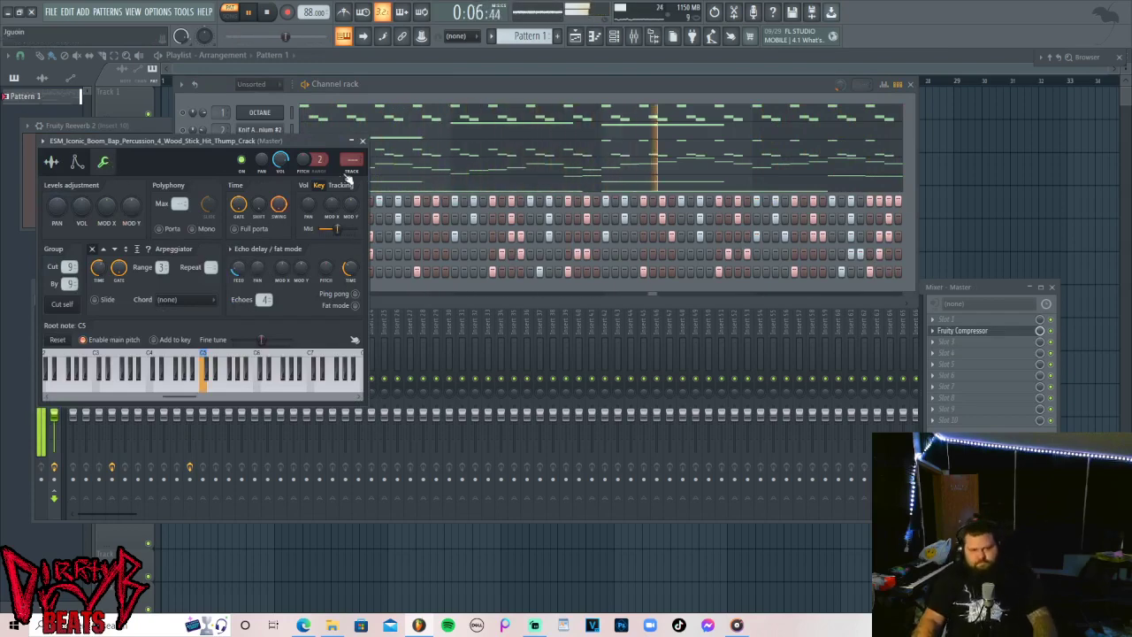
{"action": "left_click_drag", "start_coordinate": [351, 161], "coordinate": [352, 142]}
Load Fruity Reeverb into slot 3 of mixer insert 7 with a 1391 Hz low cut, and Fruity Love Philter into slot 1.
{"action": "key", "text": "F9"}
{"action": "left_click", "coordinate": [940, 343]}
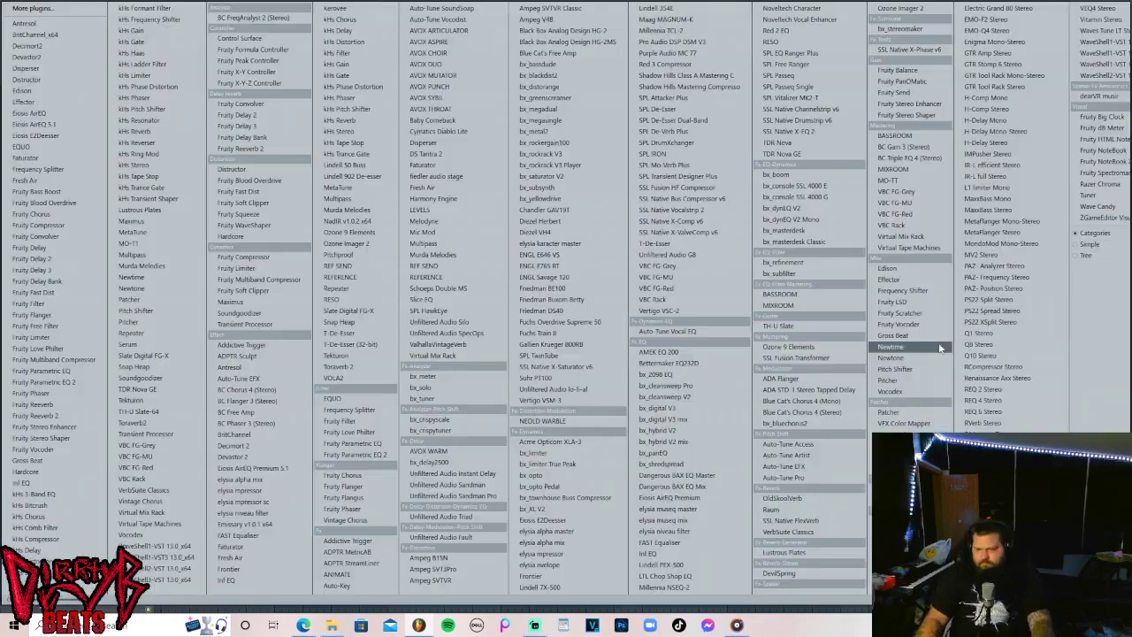
{"action": "left_click", "coordinate": [45, 404]}
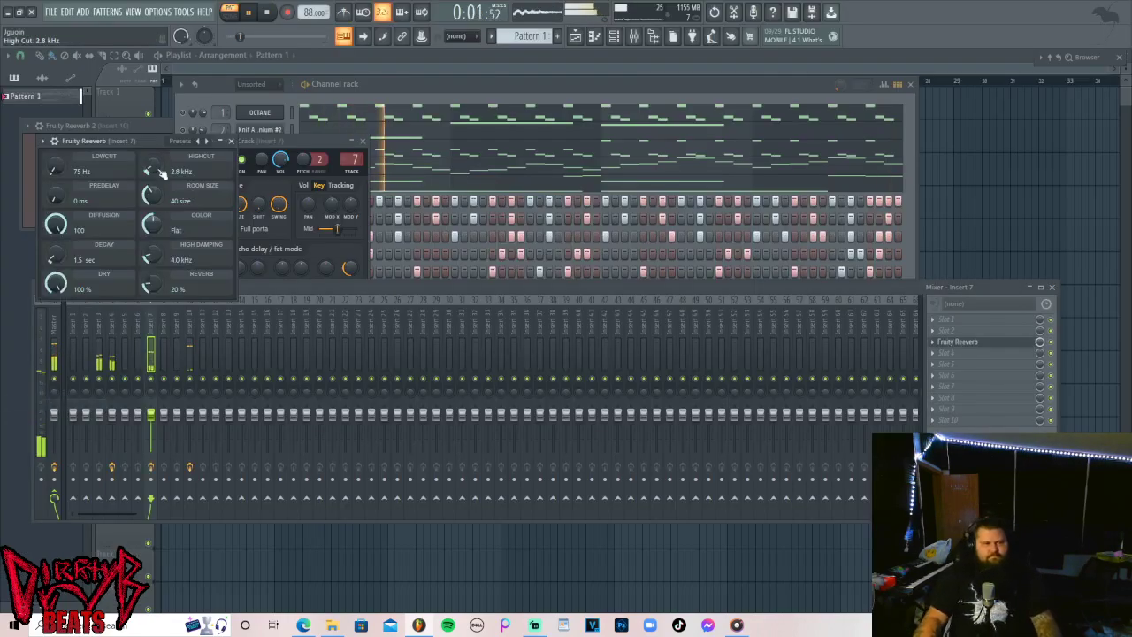
{"action": "left_click_drag", "start_coordinate": [55, 168], "coordinate": [56, 142]}
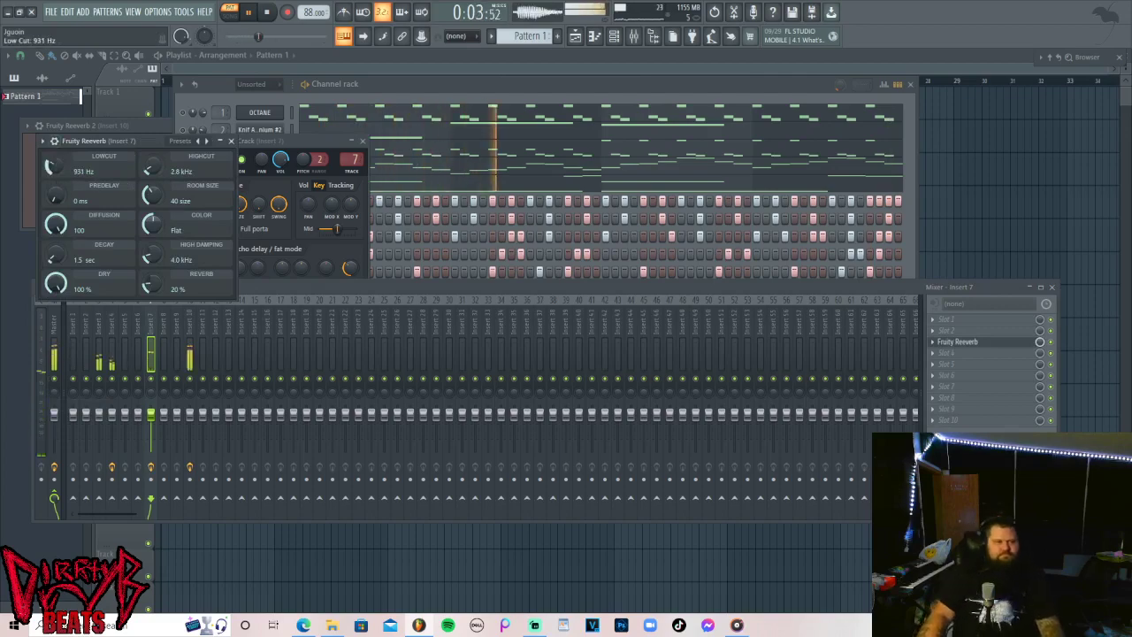
{"action": "left_click", "coordinate": [937, 329]}
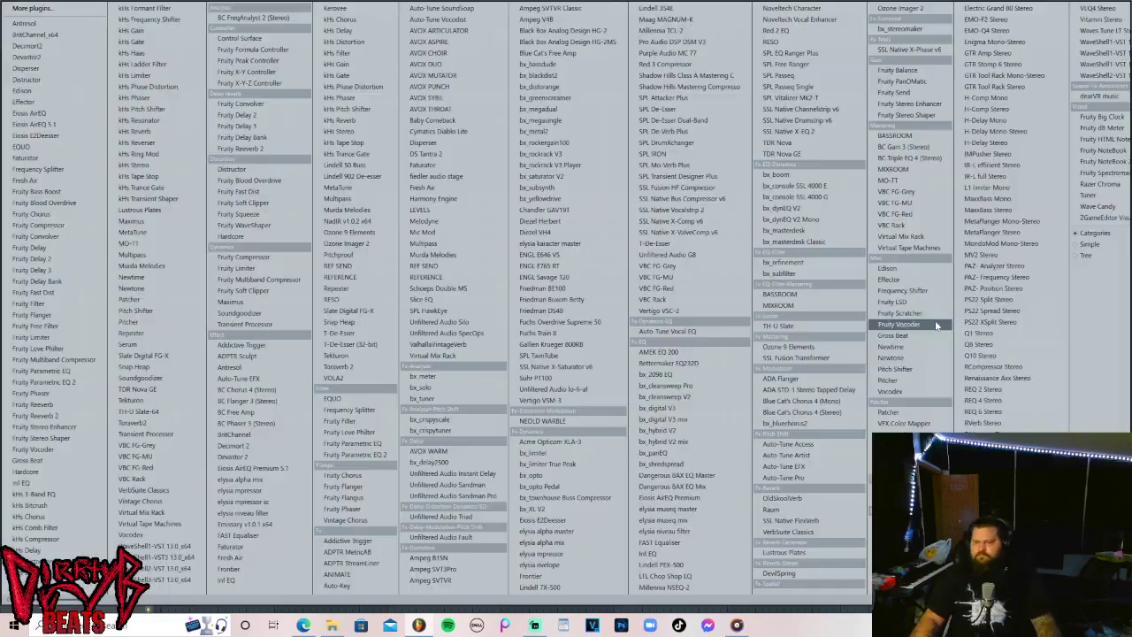
{"action": "left_click", "coordinate": [349, 432]}
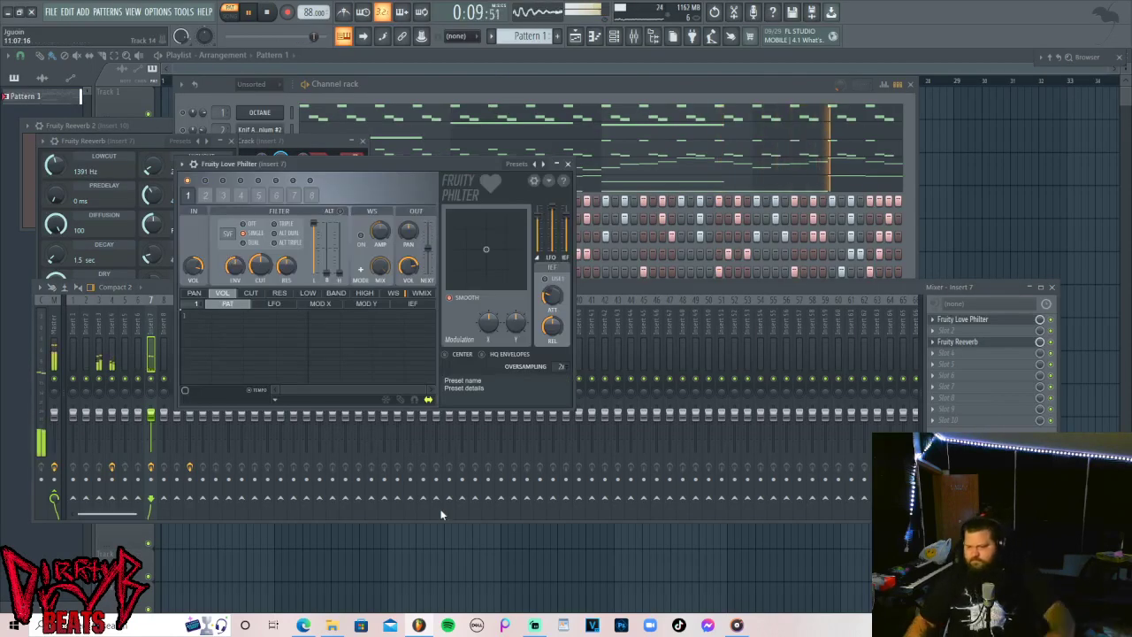
Bring the channel rack forward, adjust the snare channel's volume and unmute the OCTANE and Serum channels.
{"action": "left_click", "coordinate": [497, 79]}
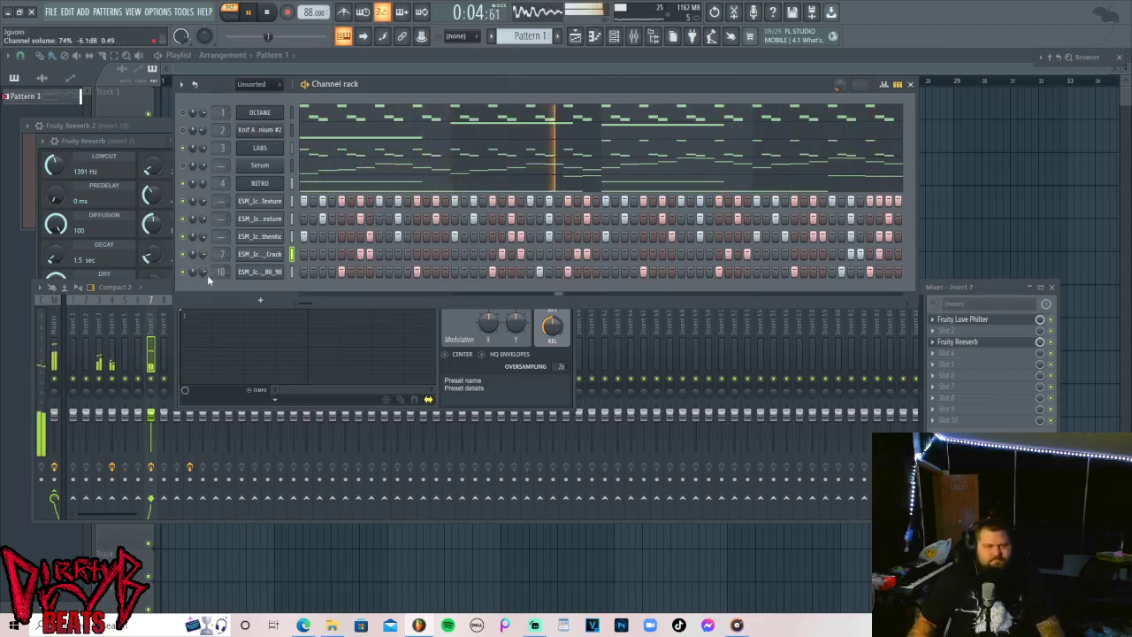
{"action": "left_click_drag", "start_coordinate": [204, 273], "coordinate": [202, 275]}
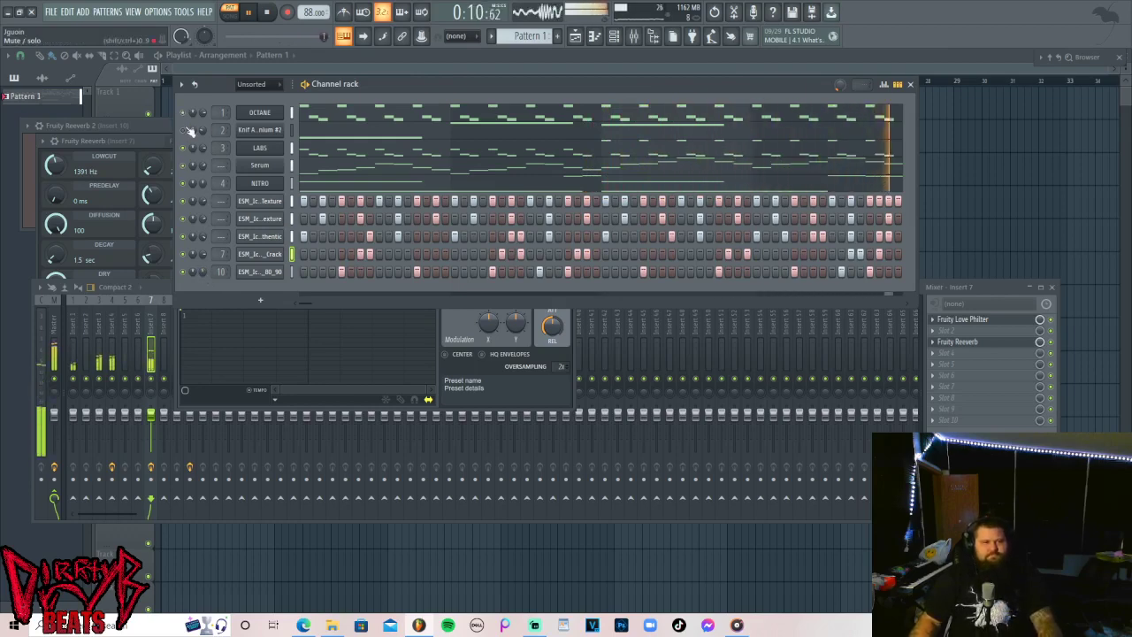
Insert a second Serum instrument as a new channel above OCTANE in the channel rack.
{"action": "right_click", "coordinate": [256, 117]}
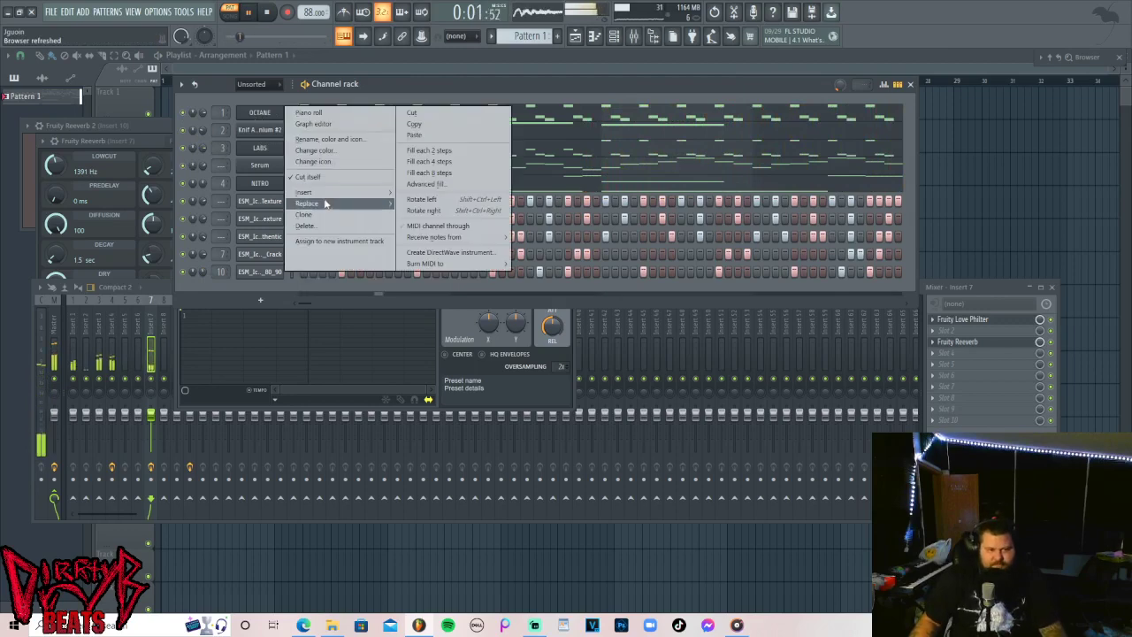
{"action": "mouse_move", "coordinate": [350, 192]}
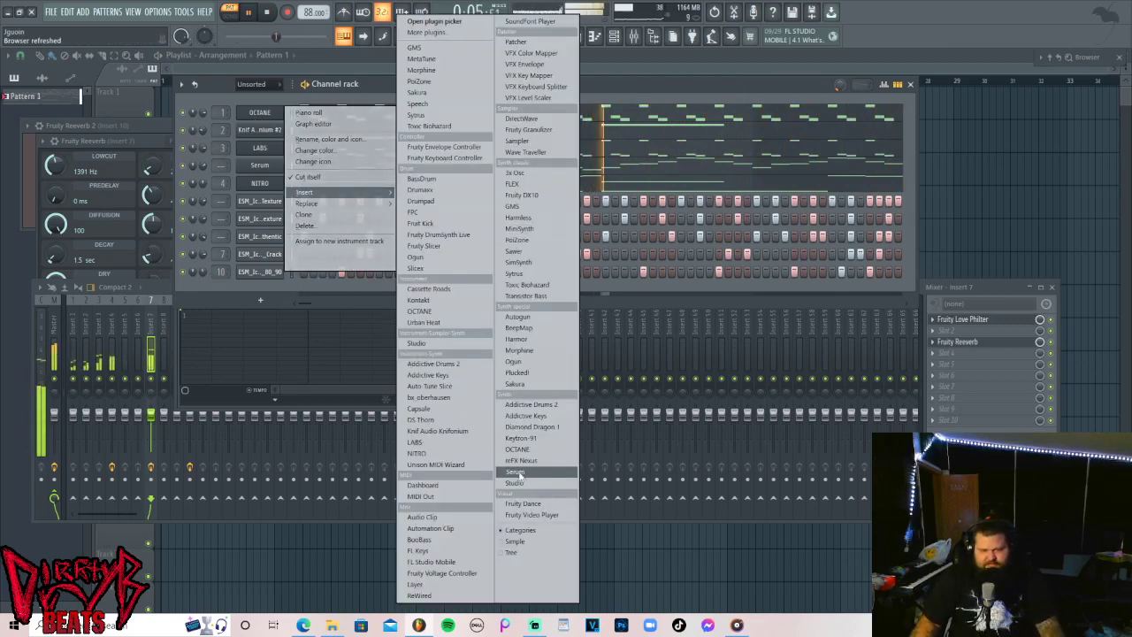
{"action": "left_click", "coordinate": [516, 472]}
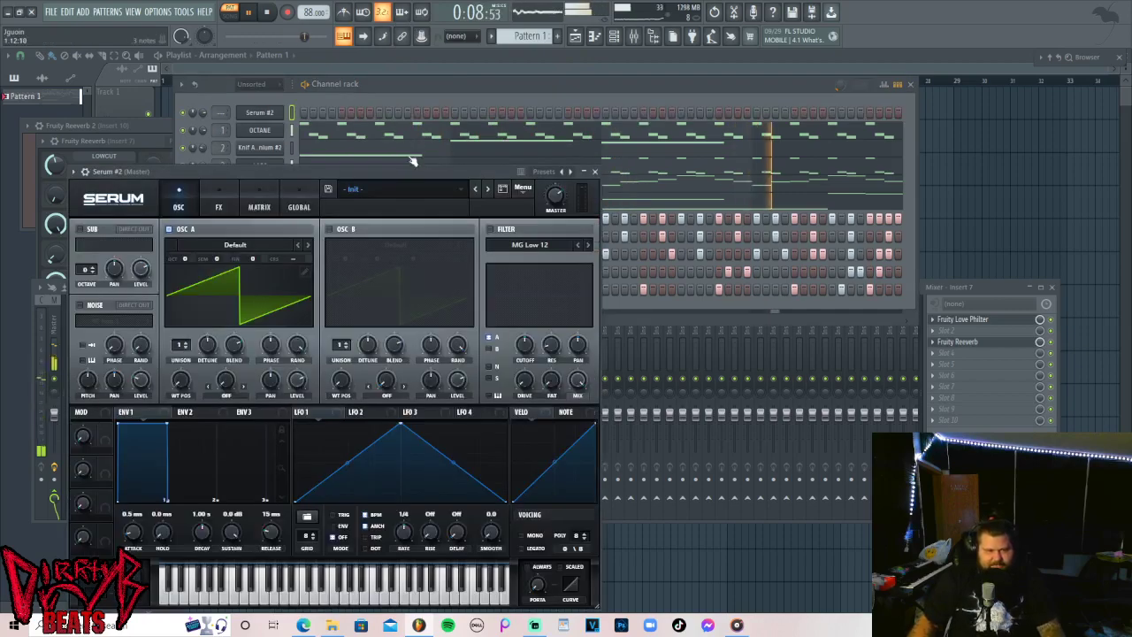
Load the 808 Dimension (AV) preset from the Free Serum Presets (AngelicVibes) user bank into the new Serum.
{"action": "left_click", "coordinate": [380, 188]}
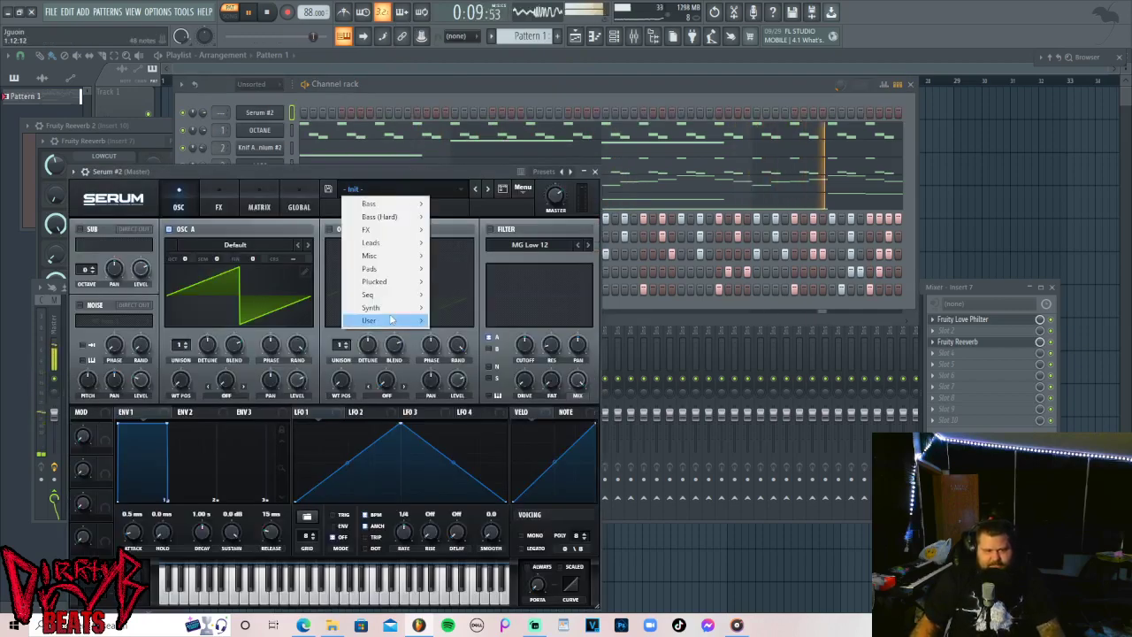
{"action": "mouse_move", "coordinate": [393, 322]}
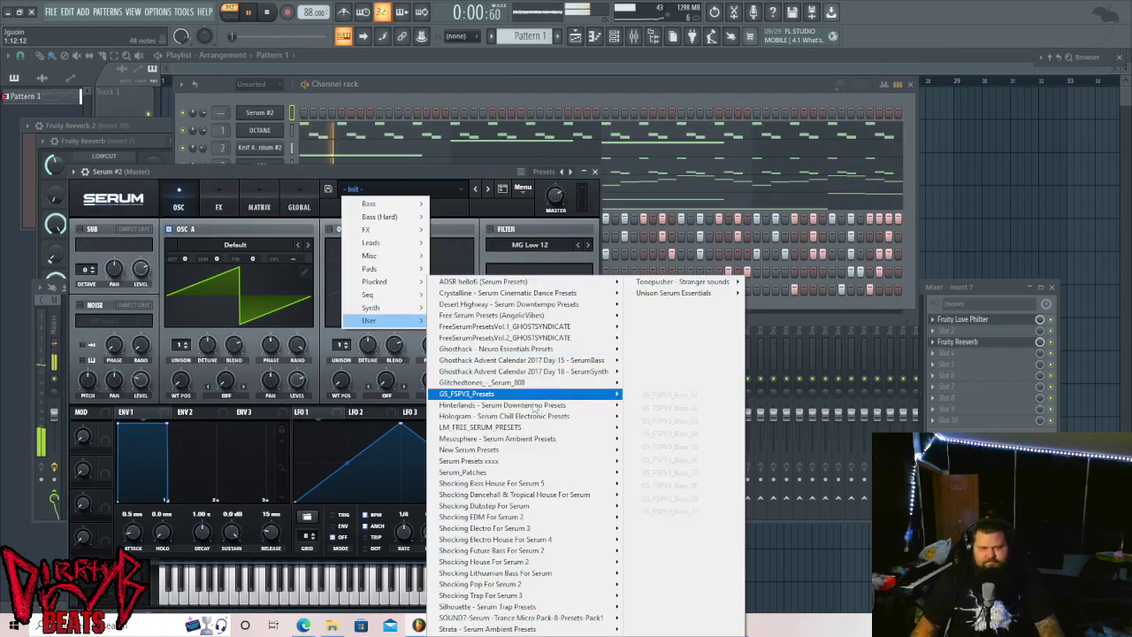
{"action": "mouse_move", "coordinate": [455, 418]}
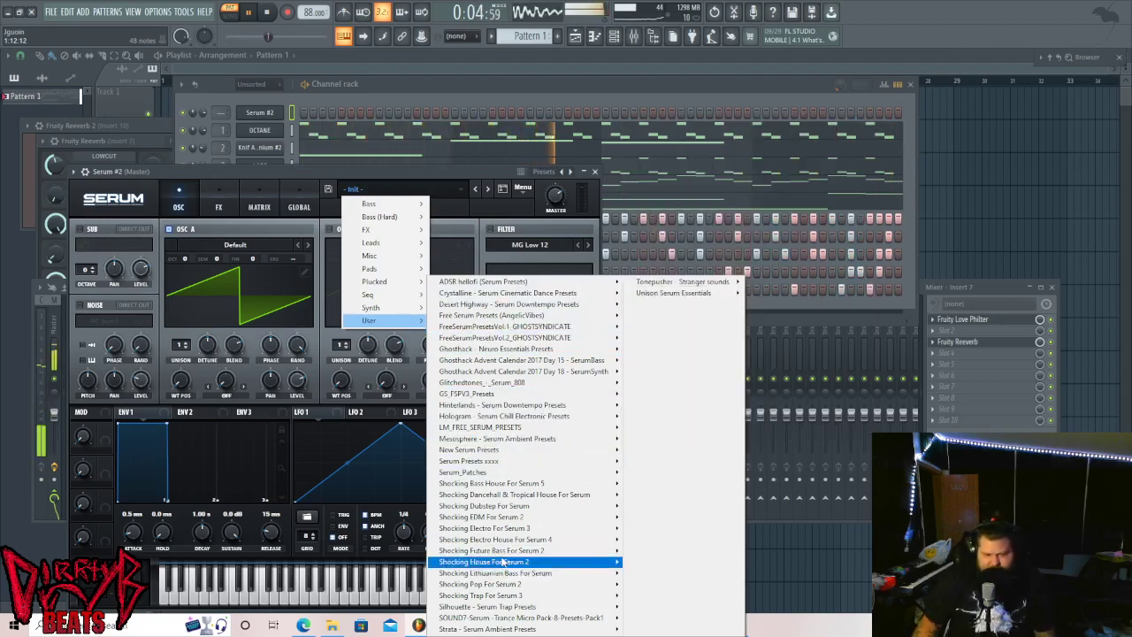
{"action": "mouse_move", "coordinate": [498, 498]}
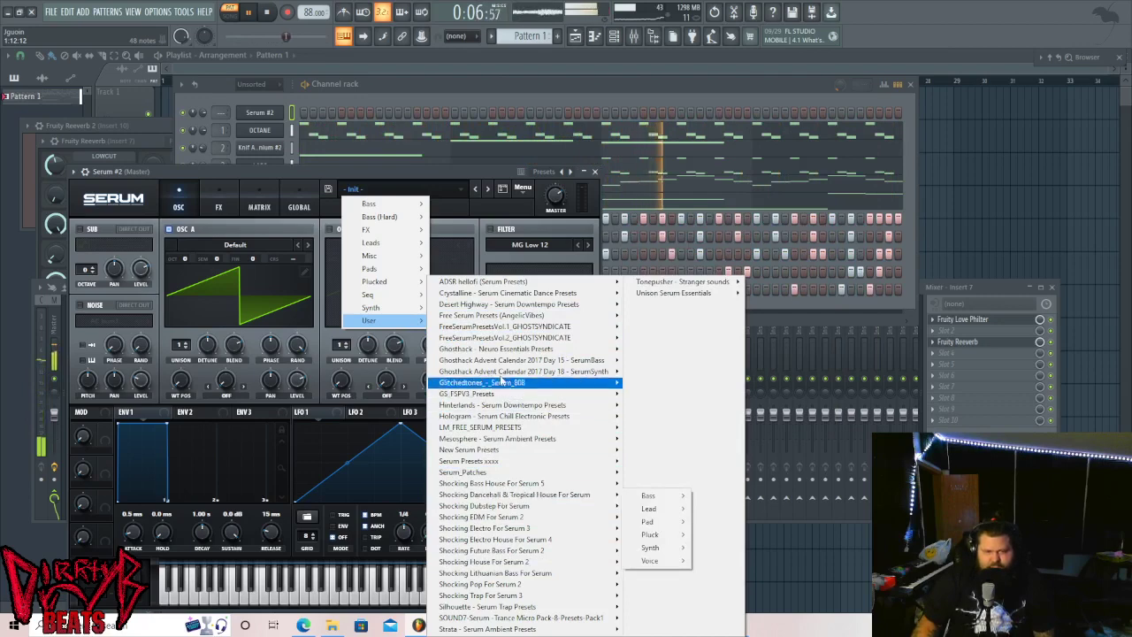
{"action": "mouse_move", "coordinate": [511, 350]}
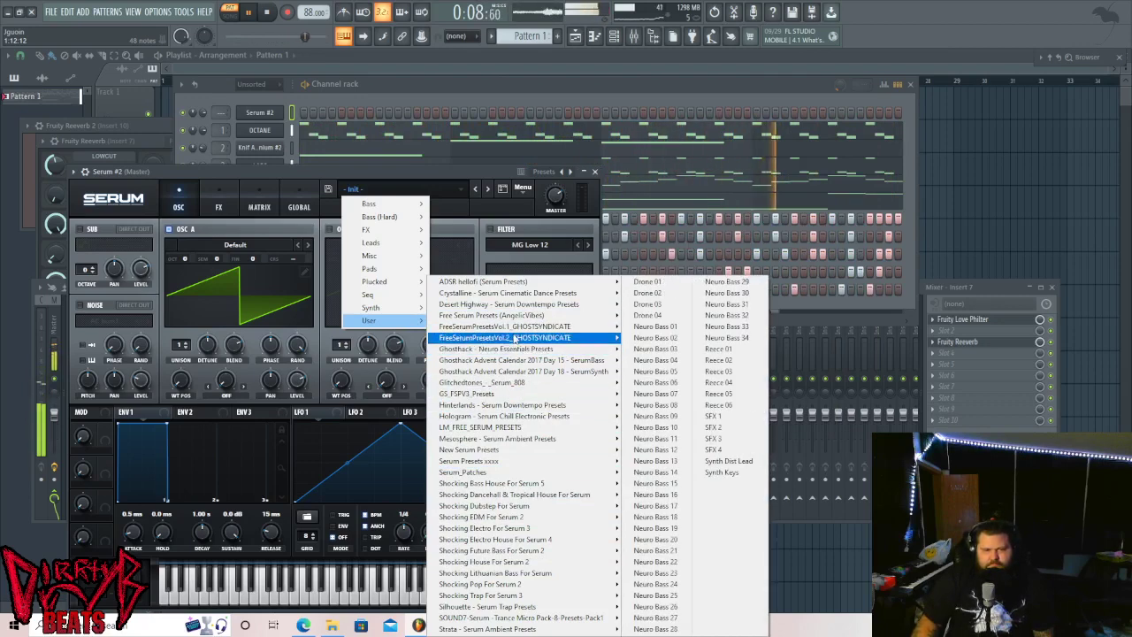
{"action": "mouse_move", "coordinate": [521, 316]}
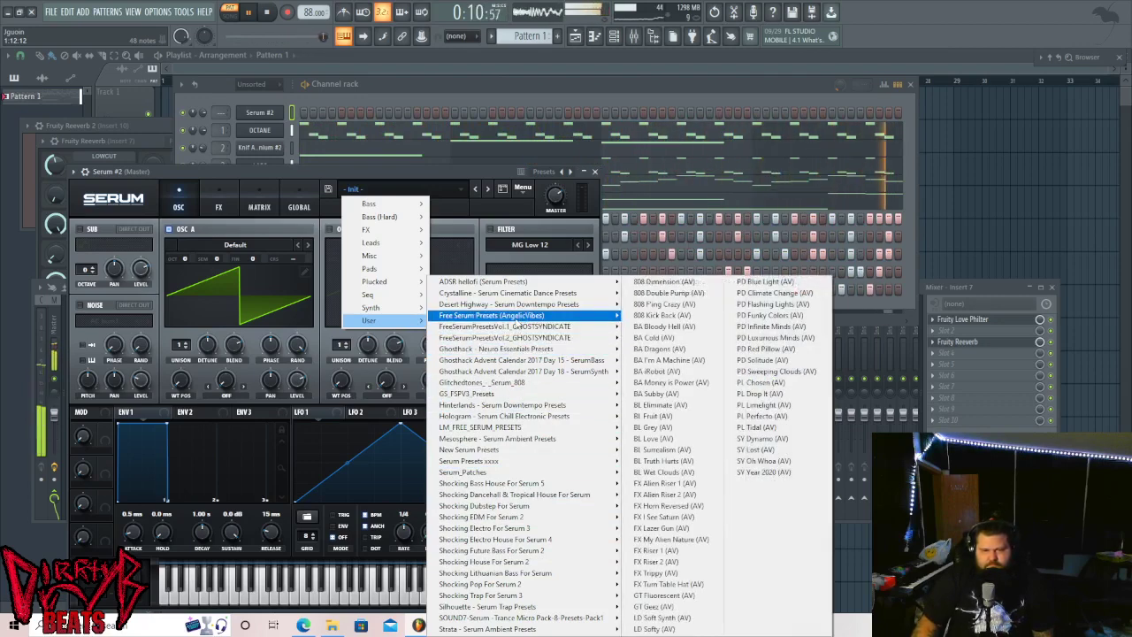
{"action": "left_click", "coordinate": [672, 283]}
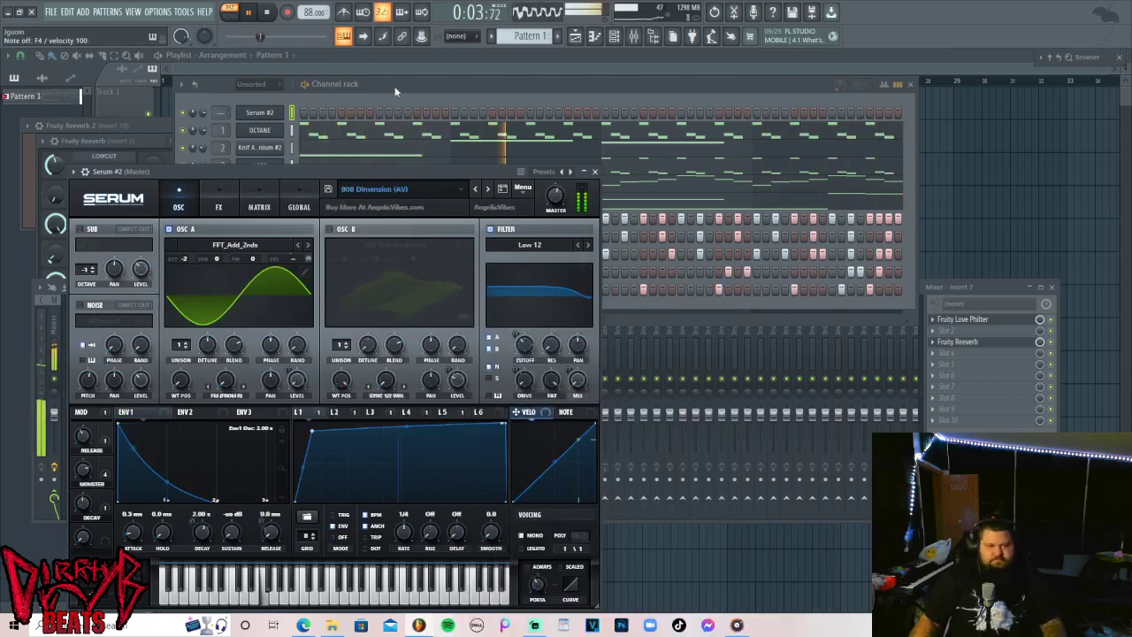
Copy the step pattern of the ESM "...thentic" drum channel and paste it into the new Serum channel.
{"action": "left_click", "coordinate": [446, 84]}
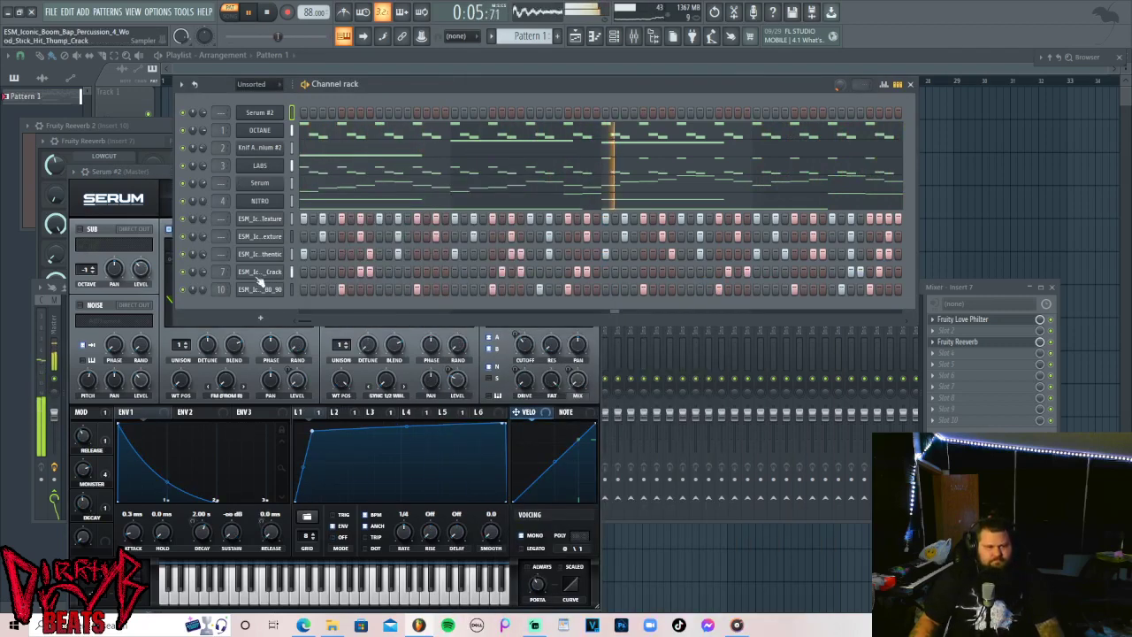
{"action": "right_click", "coordinate": [260, 254]}
{"action": "key", "text": "Escape"}
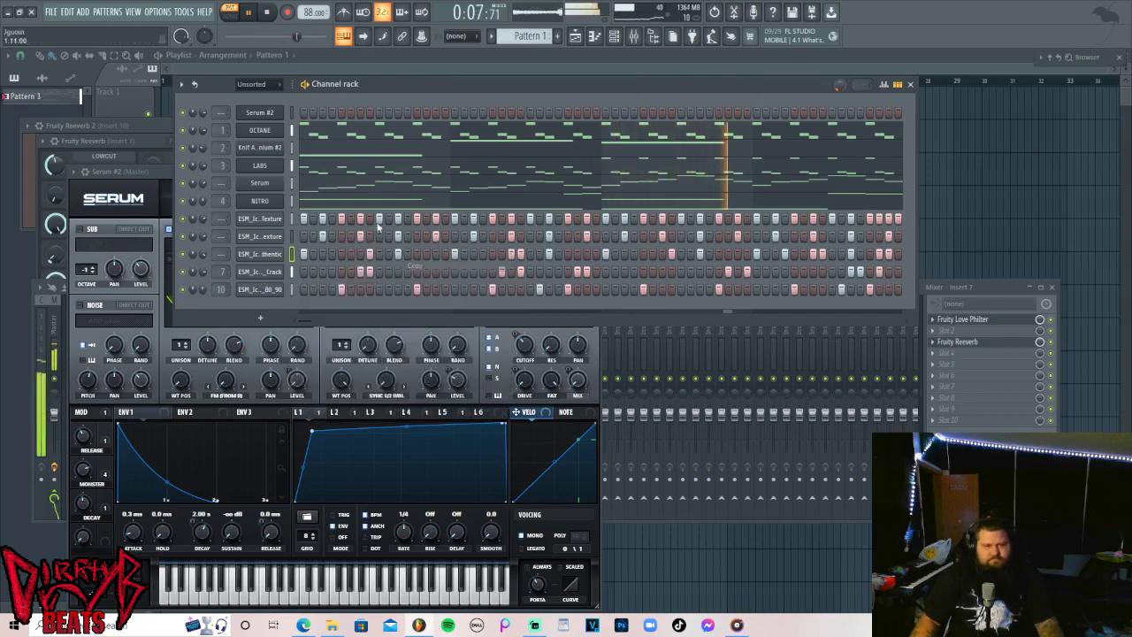
{"action": "right_click", "coordinate": [257, 110]}
{"action": "key", "text": "Escape"}
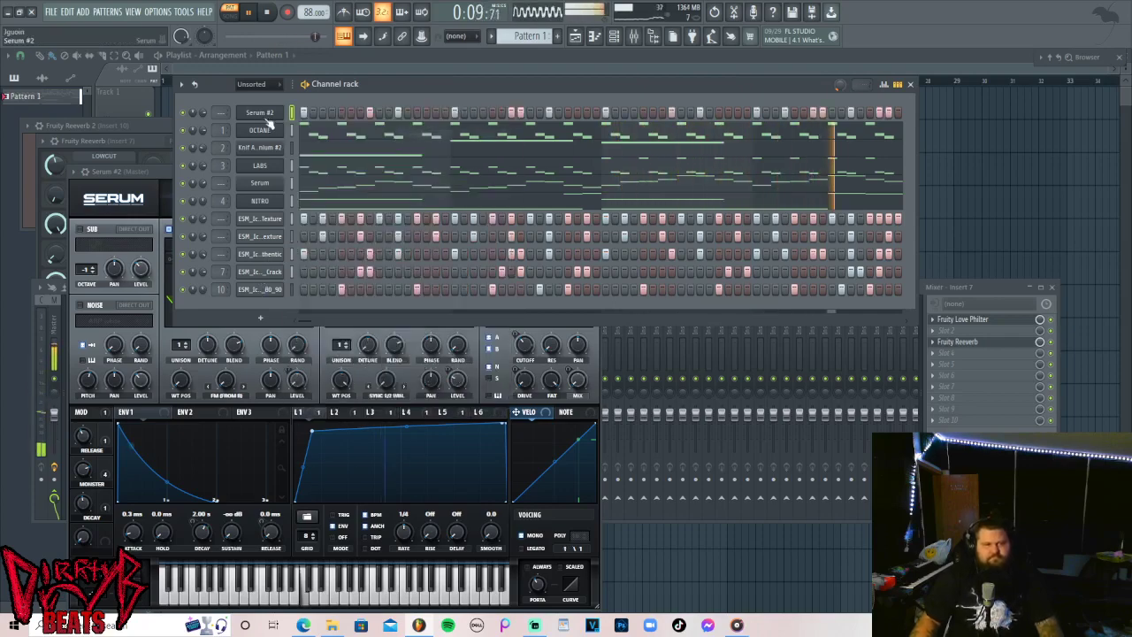
Edit the new Serum channel in the piano roll and move all its C5 notes down to A4.
{"action": "right_click", "coordinate": [263, 111]}
{"action": "left_click", "coordinate": [309, 112]}
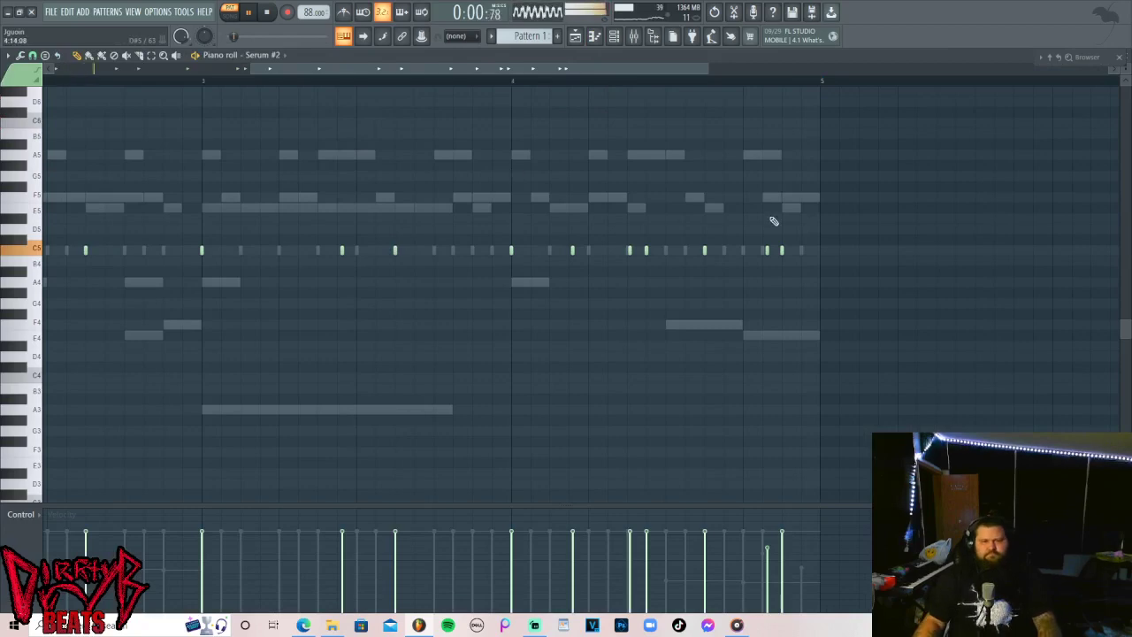
{"action": "left_click_drag", "start_coordinate": [884, 200], "coordinate": [104, 300]}
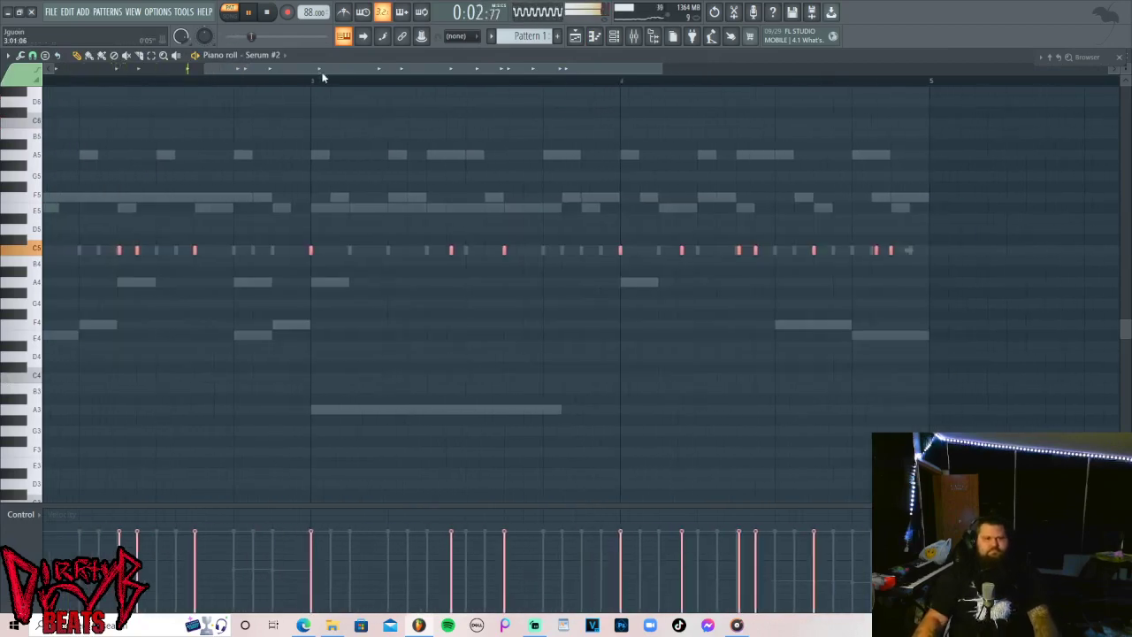
{"action": "scroll", "coordinate": [322, 78], "scroll_direction": "down", "scroll_amount": 3}
{"action": "key", "text": "space"}
{"action": "left_click_drag", "start_coordinate": [705, 213], "coordinate": [29, 321]}
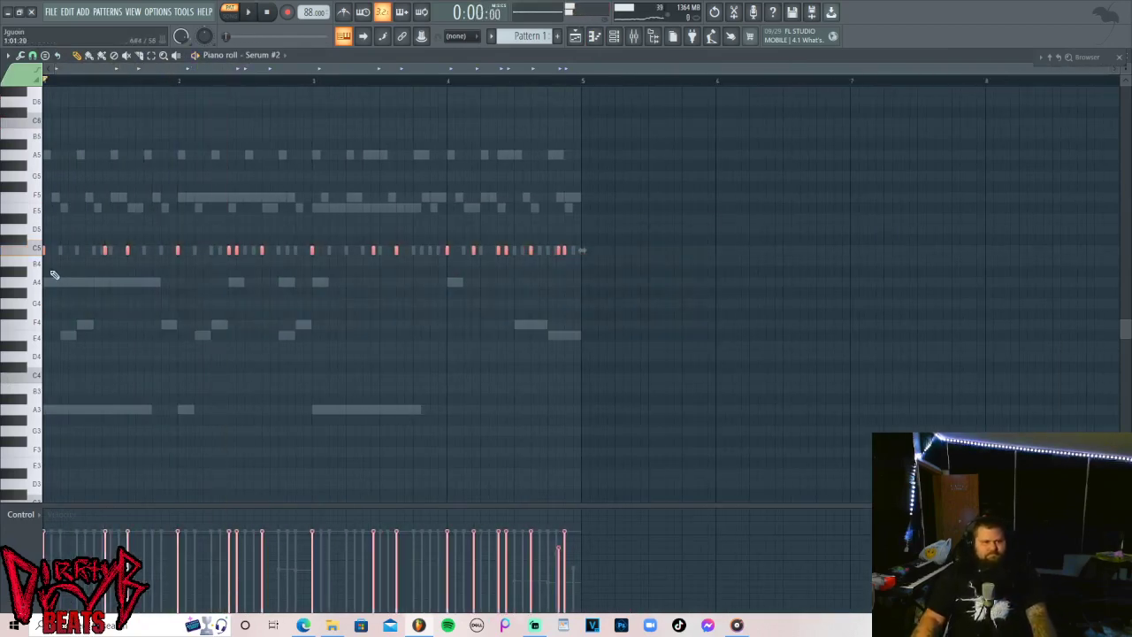
{"action": "left_click_drag", "start_coordinate": [42, 251], "coordinate": [3, 293]}
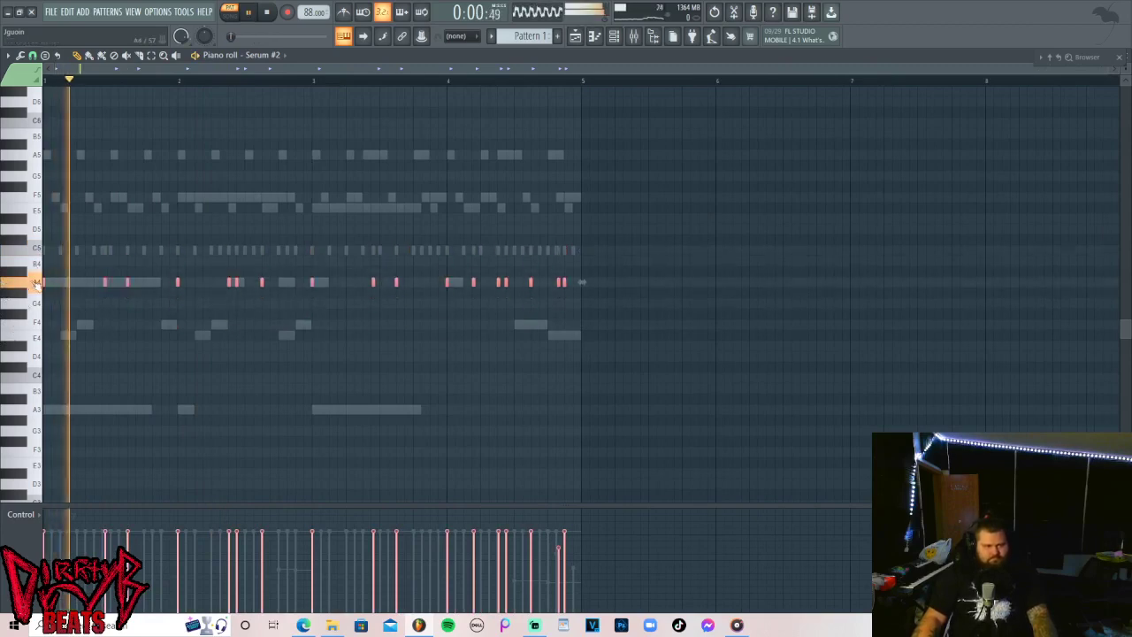
Try all the bass notes twelve semitones lower at A3 and play the pattern.
{"action": "key", "text": "space"}
{"action": "key", "text": "Down"}
{"action": "key", "text": "Down"}
{"action": "key", "text": "Down"}
{"action": "key", "text": "Down"}
{"action": "key", "text": "Down"}
{"action": "key", "text": "Down"}
{"action": "key", "text": "Down"}
{"action": "key", "text": "Down"}
{"action": "key", "text": "Down"}
{"action": "key", "text": "Down"}
{"action": "key", "text": "Down"}
{"action": "key", "text": "Down"}
{"action": "key", "text": "space"}
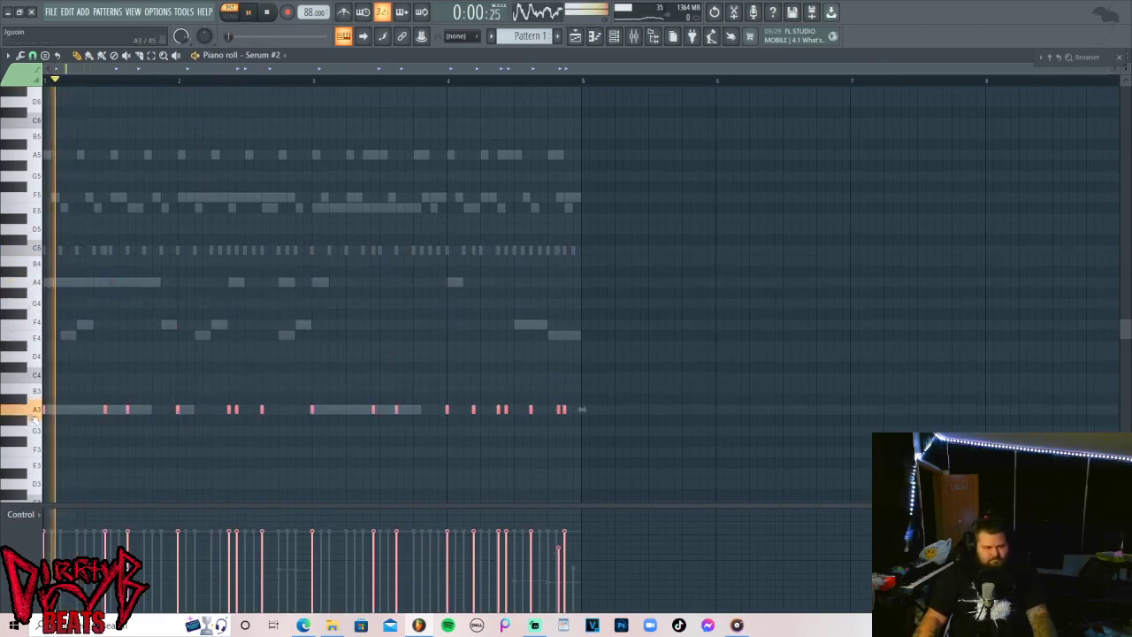
Try moving all the bass notes up to F4 and to E4 while auditioning the pattern.
{"action": "key", "text": "space"}
{"action": "left_click_drag", "start_coordinate": [44, 409], "coordinate": [26, 362]}
{"action": "key", "text": "Up"}
{"action": "key", "text": "Up"}
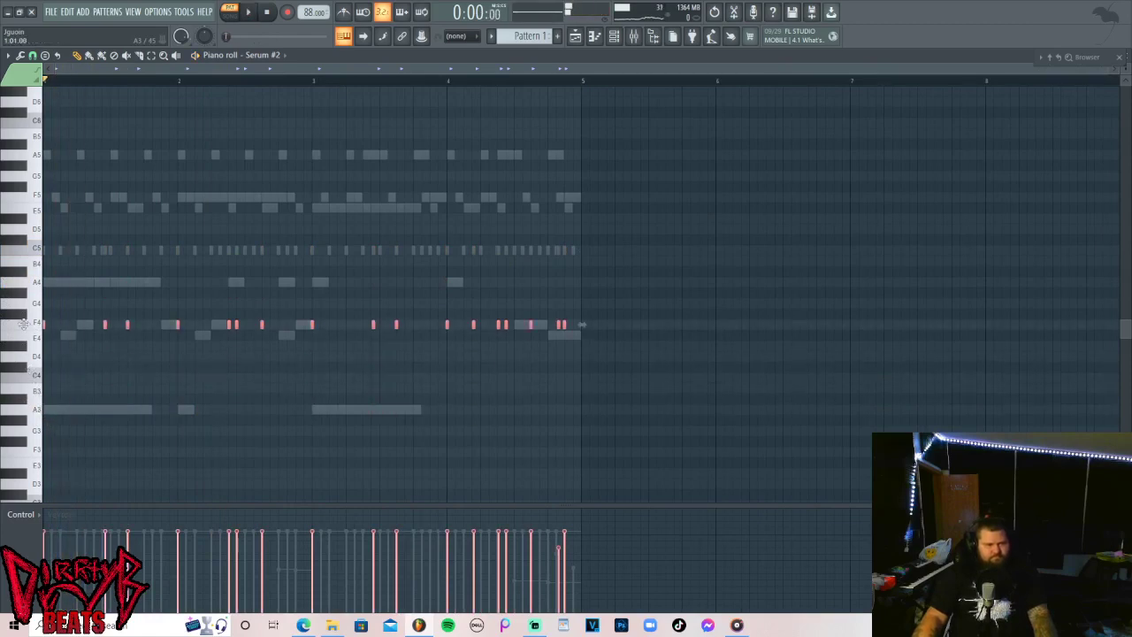
{"action": "key", "text": "space"}
{"action": "key", "text": "space"}
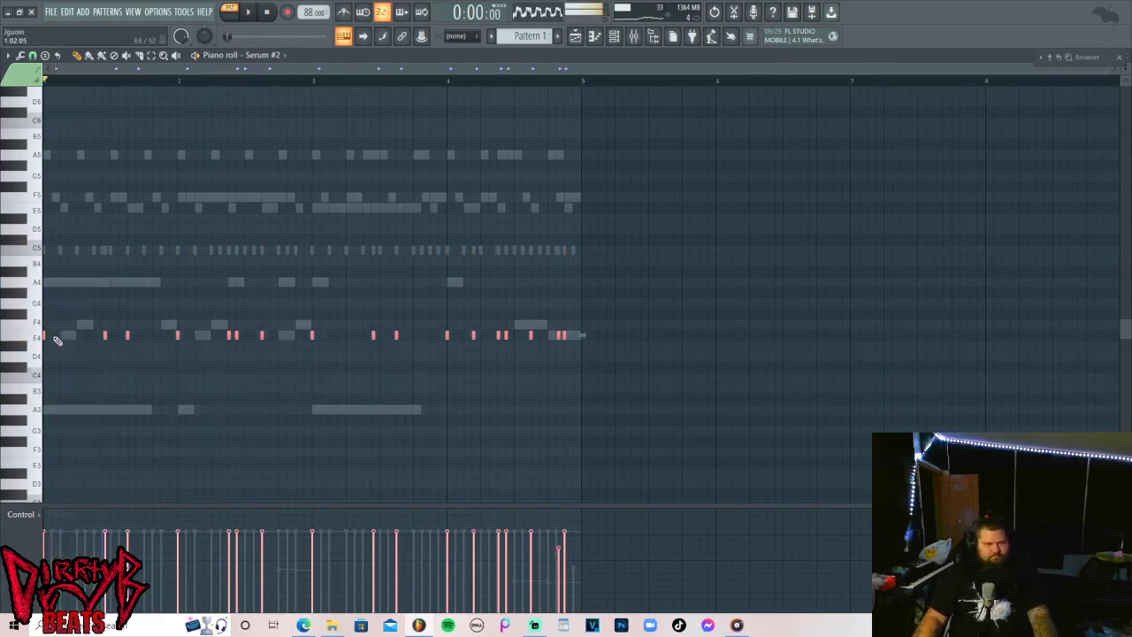
Raise all the bass notes five semitones back to A4 and play the pattern.
{"action": "key", "text": "Up"}
{"action": "key", "text": "Up"}
{"action": "key", "text": "Up"}
{"action": "key", "text": "Up"}
{"action": "key", "text": "Up"}
{"action": "key", "text": "space"}
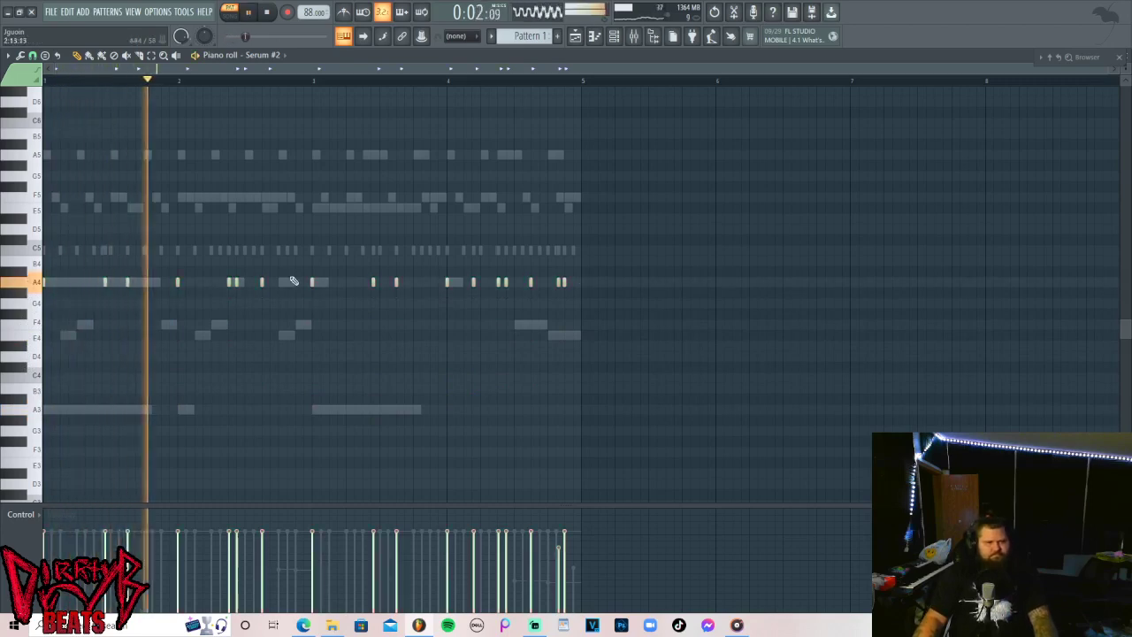
{"action": "key", "text": "space"}
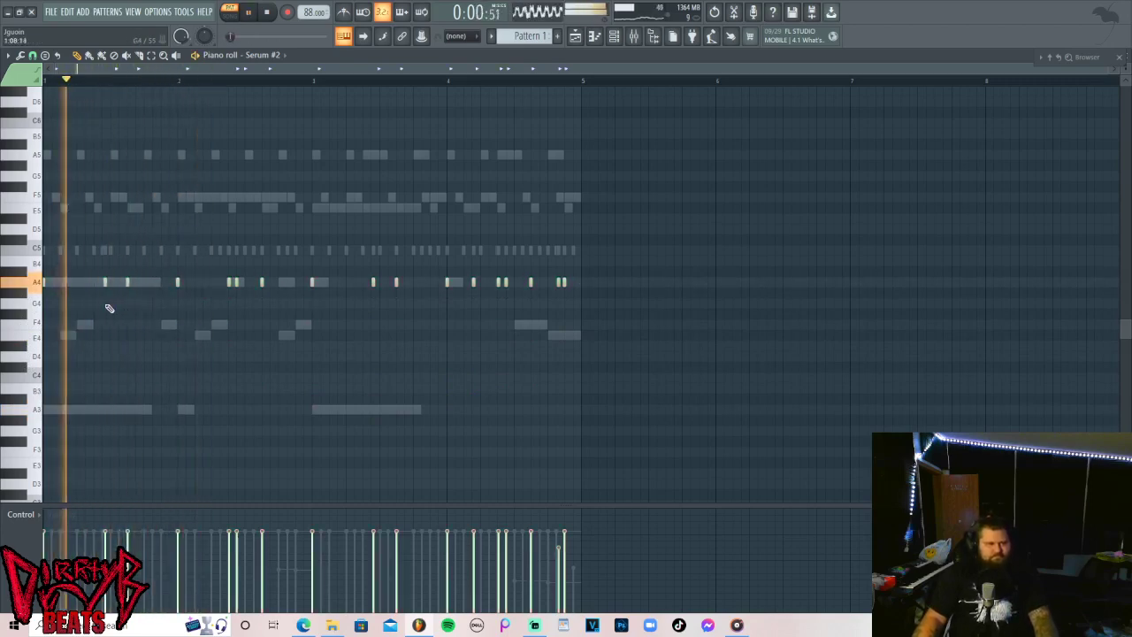
Lower bar 1's second note to F4 and third note to E4, with the piano roll snap set to Line.
{"action": "left_click_drag", "start_coordinate": [104, 293], "coordinate": [100, 320]}
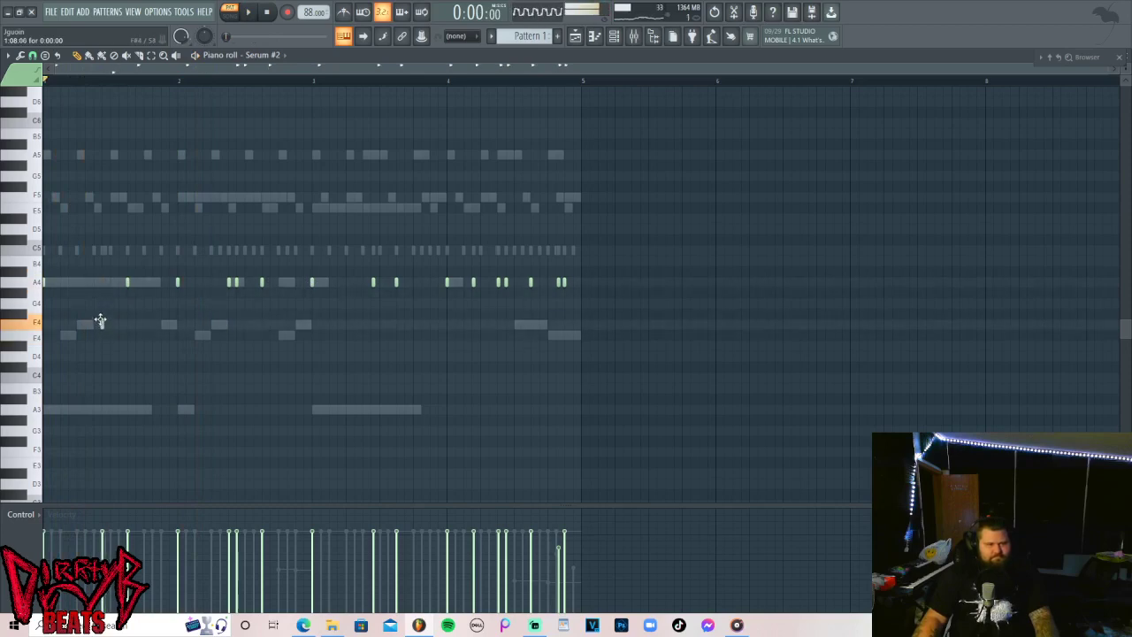
{"action": "left_click", "coordinate": [21, 55]}
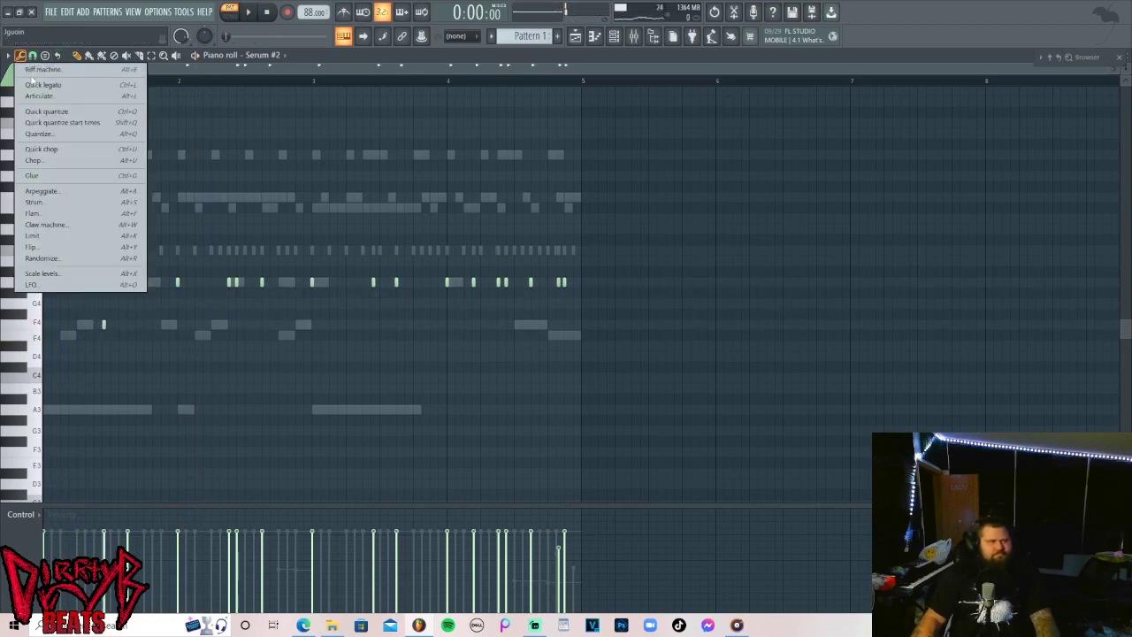
{"action": "left_click", "coordinate": [32, 55]}
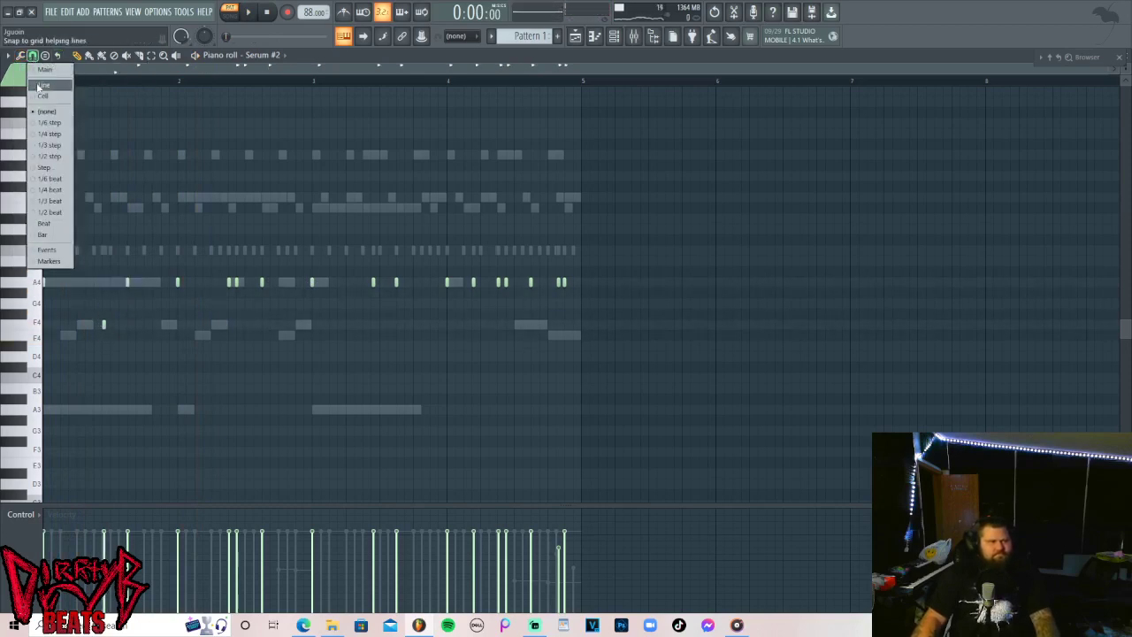
{"action": "left_click", "coordinate": [38, 86]}
{"action": "key", "text": "space"}
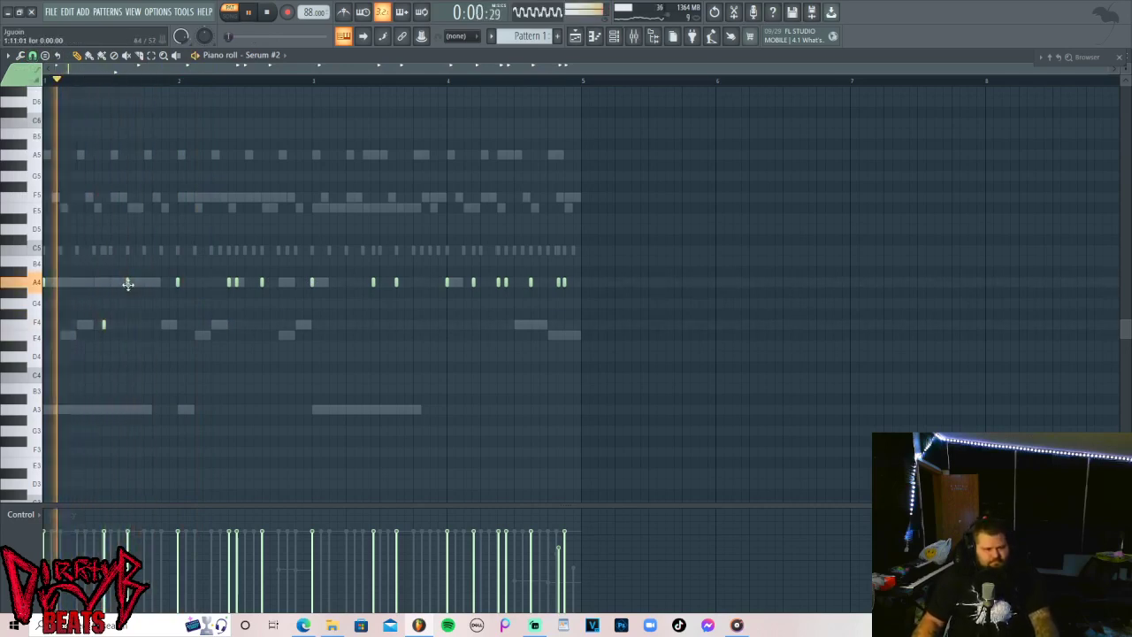
{"action": "left_click_drag", "start_coordinate": [127, 283], "coordinate": [131, 341]}
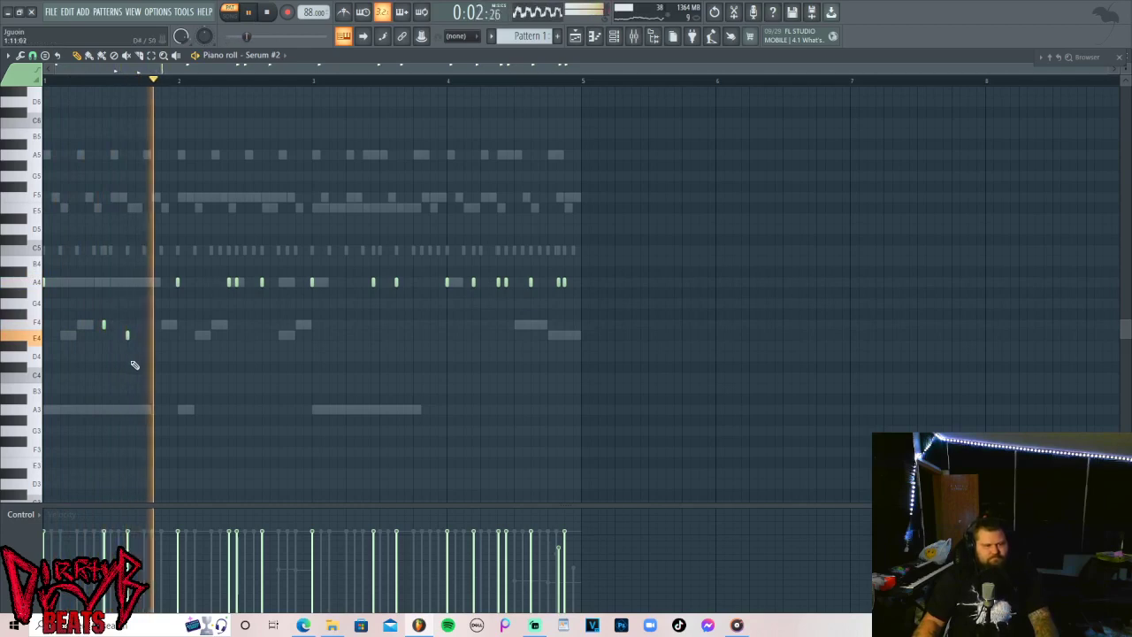
Delete the note at the start of bar 2, lower the next bar 2 note to F4 and replay the pattern.
{"action": "right_click", "coordinate": [177, 283]}
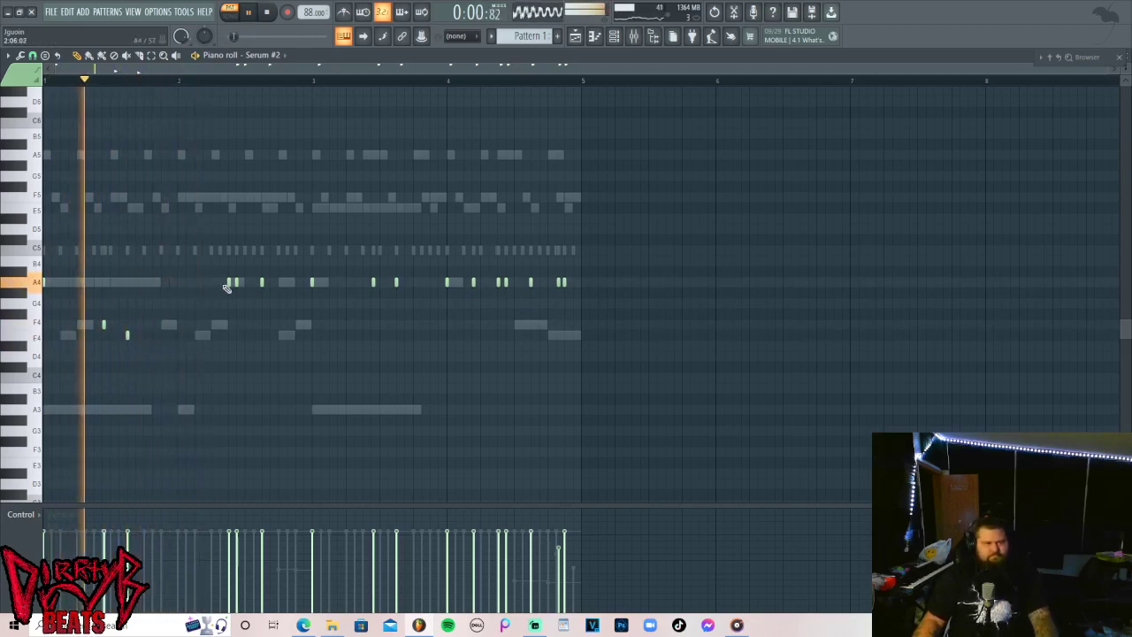
{"action": "left_click_drag", "start_coordinate": [228, 283], "coordinate": [228, 324]}
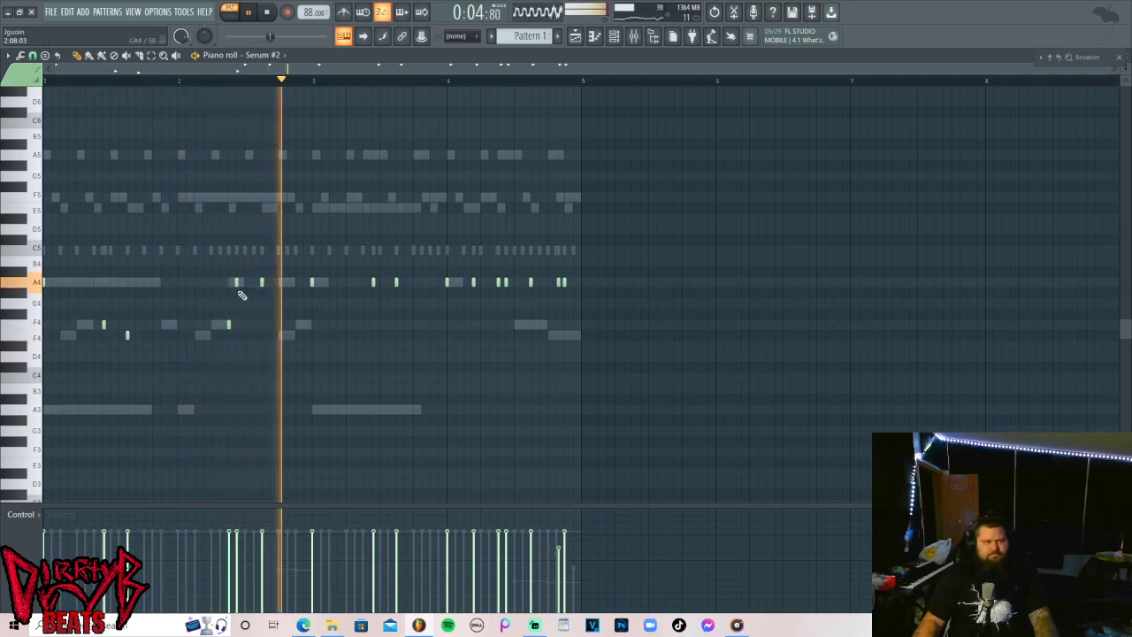
{"action": "key", "text": "space"}
{"action": "key", "text": "space"}
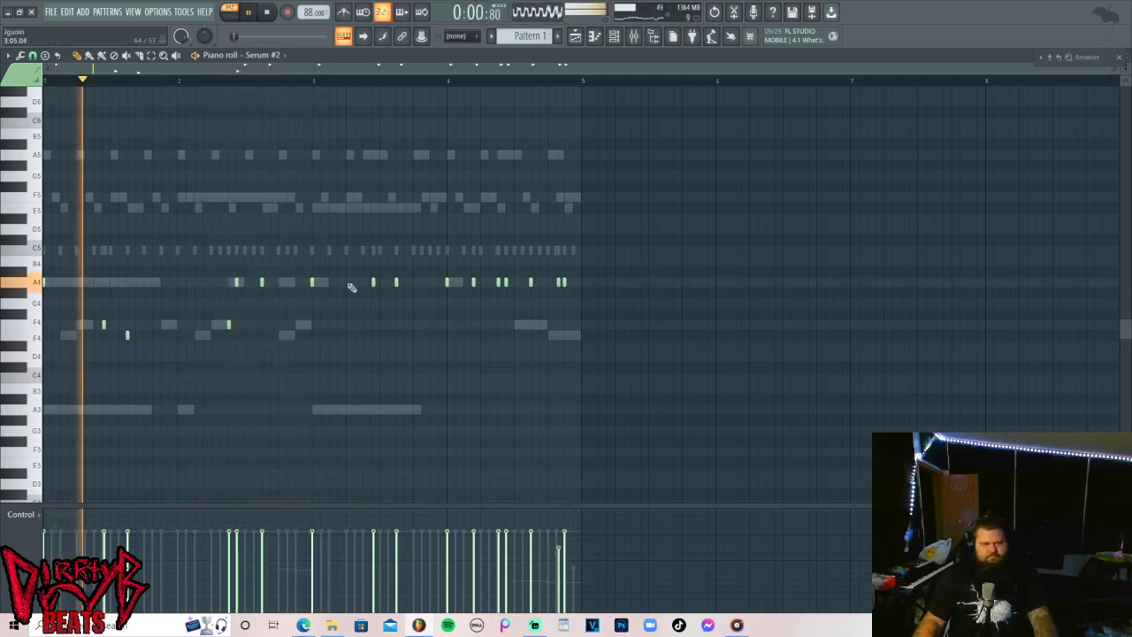
Add short bass notes at F5 and E5 near the end of bar 2.
{"action": "key", "text": "space"}
{"action": "key", "text": "space"}
{"action": "left_click", "coordinate": [287, 196]}
{"action": "left_click", "coordinate": [296, 208]}
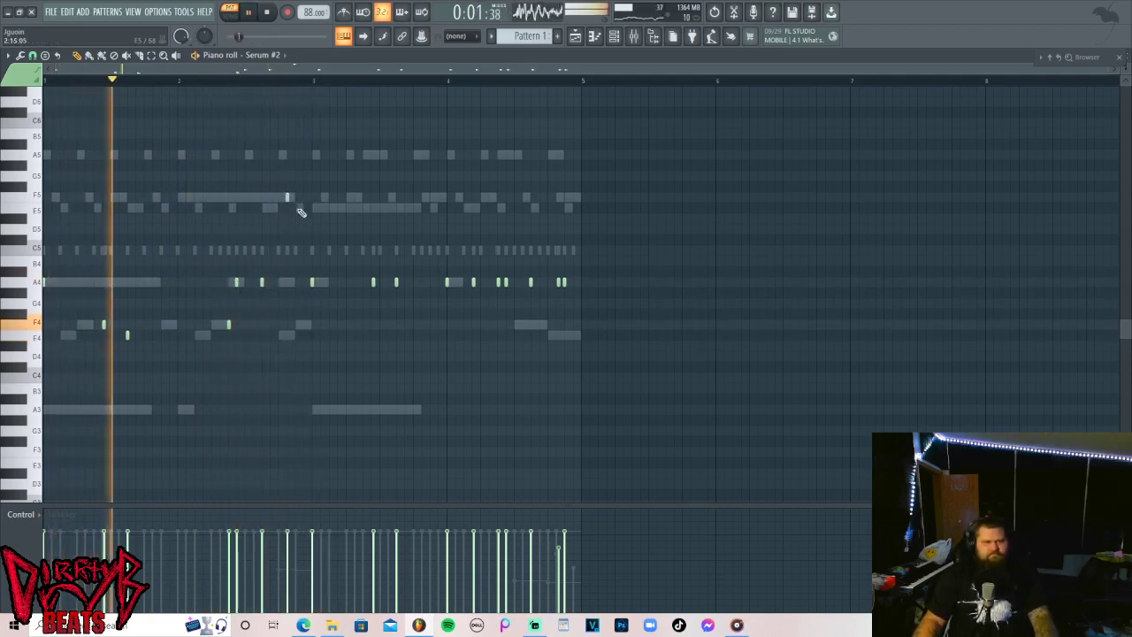
Replace the bass notes in bars 3 and 4 with a copy of the notes from bars 1 and 2.
{"action": "left_click_drag", "start_coordinate": [627, 265], "coordinate": [314, 345]}
{"action": "key", "text": "Delete"}
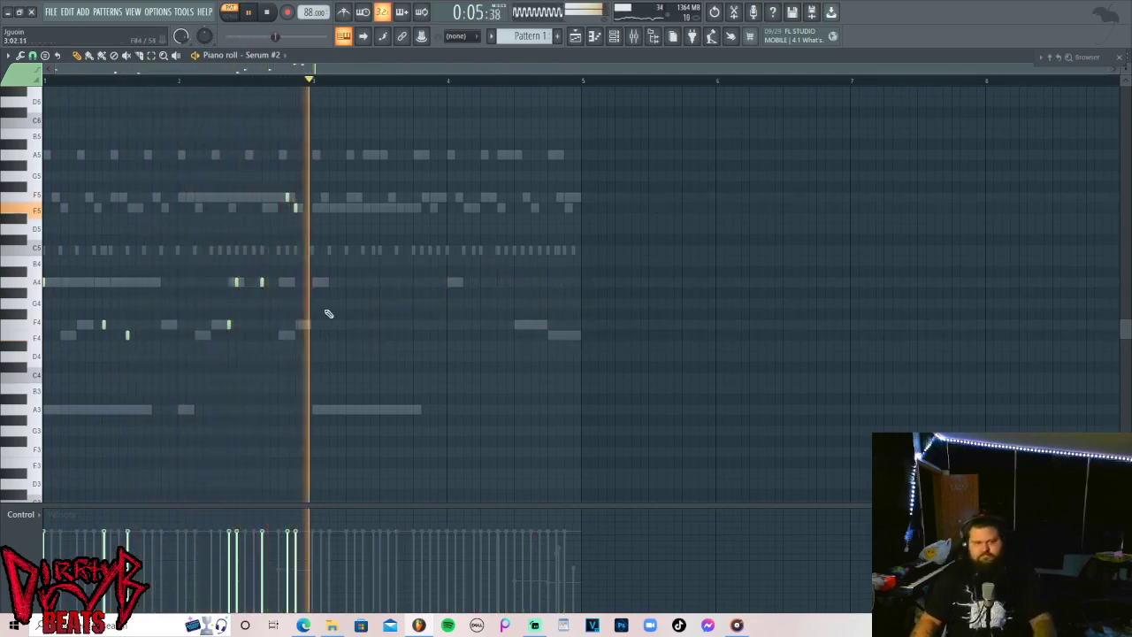
{"action": "key", "text": "space"}
{"action": "key", "text": "space"}
{"action": "left_click_drag", "start_coordinate": [384, 155], "coordinate": [45, 358]}
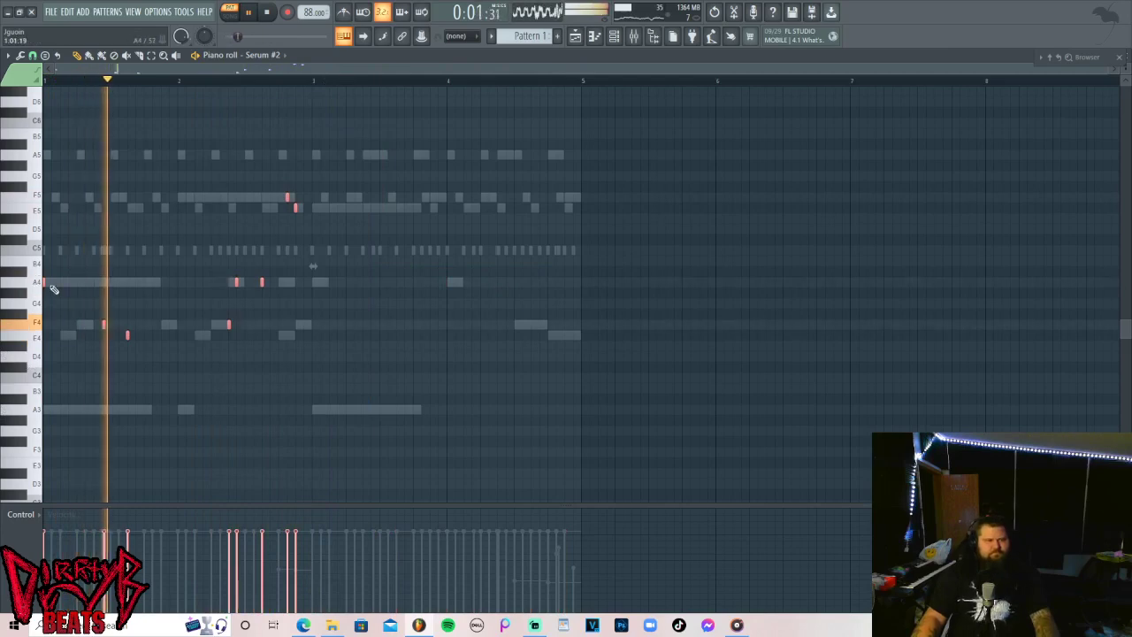
{"action": "left_click_drag", "start_coordinate": [46, 283], "coordinate": [313, 284]}
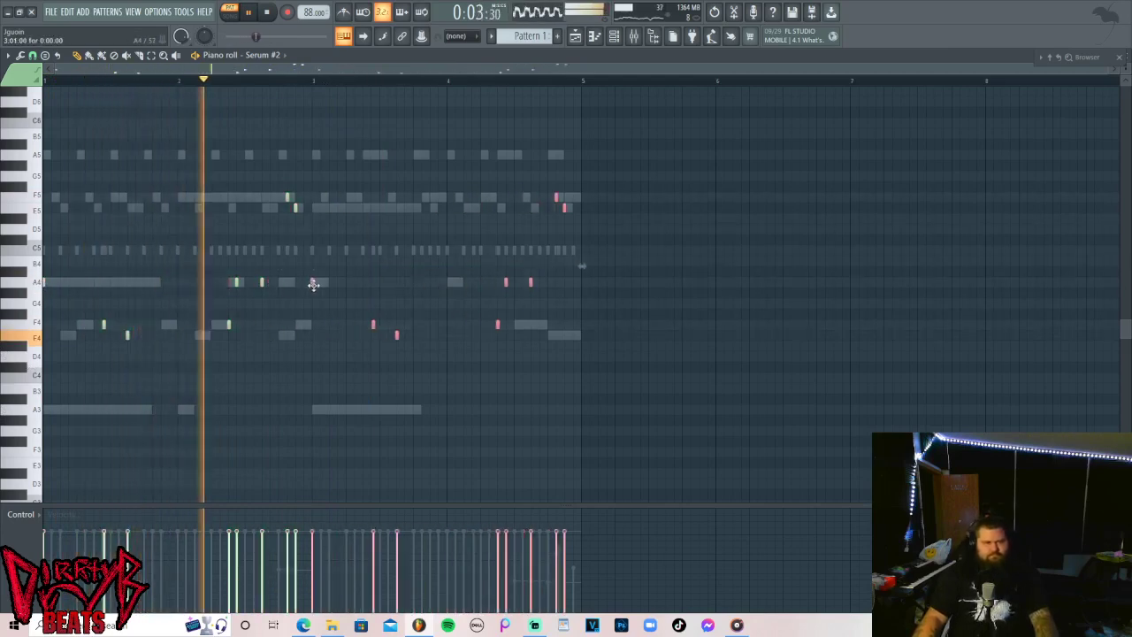
{"action": "left_click", "coordinate": [325, 368], "text": "ctrl"}
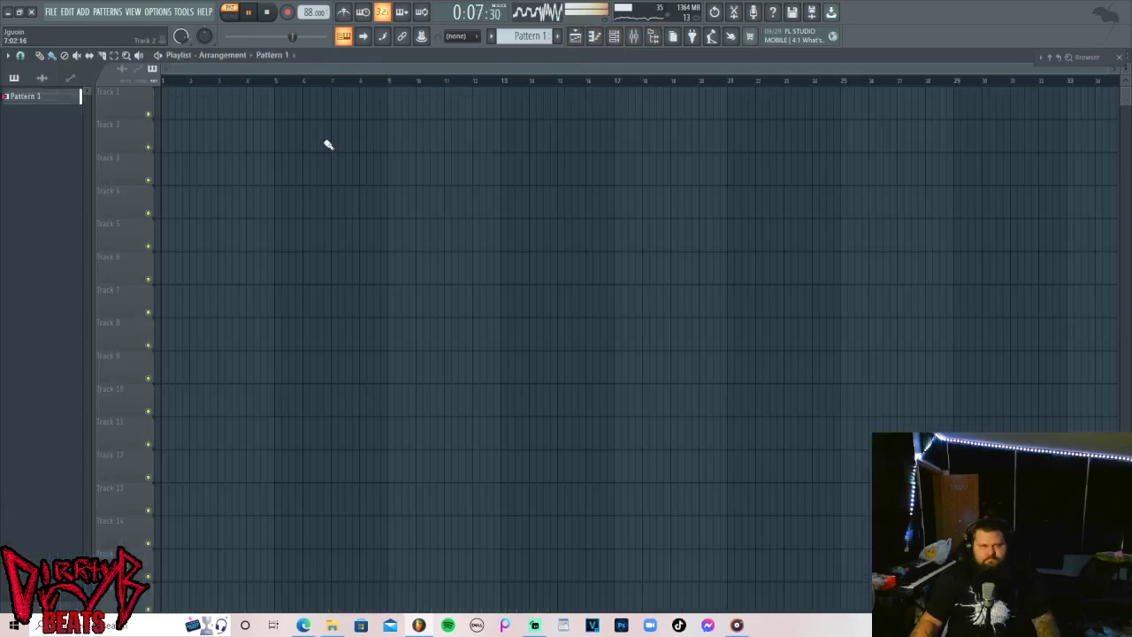
Set the Env 1 attack of the 808 Dimension bass in Serum #2 to 256 ms while the pattern plays.
{"action": "left_click", "coordinate": [620, 42]}
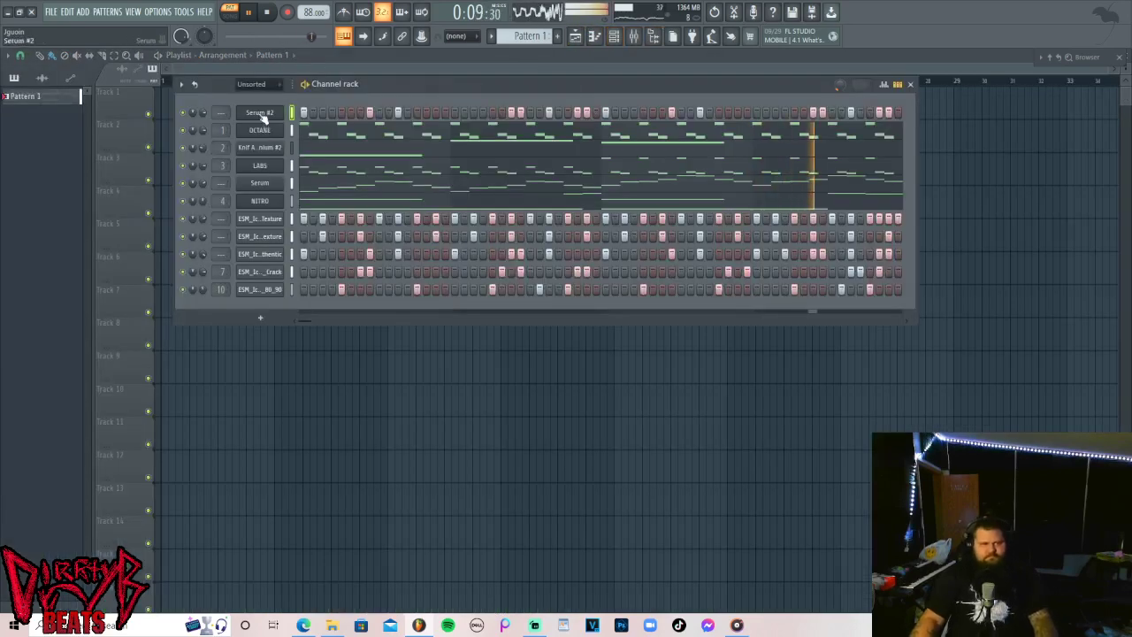
{"action": "left_click", "coordinate": [262, 147]}
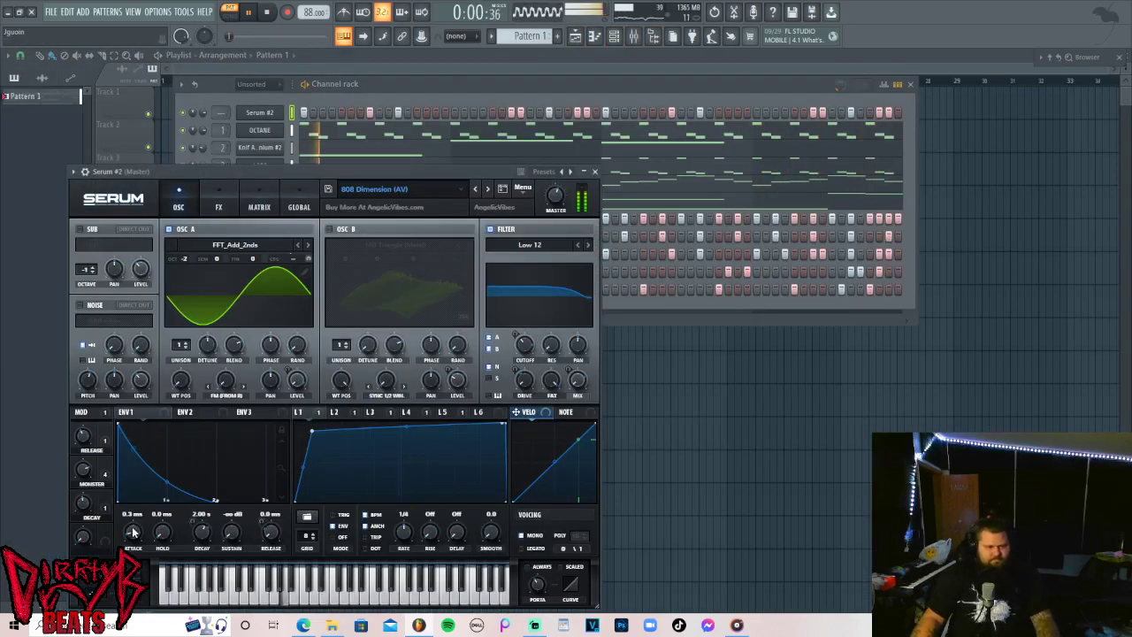
{"action": "left_click_drag", "start_coordinate": [134, 504], "coordinate": [135, 474]}
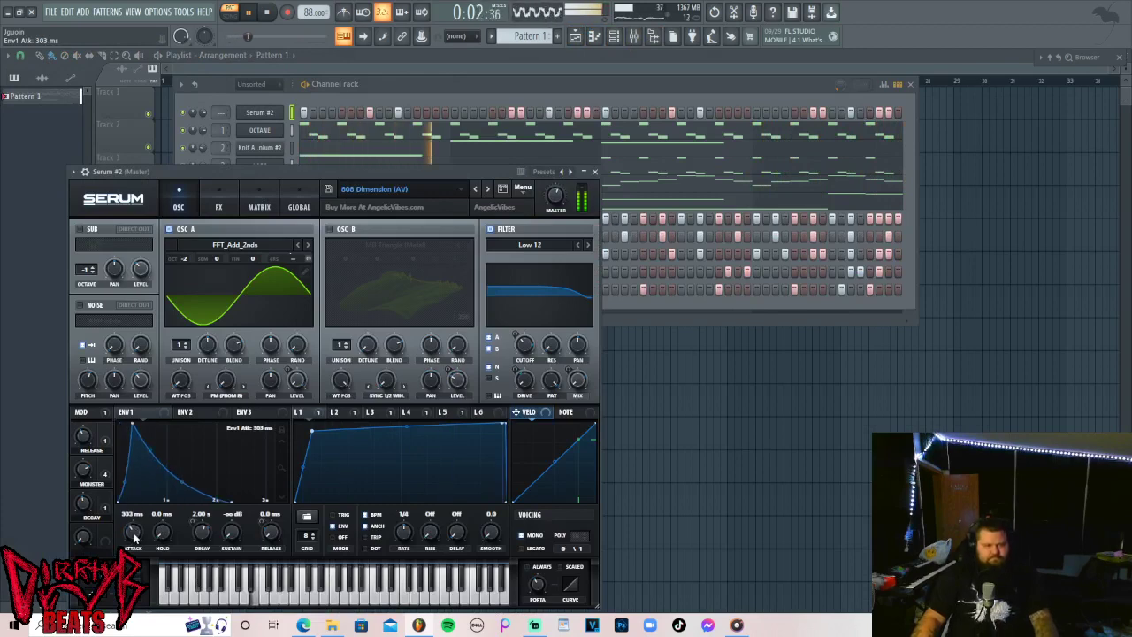
{"action": "left_click_drag", "start_coordinate": [133, 535], "coordinate": [133, 534]}
{"action": "scroll", "coordinate": [134, 533], "scroll_direction": "down", "scroll_amount": 3}
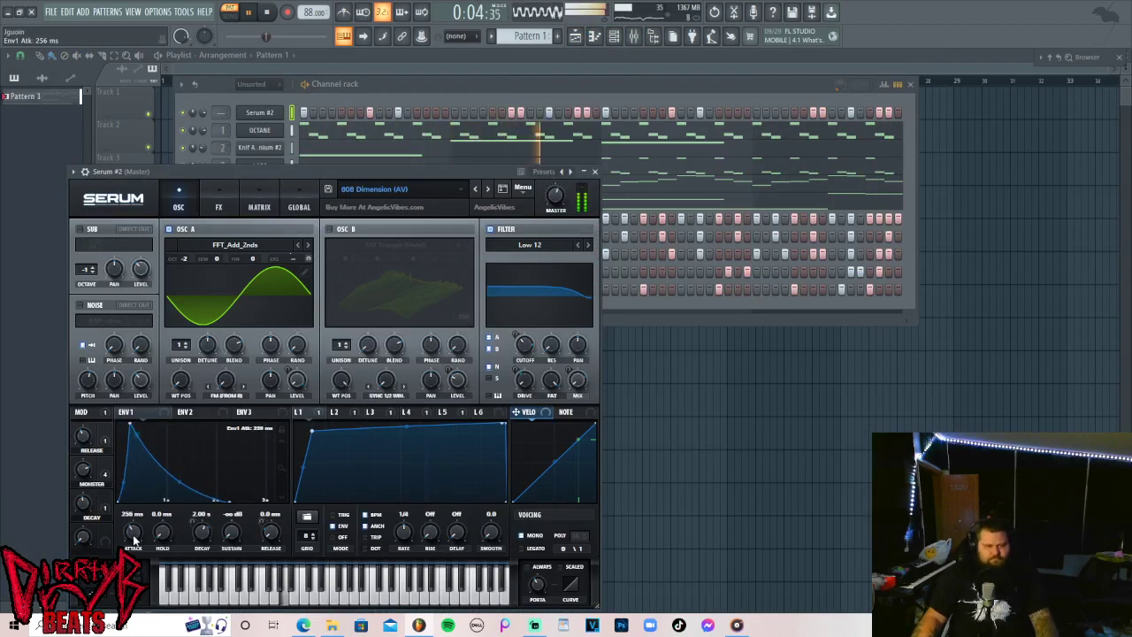
Stop the pattern playback with the channel rack in front and switch to Streamlabs Desktop.
{"action": "left_click", "coordinate": [404, 83]}
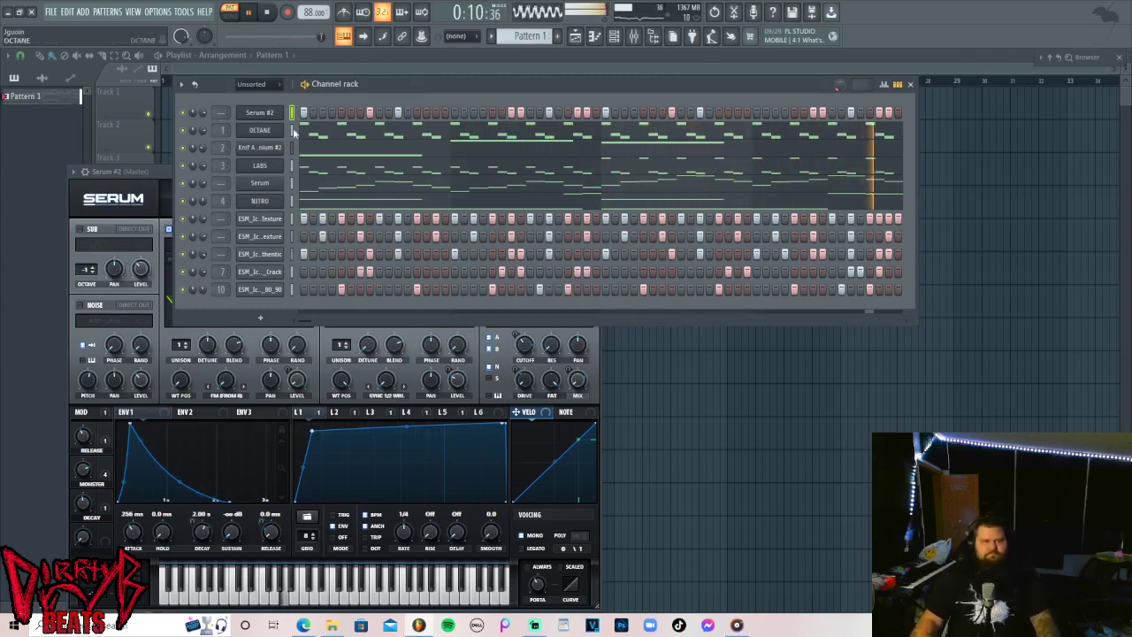
{"action": "key", "text": "space"}
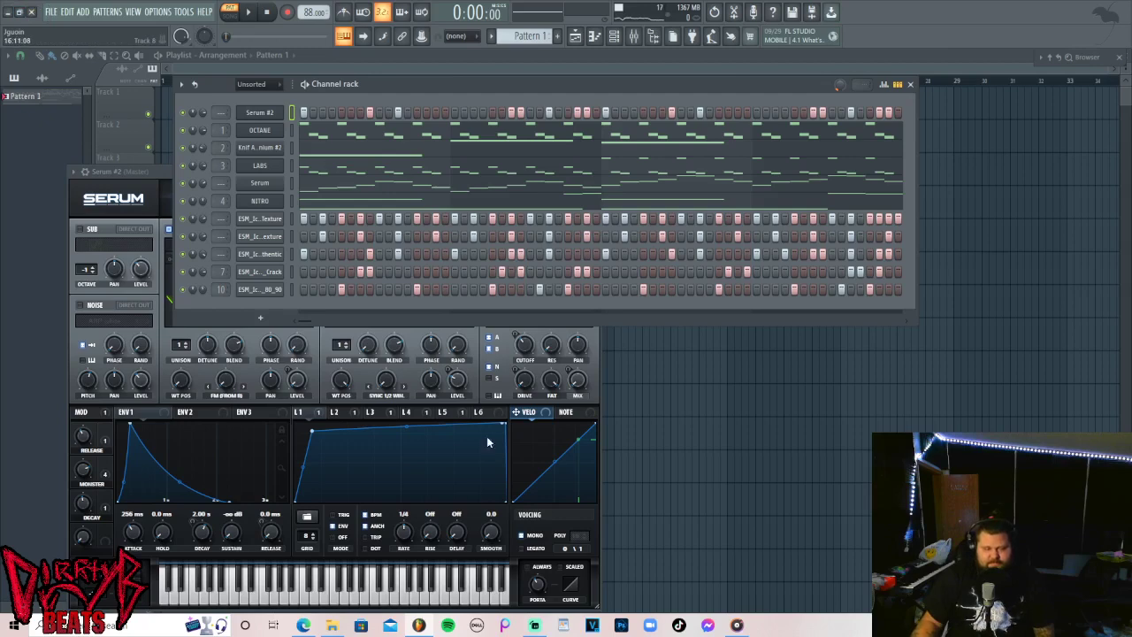
{"action": "left_click", "coordinate": [534, 625]}
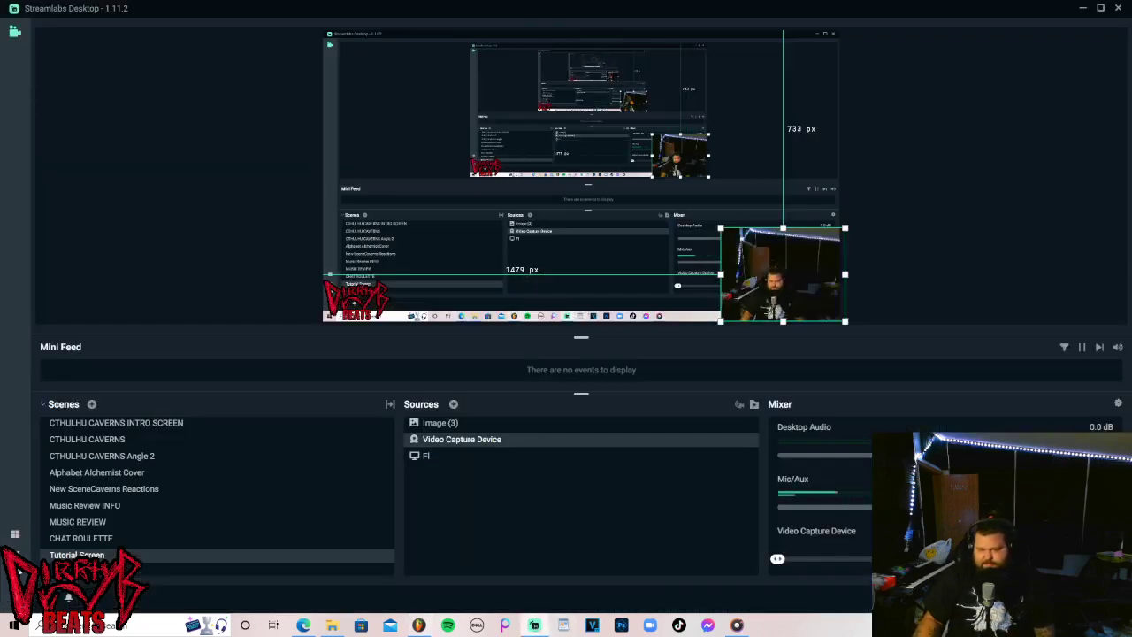